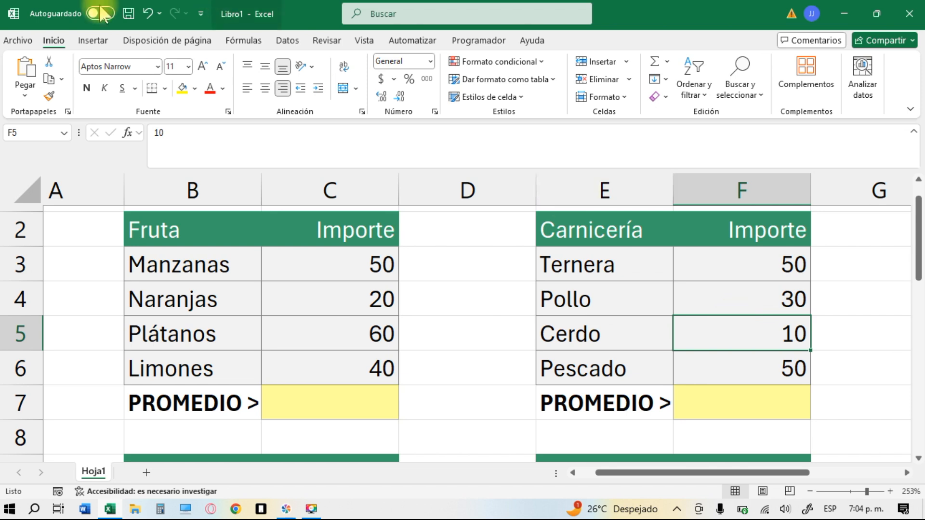
Step: Collapse the ribbon to enlarge the sheet area and narrow column D between the Fruta and Carnicería tables
double_click(51, 41)
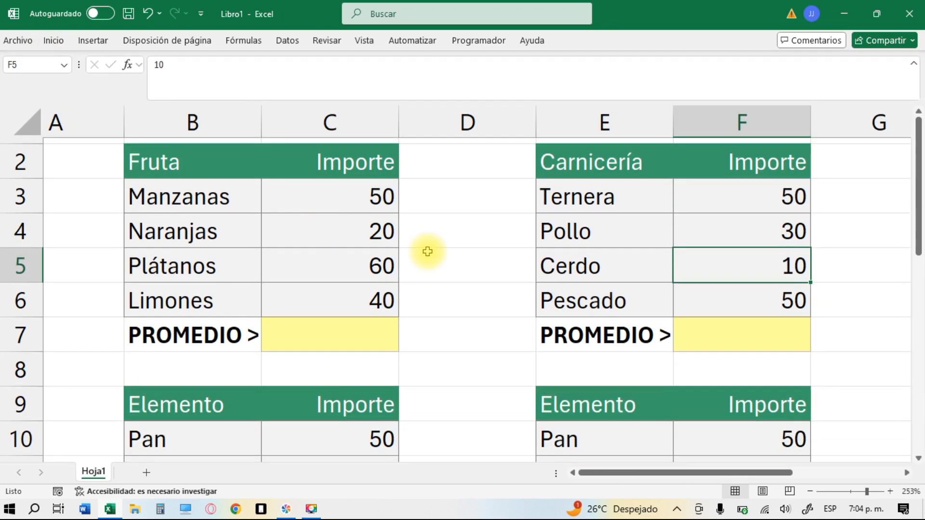
scroll(427, 250, up, 4)
scroll(428, 251, right, 3)
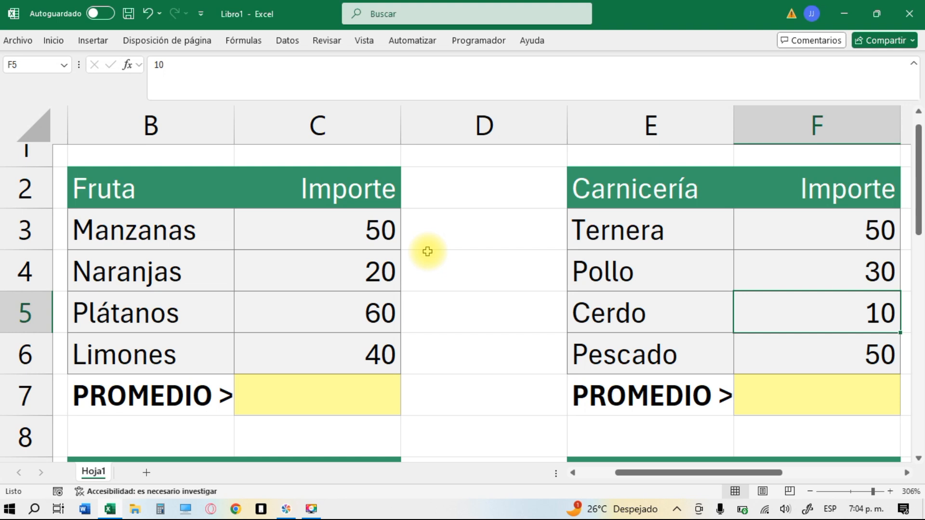
drag(565, 127, 537, 138)
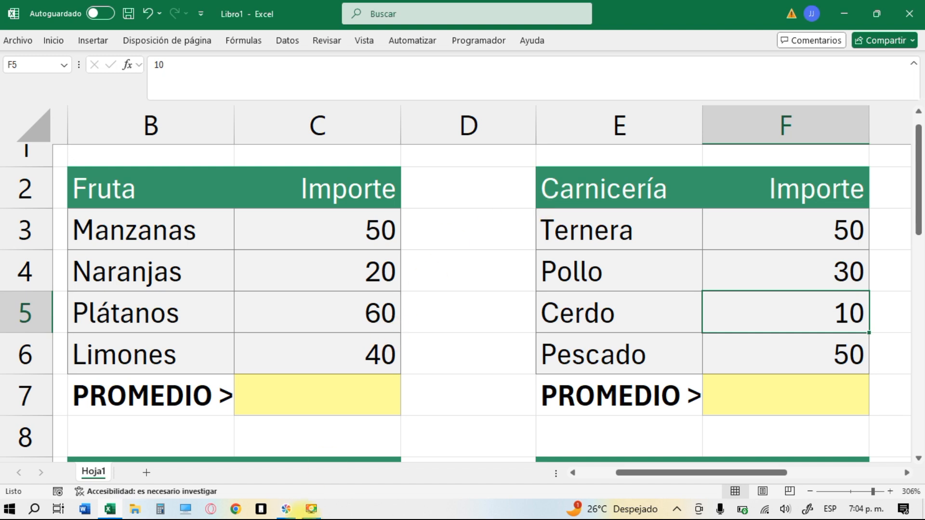
click(311, 509)
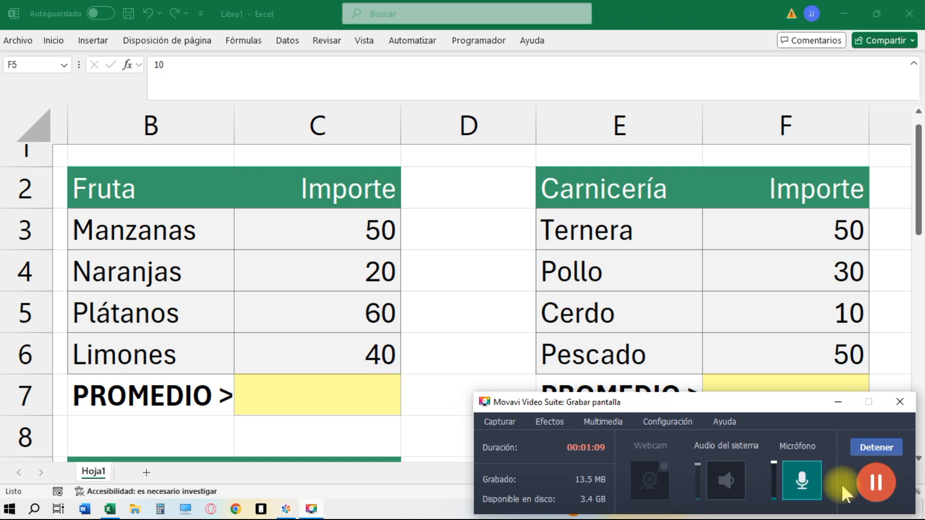
drag(840, 402, 697, 23)
click(695, 24)
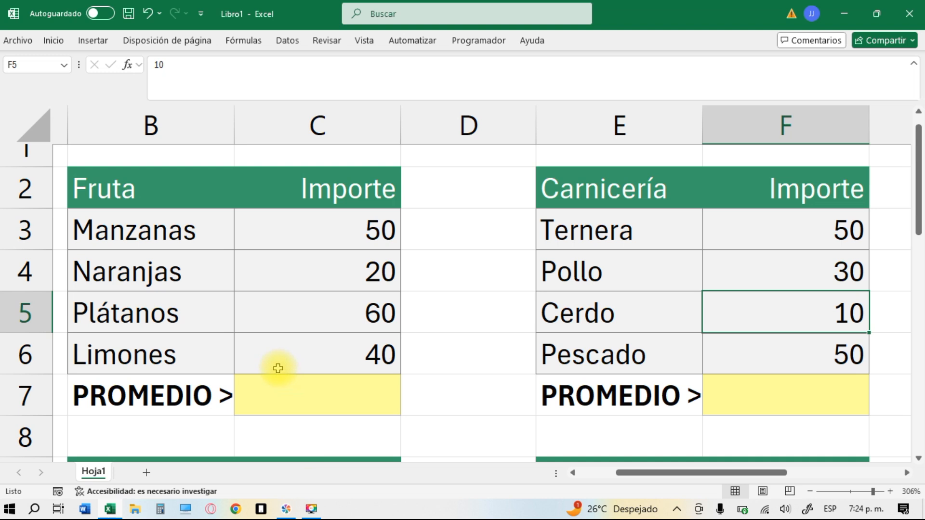
Step: Try entering =promedio without any arguments in cell C7, clear the cell and dismiss the battery notice
click(276, 394)
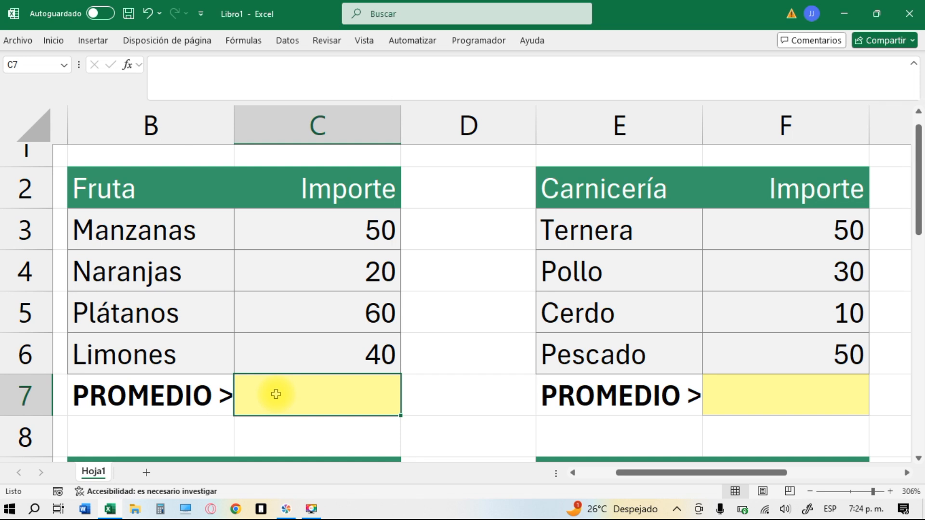
text(=)
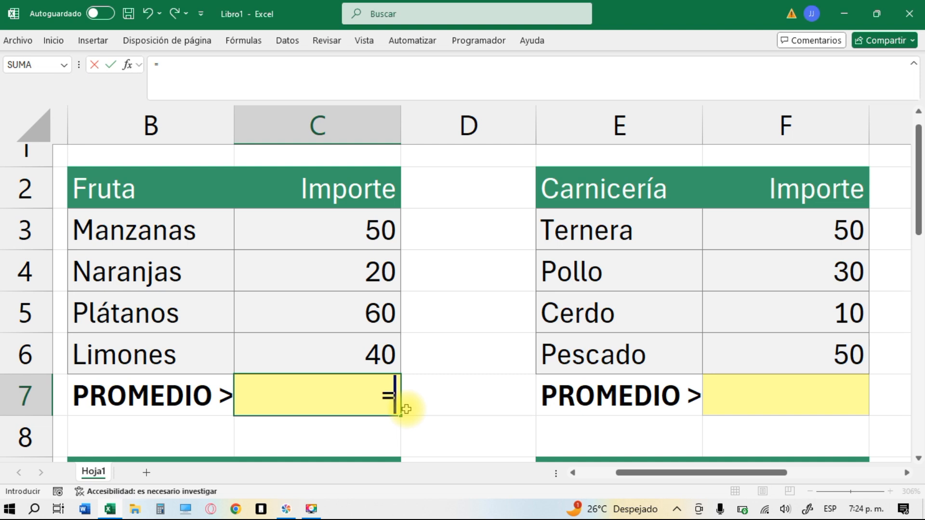
text(prome)
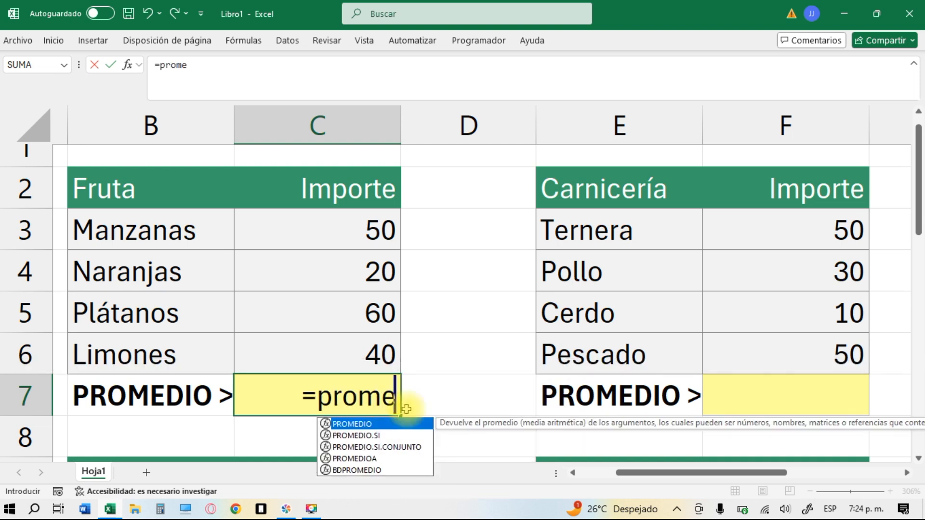
text(dio)
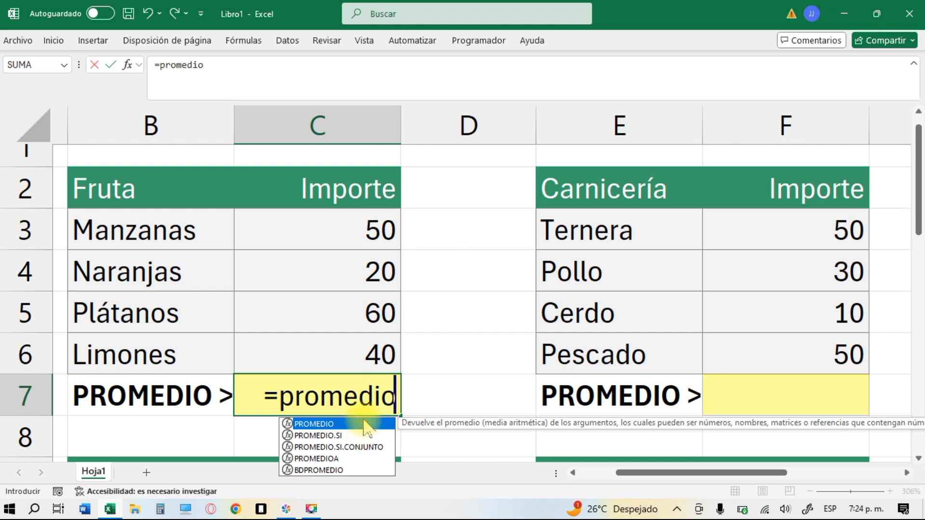
key(Return)
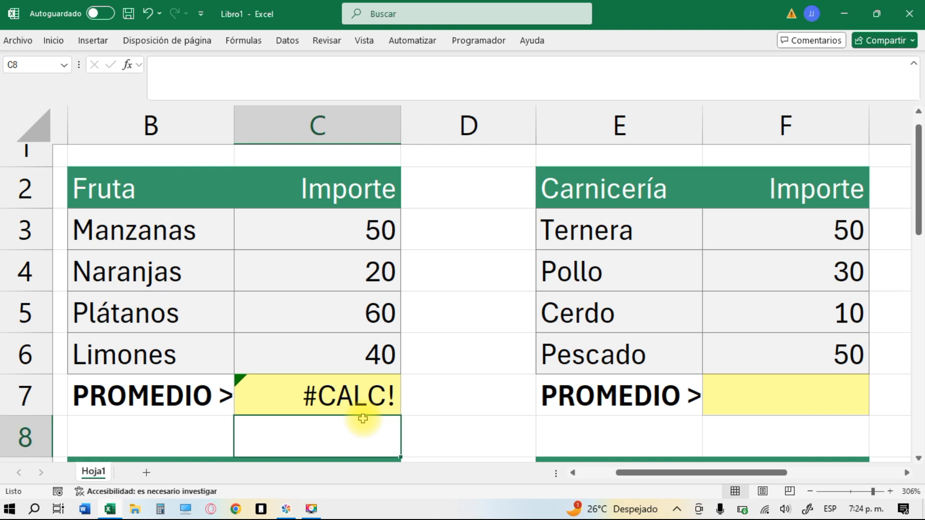
click(395, 401)
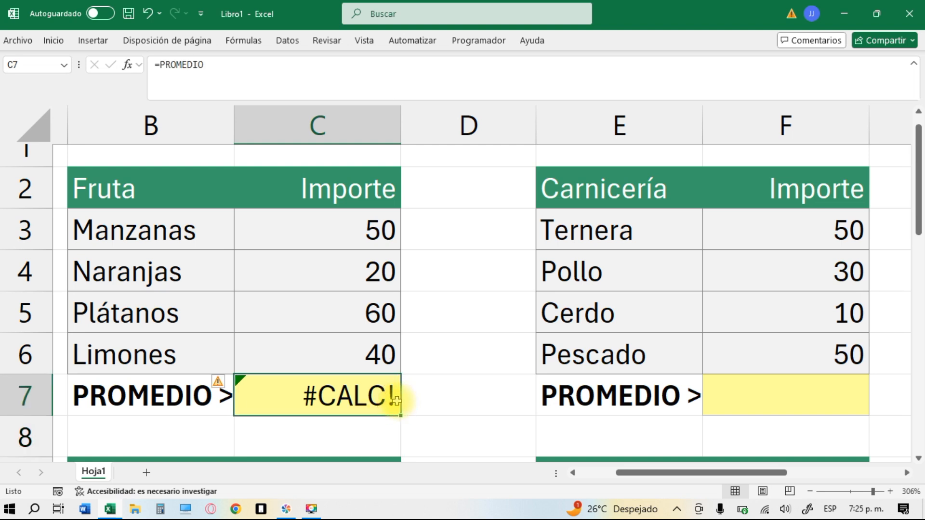
key(BackSpace)
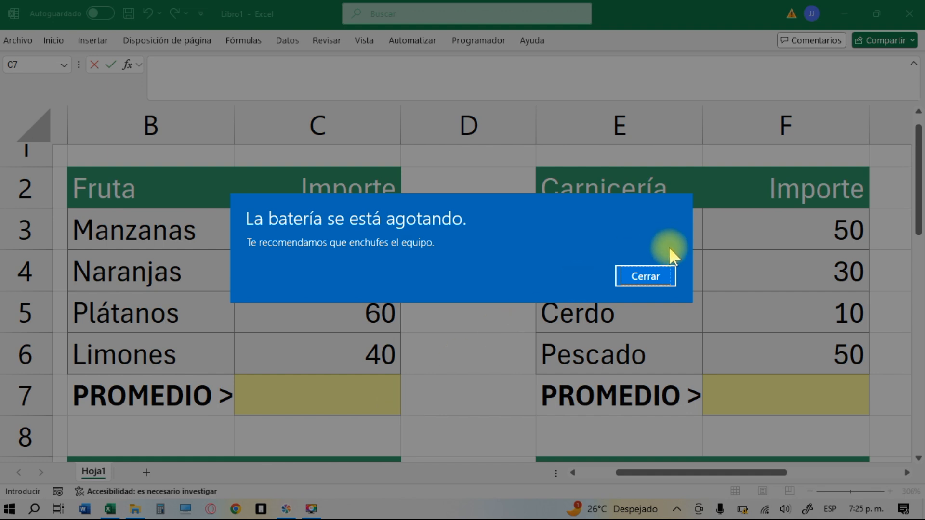
click(645, 276)
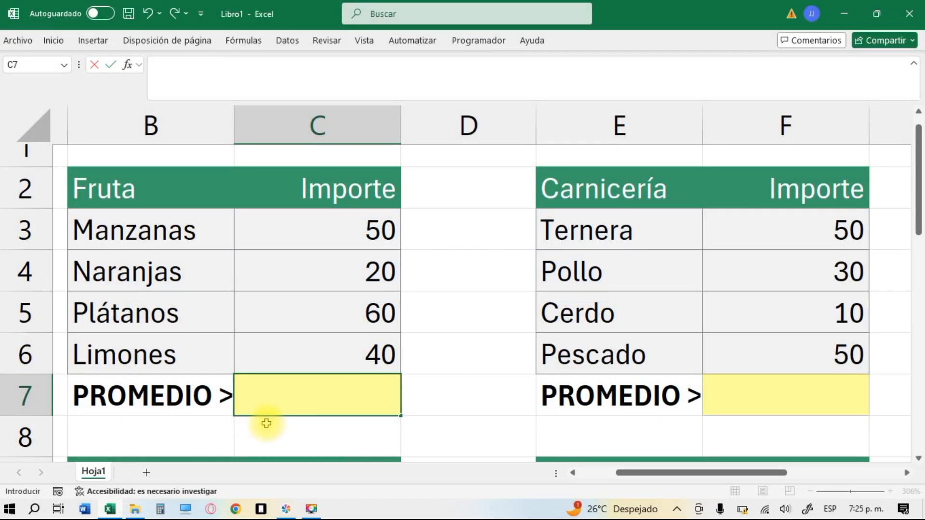
Step: Enter the formula =PROMEDIO(C3;C4;C5;C6) in cell C7 to average the Fruta amounts cell by cell
text(=prom)
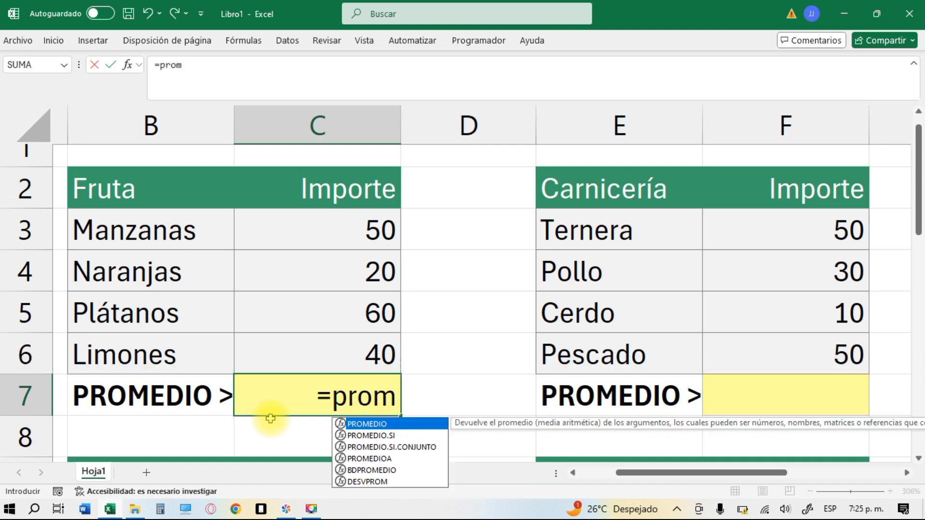
text(edio)
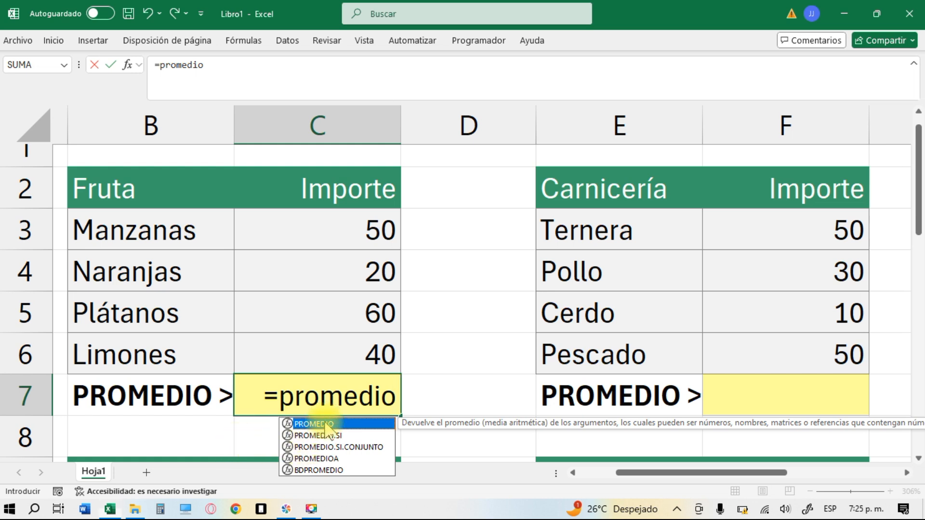
key(Tab)
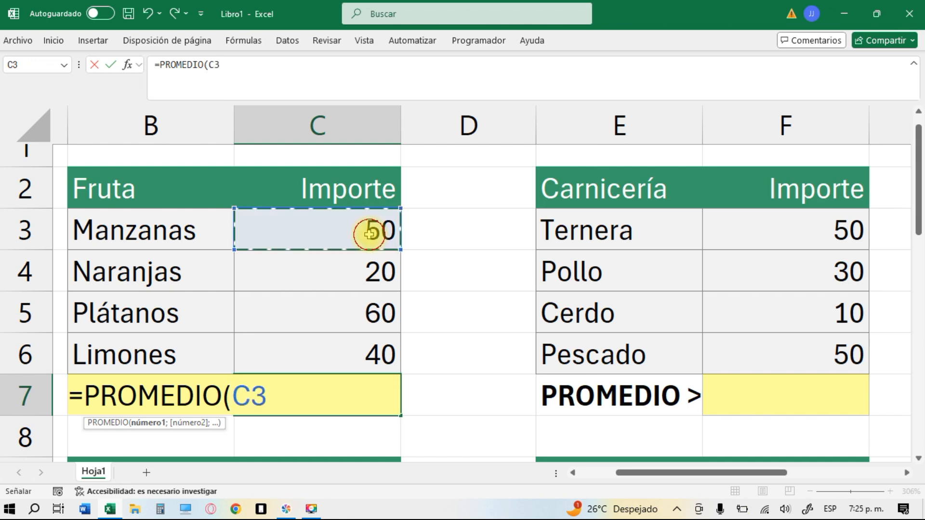
click(369, 233)
text(;)
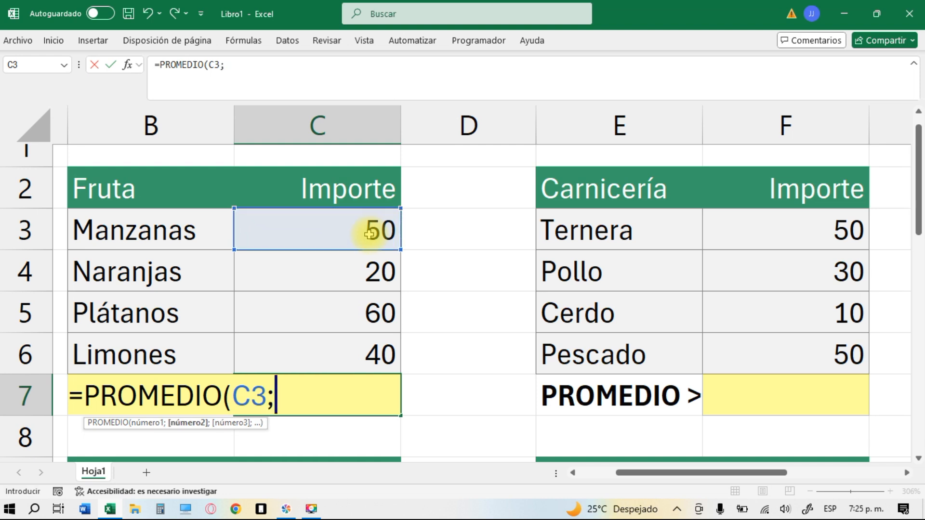
click(351, 272)
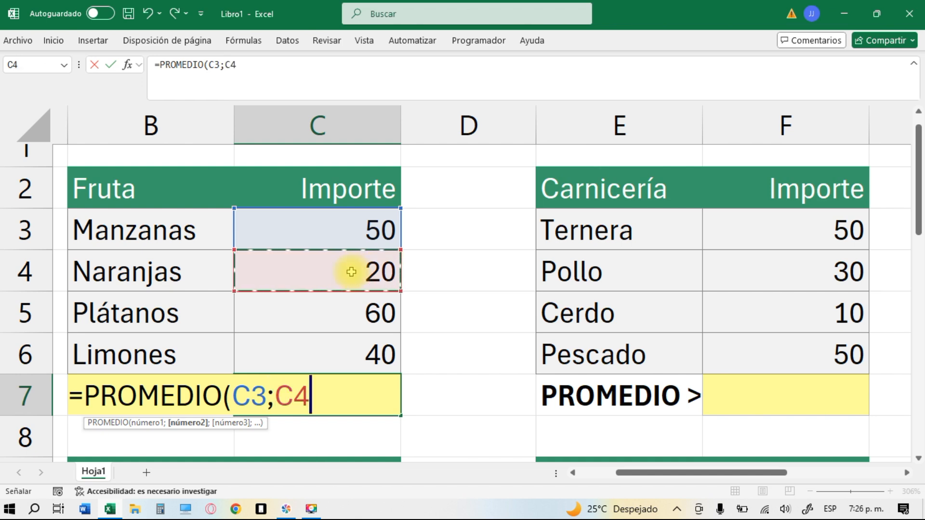
text(;)
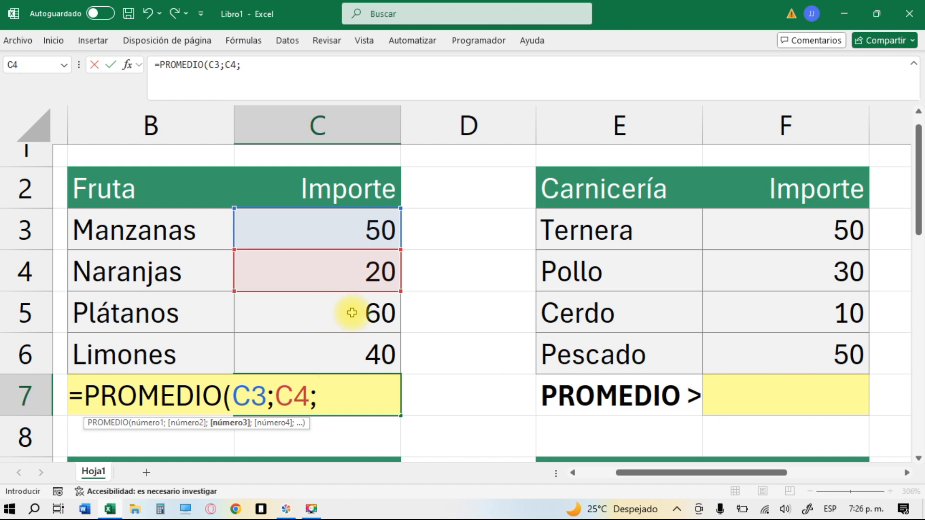
click(377, 315)
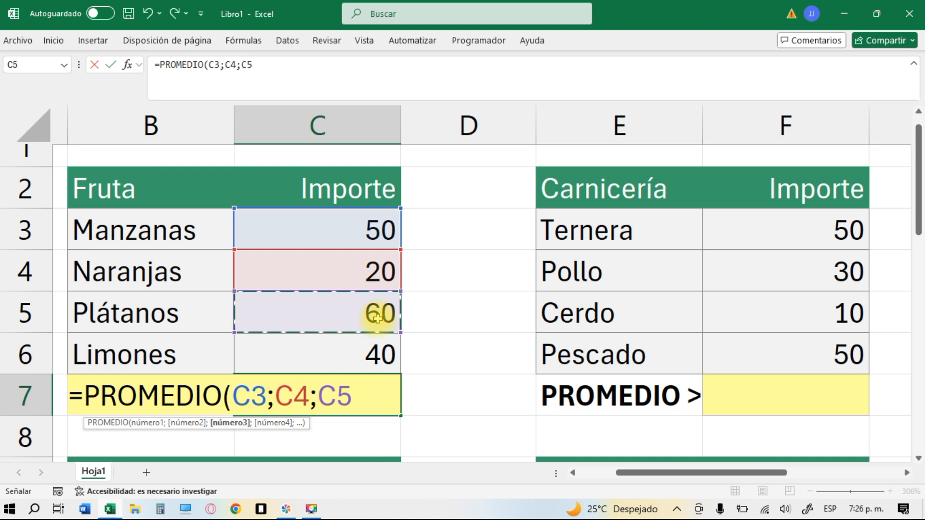
text(;)
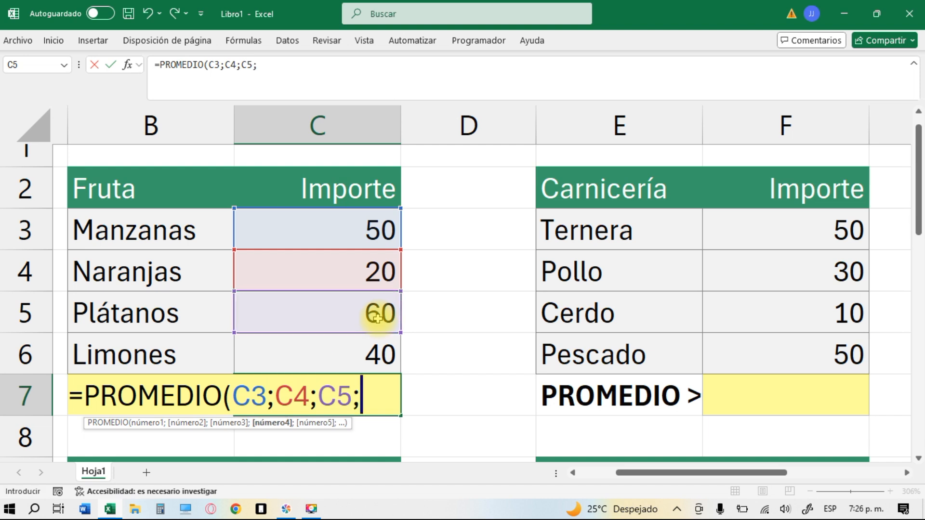
click(361, 357)
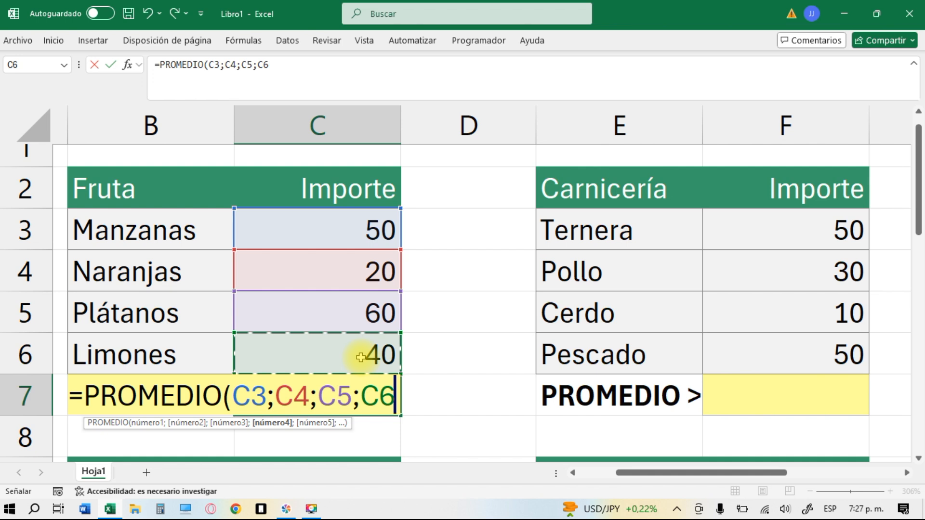
key(Return)
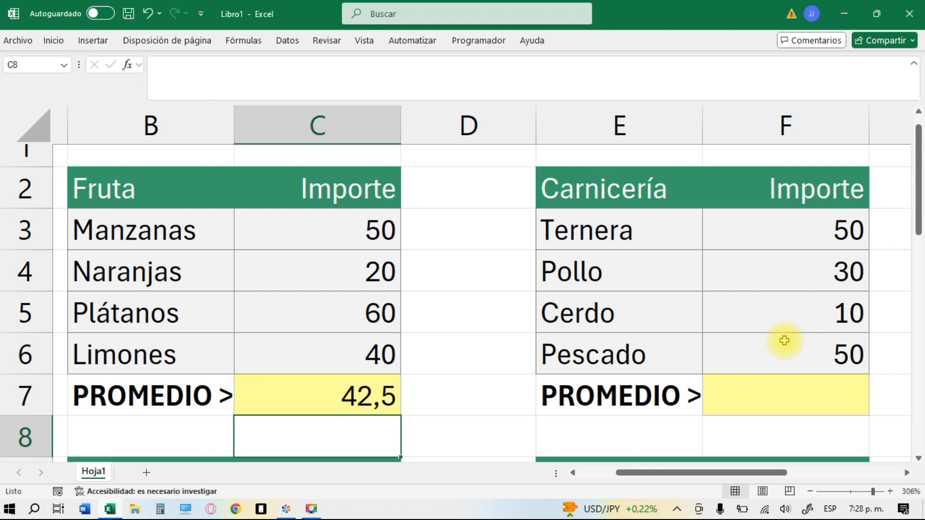
Step: Enter a PROMEDIO formula over the range F3:F6 in cell F7 to average the Carnicería amounts
click(738, 391)
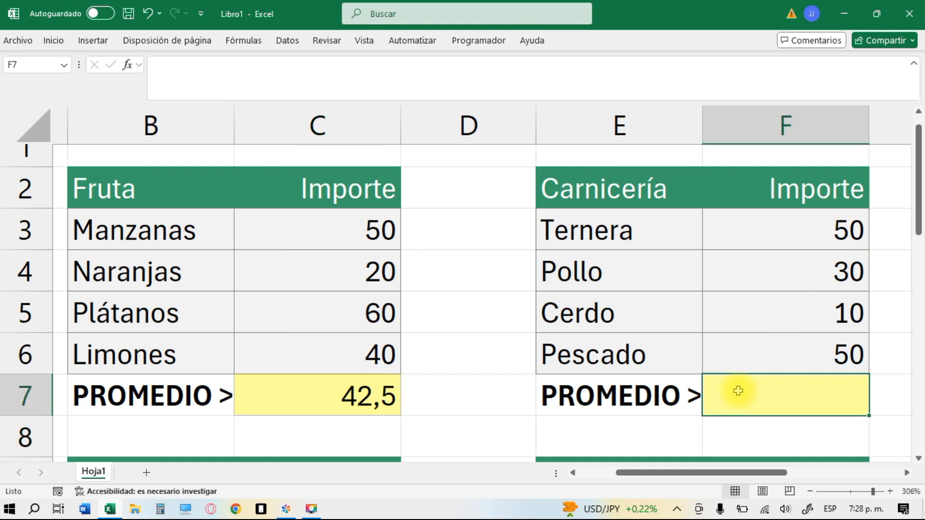
text(=)
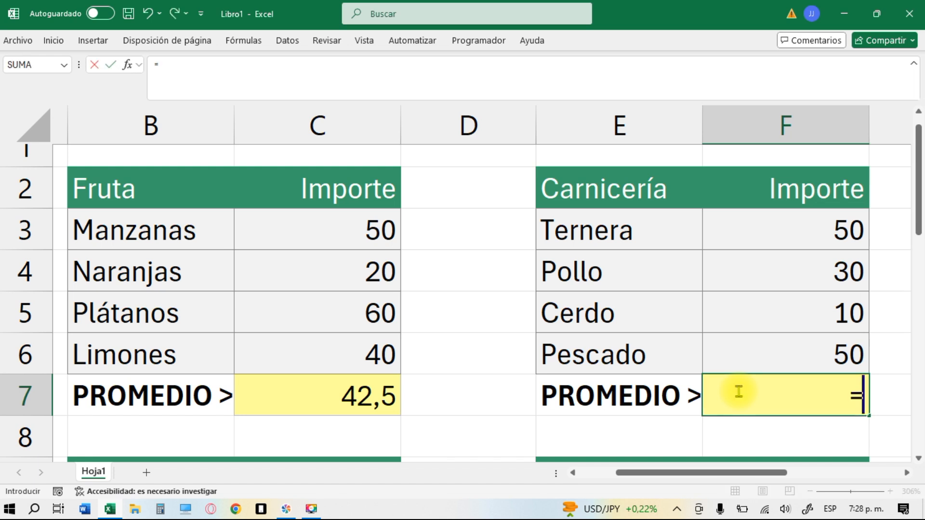
text(p)
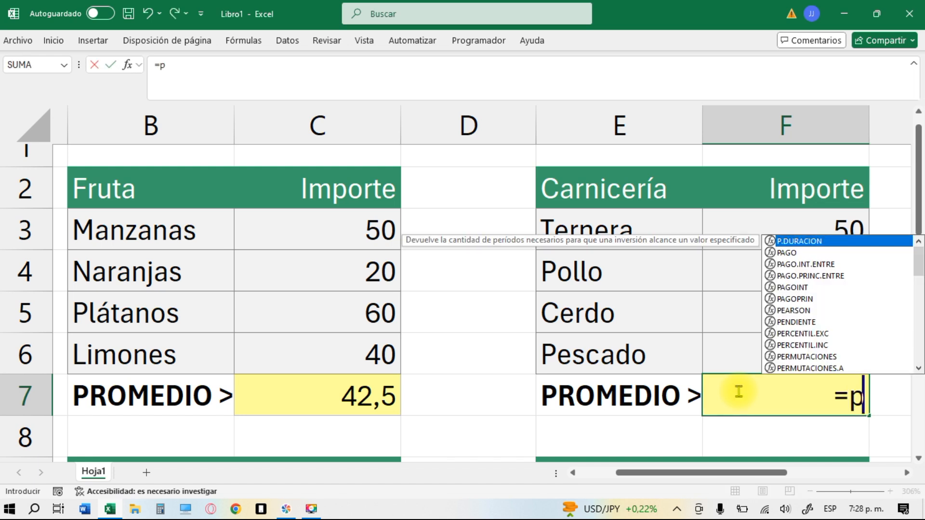
text(romedio)
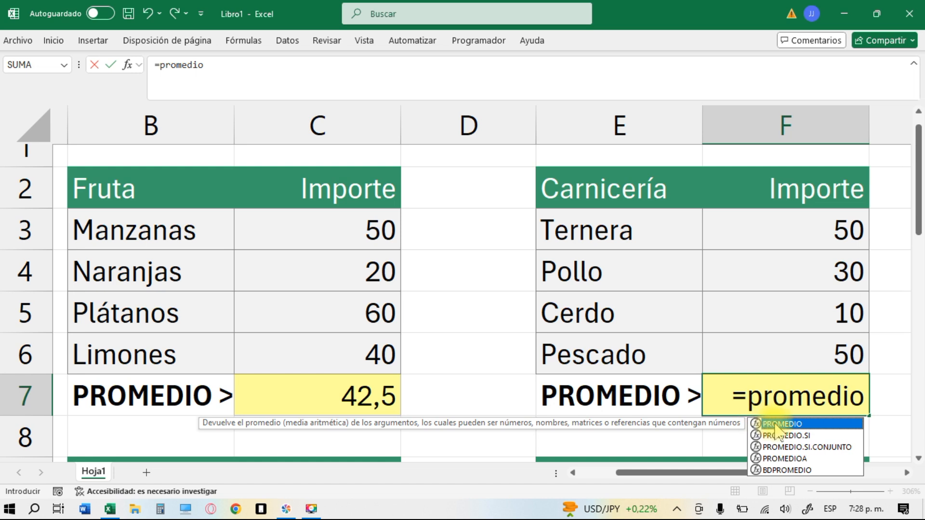
key(Tab)
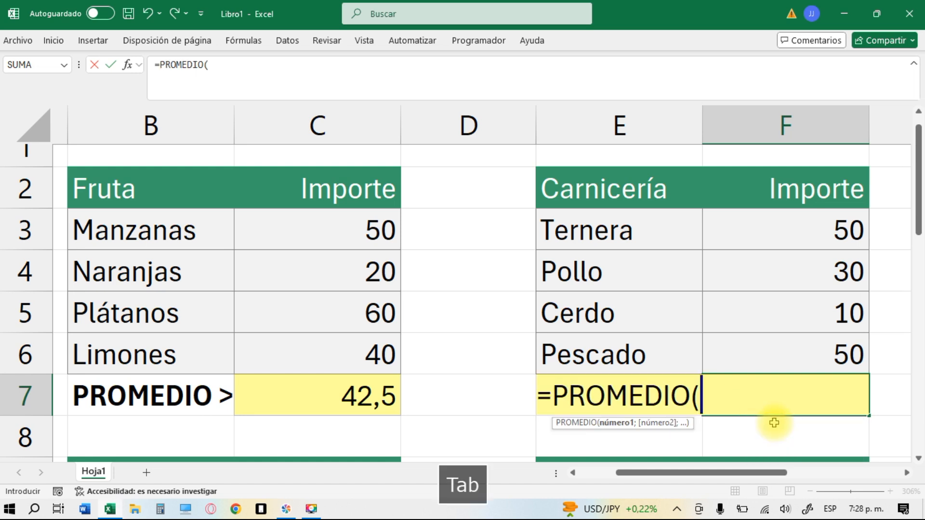
click(815, 213)
drag(823, 277, 817, 338)
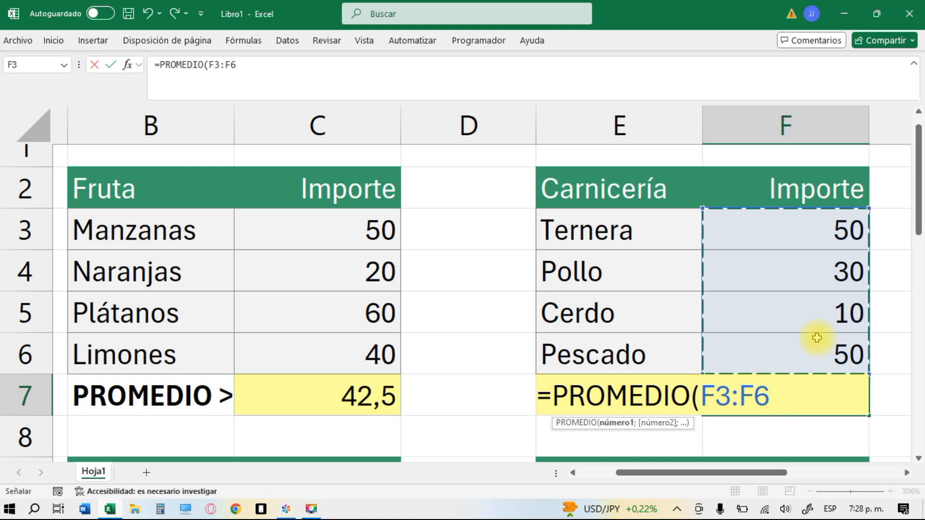
key(Return)
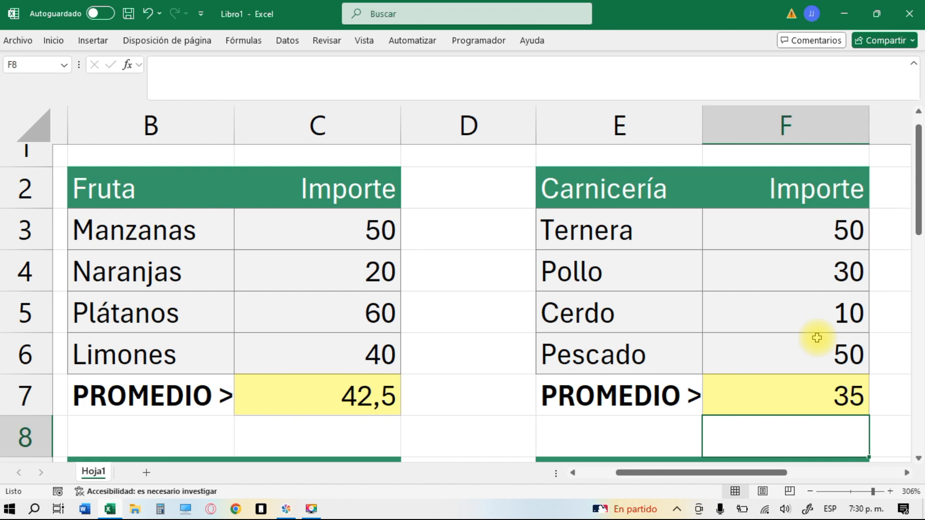
Step: Examine the two Elemento tables in rows 9 to 15, including their result cells C15 and F15
scroll(816, 337, down, 5)
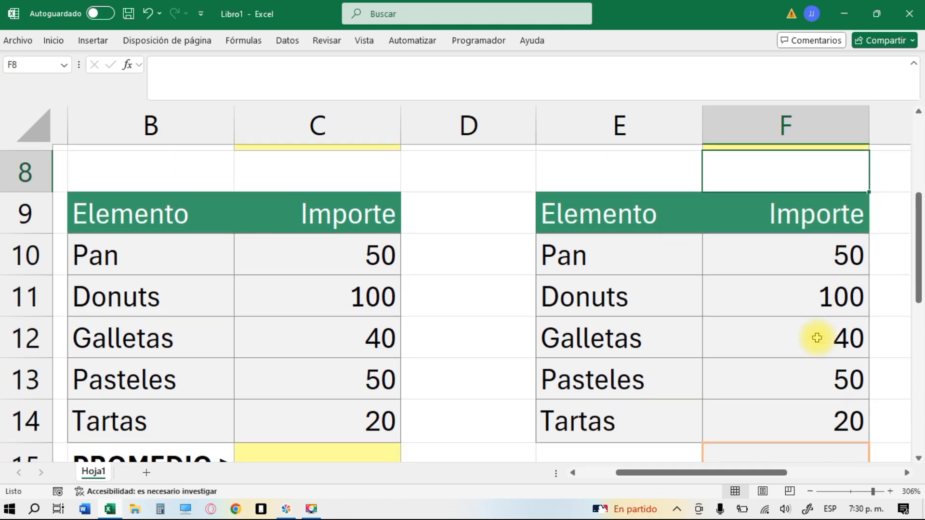
scroll(816, 338, down, 2)
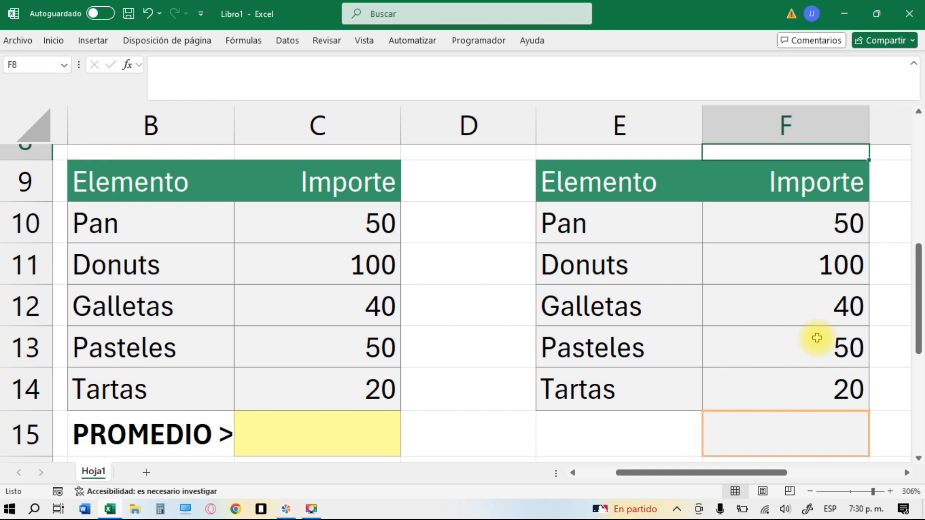
click(918, 459)
click(919, 458)
click(919, 459)
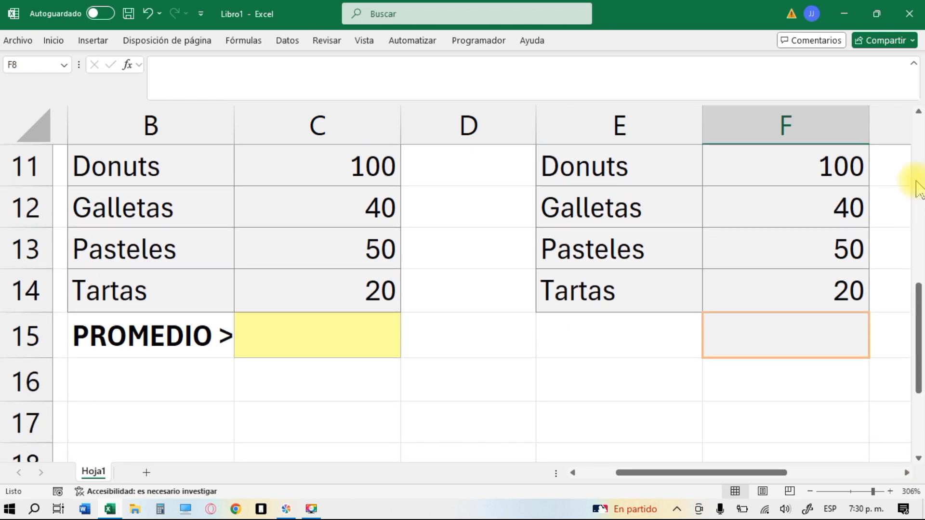
click(919, 114)
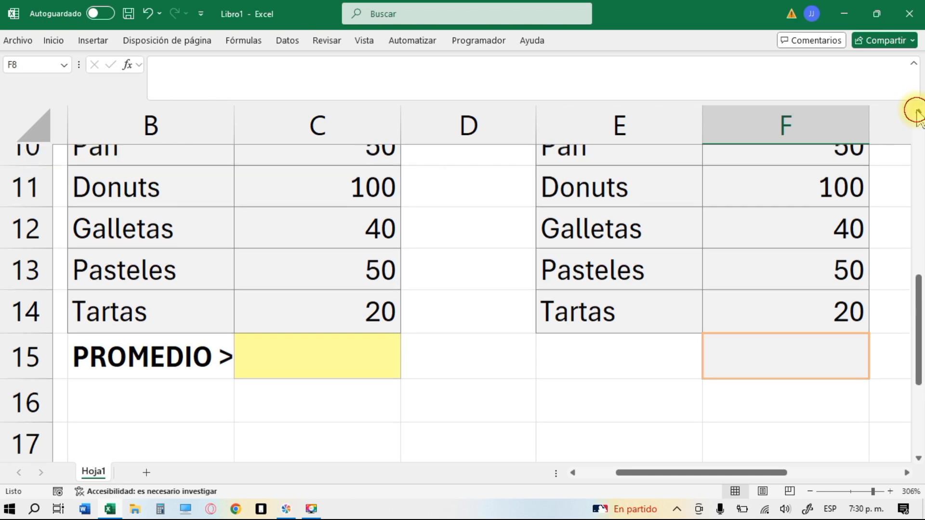
click(918, 115)
click(919, 115)
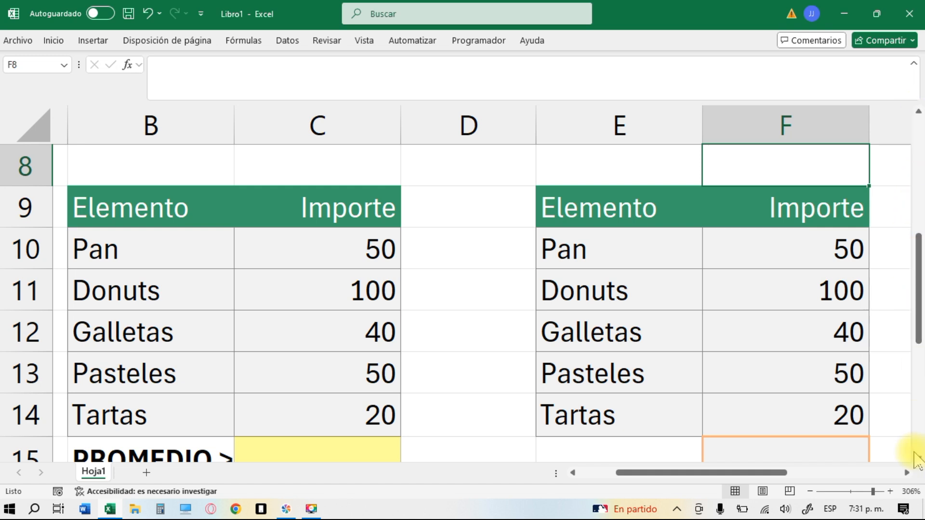
Step: Replace the Elemento table starting at B9 with the Fruta table, and paste a copy of range B9:C15 at cell B18
click(918, 460)
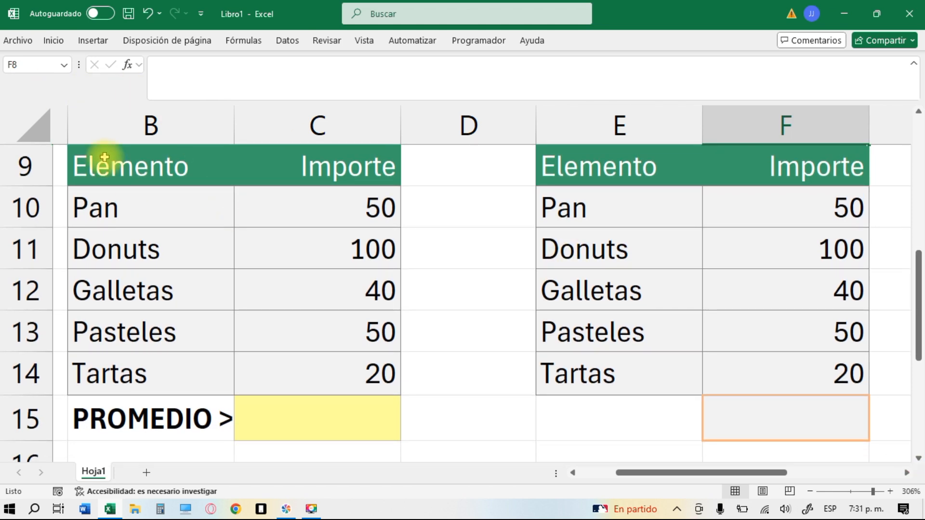
drag(79, 165, 308, 424)
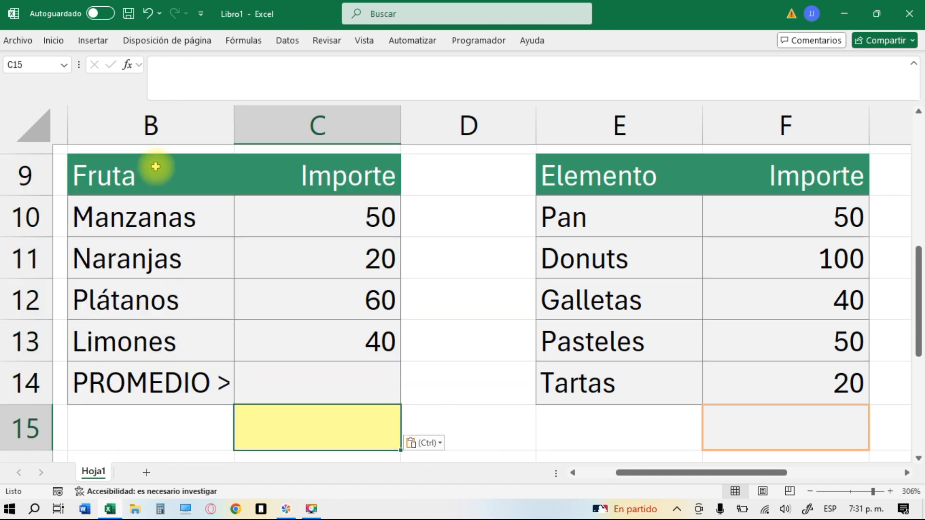
drag(87, 175, 283, 433)
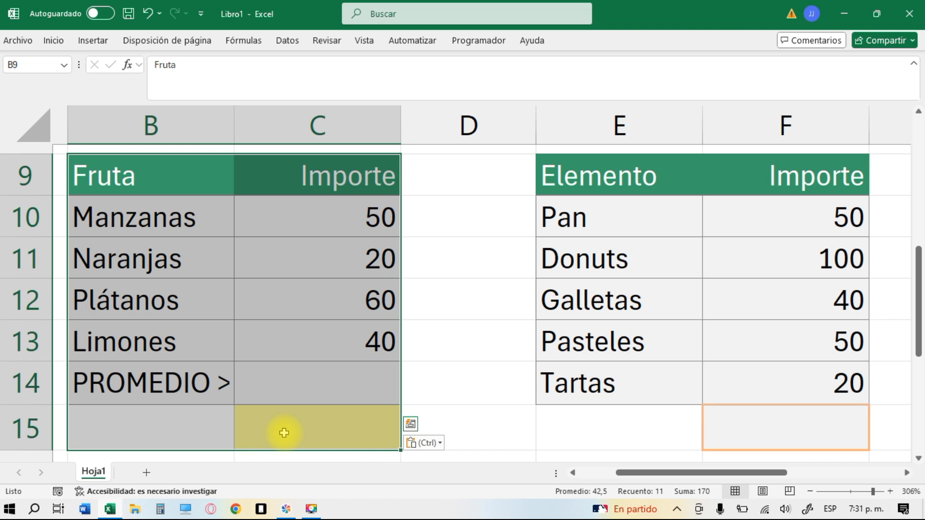
key(ctrl+c)
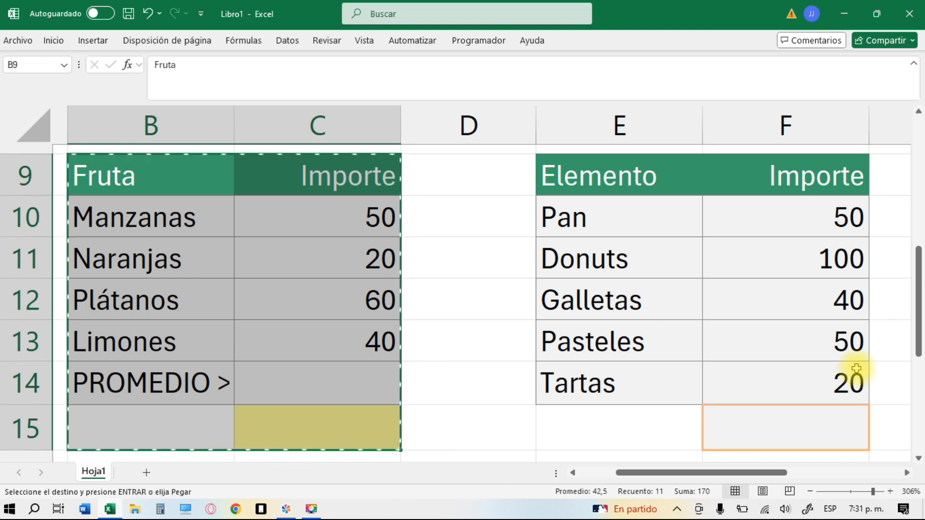
drag(918, 333, 920, 424)
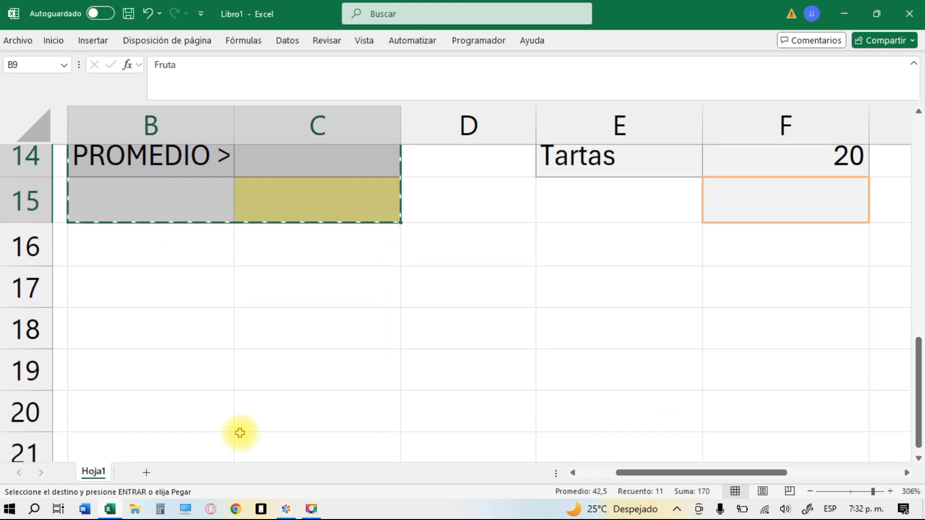
click(87, 326)
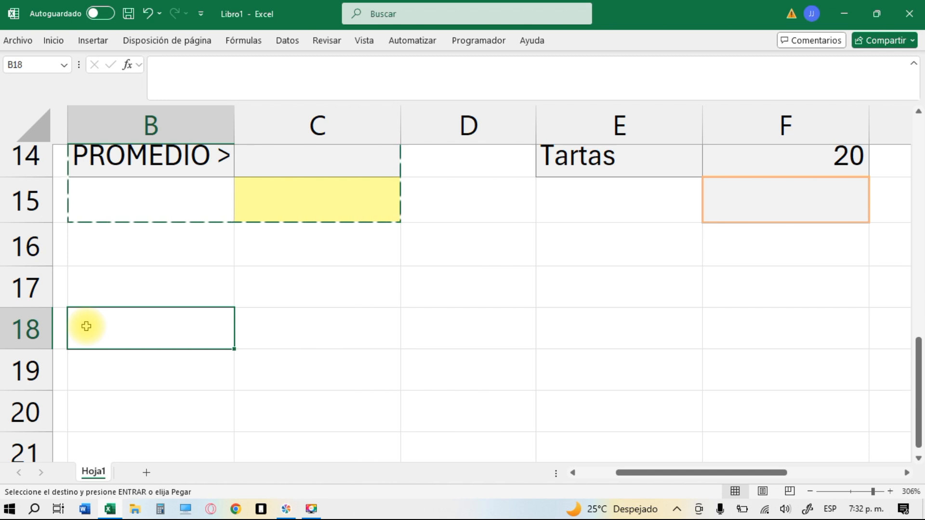
key(ctrl+v)
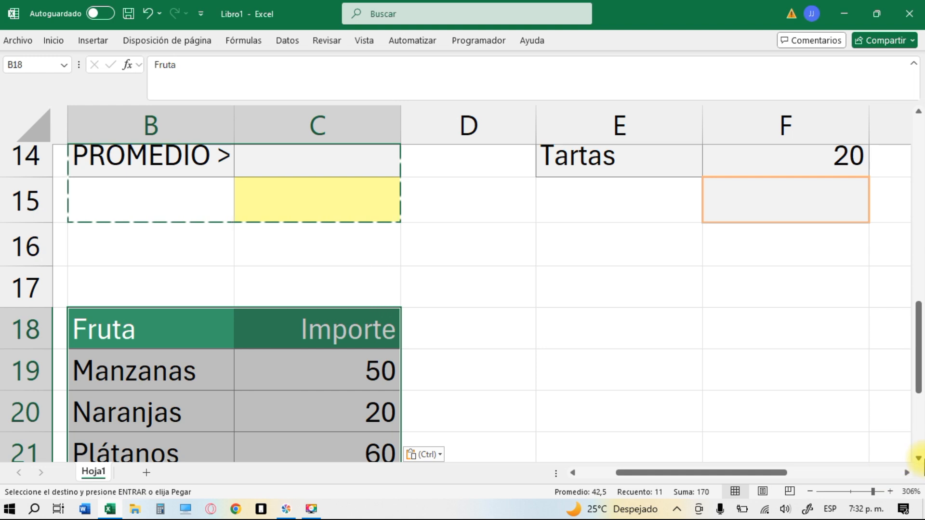
Step: Examine the pasted Fruta table in rows 18 to 23 and the yellow cell C24 below it
click(312, 403)
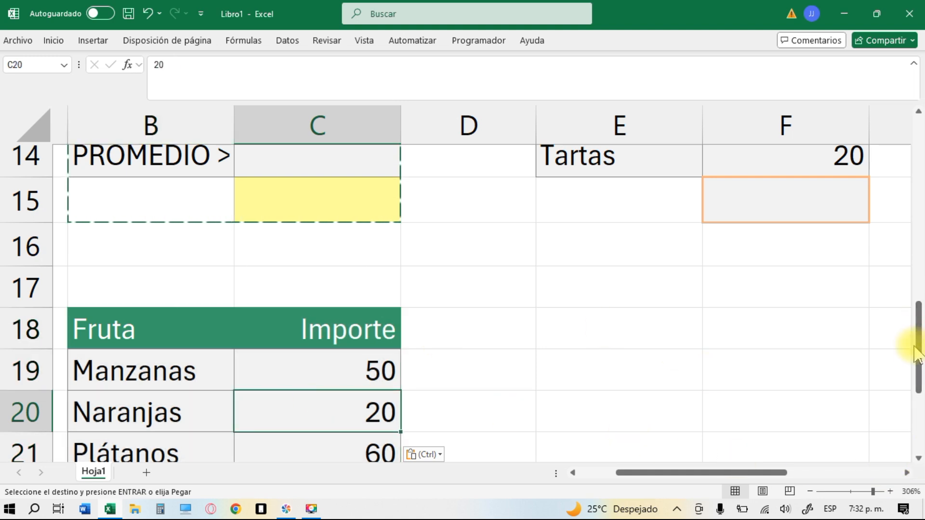
drag(919, 356, 919, 410)
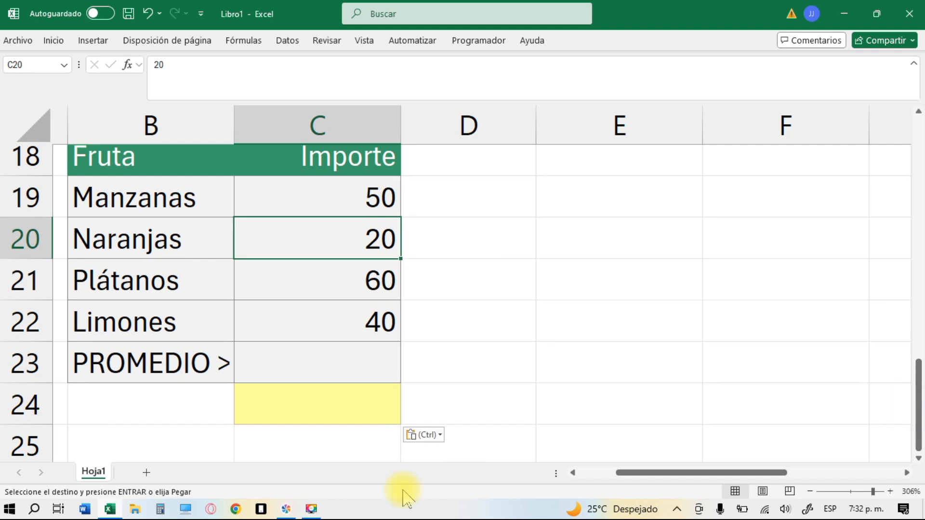
click(25, 404)
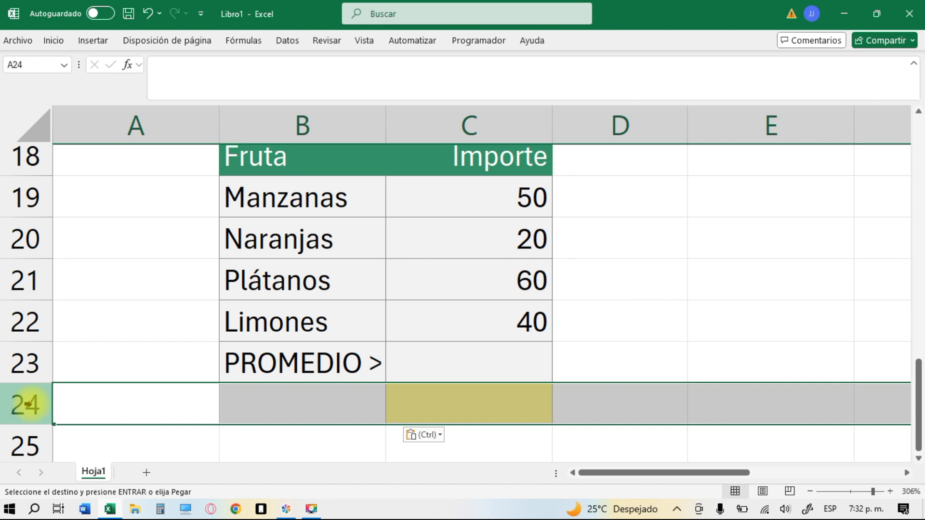
click(173, 397)
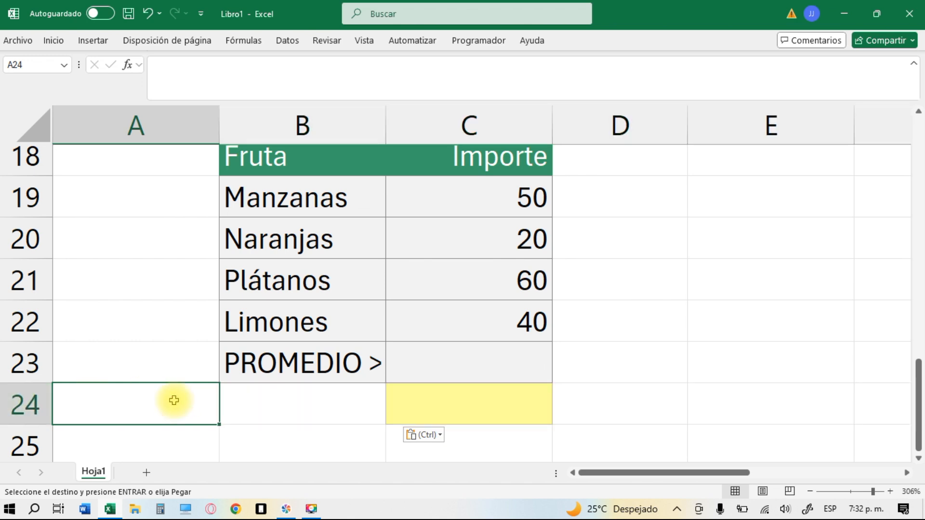
click(276, 398)
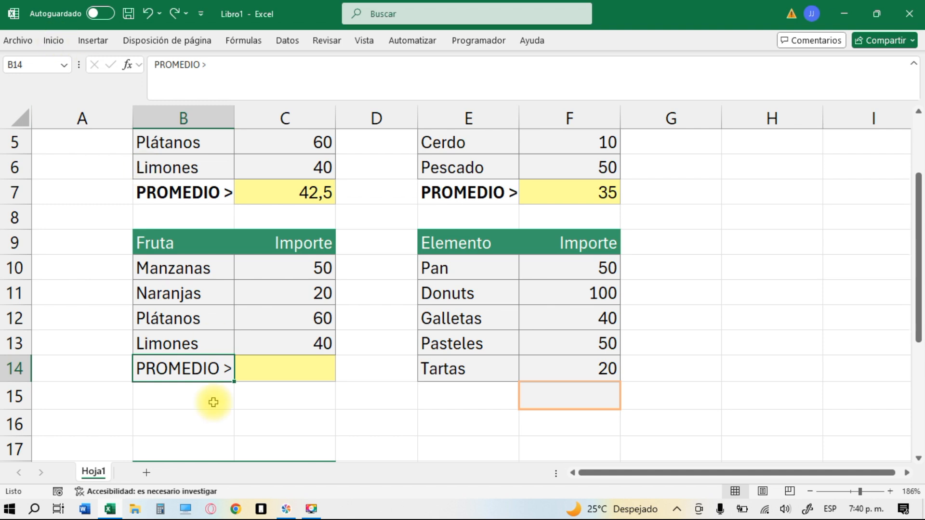
Step: Insert the AutoSum Promedio function in cell C14 to average the Fruta amounts in C10:C13
click(282, 373)
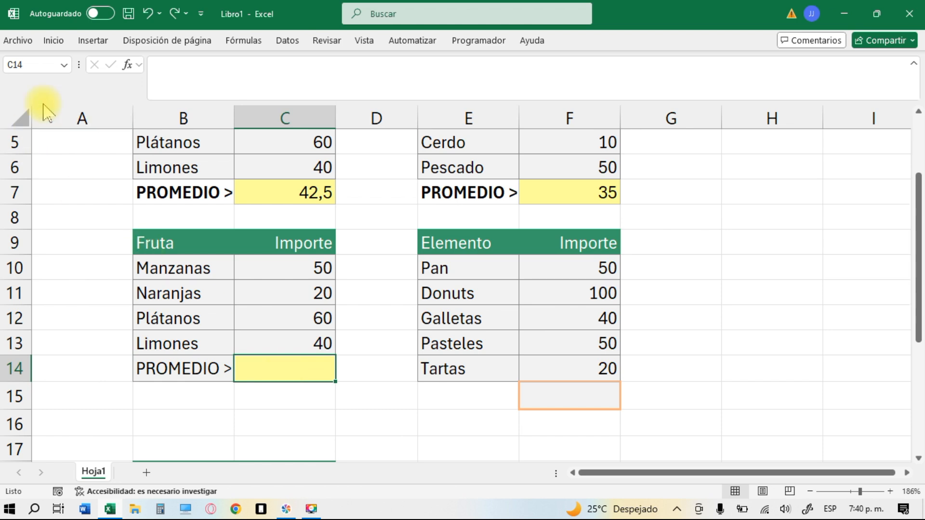
click(55, 43)
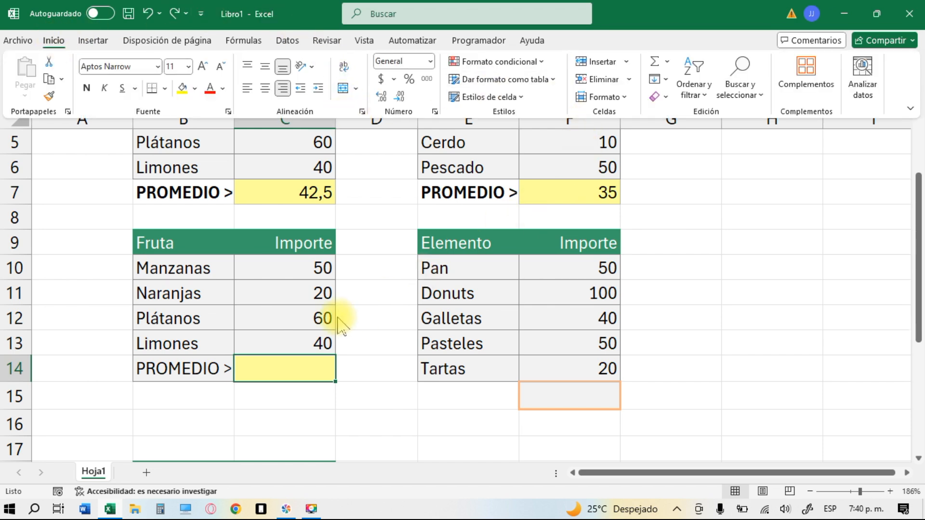
click(668, 63)
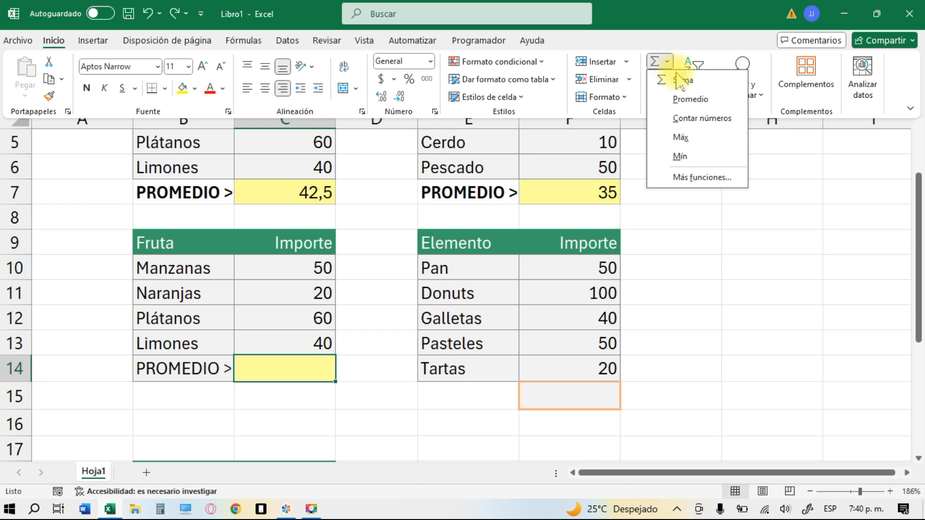
click(702, 100)
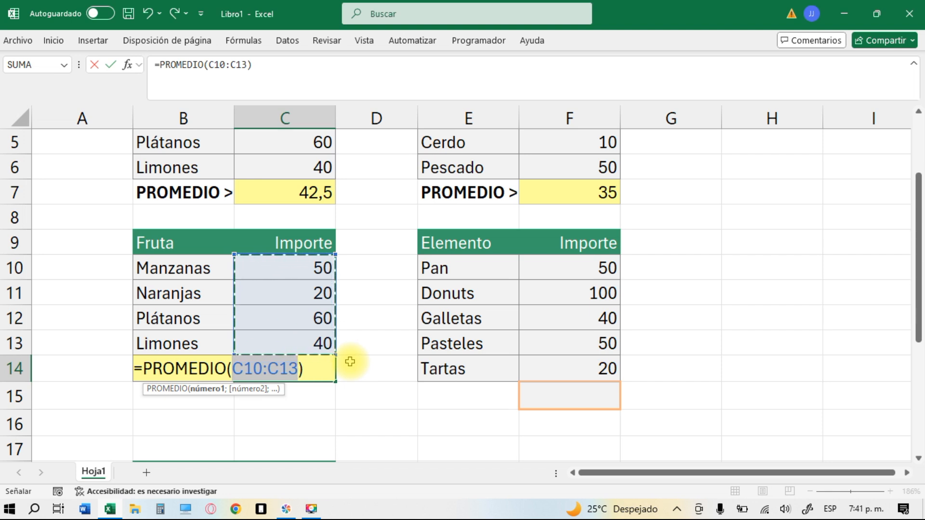
key(Return)
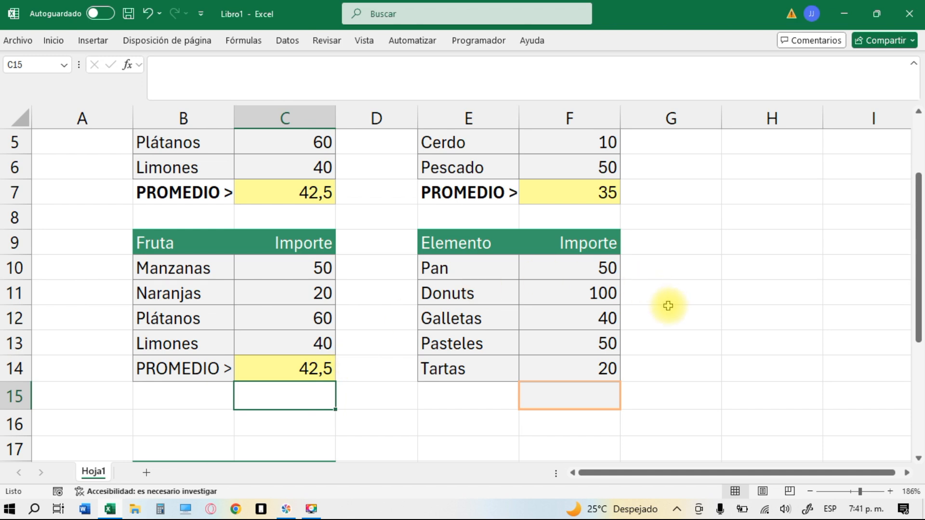
Step: Insert the AutoSum Promedio function in cell F15 to average the Elemento amounts in F10:F14
click(544, 395)
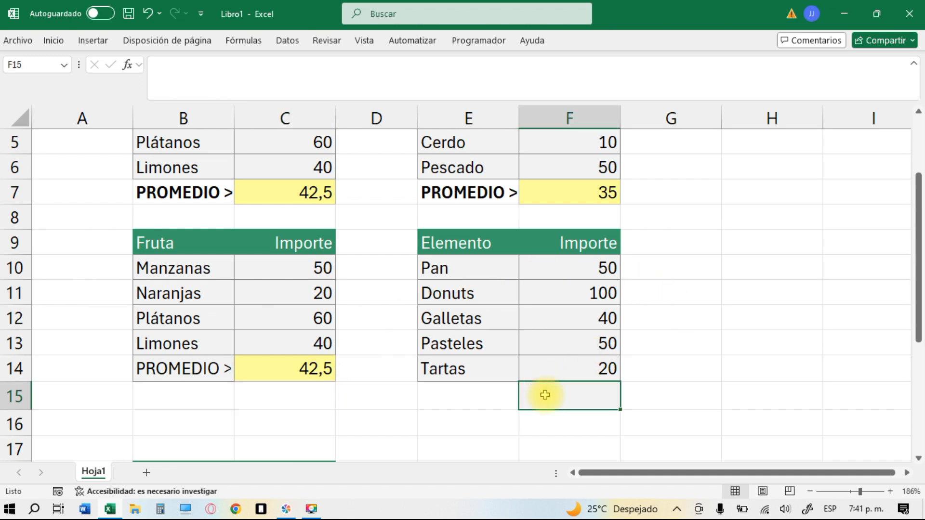
click(53, 40)
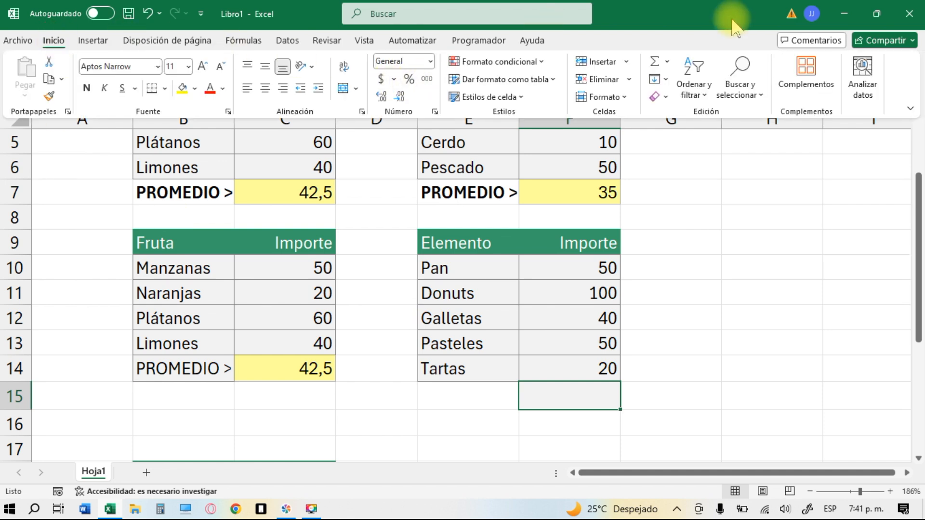
click(667, 62)
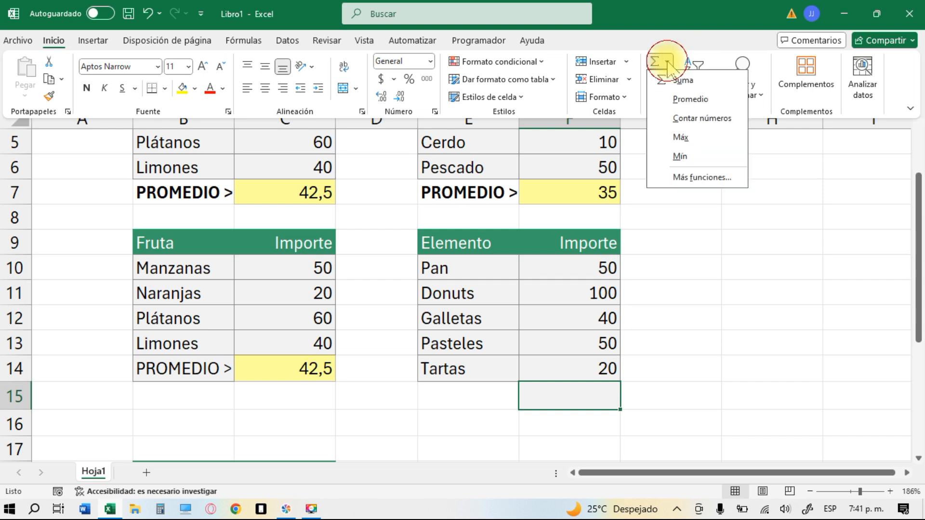
click(682, 100)
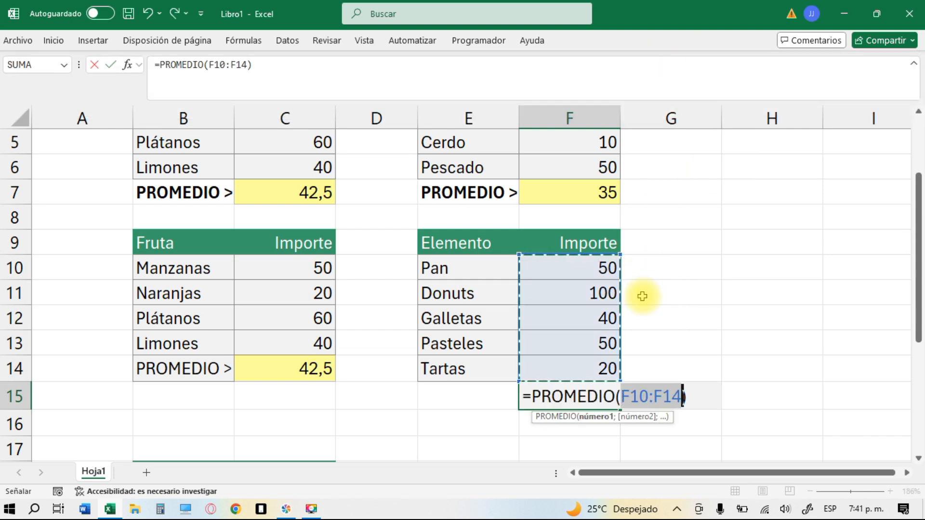
key(Return)
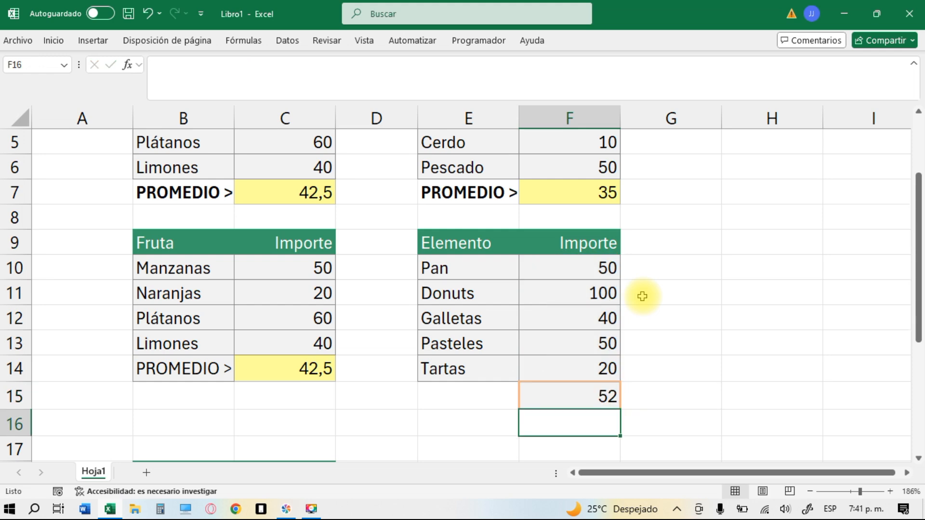
Step: Undo the averages in F15 and C14 and the move of the yellow fill from C15 to C14
scroll(642, 296, up, 1)
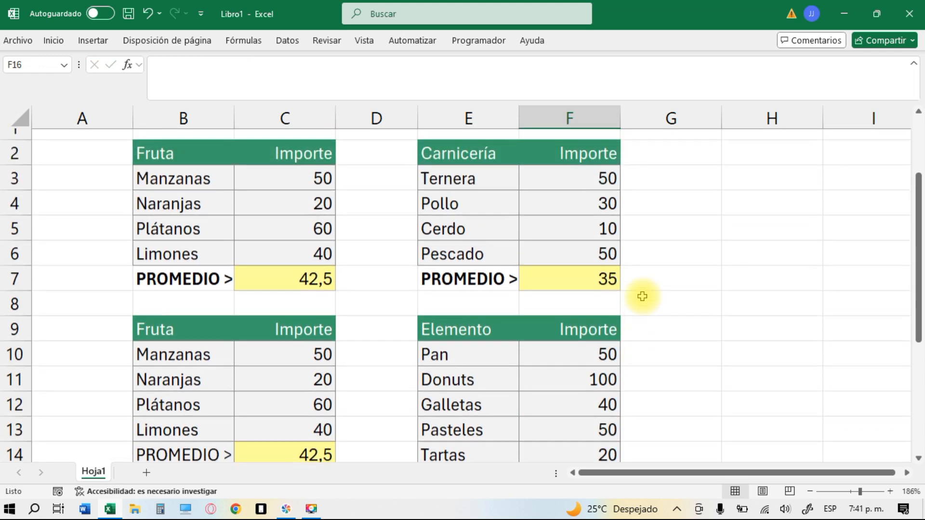
scroll(642, 296, down, 4)
scroll(642, 296, down, 1)
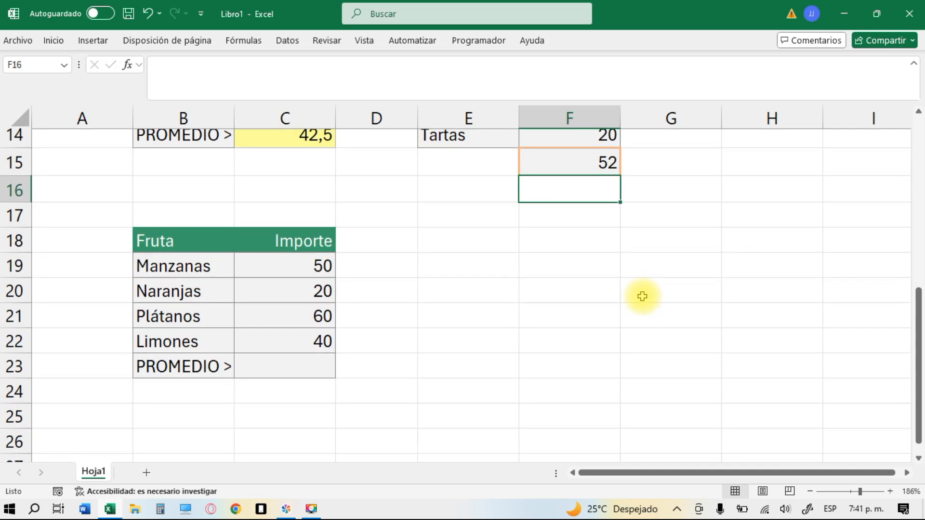
scroll(642, 296, up, 2)
scroll(642, 296, up, 2)
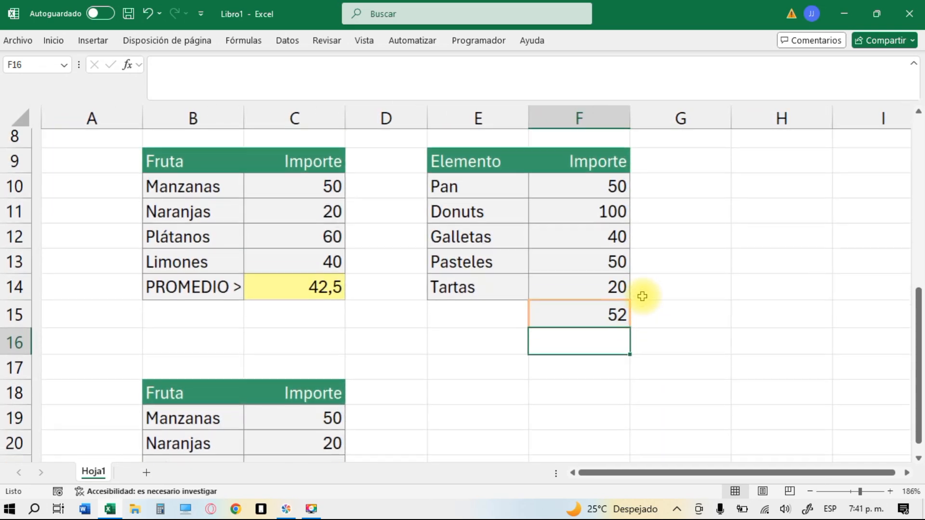
scroll(642, 297, up, 1)
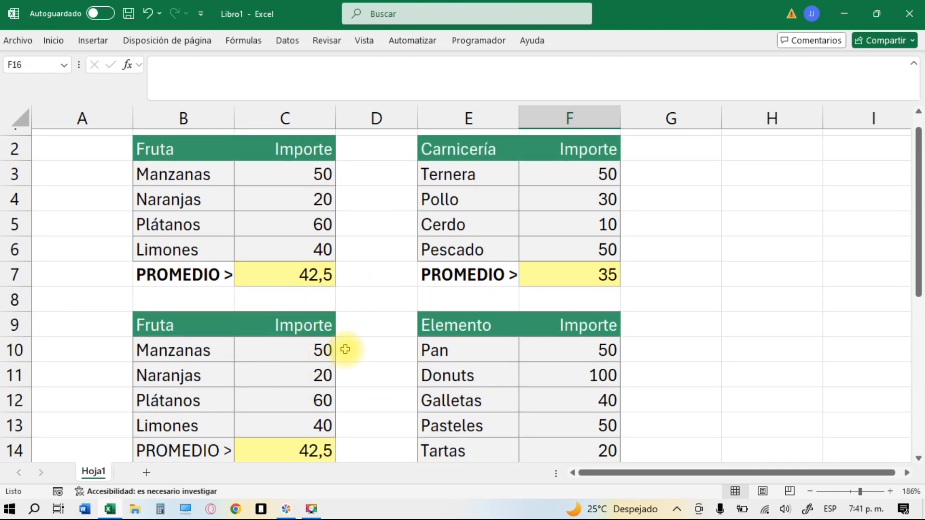
key(ctrl+z)
key(ctrl+z)
key(ctrl+z)
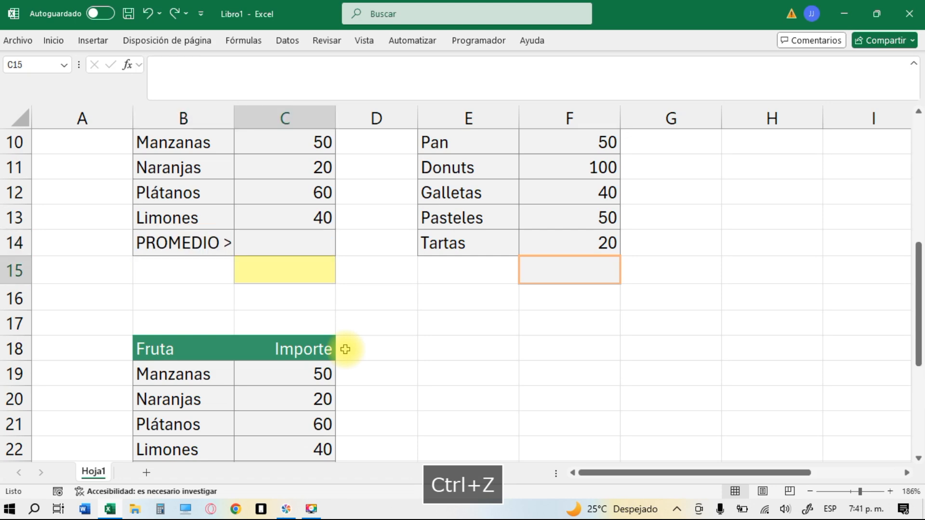
Step: Undo the pasted Fruta tables and the PROMEDIO formulas in C7 and F7, restoring the Elemento table at B9
scroll(344, 349, up, 6)
key(ctrl+z)
key(ctrl+z)
key(ctrl+z)
key(ctrl+z)
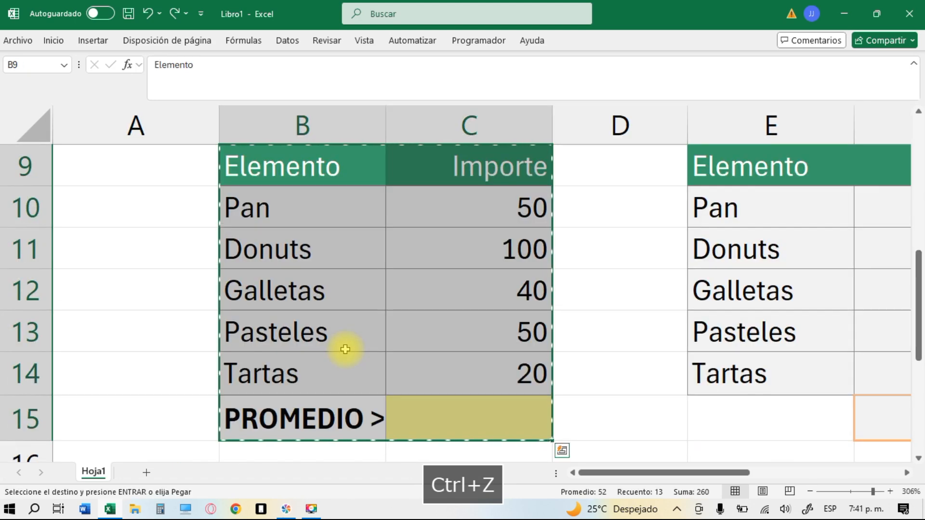
key(ctrl+z)
ctrl+scroll(344, 349, down, 3)
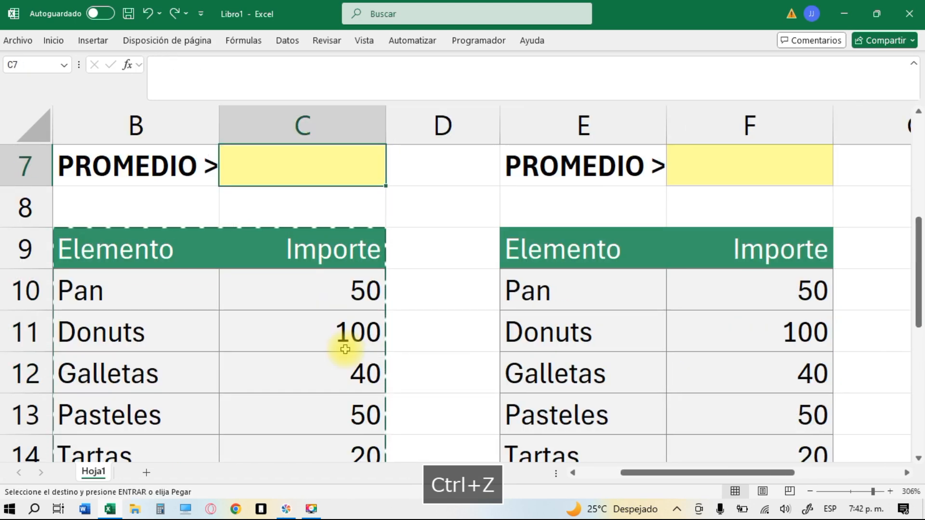
key(ctrl+z)
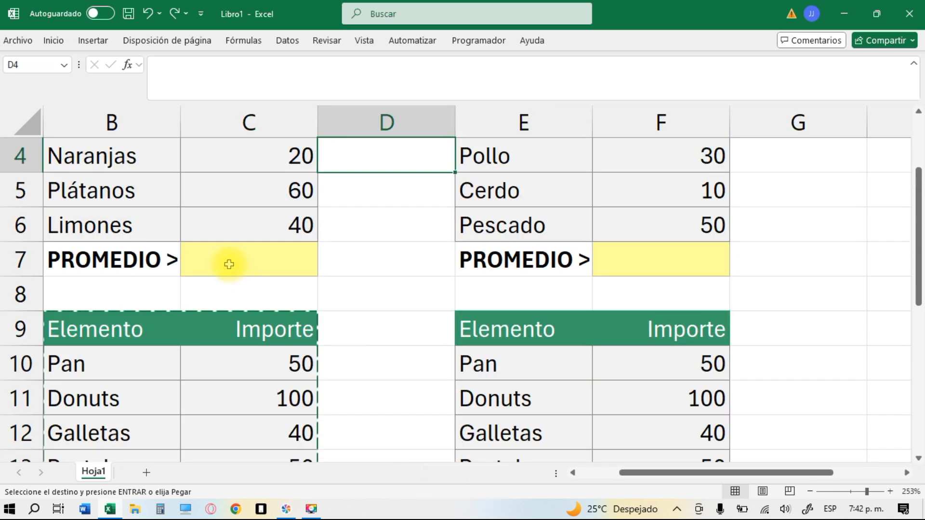
Step: Insert the AutoSum Promedio function in cell C15 to average the Elemento amounts in C10:C14
ctrl+scroll(227, 263, down, 5)
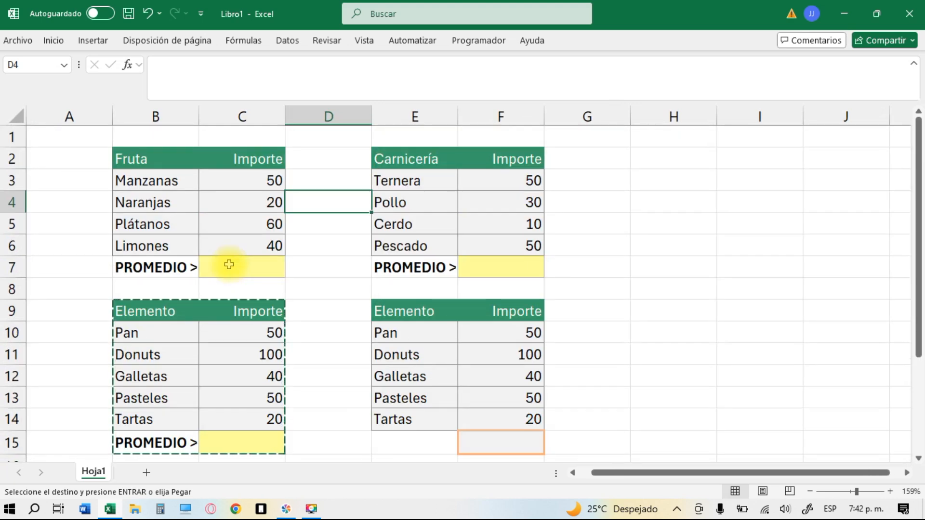
click(369, 404)
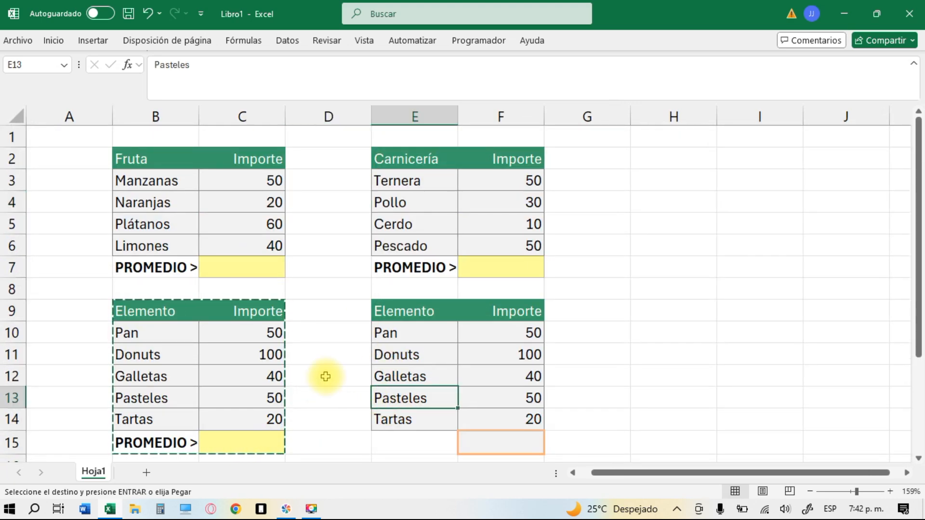
ctrl+scroll(326, 376, down, 3)
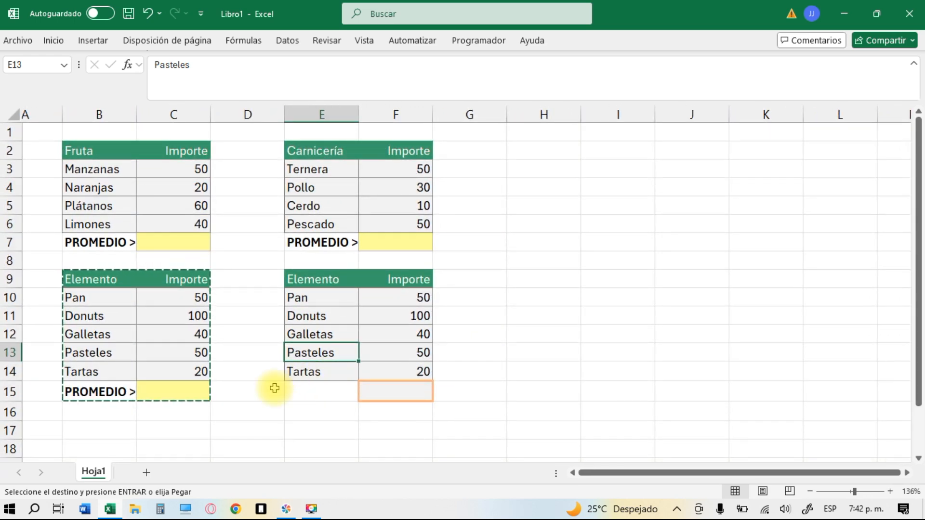
click(181, 389)
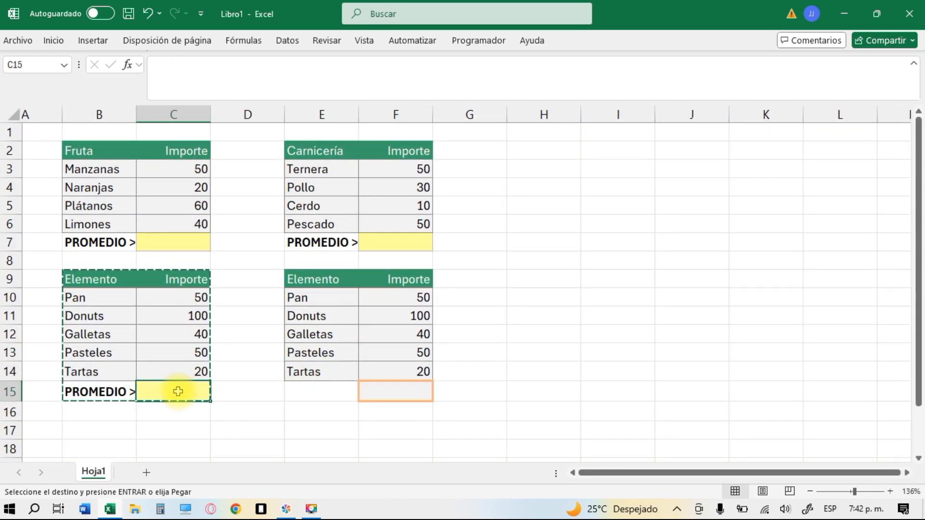
click(57, 41)
click(668, 62)
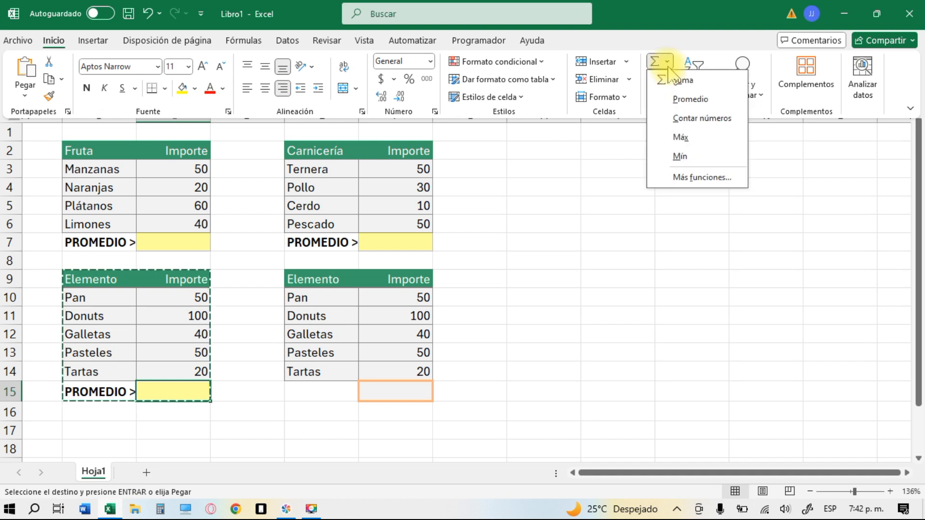
click(690, 99)
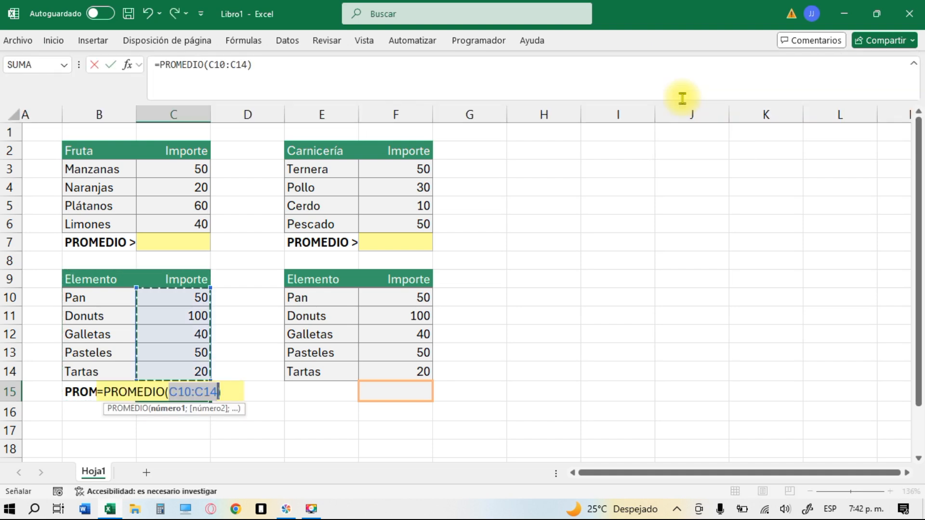
key(Return)
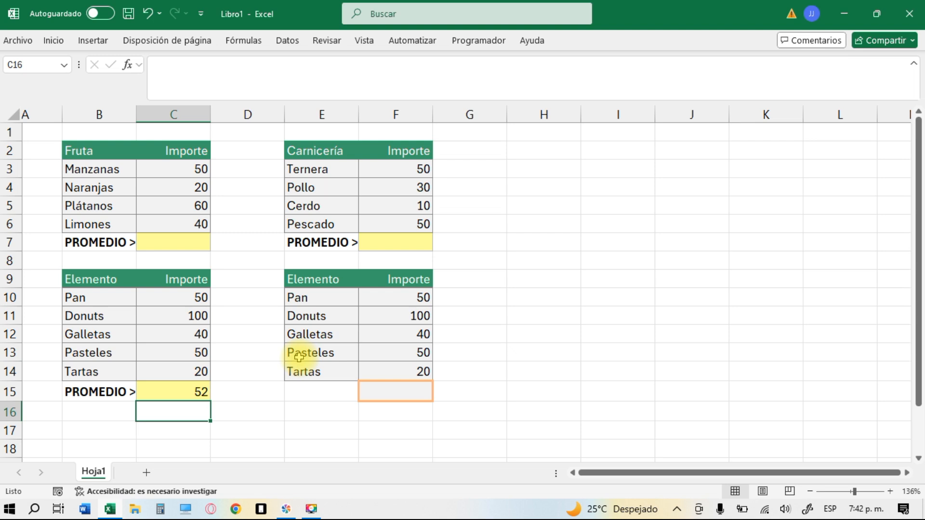
Step: Average the second Elemento table's amounts in F10:F14 with the AutoSum Promedio function in cell F15
click(181, 249)
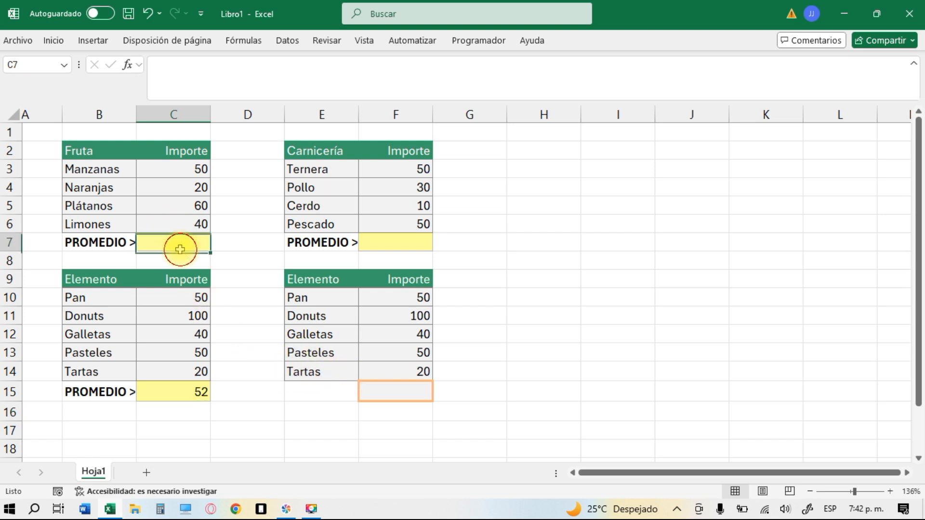
click(395, 395)
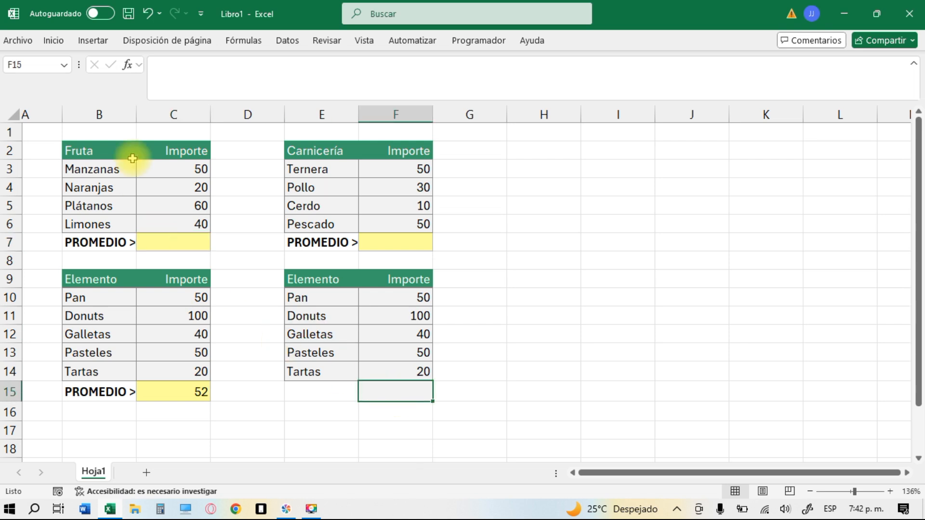
click(52, 43)
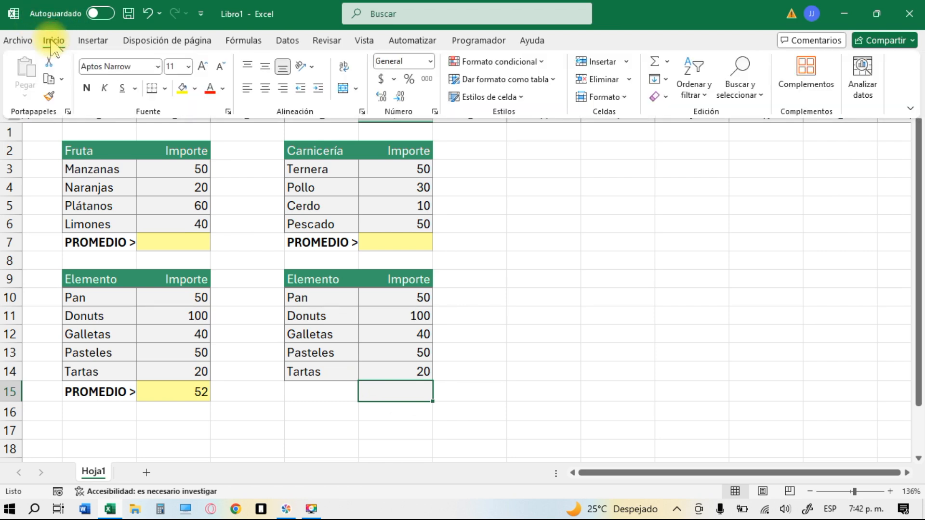
click(667, 62)
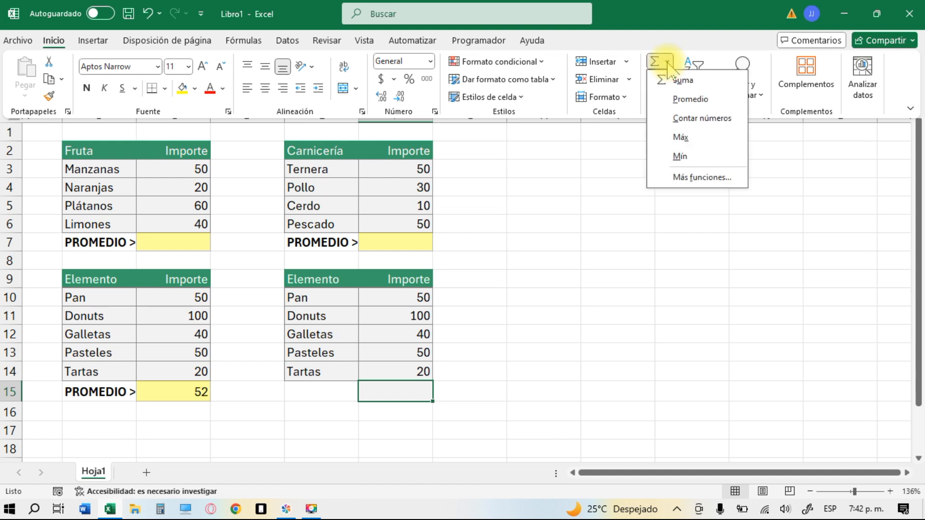
click(694, 101)
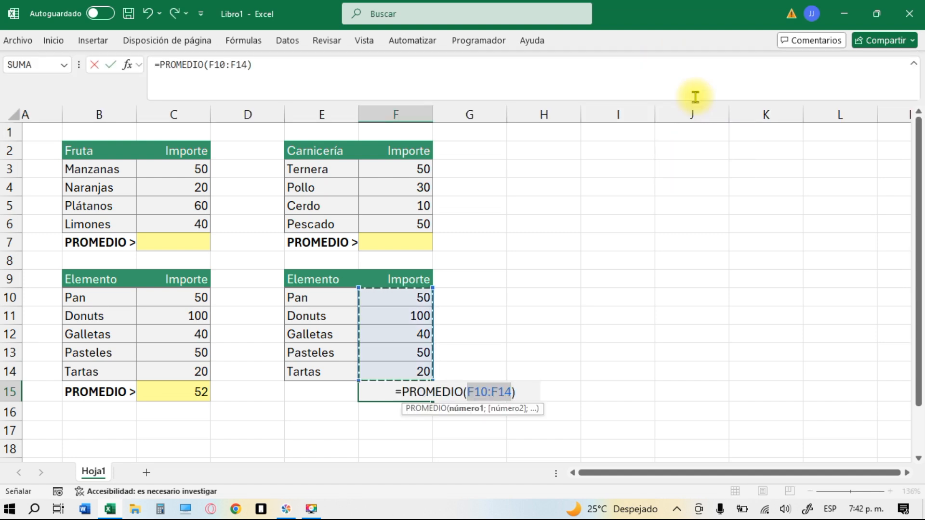
key(Return)
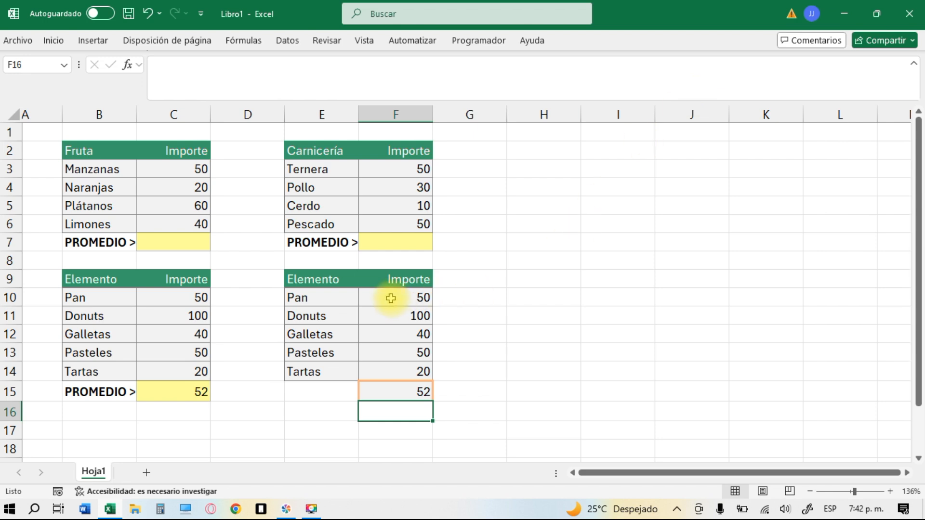
Step: Change the Pan amount in cell F10 to 90
click(422, 299)
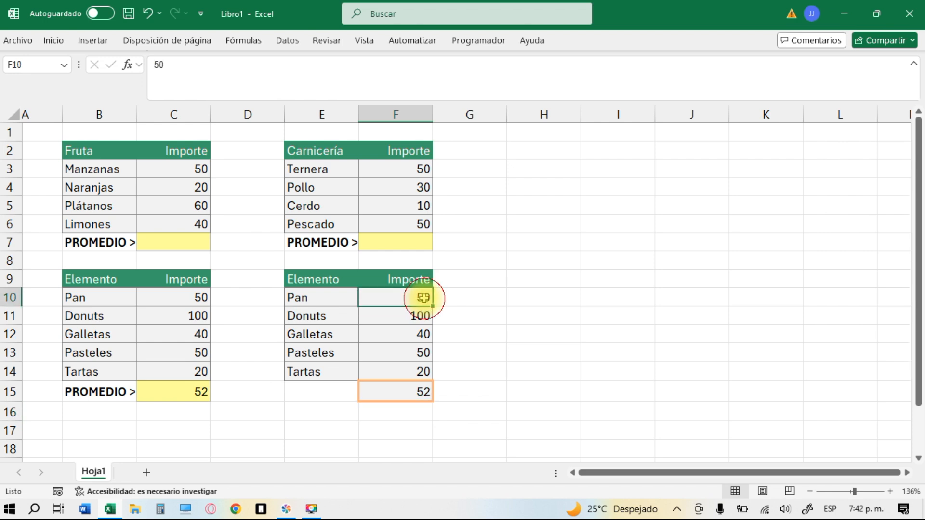
key(BackSpace)
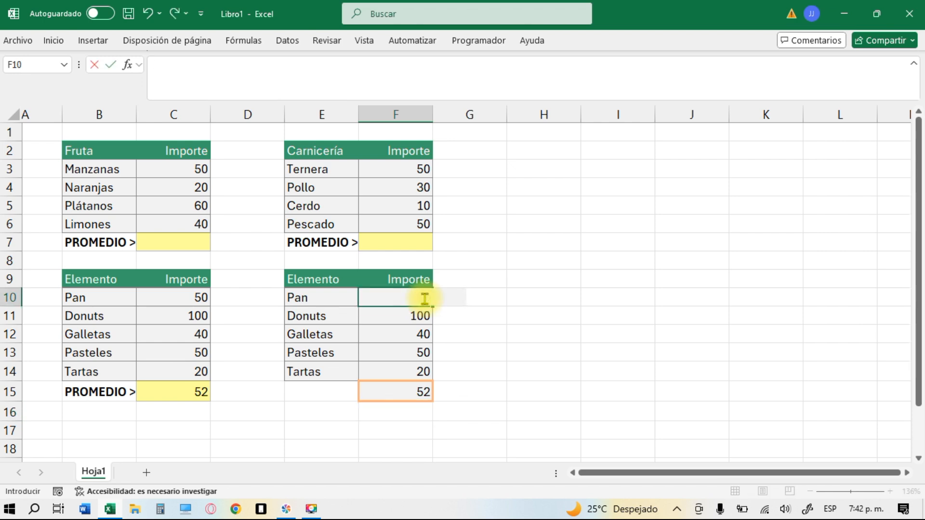
text(90)
key(Return)
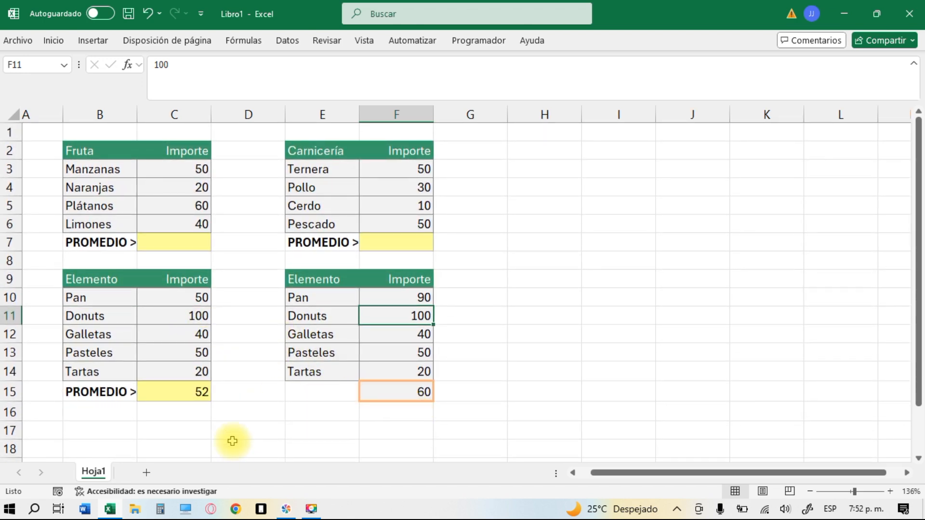
Step: Enter a PROMEDIO formula in cell C7 that averages the individual Fruta cells C3;C4;C5;C6
click(187, 242)
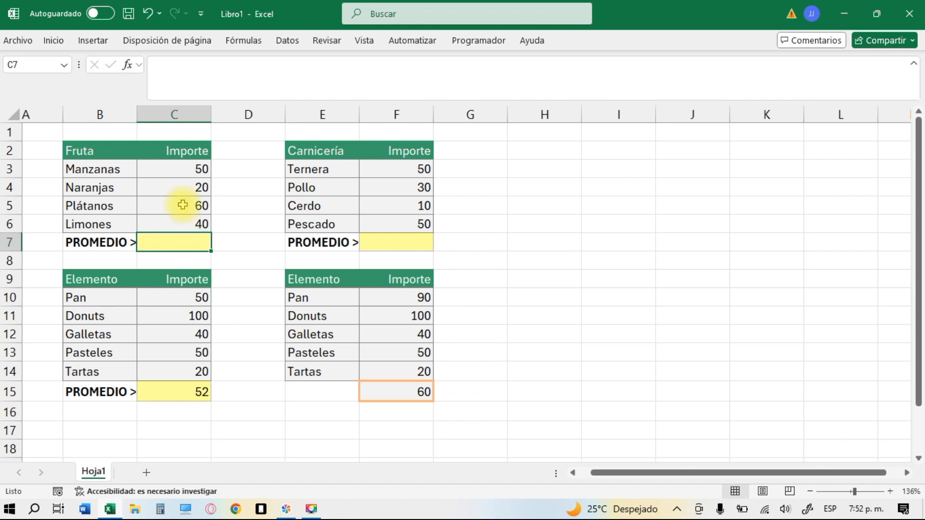
scroll(181, 198, down, 1)
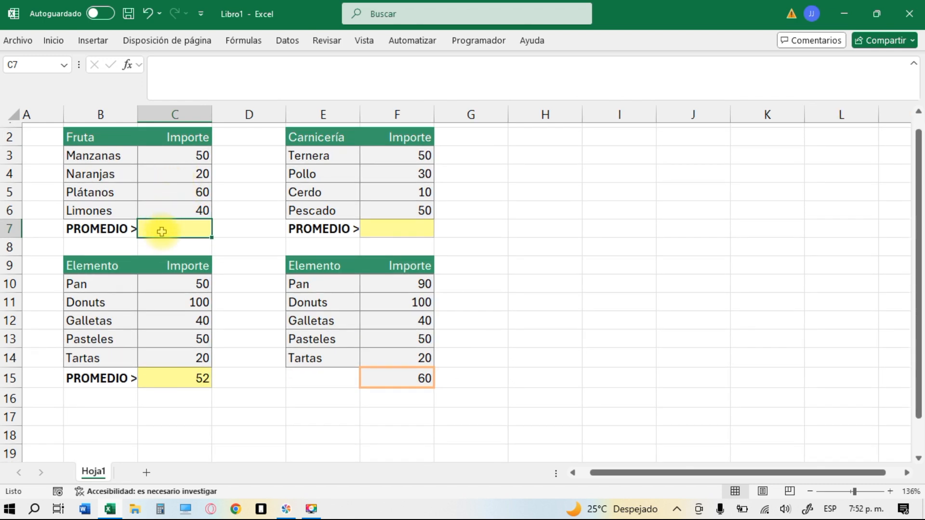
text(=)
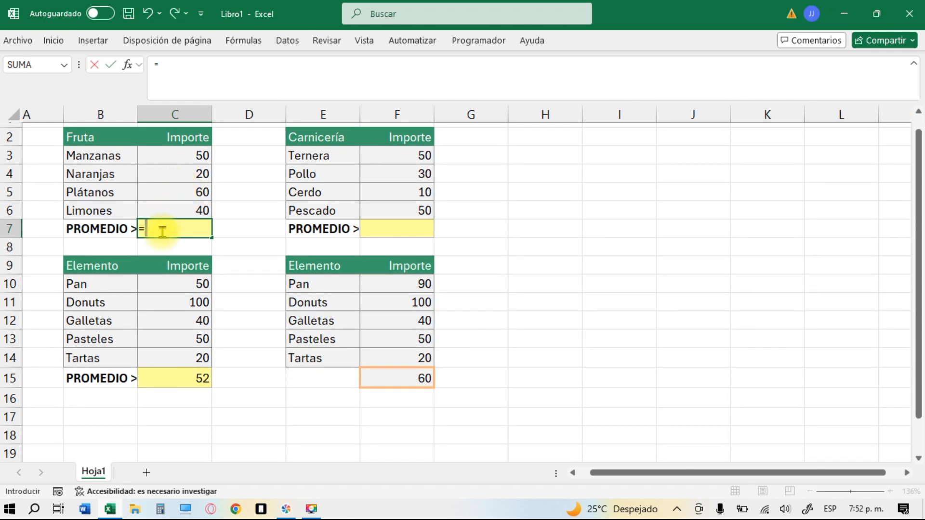
text(prome)
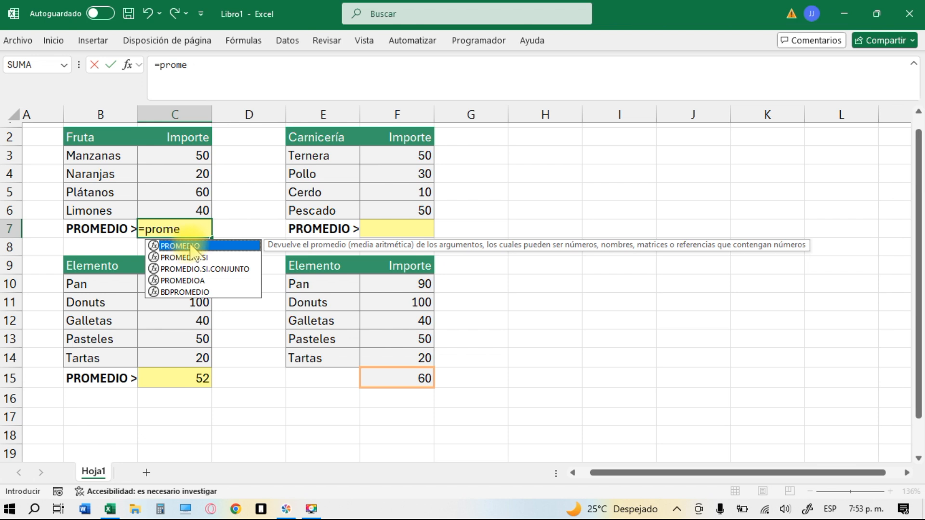
key(Tab)
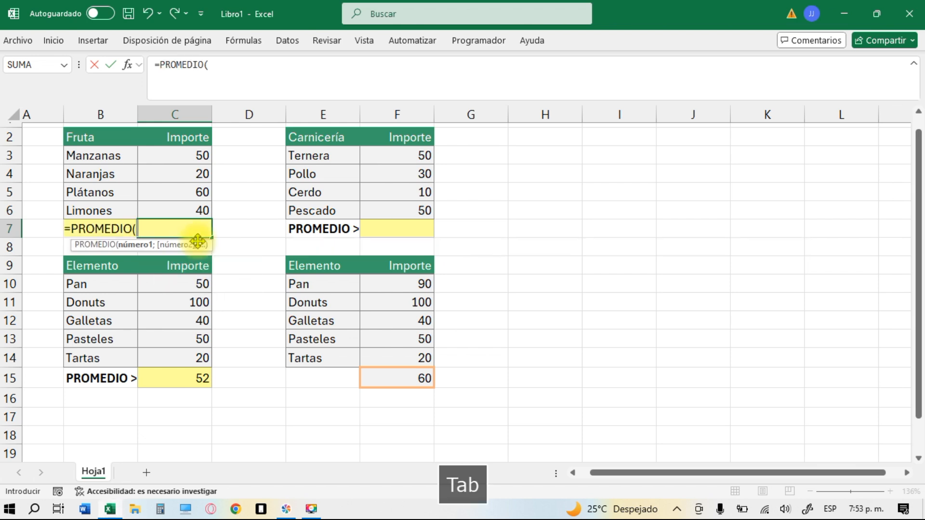
click(180, 154)
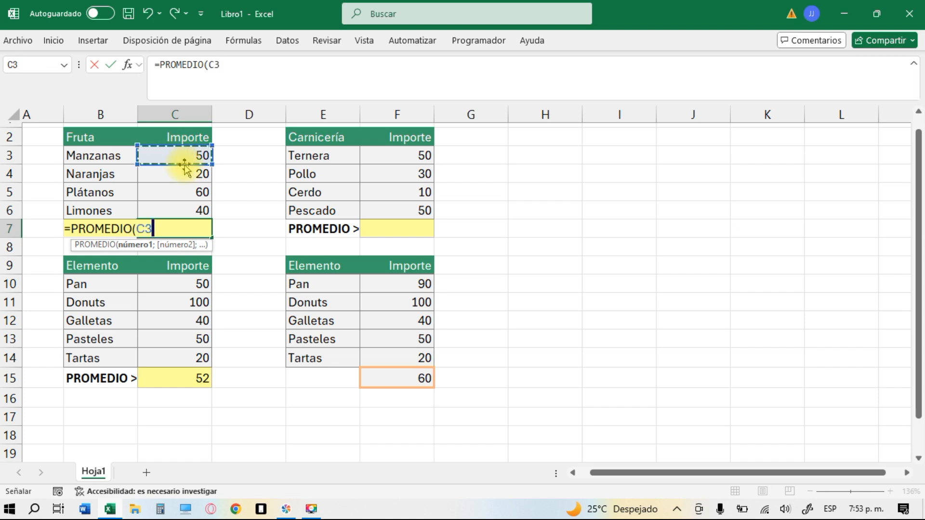
text(;)
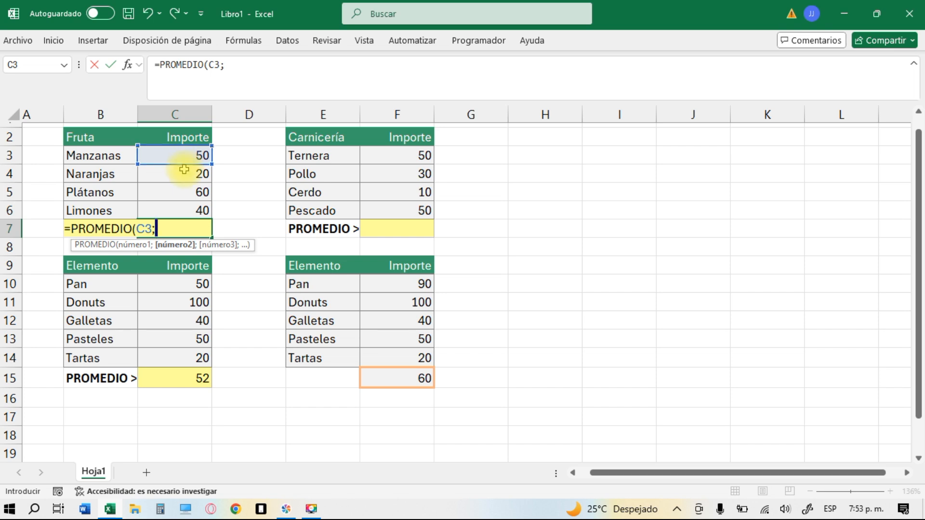
click(184, 179)
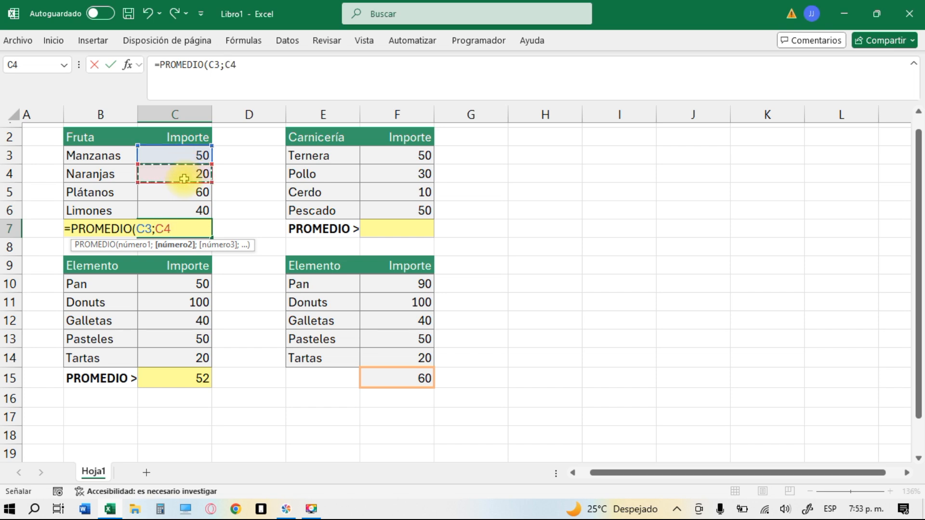
text(;)
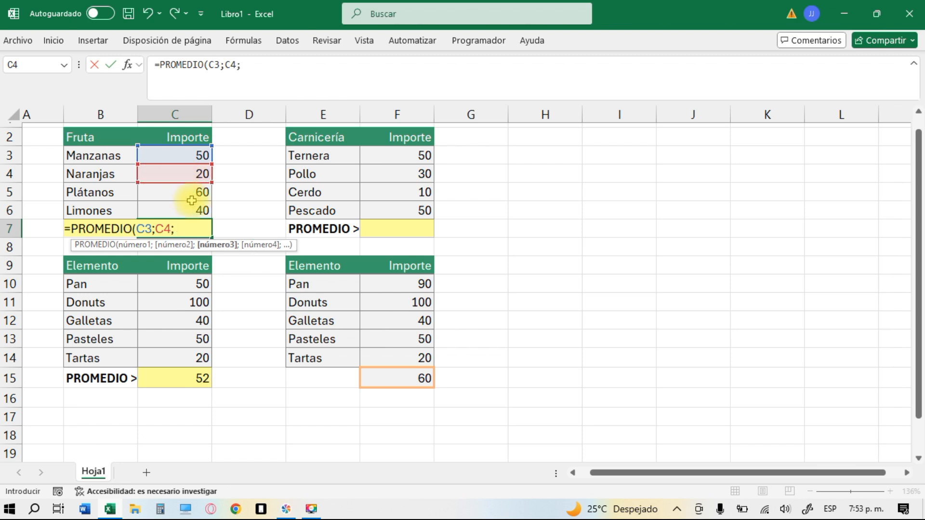
click(193, 191)
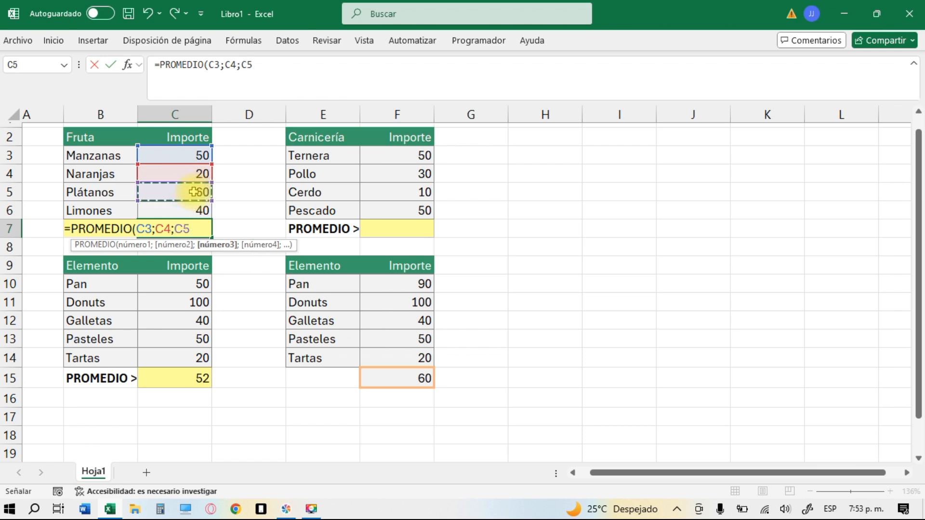
key(F8)
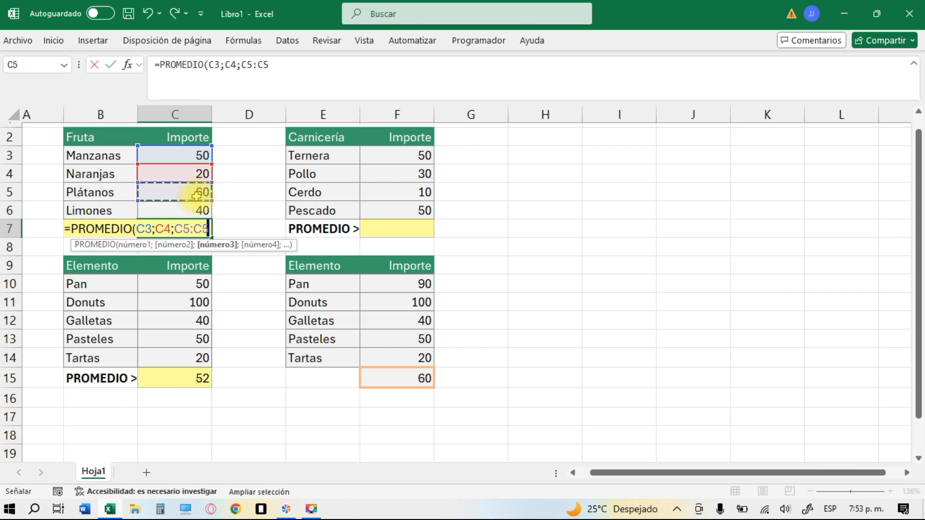
key(BackSpace)
key(BackSpace)
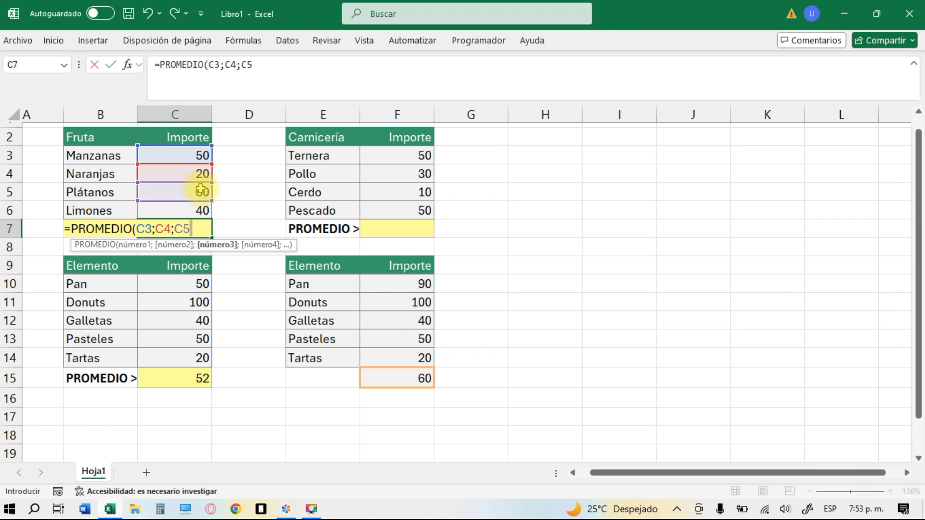
text(;)
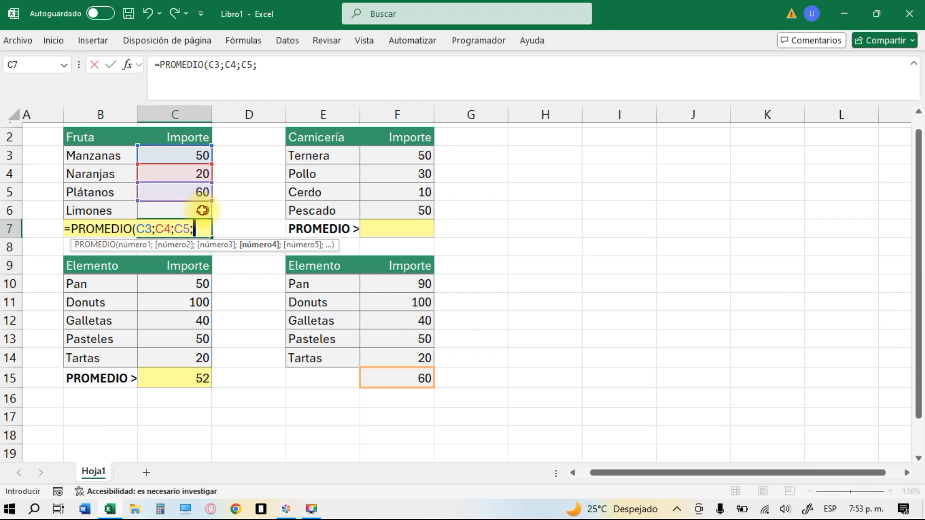
click(202, 210)
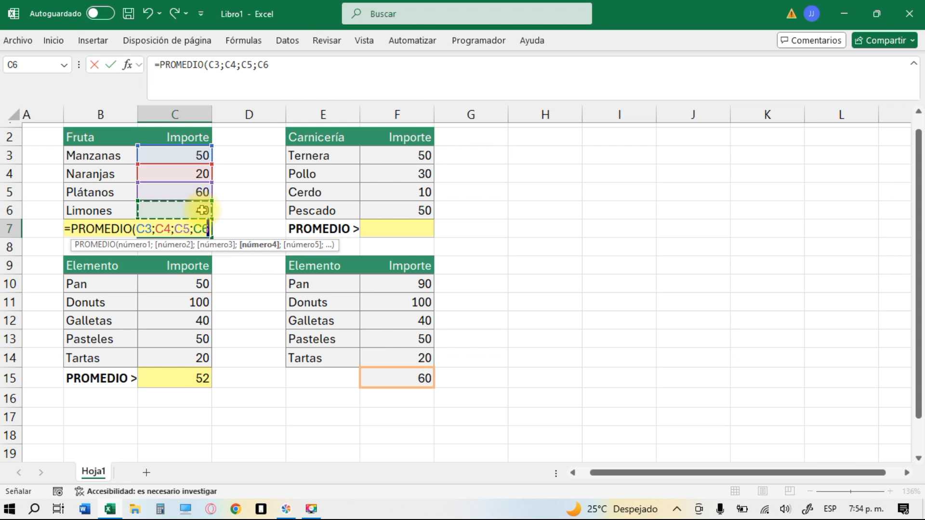
key(Return)
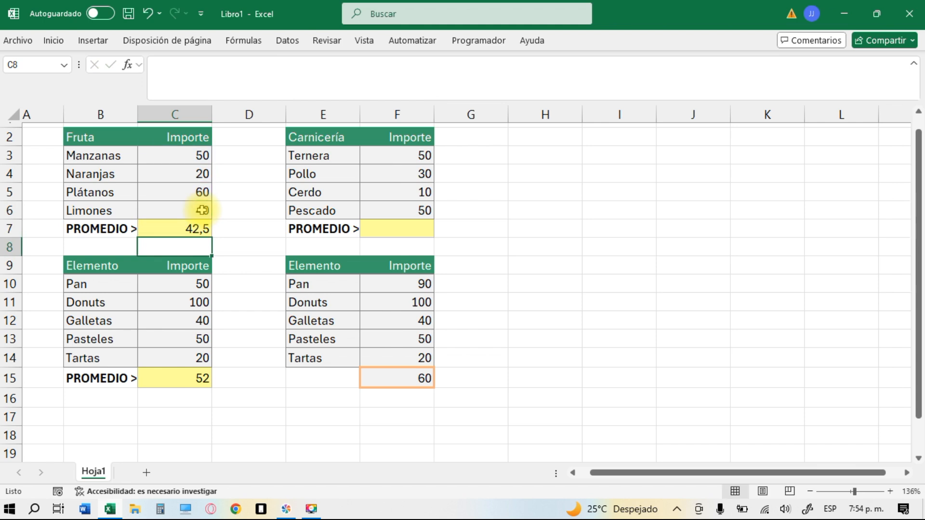
Step: Enter a PROMEDIO formula in cell F7 that averages the Carnicería amounts in the range F3:F6
click(385, 229)
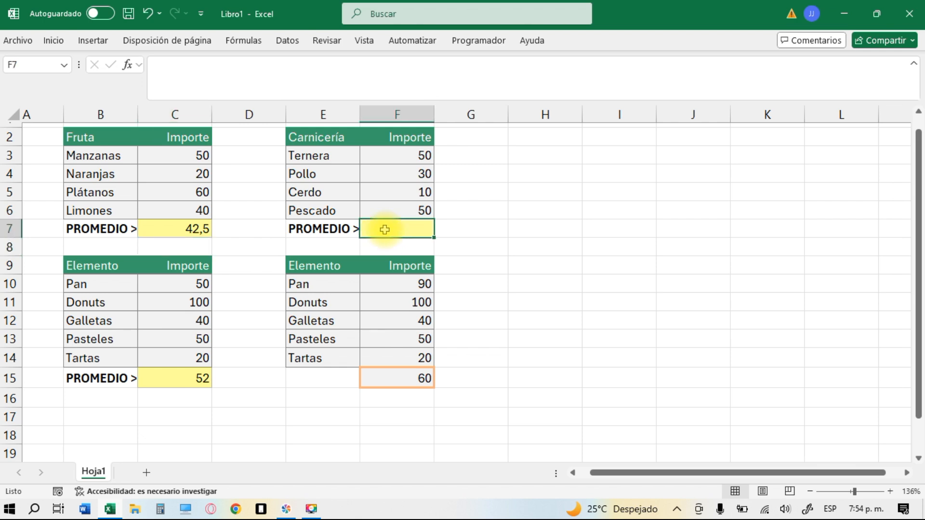
text(=)
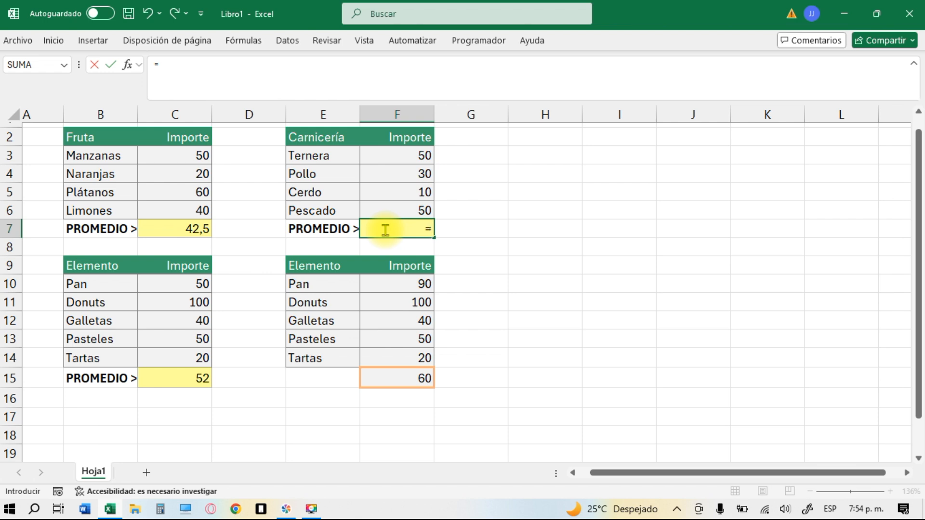
text(prome)
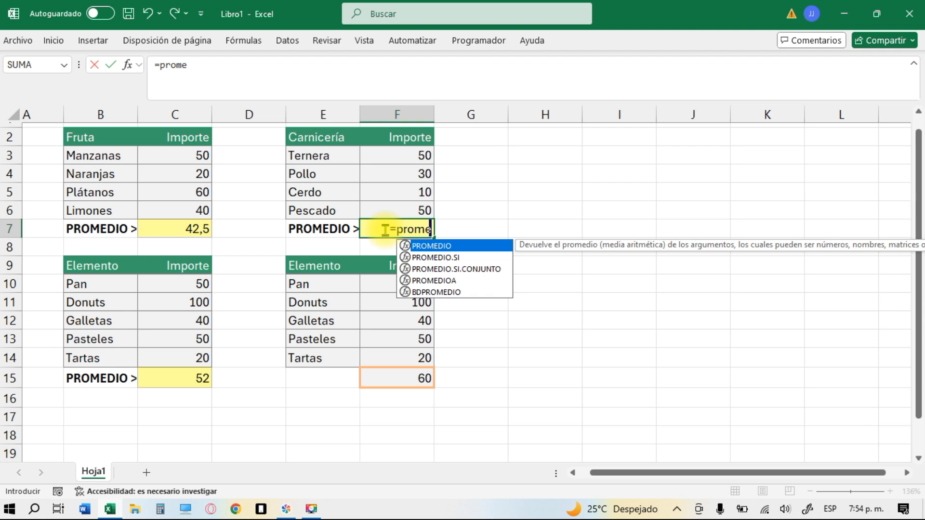
key(Tab)
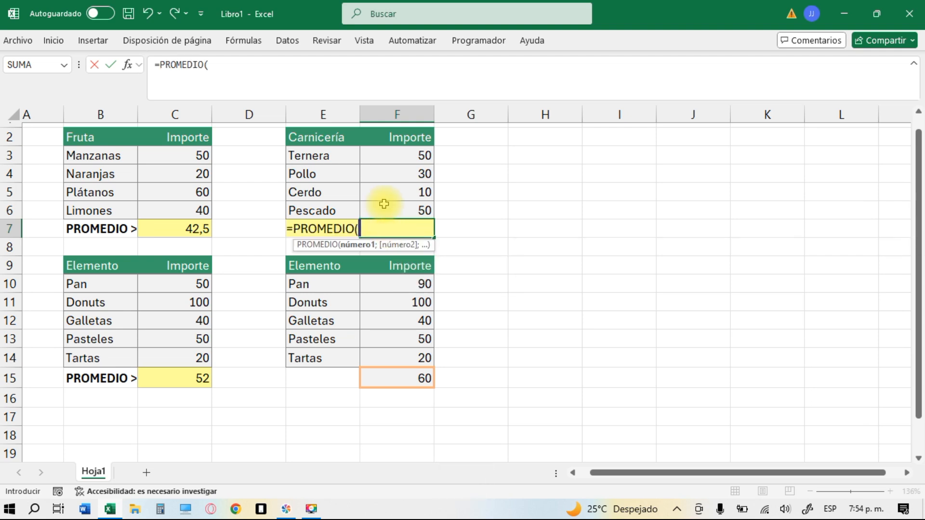
click(380, 154)
drag(380, 154, 392, 206)
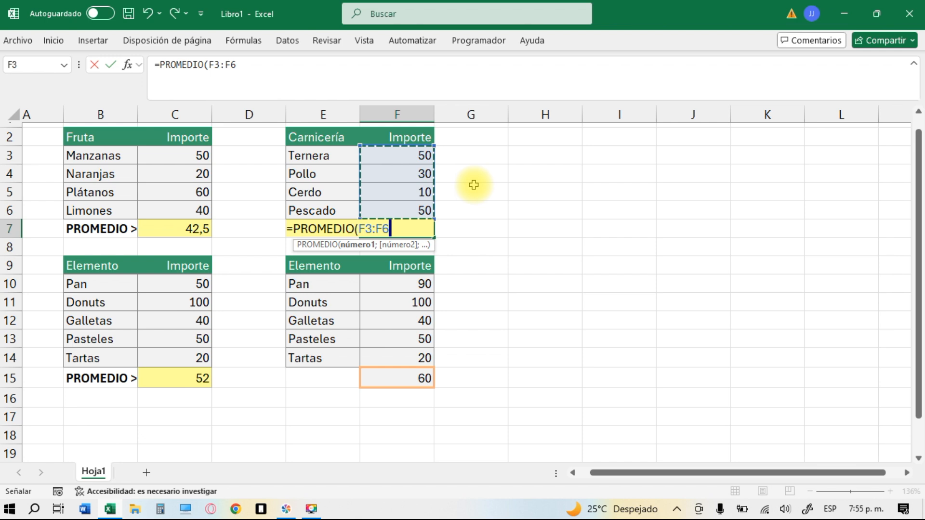
key(Return)
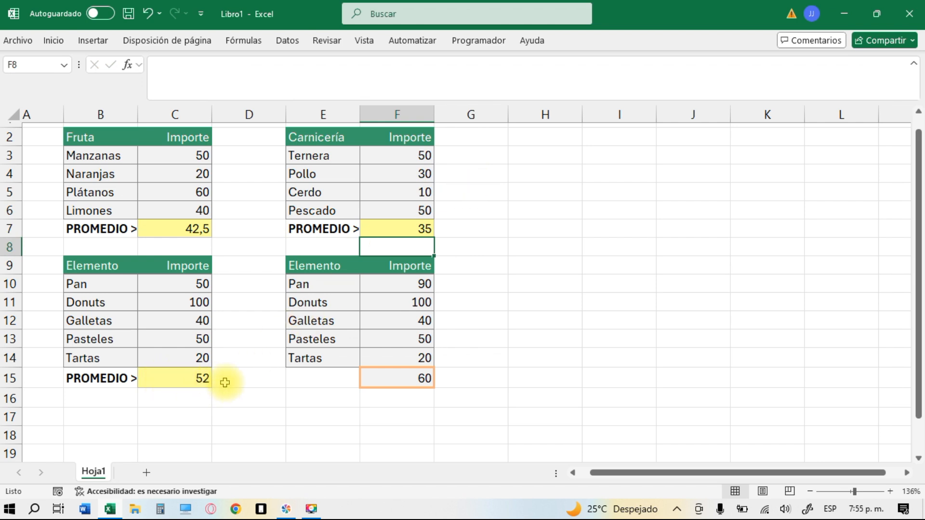
Step: Clear the average formula from cell C15 and discard the partly entered PROMEDIO formula
click(194, 379)
double_click(193, 379)
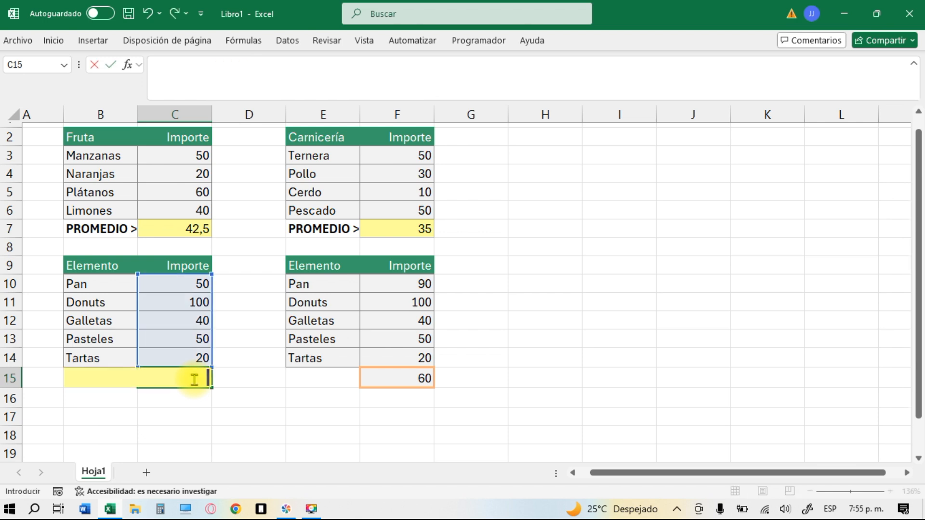
key(F2)
text(=)
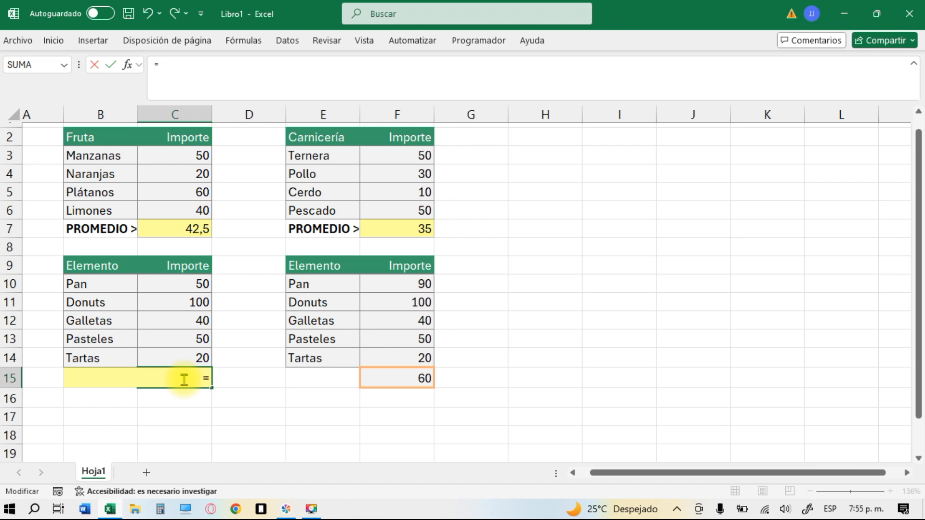
text(p)
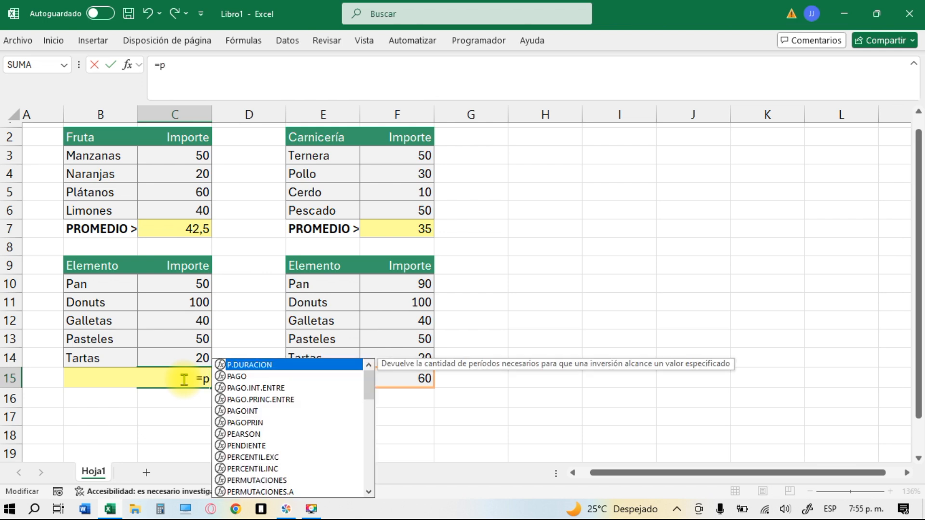
text(r)
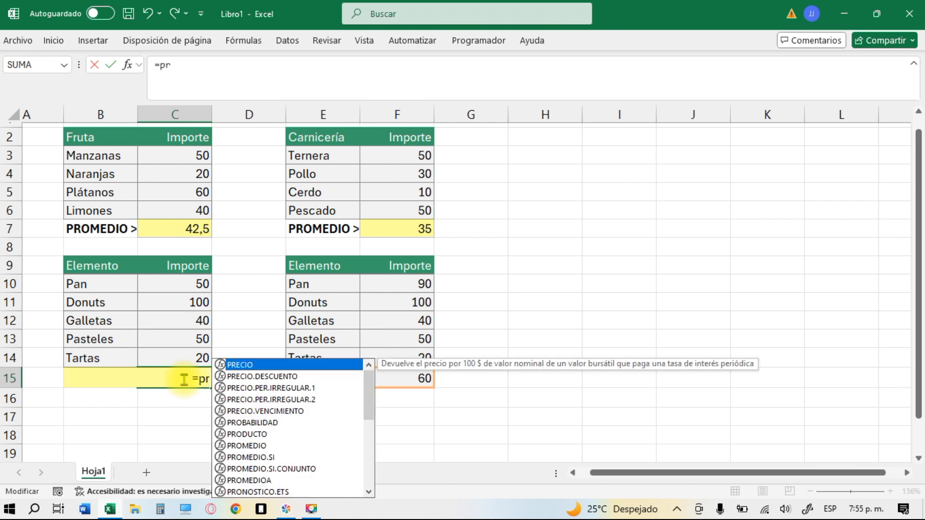
text(o)
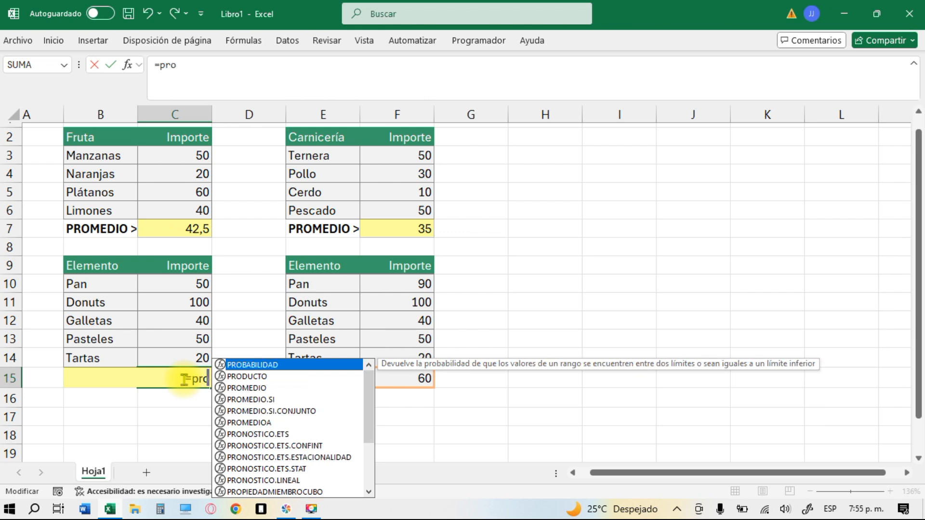
text(m)
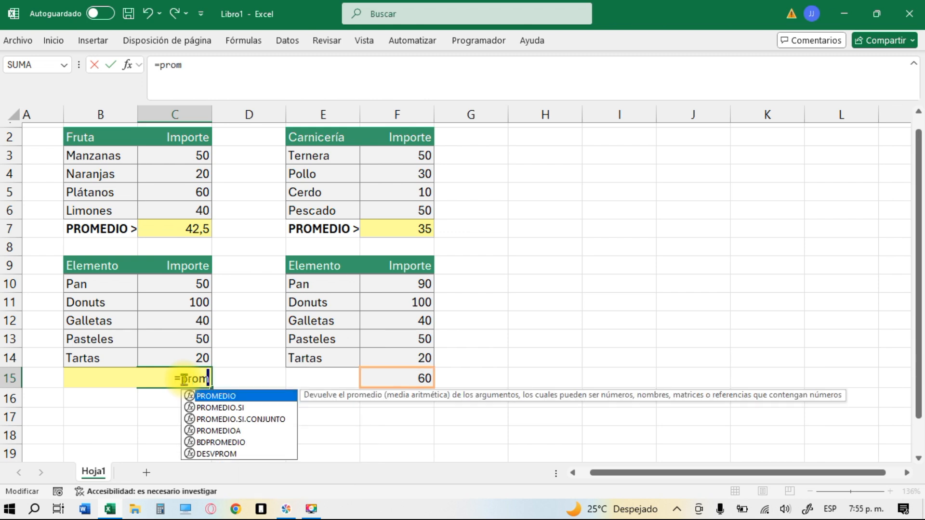
key(BackSpace)
key(BackSpace)
key(BackSpace)
key(BackSpace)
key(BackSpace)
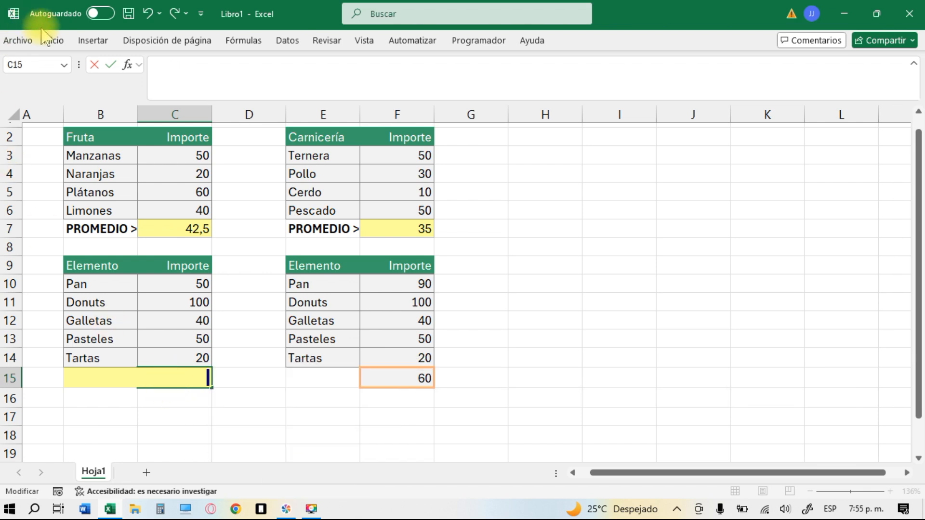
Step: Try to insert the AutoSum Promedio function while cell C15 is still being edited
click(53, 41)
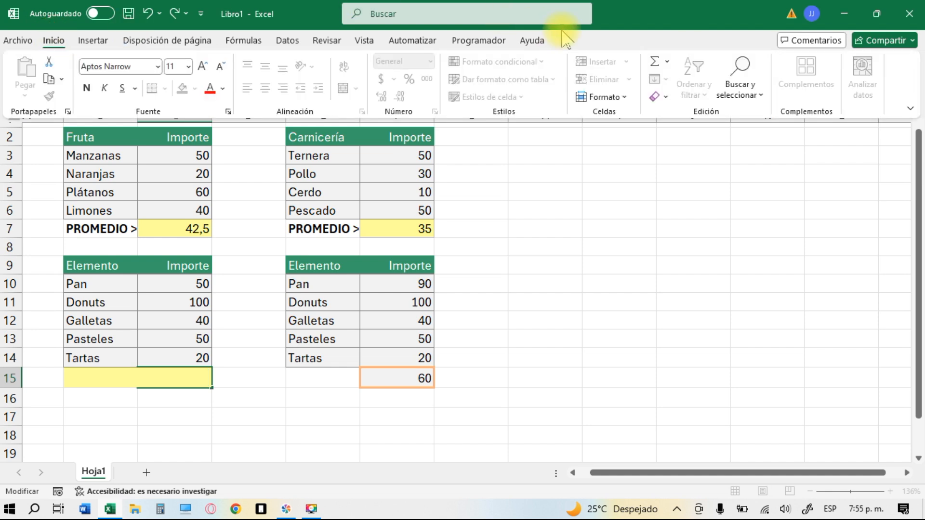
click(667, 62)
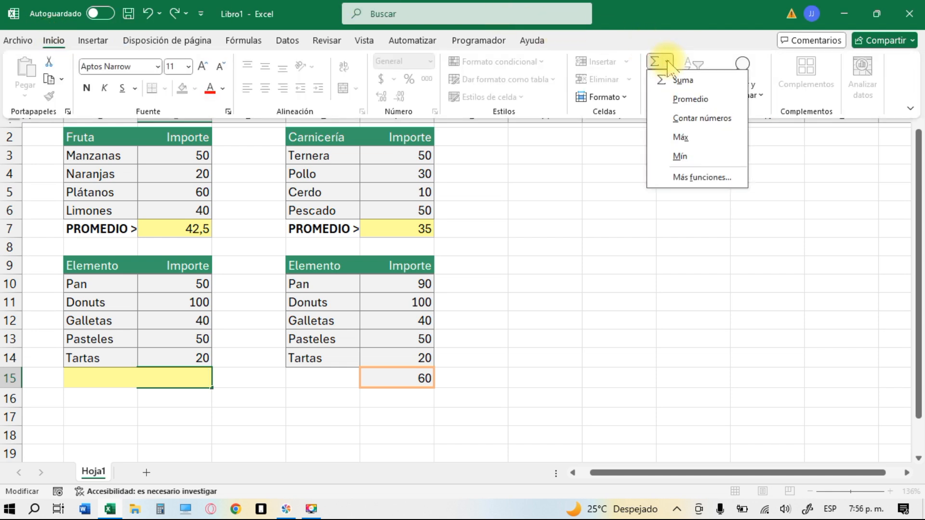
click(685, 98)
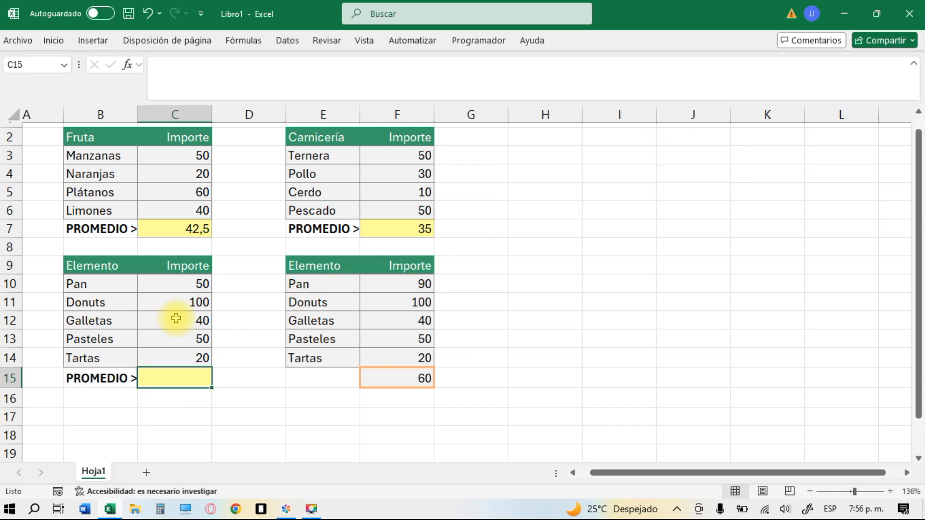
Step: Insert the AutoSum Promedio function in the empty cell C15 and enter it with F15 as its argument
click(167, 378)
click(176, 382)
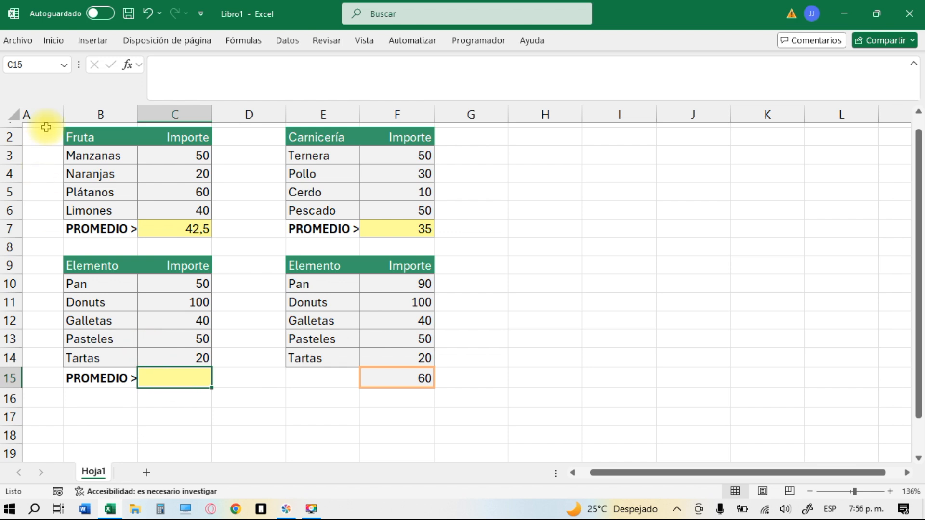
click(55, 41)
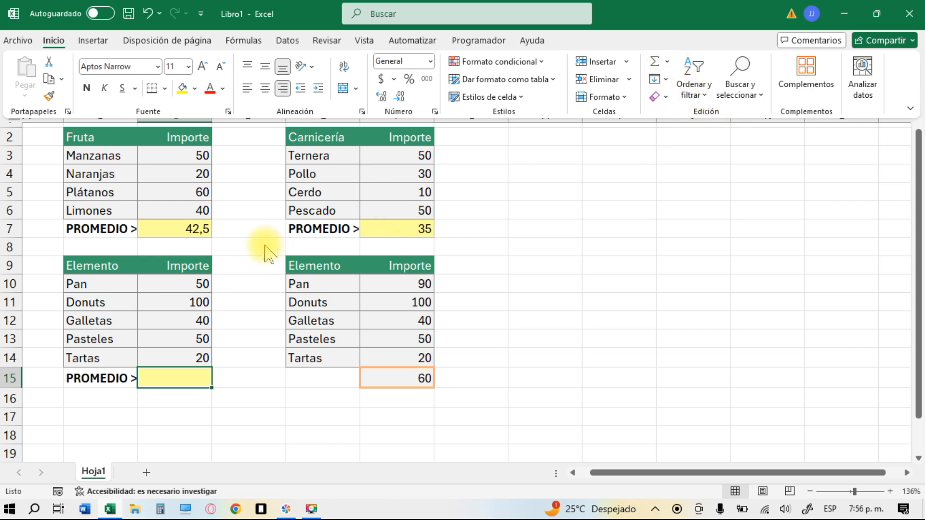
click(176, 286)
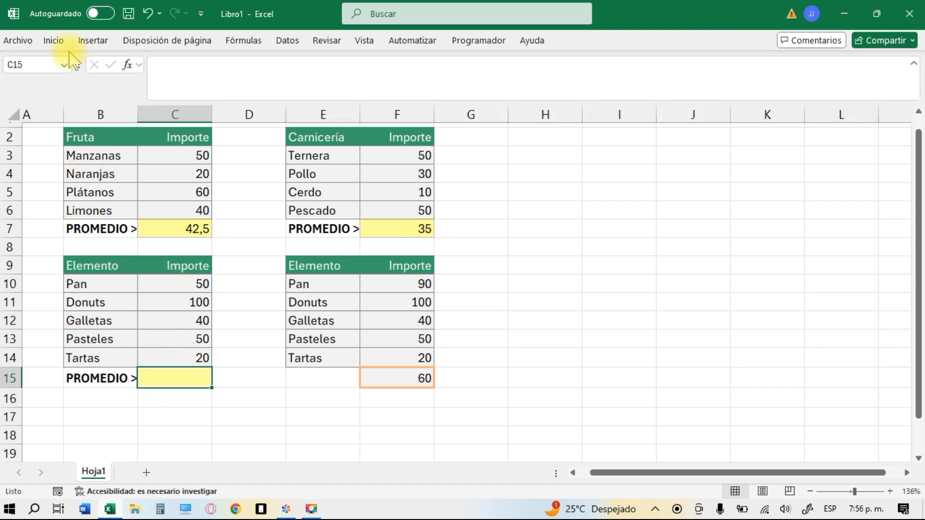
click(54, 40)
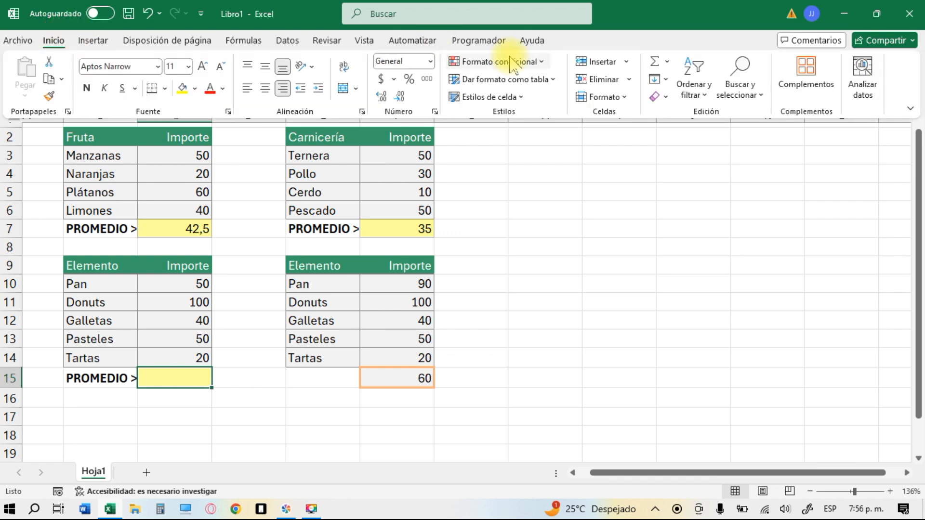
click(667, 63)
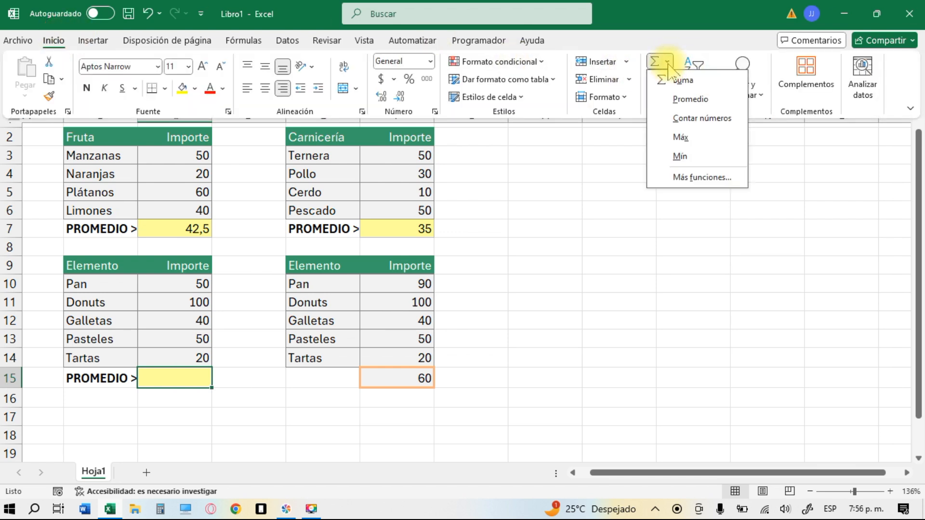
click(685, 99)
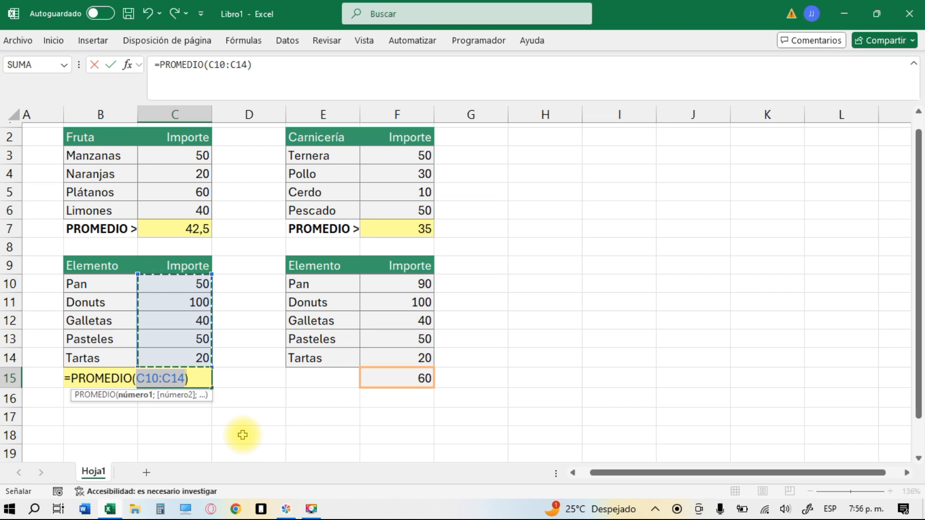
click(409, 378)
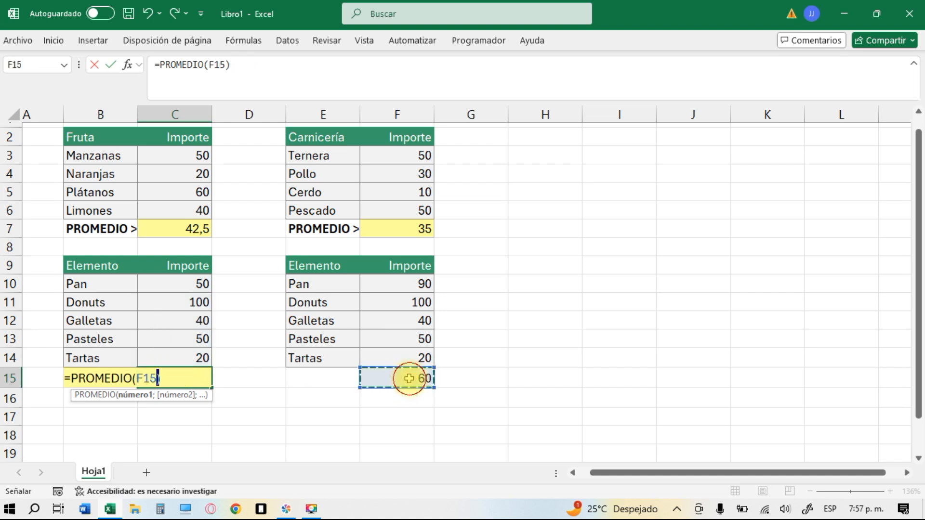
text())
key(Return)
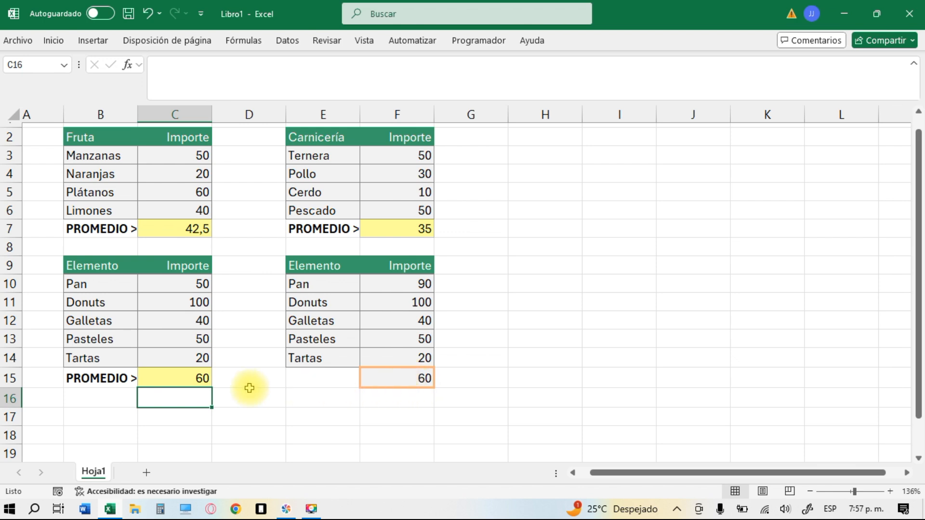
Step: Replace the formula in cell C15 with the value 60
click(167, 378)
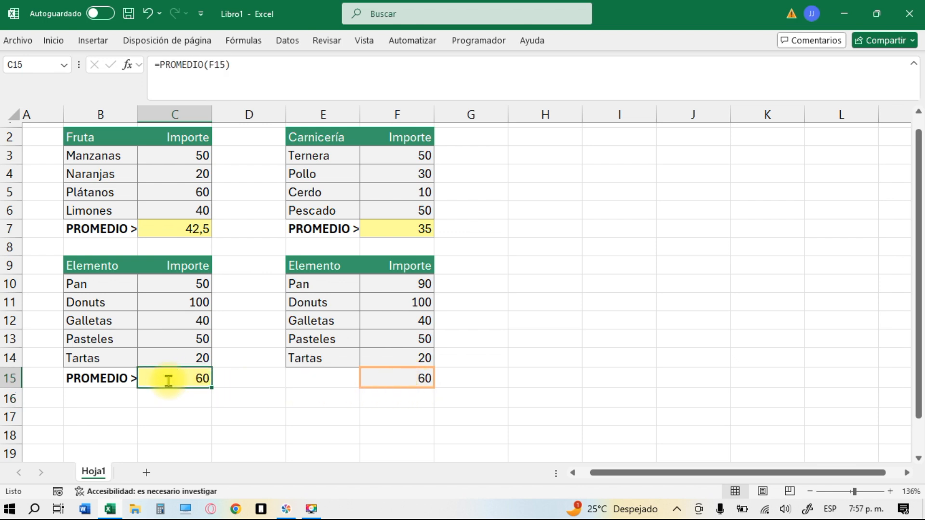
key(BackSpace)
double_click(168, 380)
text(60)
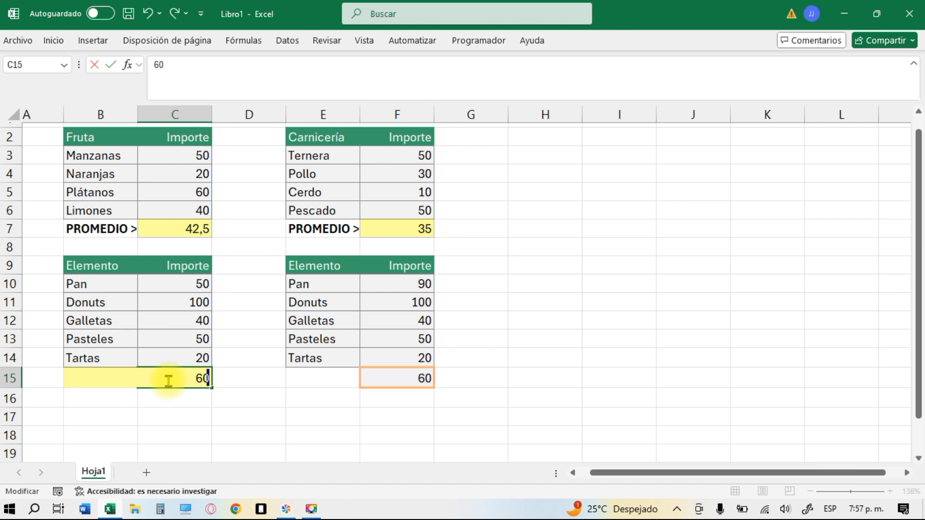
key(Return)
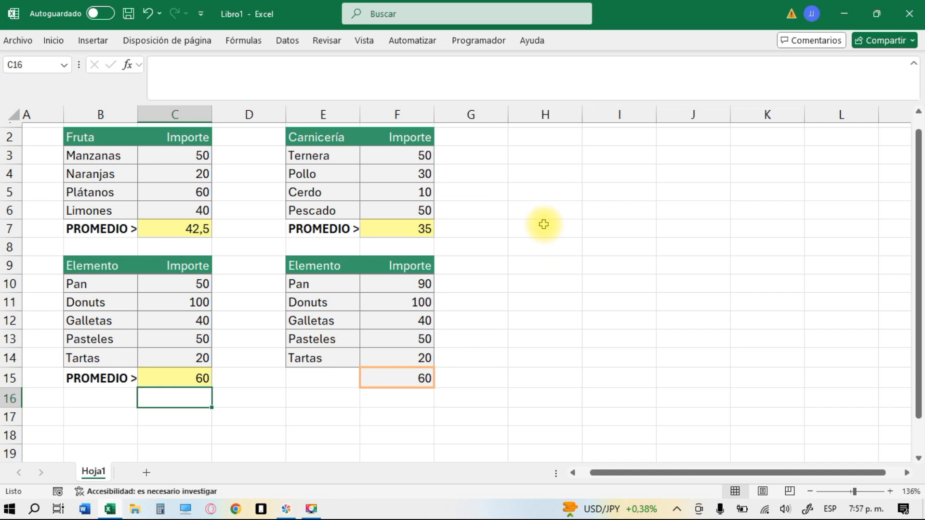
Step: Start a PROMEDIO formula in cell H8 with the Fruta amounts C3:C6 as its first argument
click(543, 265)
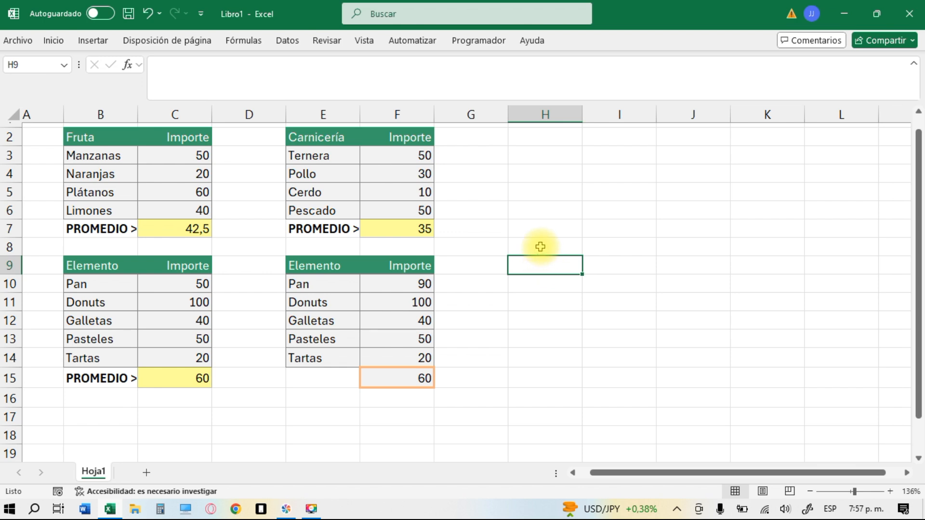
click(540, 247)
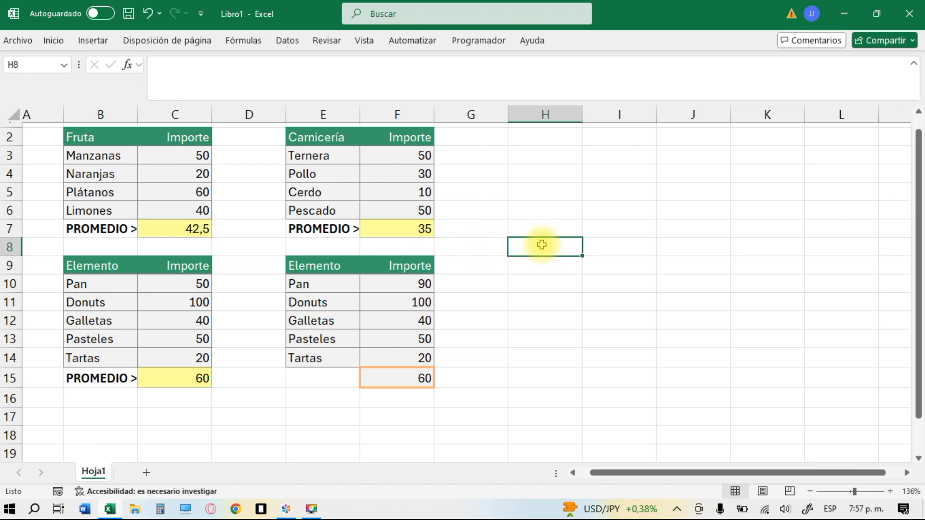
text(=p)
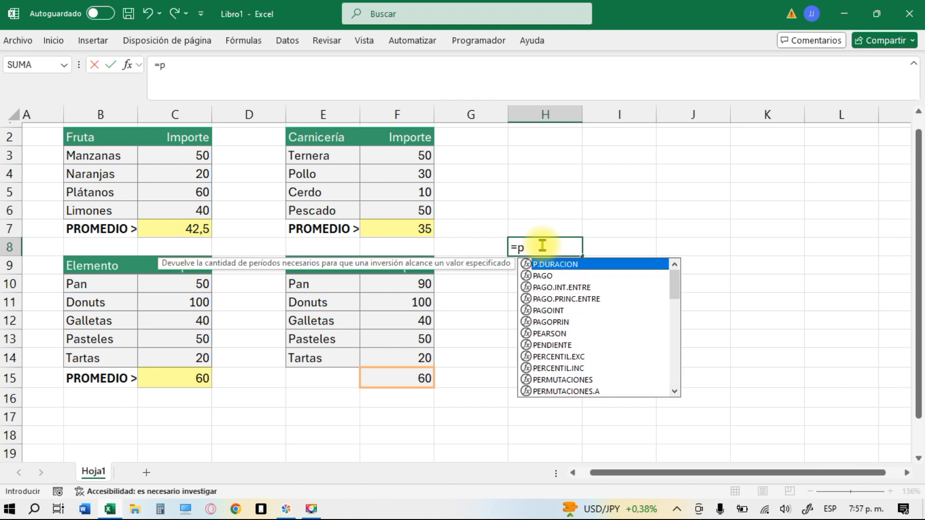
text(romed)
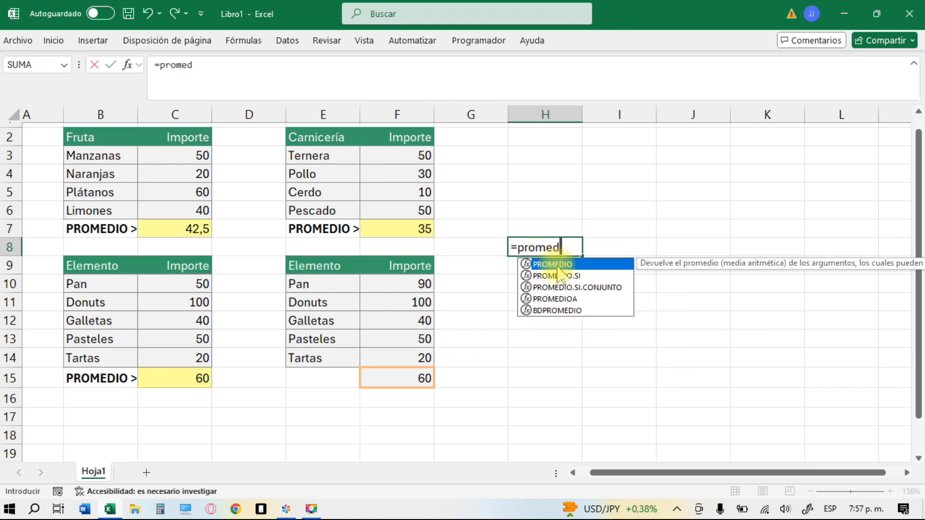
key(Tab)
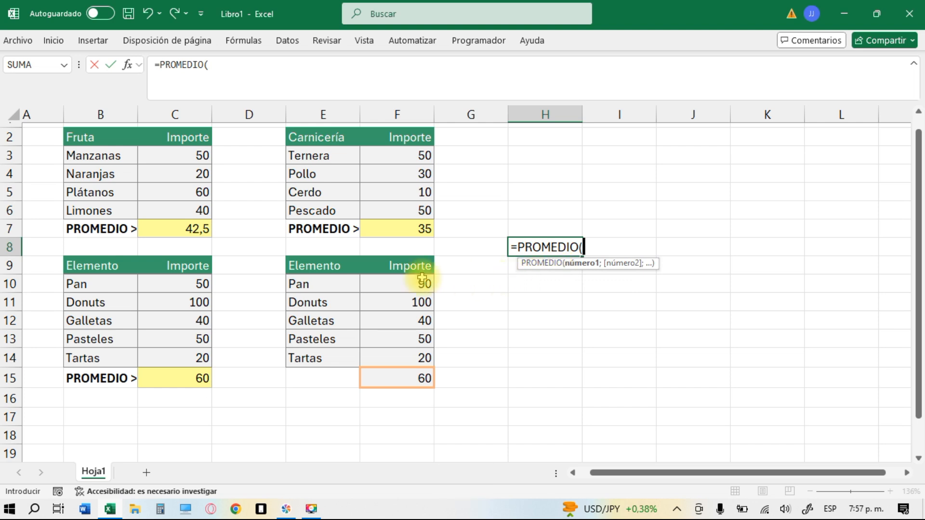
click(171, 149)
drag(172, 149, 181, 207)
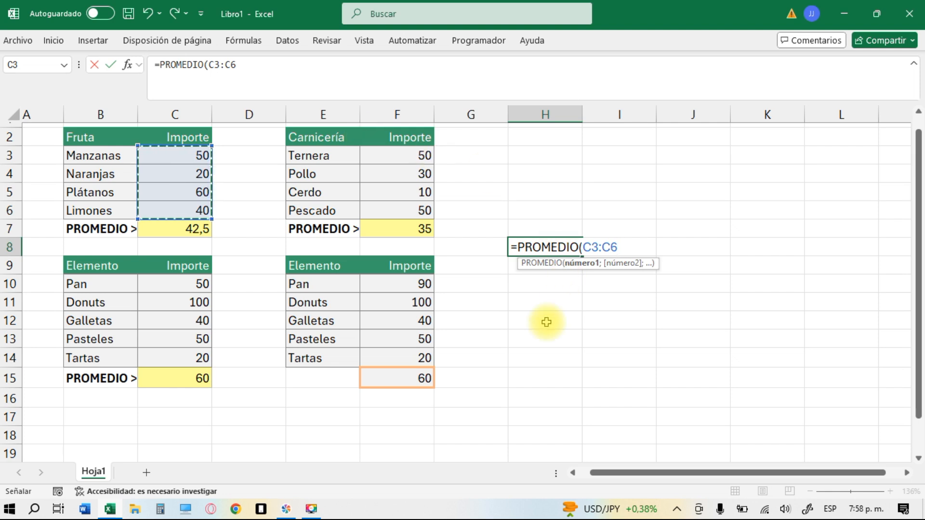
Step: Add the ranges F3:F6, C10:C14 and F10:F14 to the PROMEDIO formula in H8, enter it and review it
text(;)
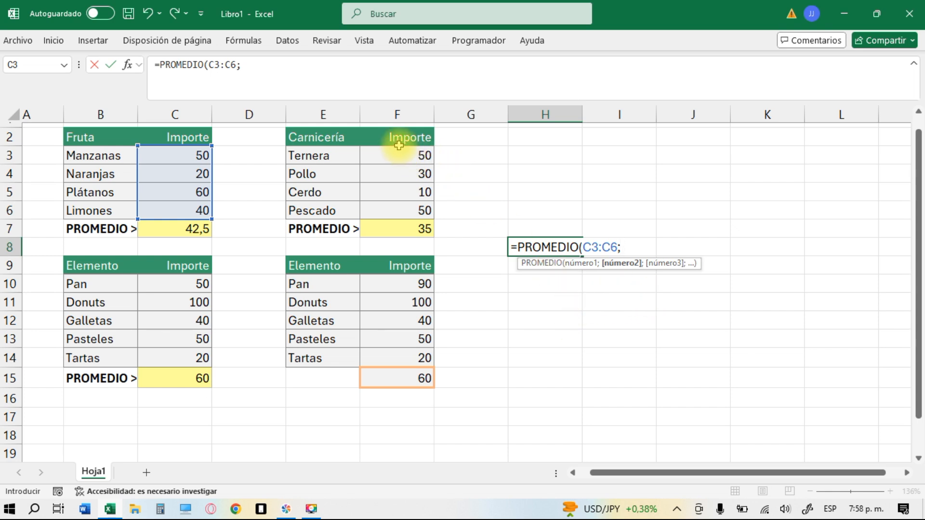
drag(396, 156, 393, 203)
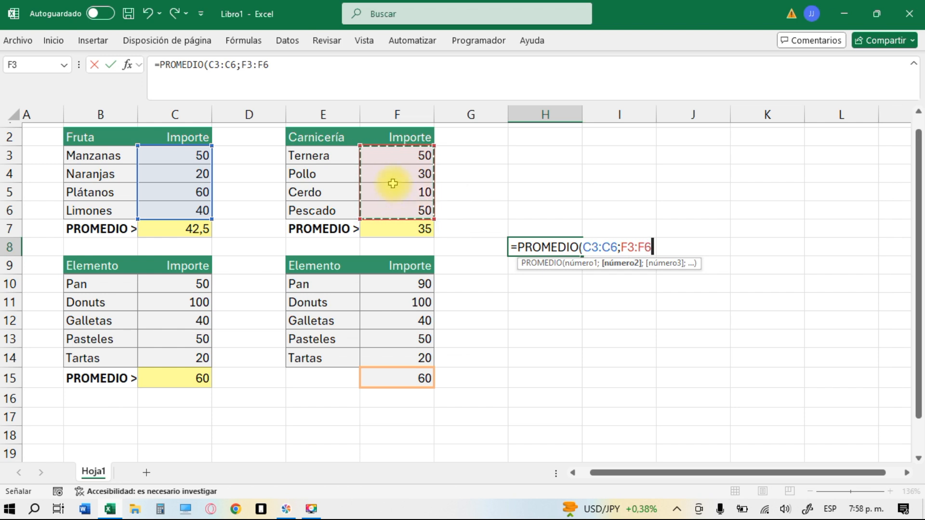
text(;)
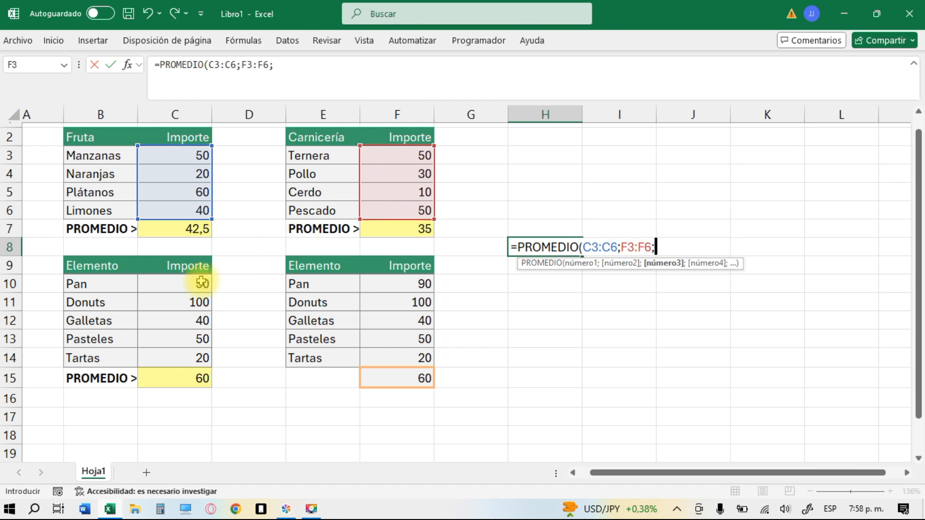
drag(168, 283, 171, 350)
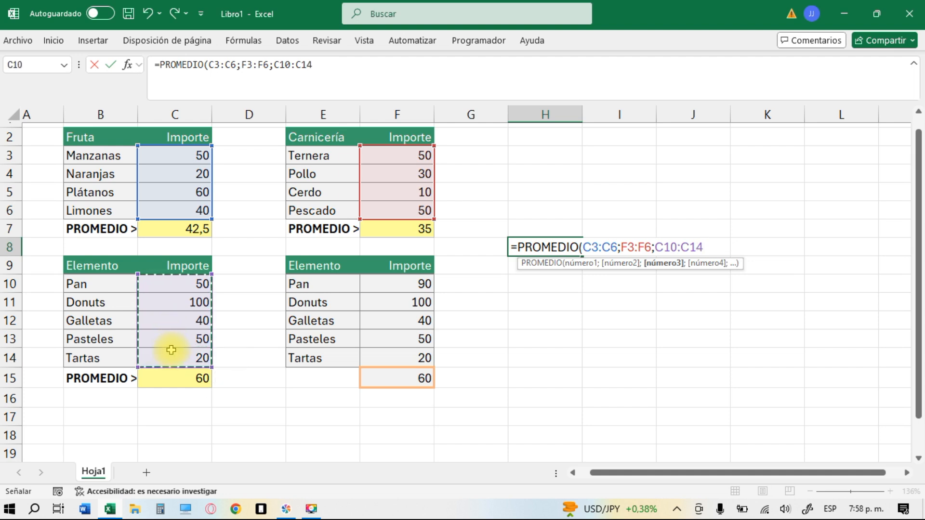
text(;)
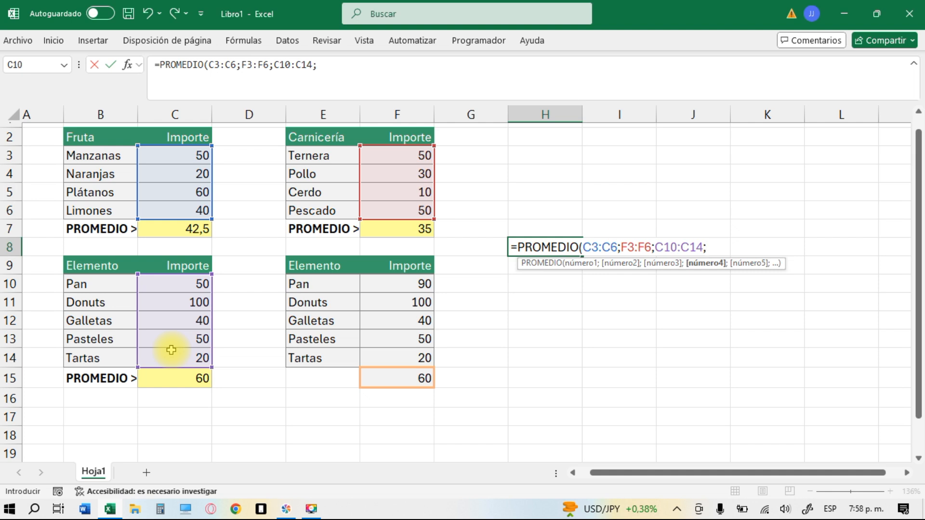
drag(397, 284, 403, 349)
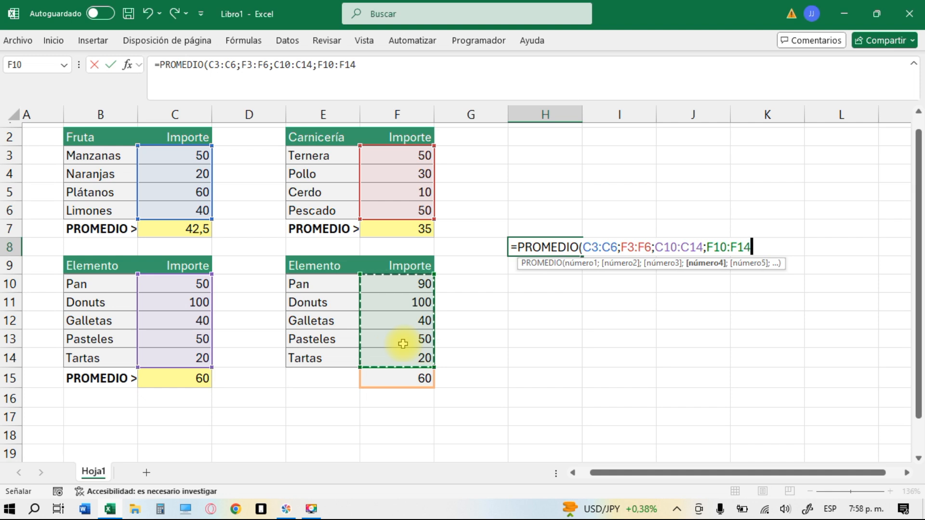
key(Return)
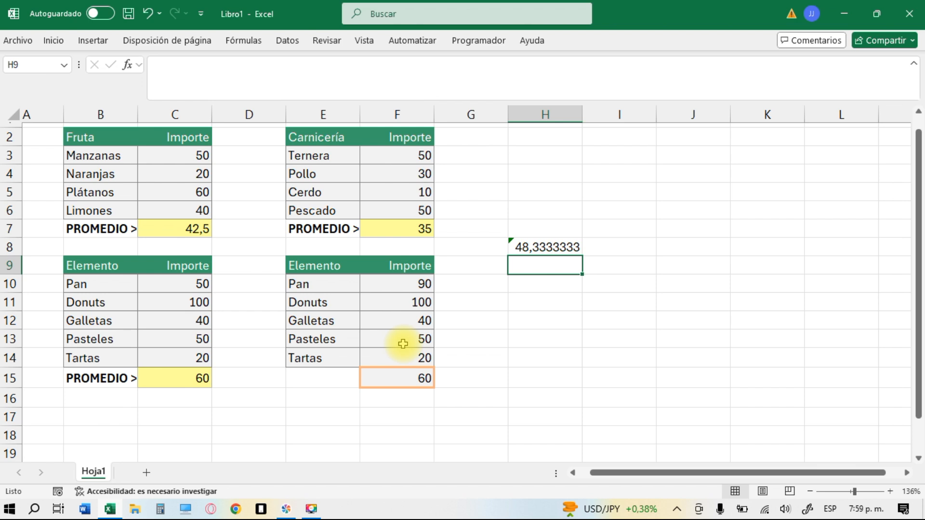
double_click(556, 246)
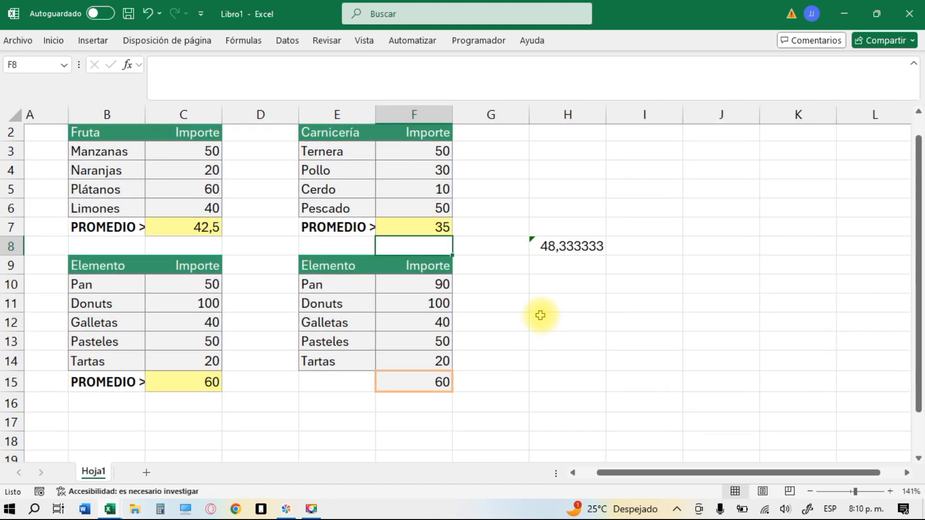
Step: Rename the sheet Hoja1 as PROMEDIO
scroll(540, 315, left, 1)
scroll(541, 315, up, 1)
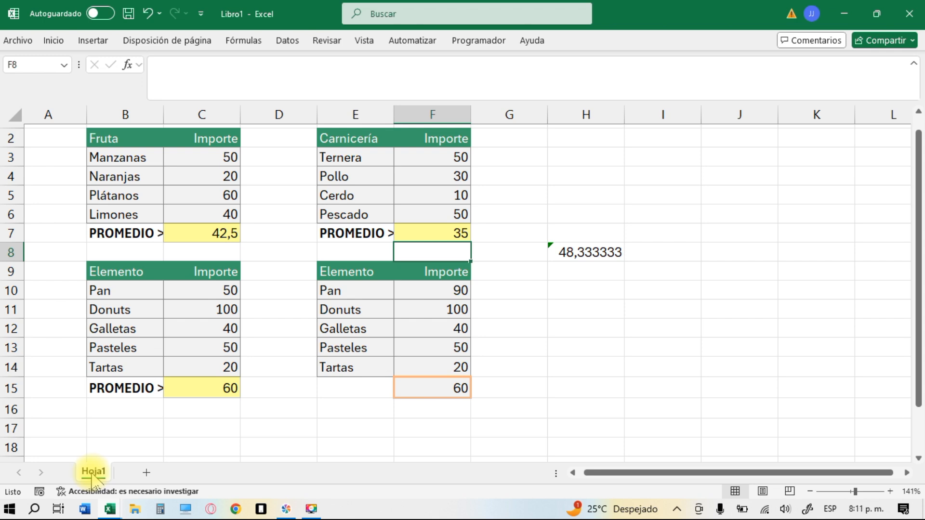
double_click(98, 476)
text(pr)
key(BackSpace)
key(BackSpace)
text(PROMEDIO)
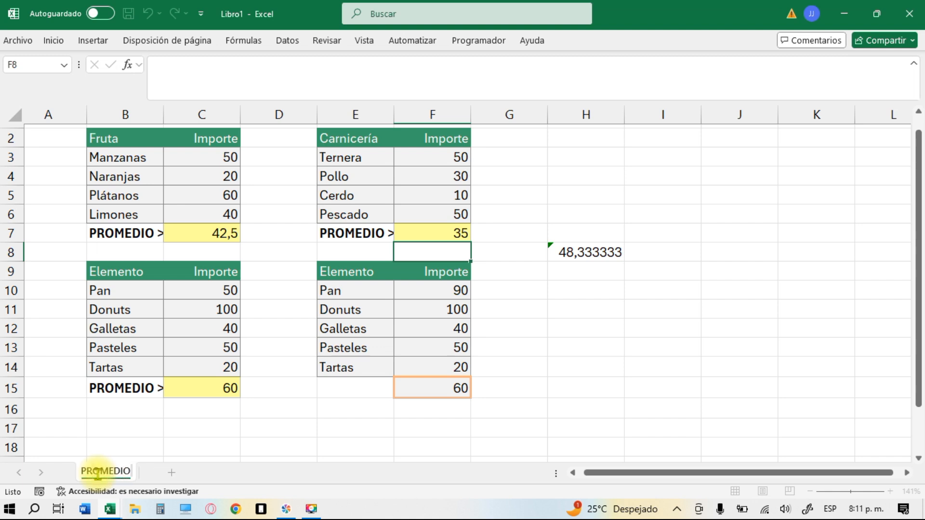
click(187, 449)
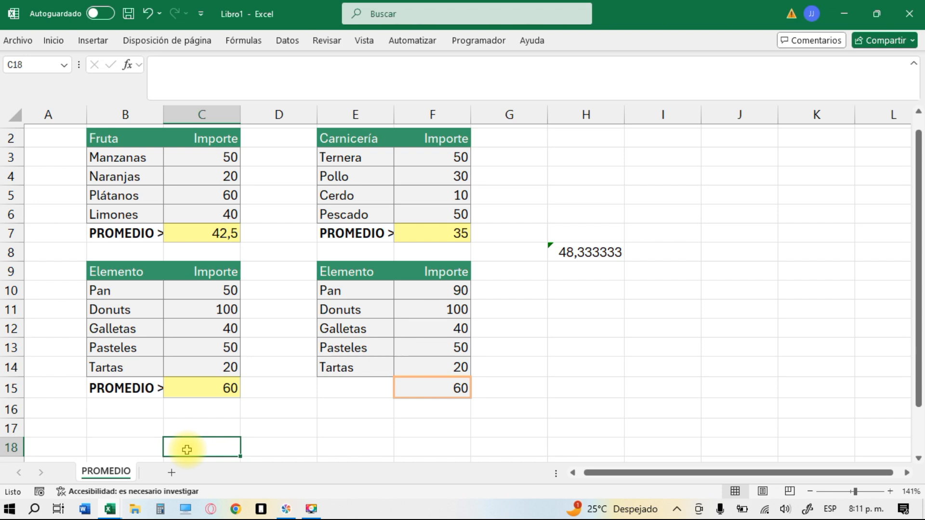
Step: Create a copy of the PROMEDIO sheet at the end of the workbook
right_click(97, 476)
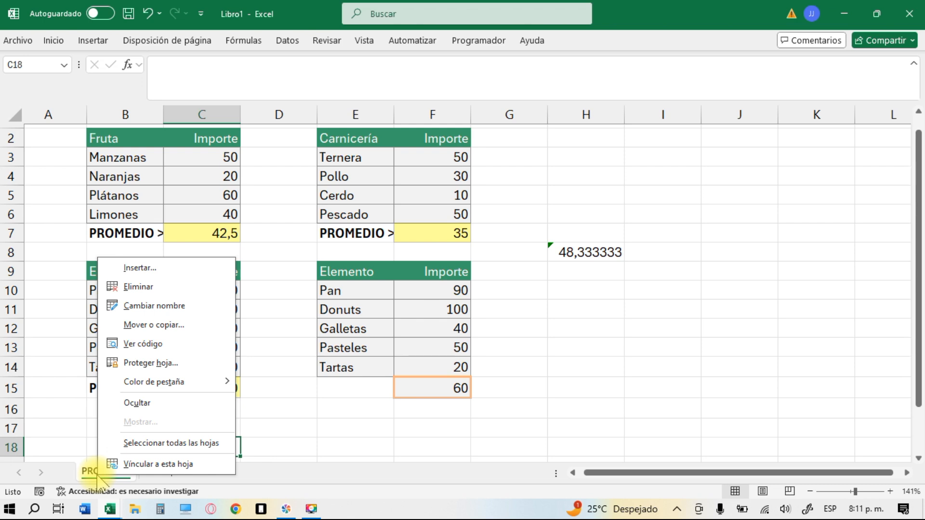
click(155, 325)
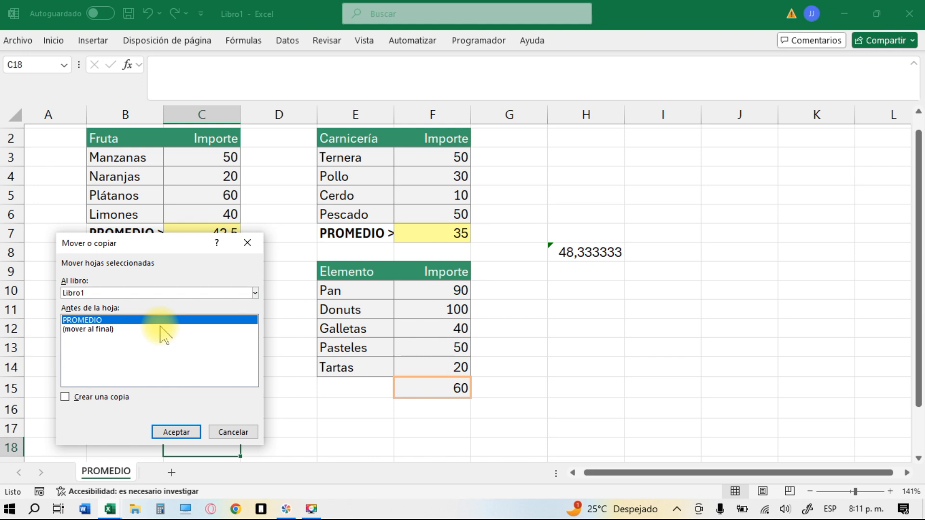
click(87, 331)
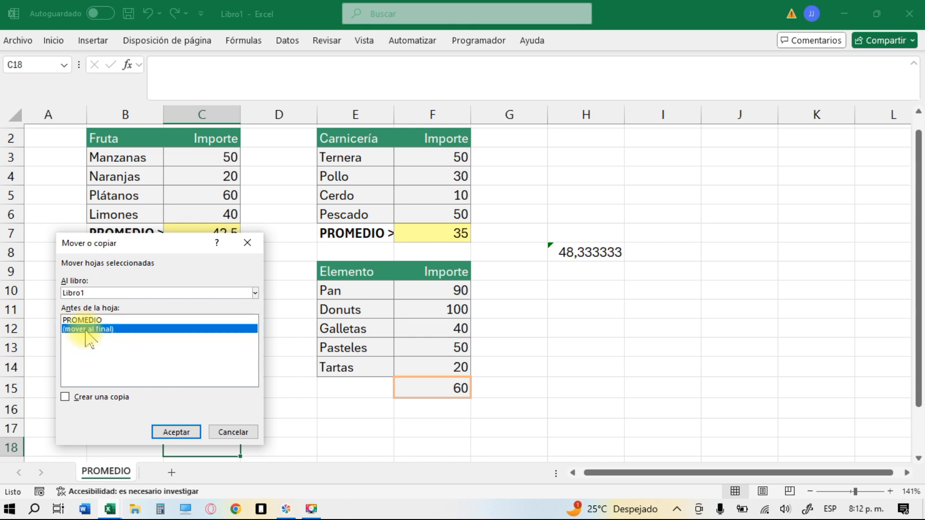
click(66, 398)
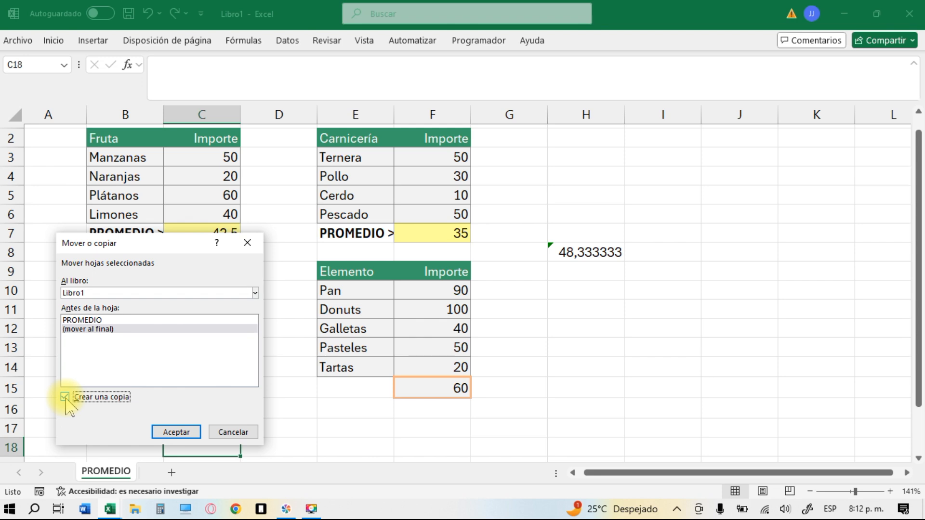
click(175, 432)
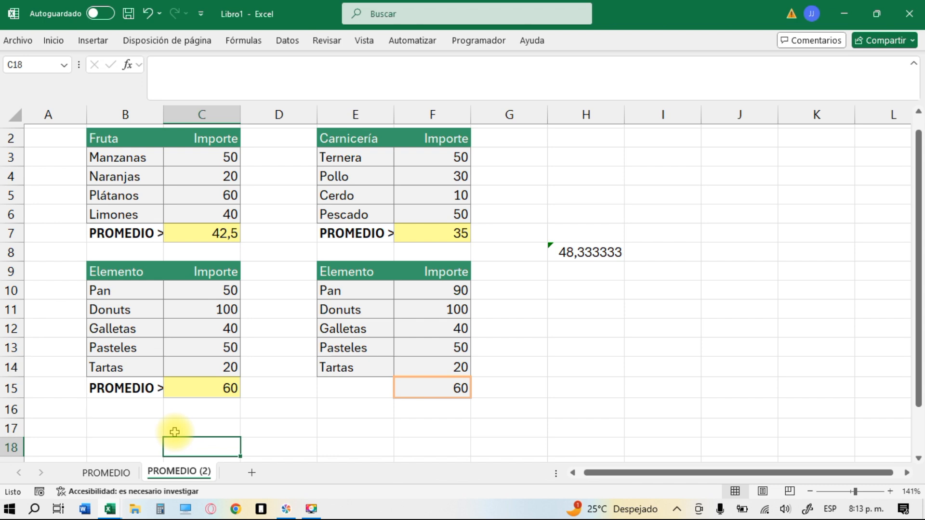
Step: Rename the copied sheet as MIN
double_click(185, 472)
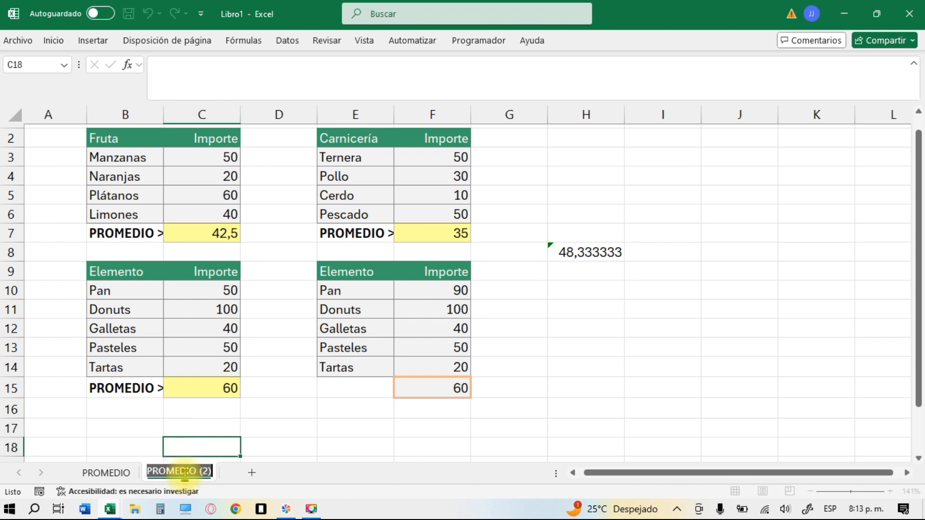
text(MIN)
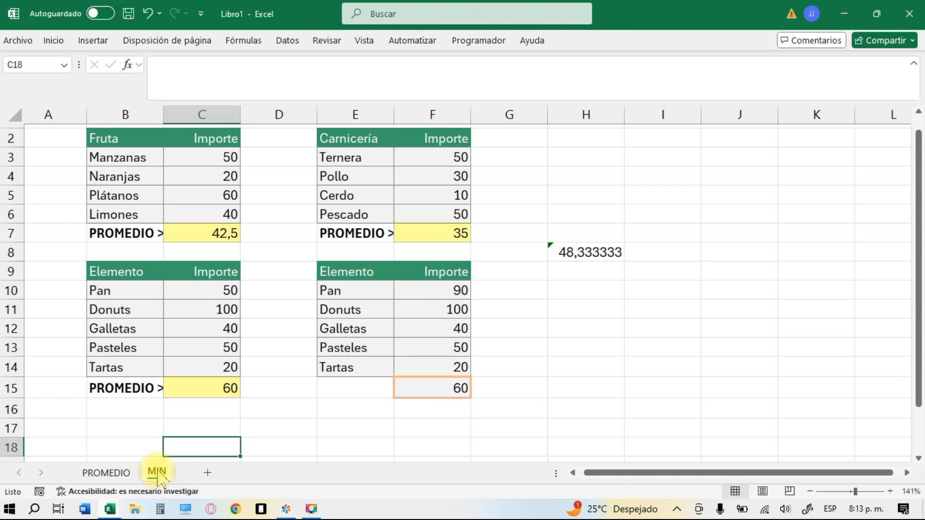
click(294, 432)
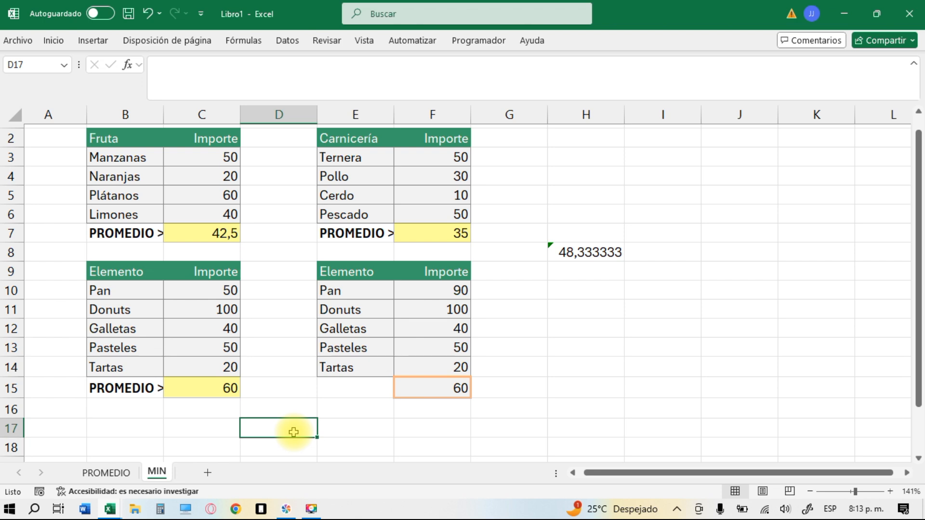
Step: Enter the label MIN in cells B7, E7, B15 and E15 of the MIN sheet
click(125, 230)
text(MIN)
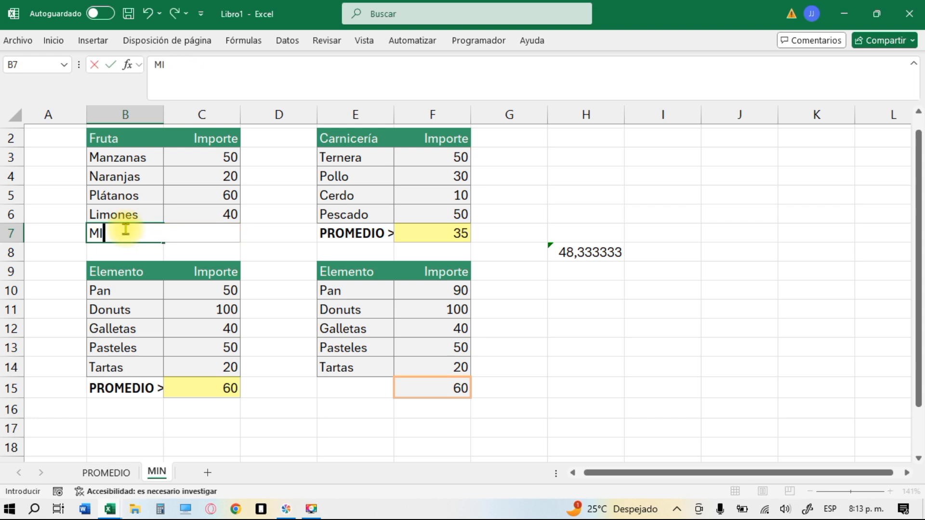
click(334, 236)
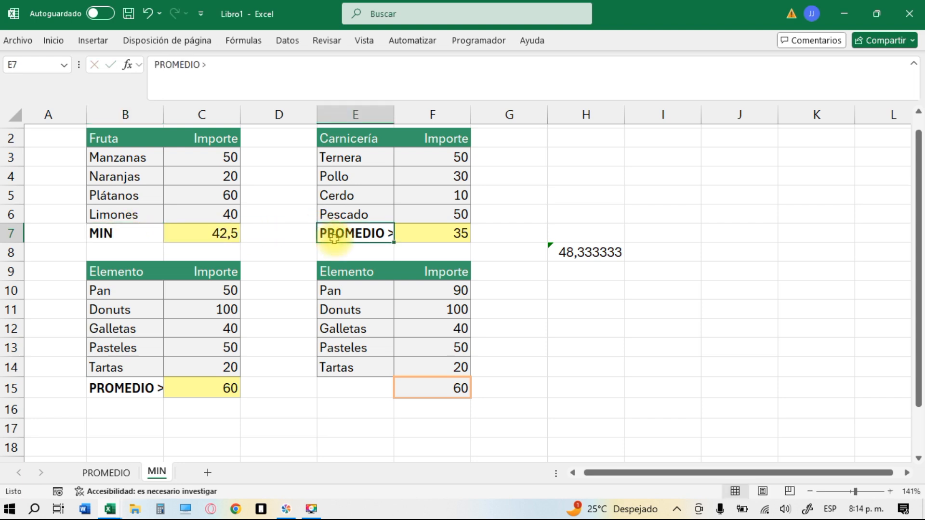
text(MIN)
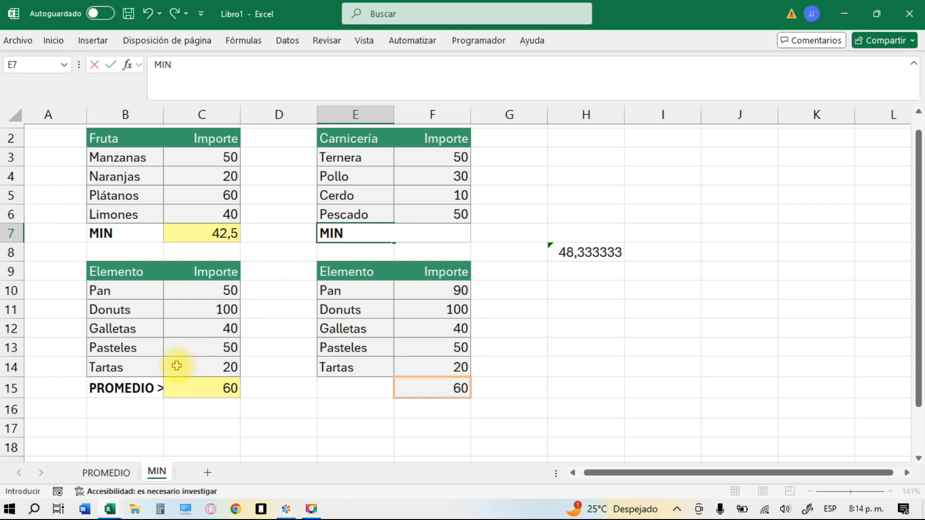
click(131, 390)
text(MIN)
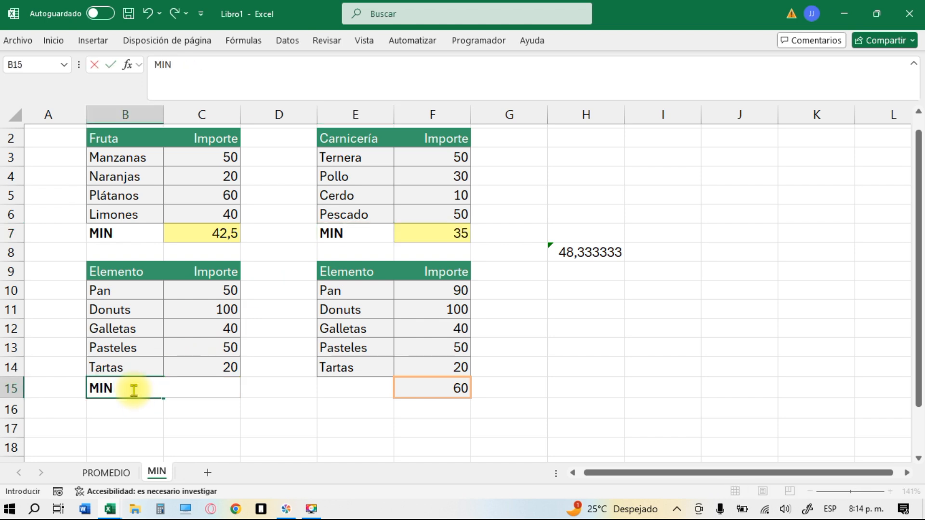
click(334, 384)
text(MIN)
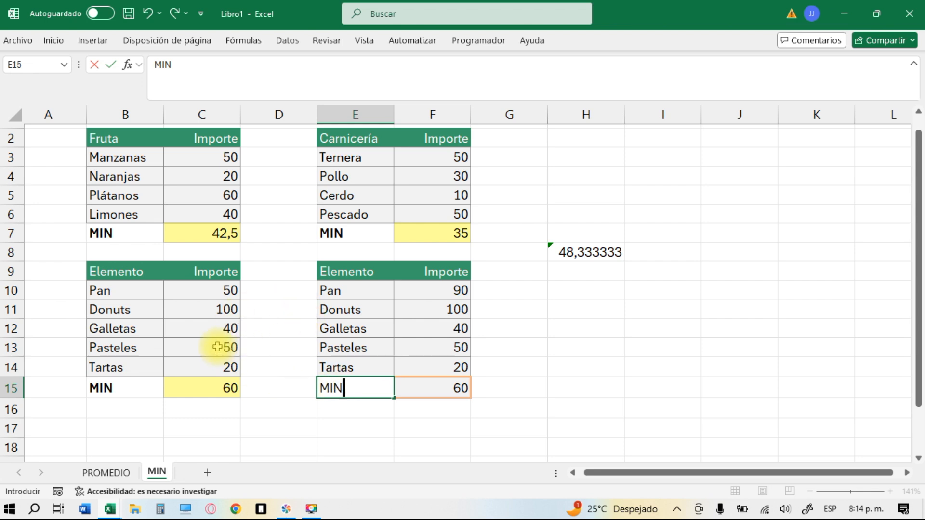
Step: Set the Pan amount in cell C10 to 20 and the Galletas amount in C12 to 15
click(207, 292)
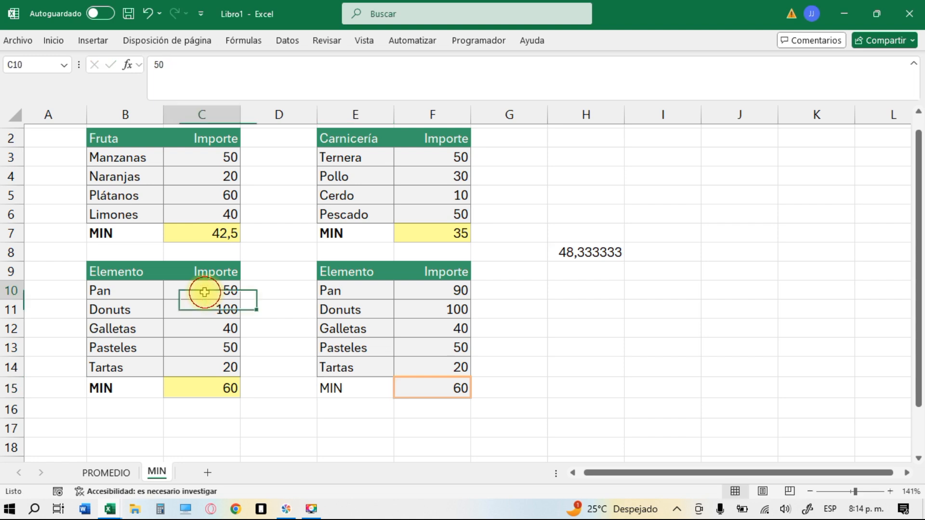
text(20)
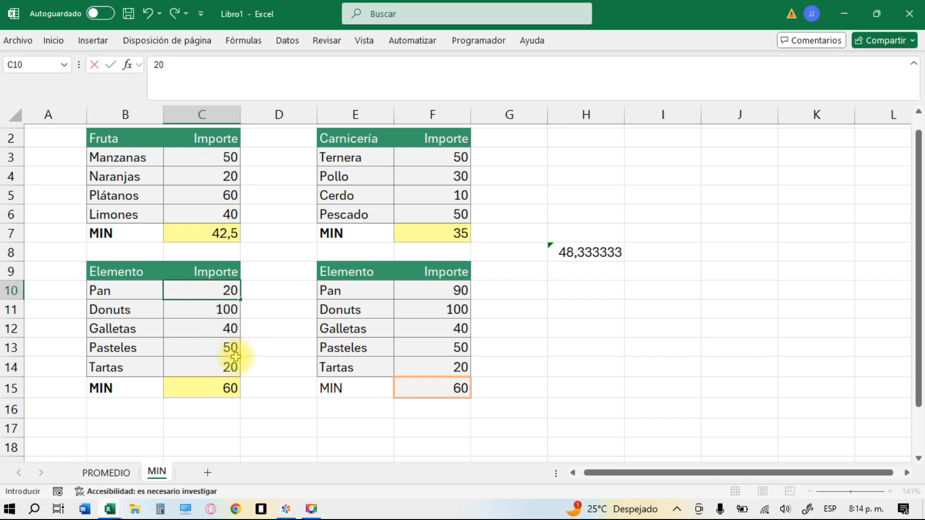
click(220, 329)
text(15)
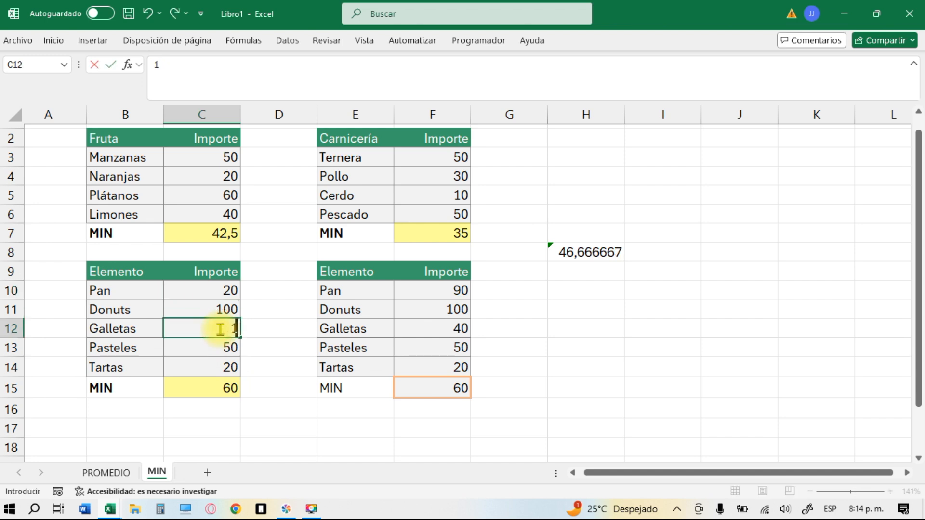
click(296, 374)
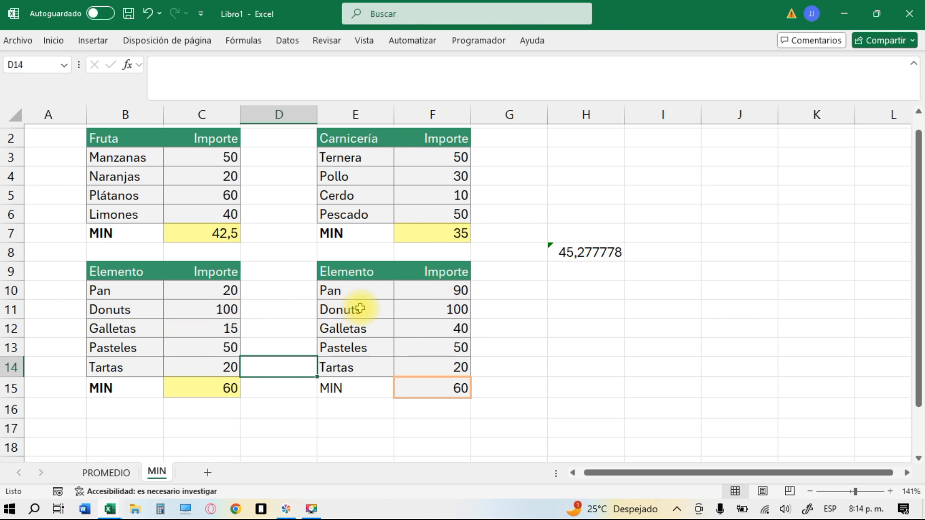
Step: In the second Elemento table, set the Pan amount in F10 to 14, Galletas in F12 to 15 and Tartas in F14 to 8
click(456, 290)
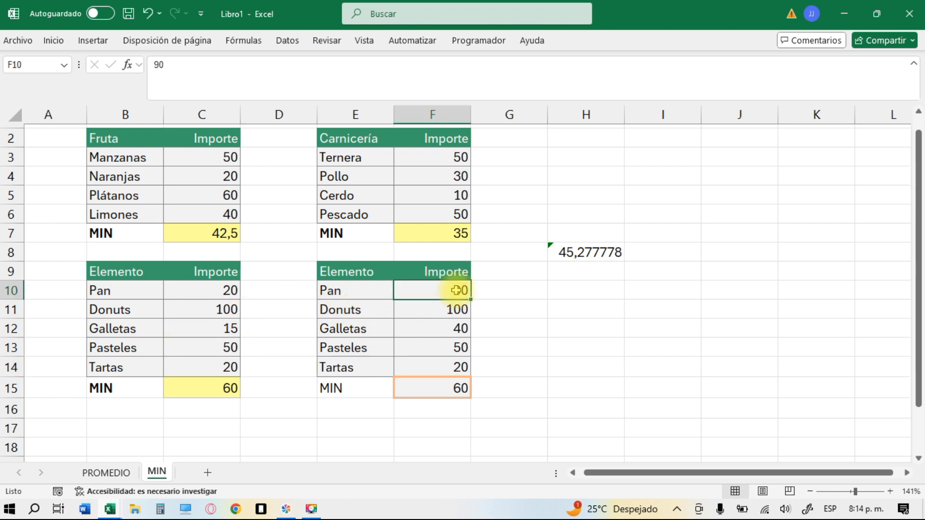
text(14)
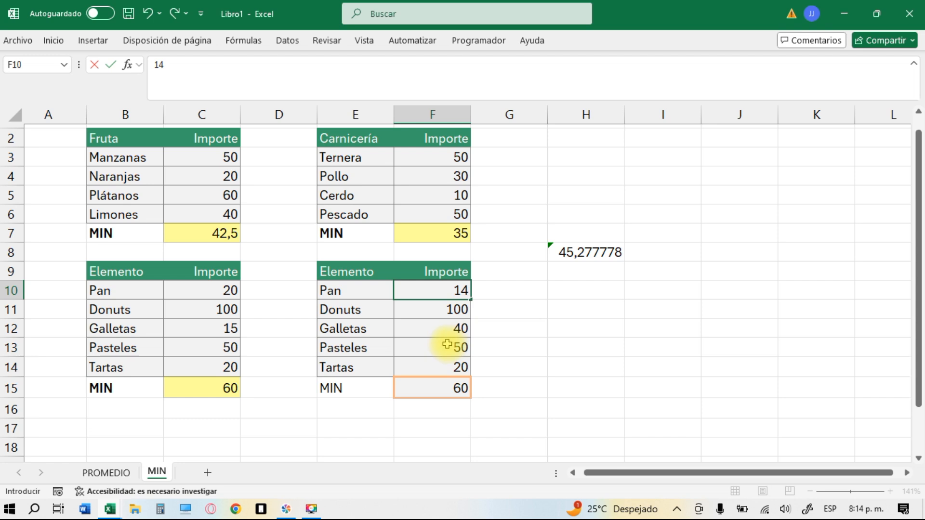
click(439, 327)
text(15)
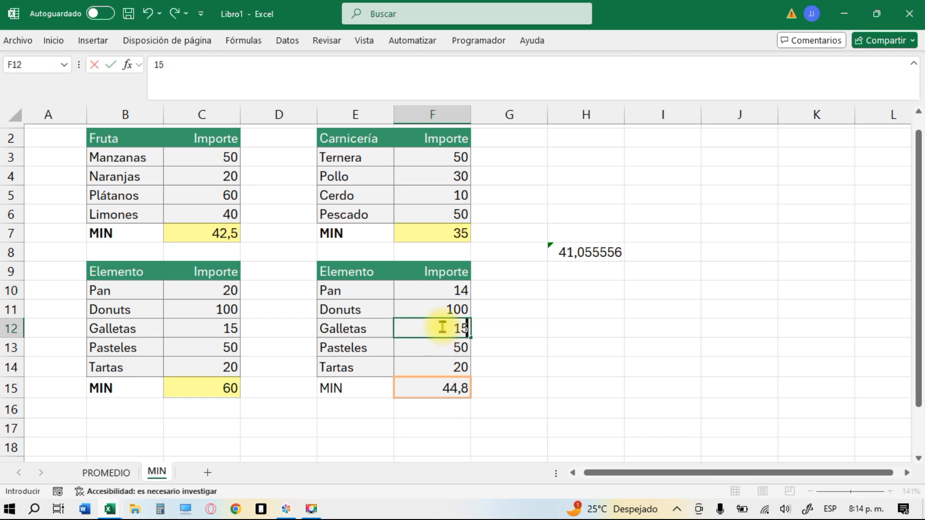
click(436, 366)
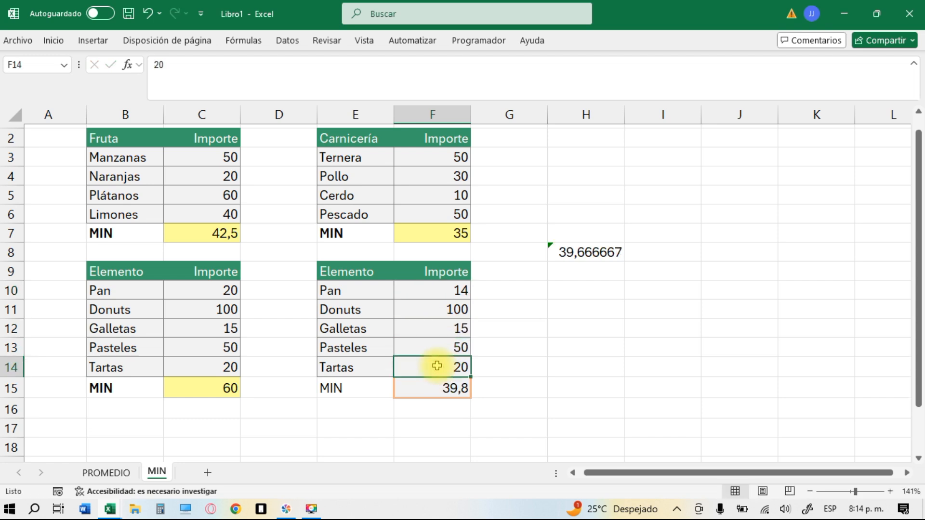
text(8)
key(Return)
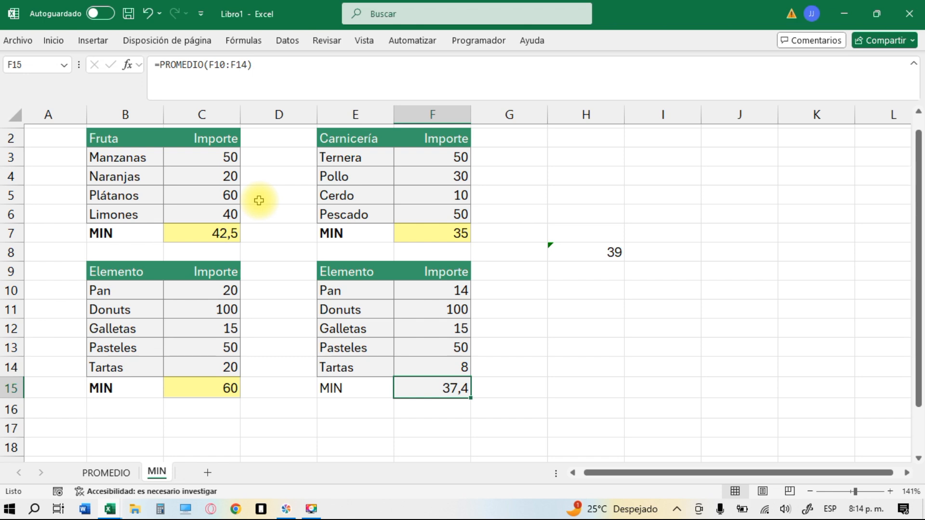
Step: Clear the copied PROMEDIO formulas from cells C7, F7, C15, F15 and H8 of the MIN sheet
click(214, 232)
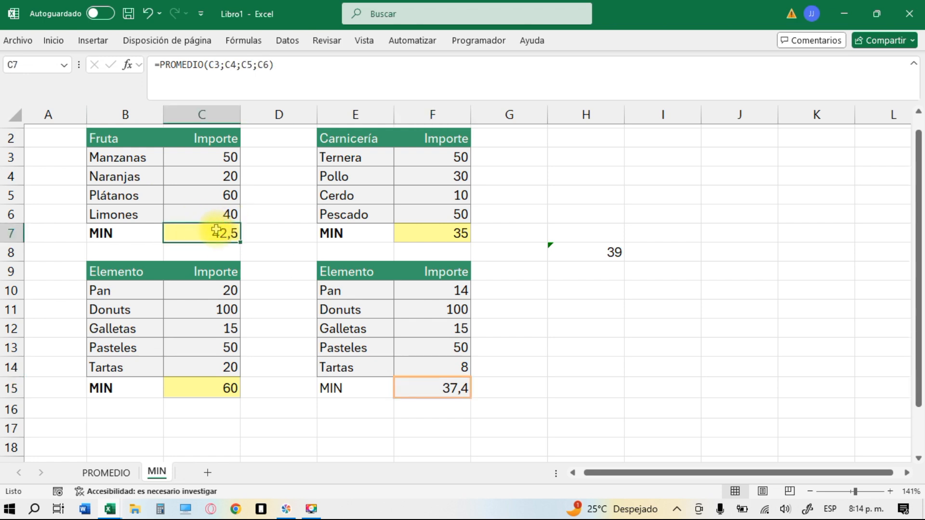
key(Delete)
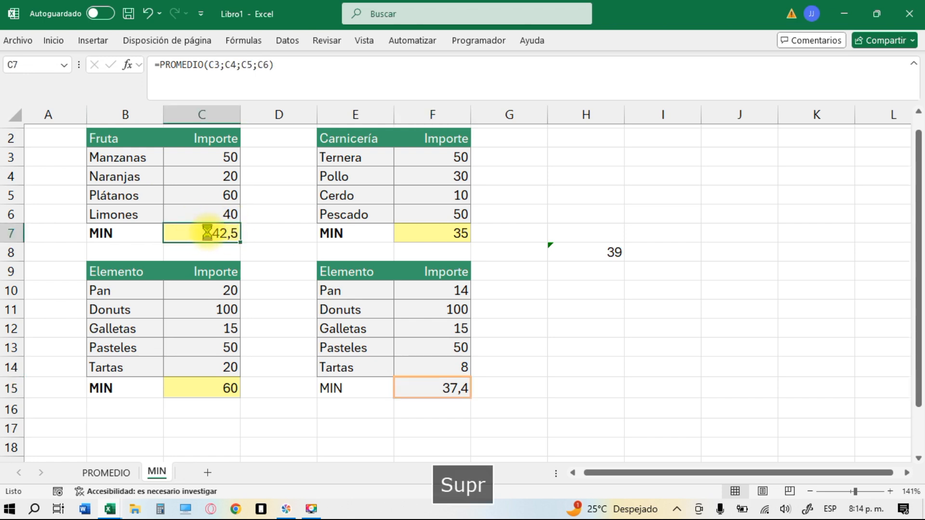
click(442, 226)
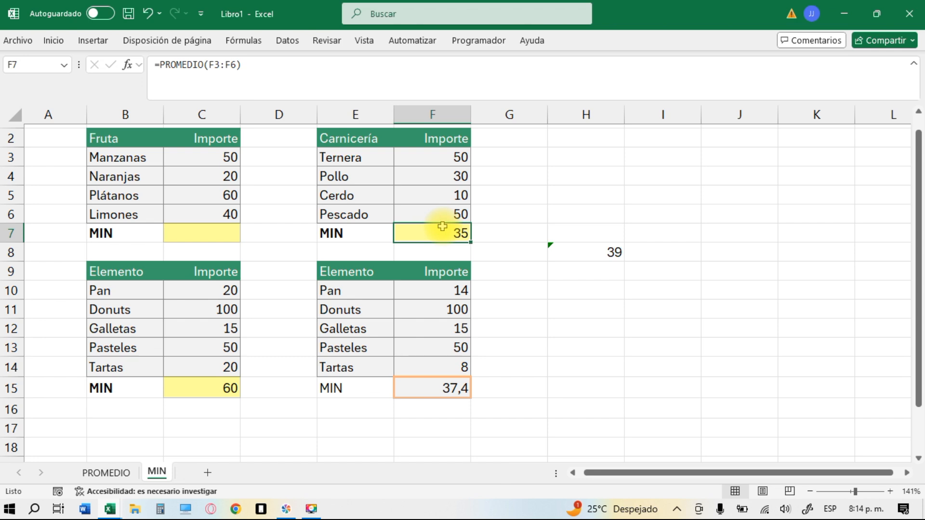
key(Delete)
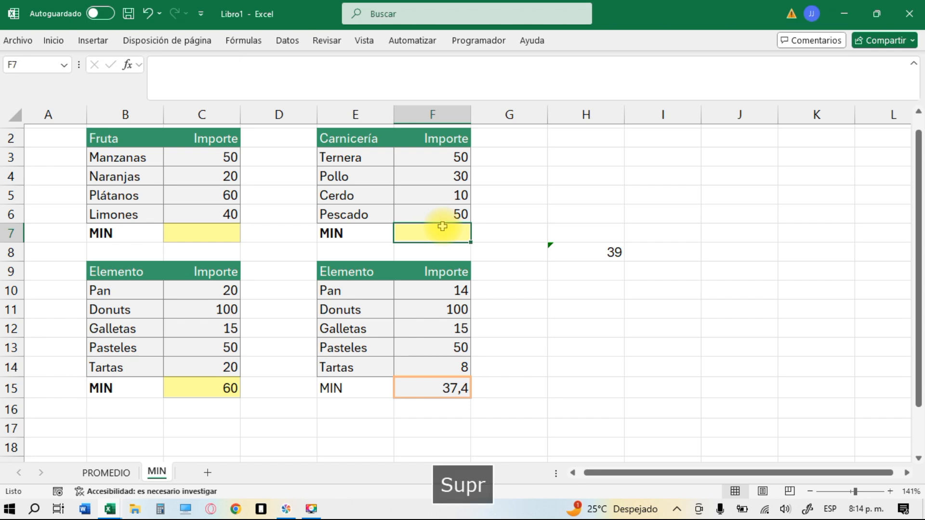
click(214, 389)
key(Delete)
click(454, 387)
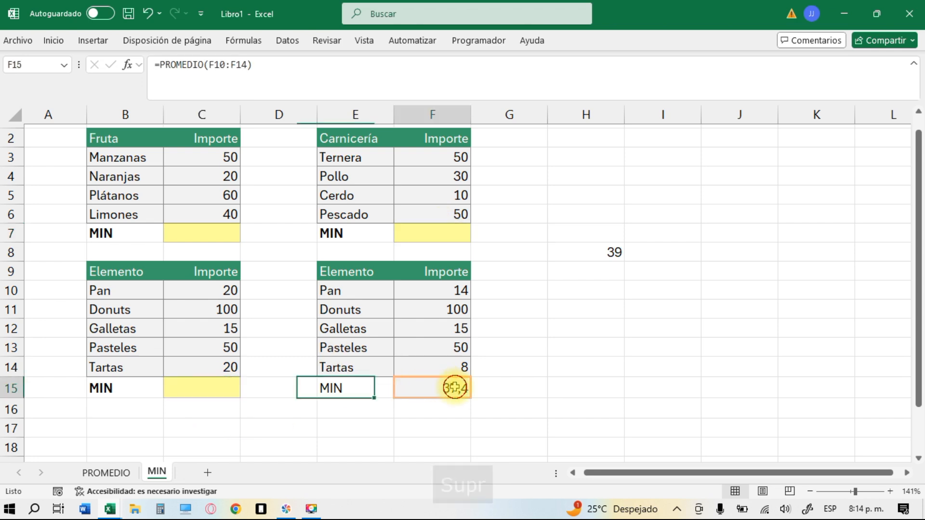
key(Delete)
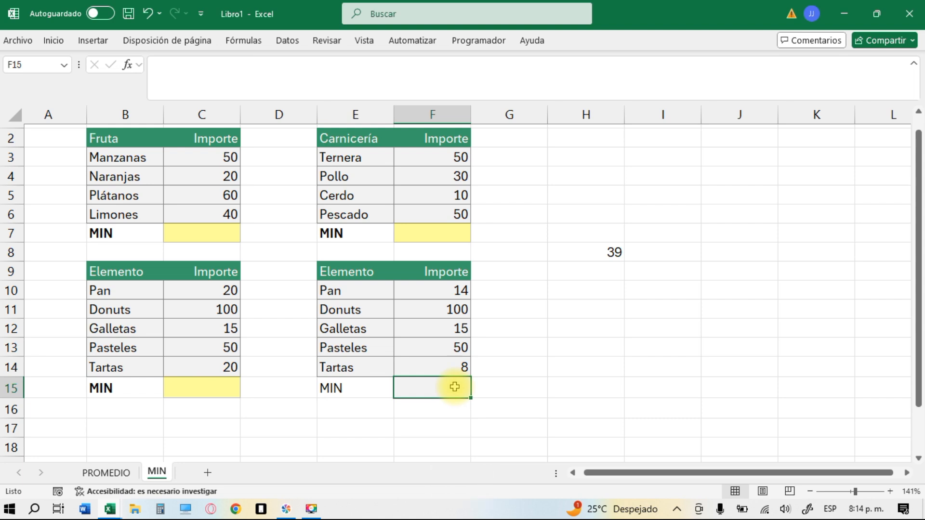
click(589, 254)
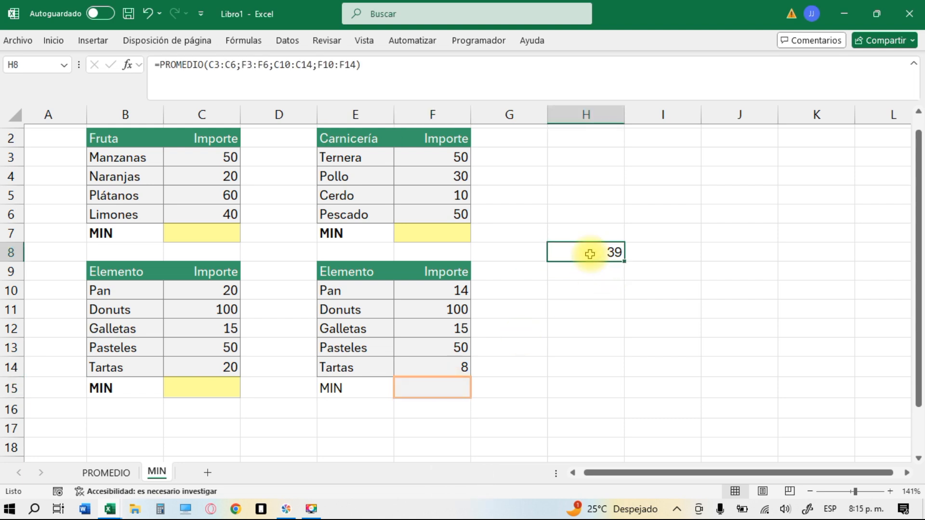
key(Delete)
click(592, 329)
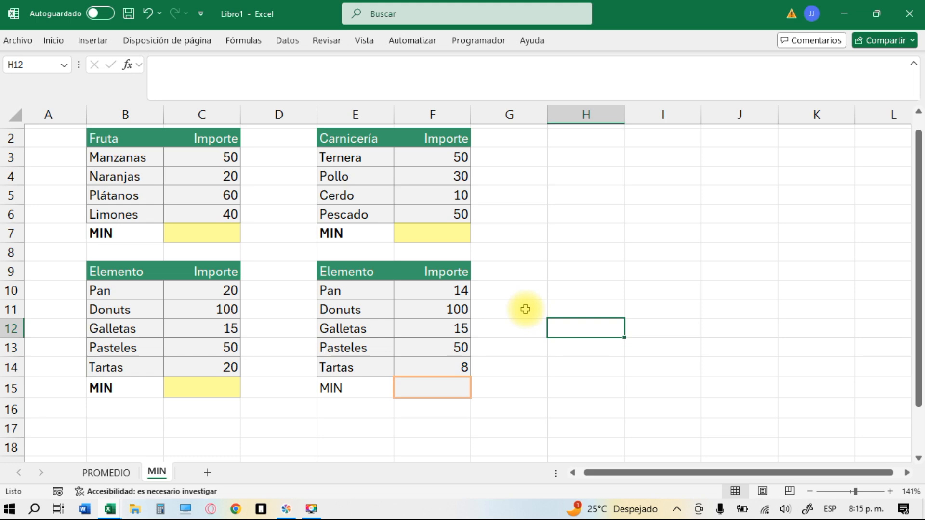
Step: Enter a MIN formula in C7 that lists the fruit amounts as separate arguments: =MIN(C3;C4;C5;C6)
scroll(525, 309, up, 2)
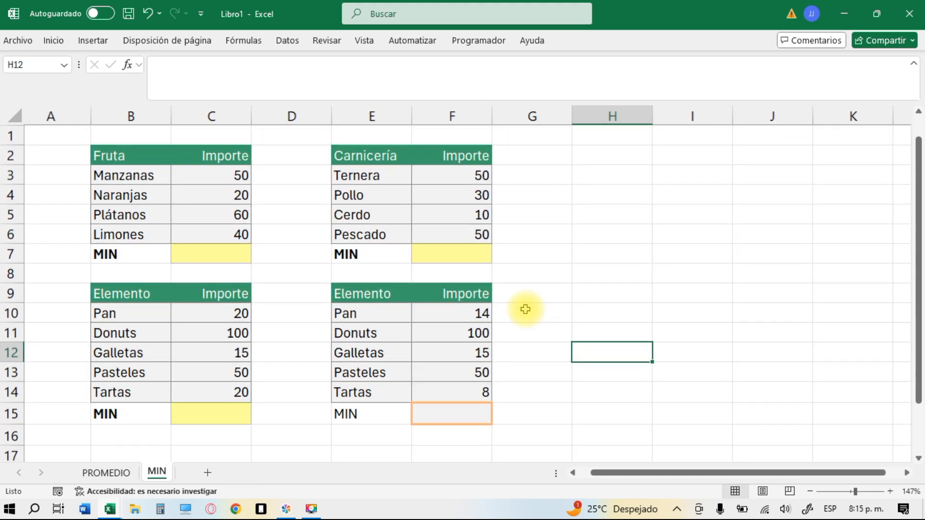
scroll(525, 309, up, 3)
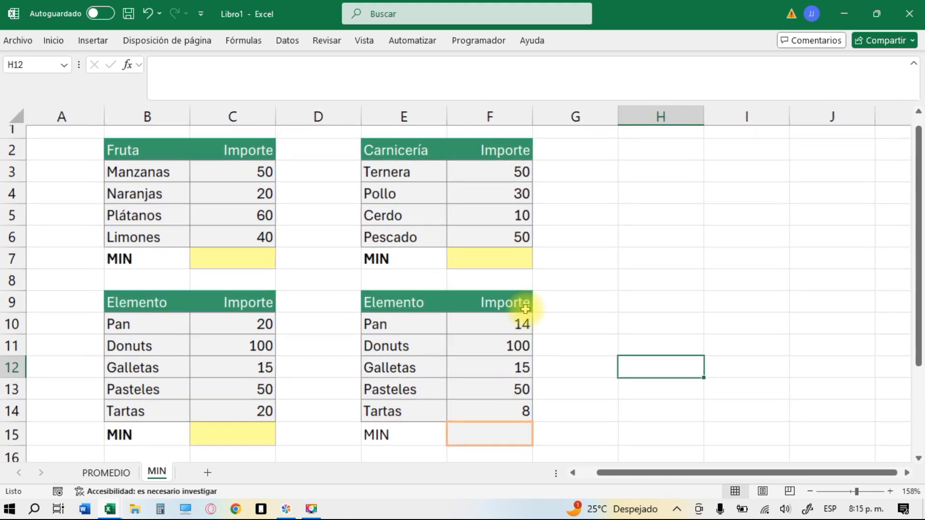
click(235, 263)
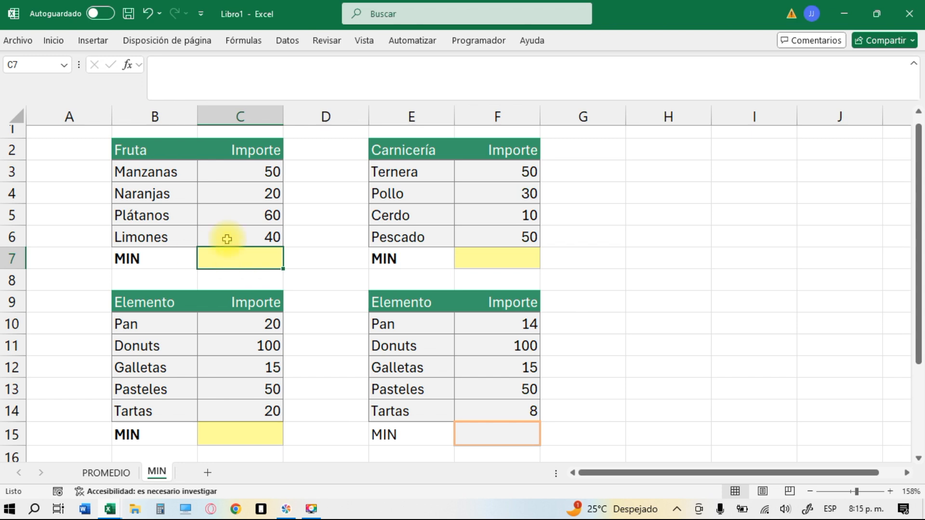
click(147, 261)
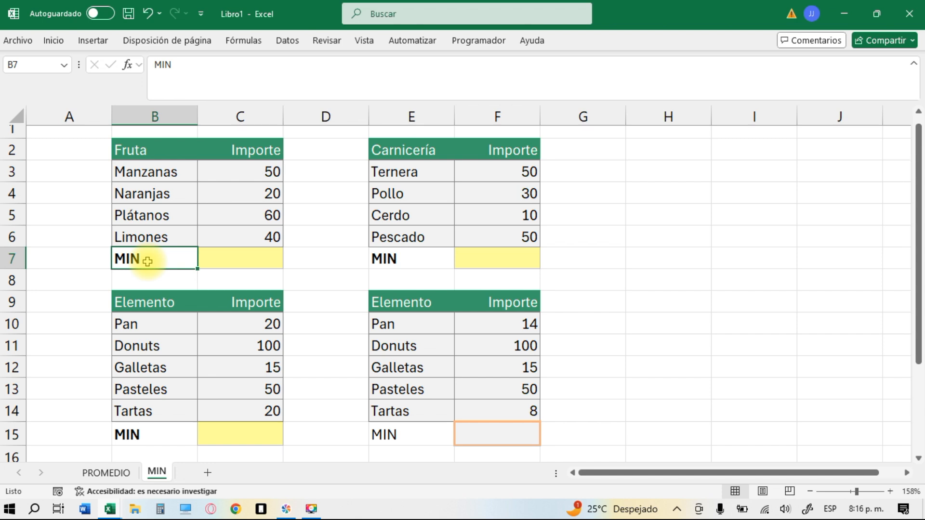
click(229, 259)
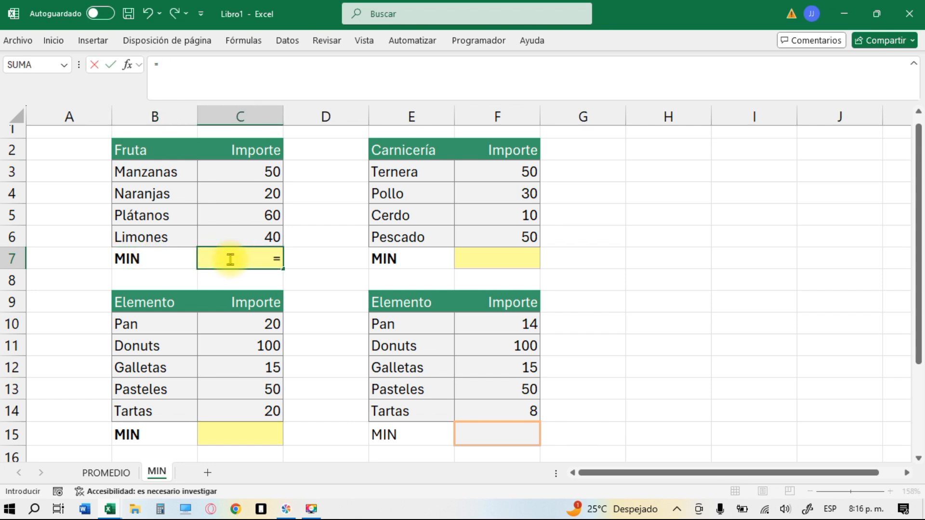
text(MIN)
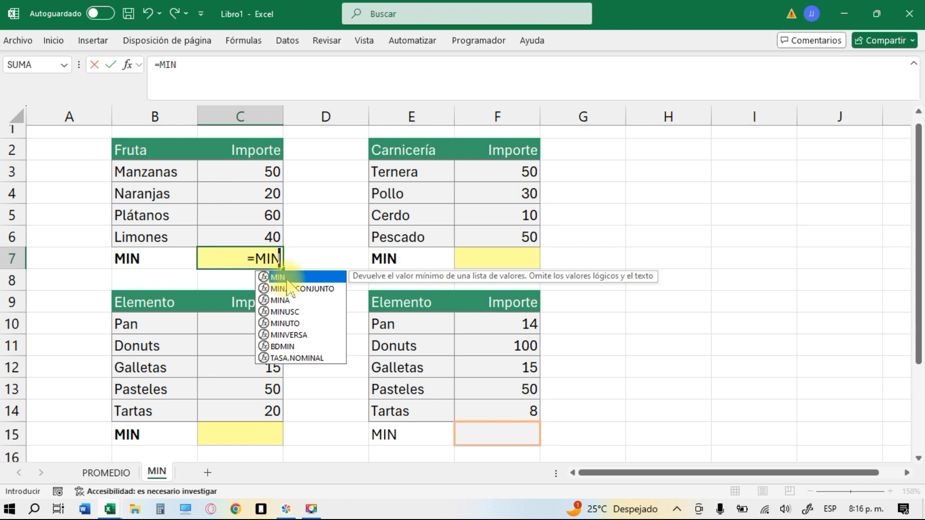
key(Tab)
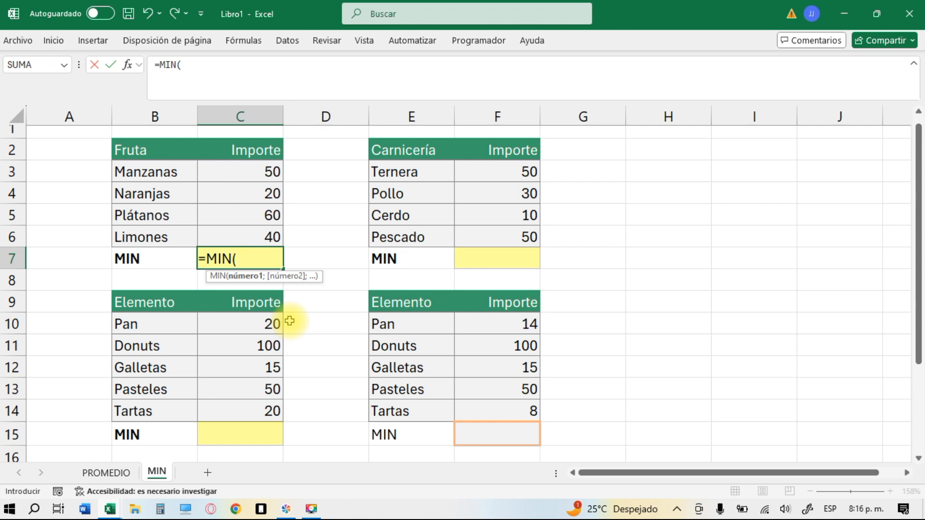
click(239, 167)
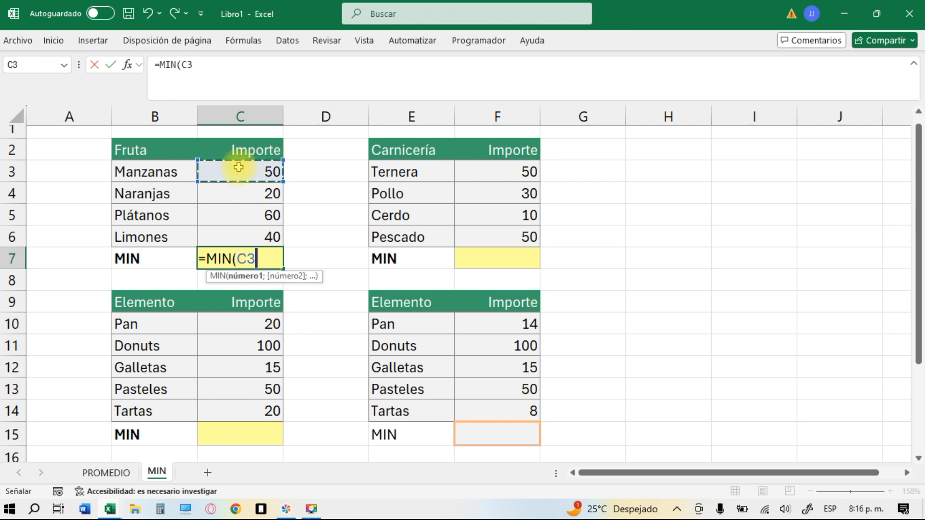
text(;)
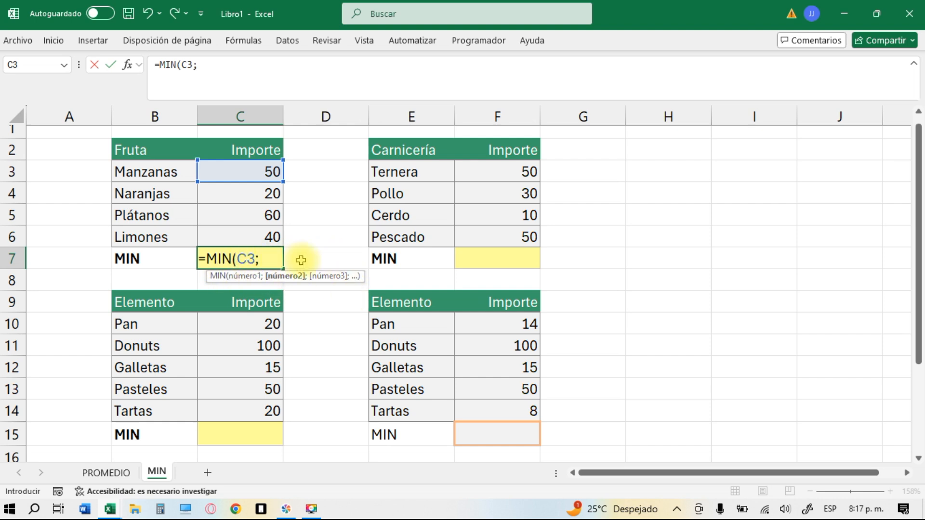
click(249, 194)
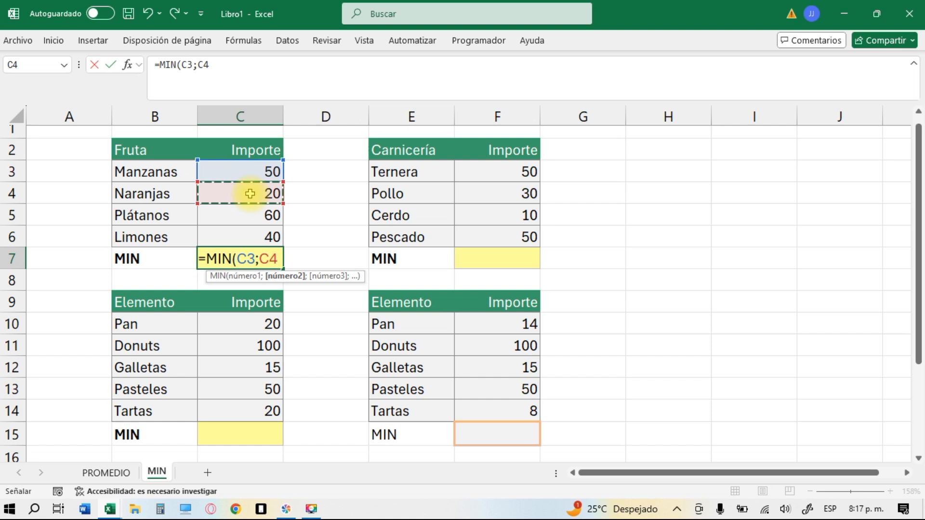
text(;)
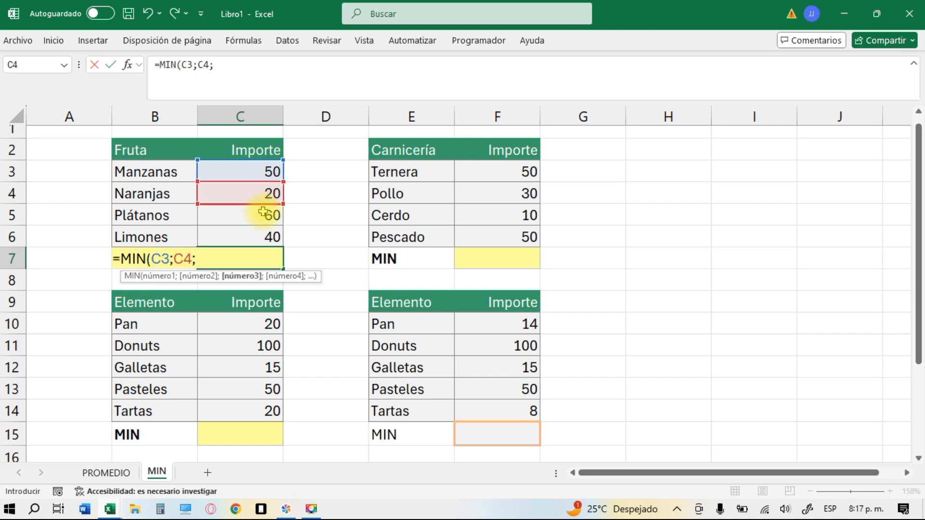
click(236, 218)
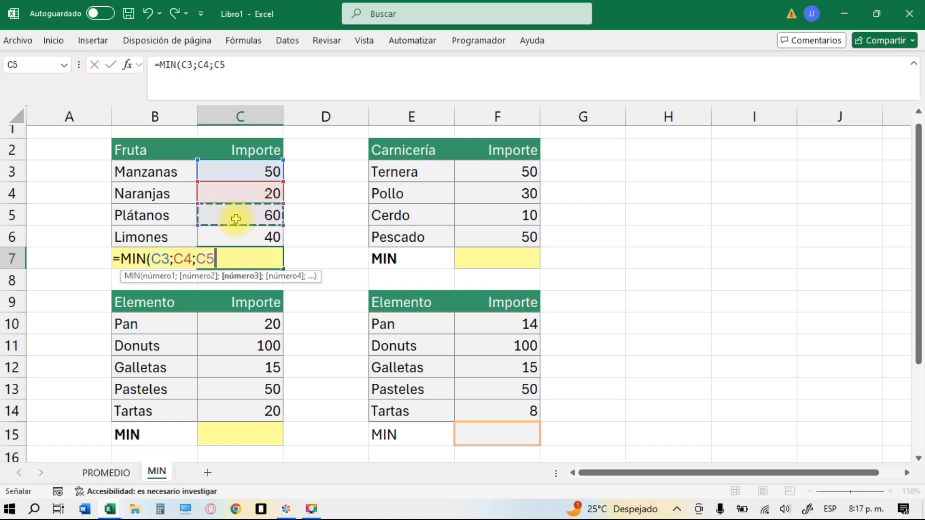
text(;)
click(242, 236)
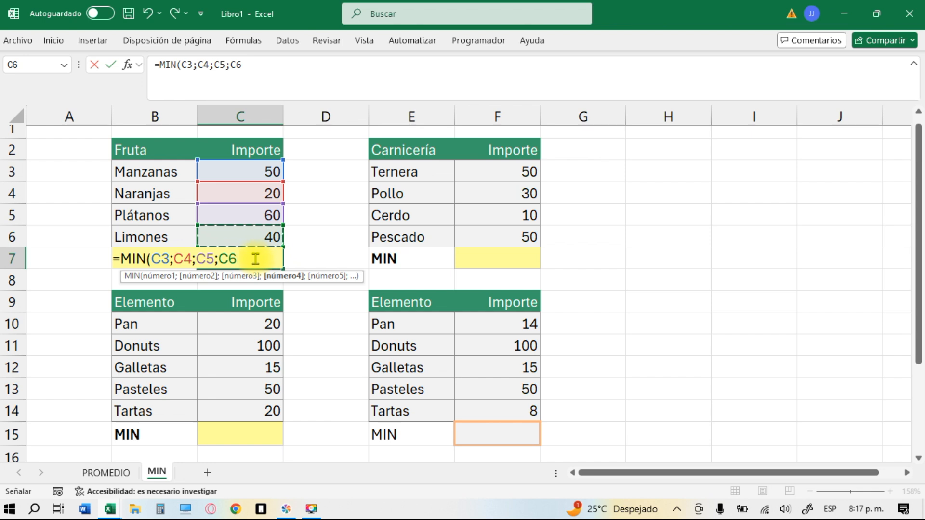
key(Return)
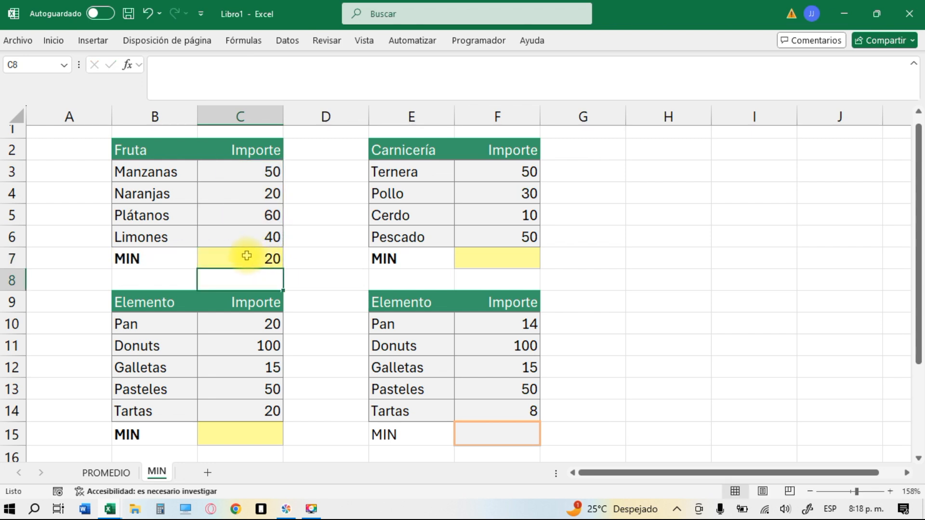
Step: Review the fruit table's MIN formula in C7 and set the Manzanas amount in C3 to 3
click(246, 258)
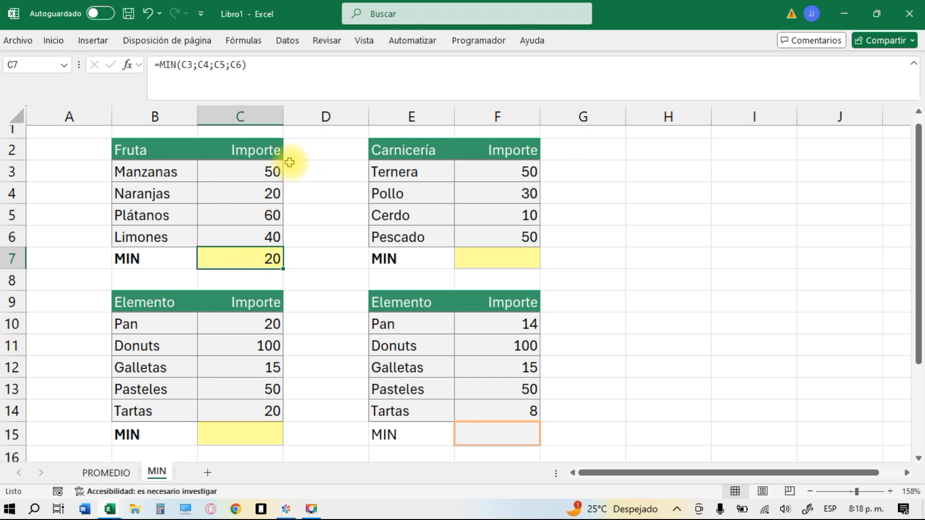
click(242, 171)
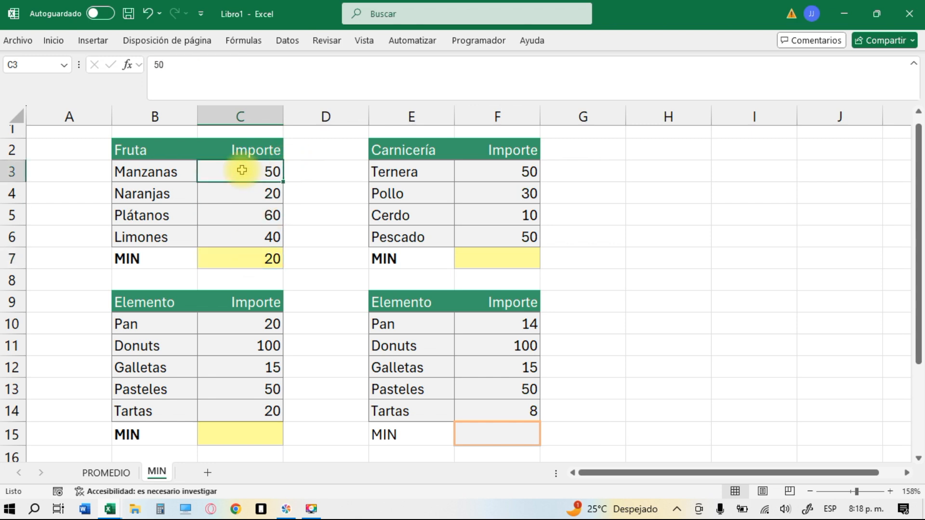
text(3)
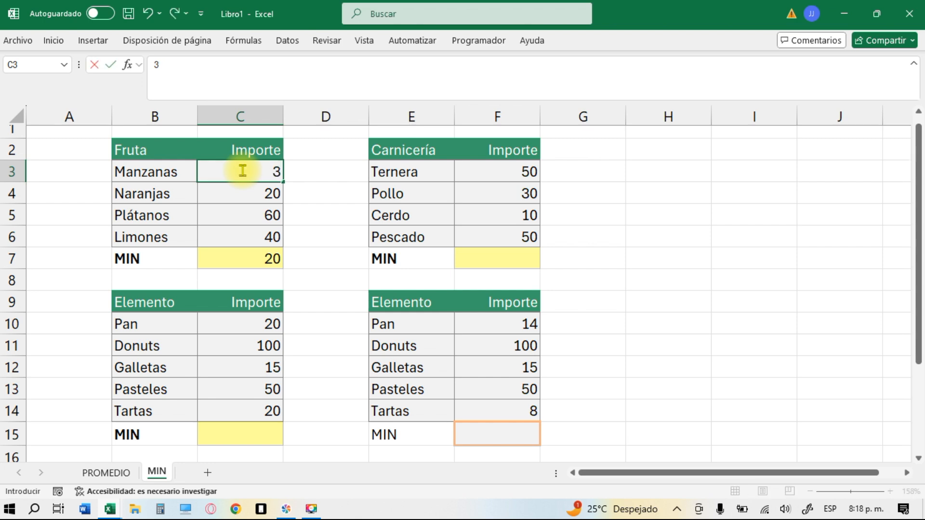
key(Return)
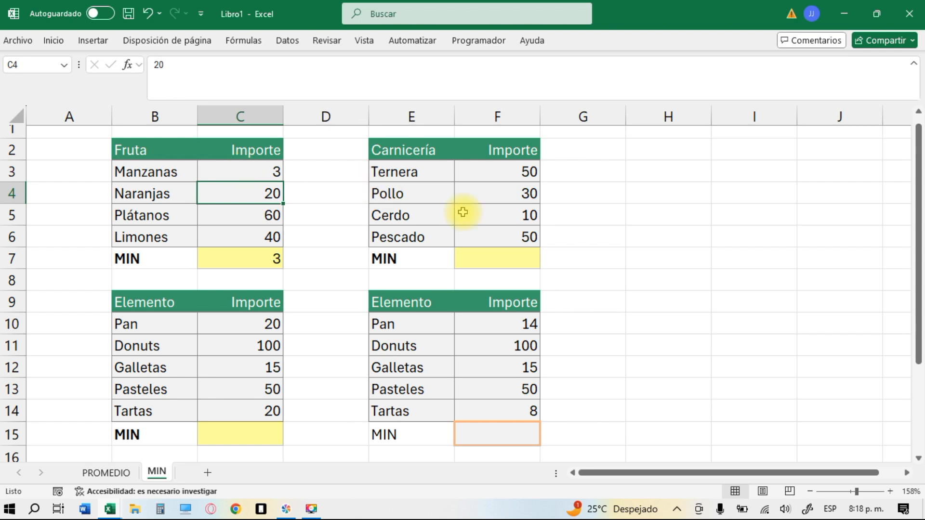
Step: Enter a MIN formula in F7 for the Carnicería table that covers the amounts as a range: =MIN(F3:F6)
click(495, 259)
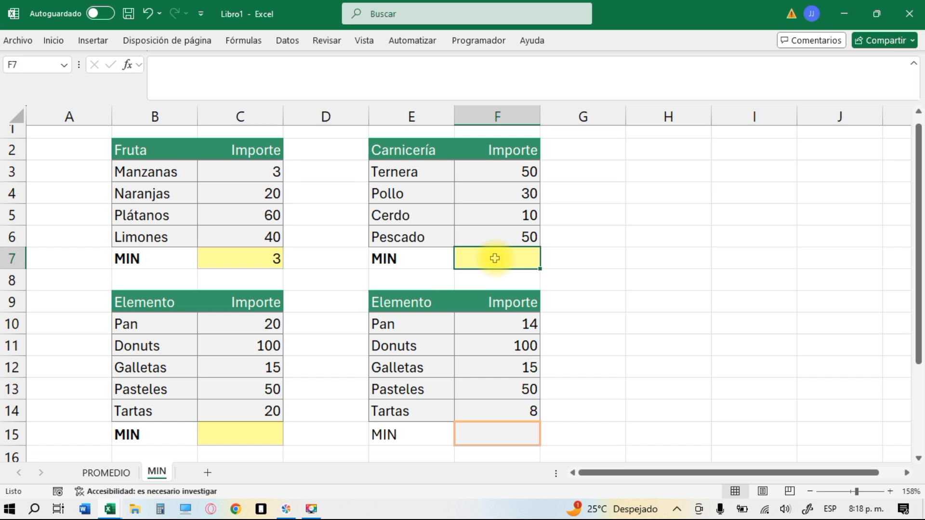
text(=M)
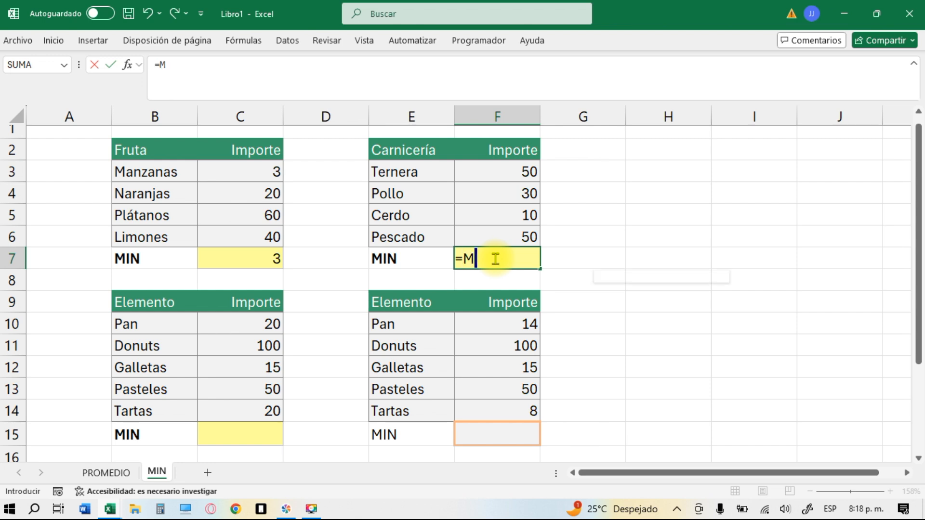
text(IN)
key(Tab)
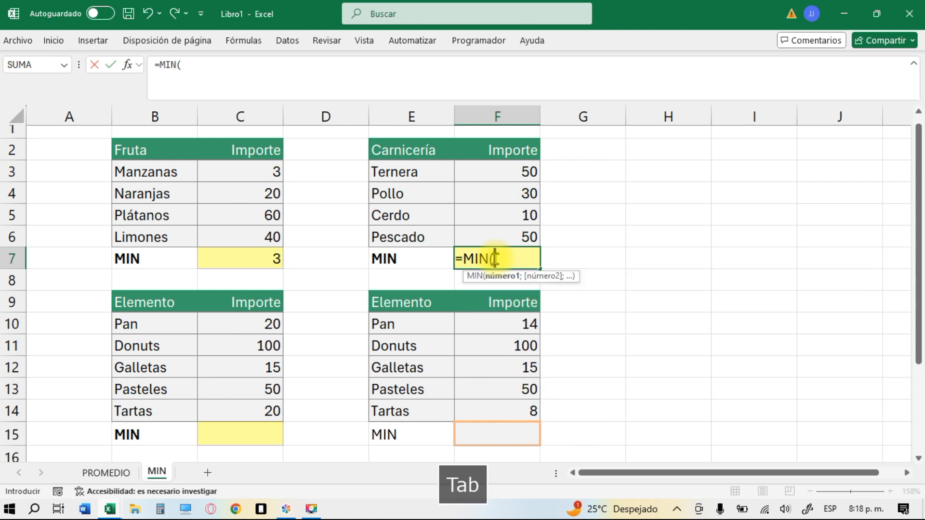
drag(486, 172, 488, 230)
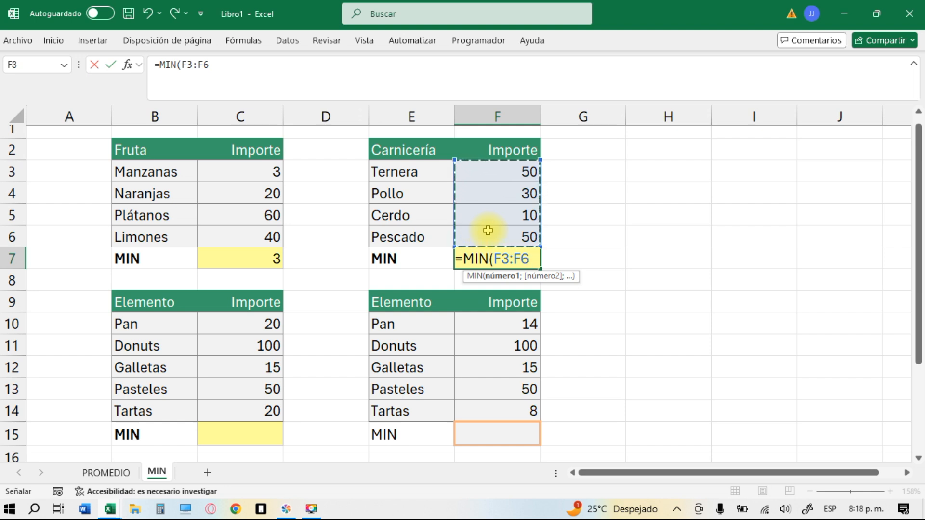
key(Return)
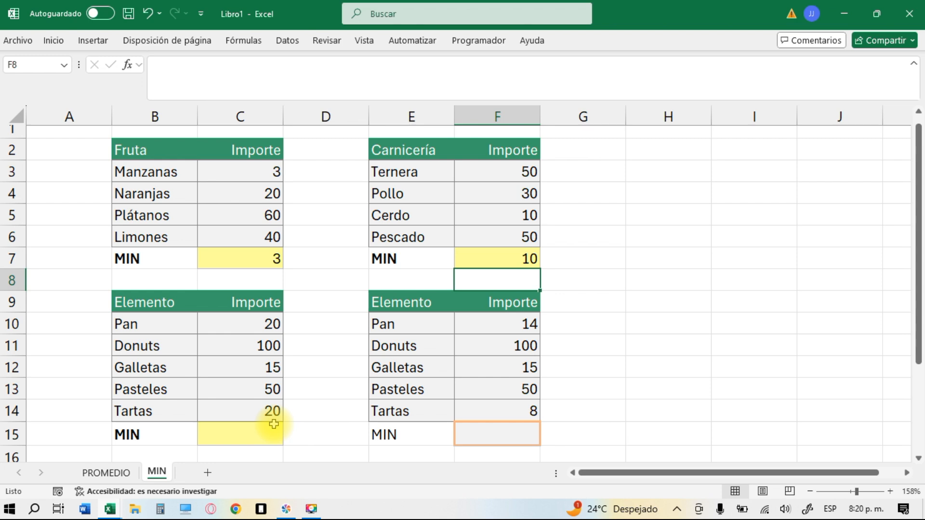
Step: Use the AutoSum Mín function to enter =MIN(C10:C14) in C15 of the first Elemento table, and check it against the amounts
click(244, 438)
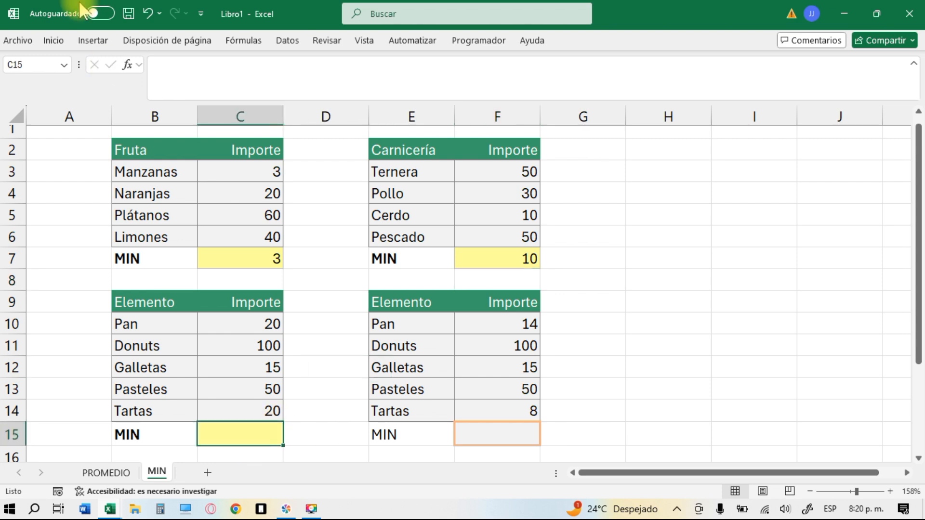
double_click(53, 40)
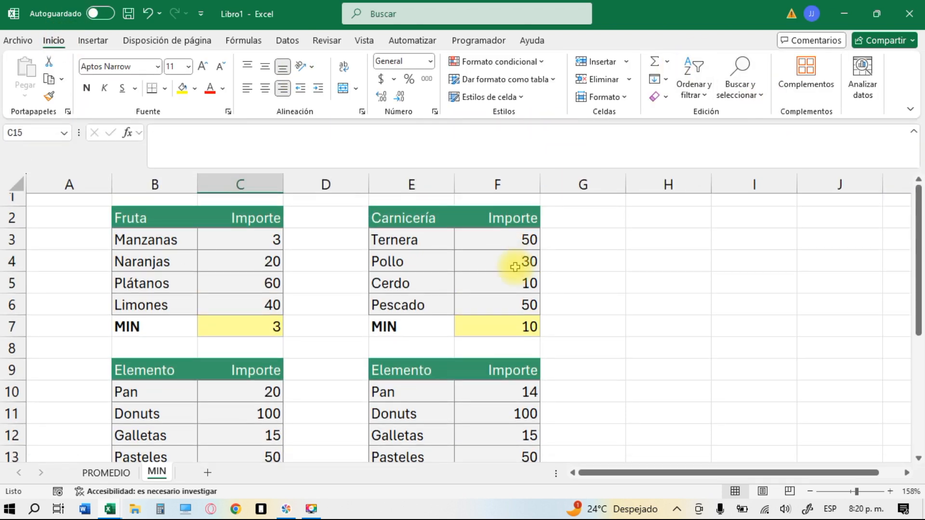
scroll(515, 266, down, 2)
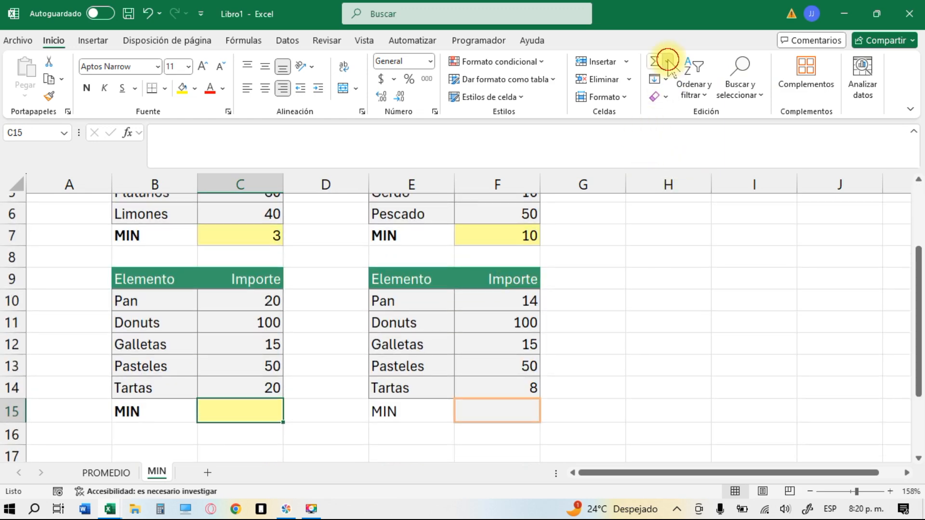
click(667, 60)
click(679, 157)
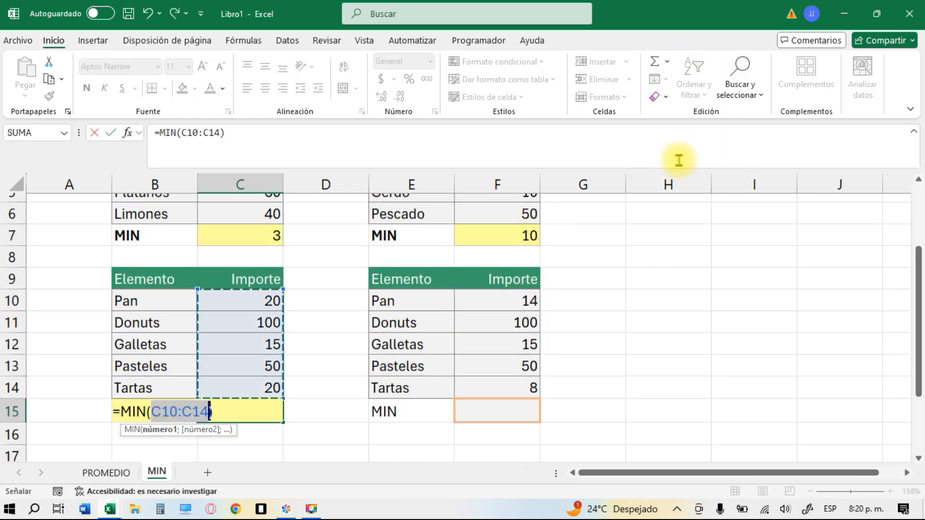
key(Return)
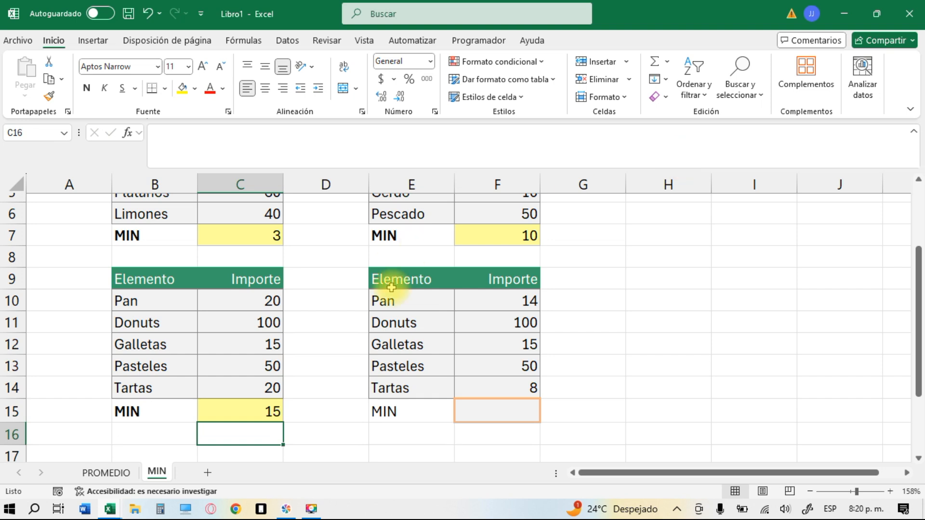
click(273, 410)
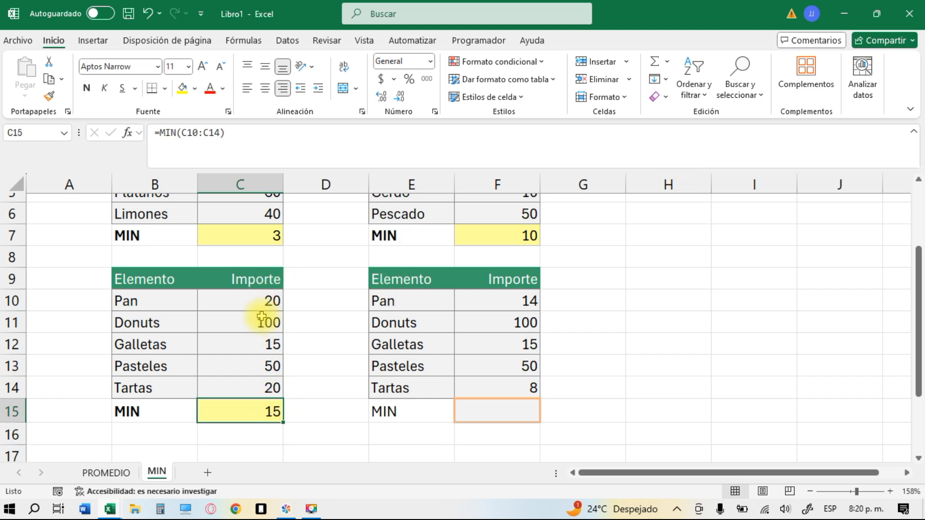
click(256, 351)
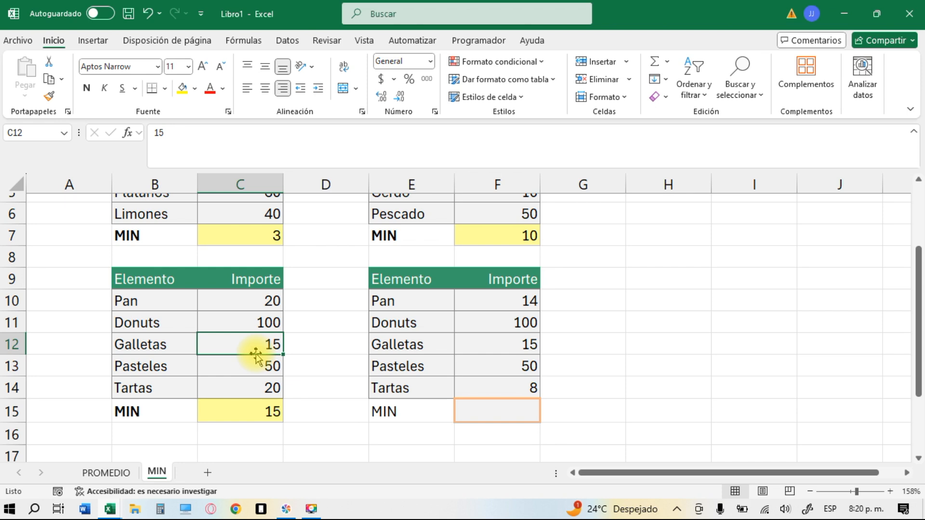
Step: Use the AutoSum Mín function to enter =MIN(F10:F14) in F15 of the second Elemento table
click(522, 411)
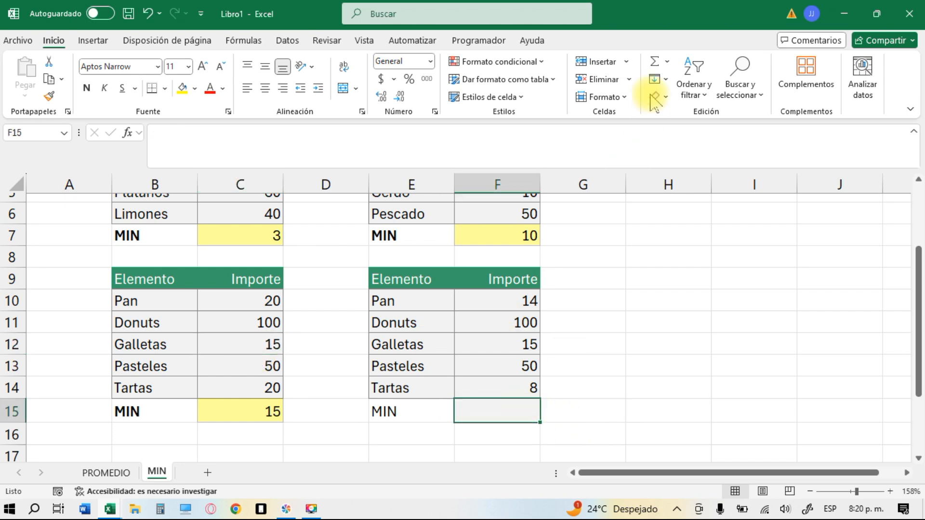
click(667, 62)
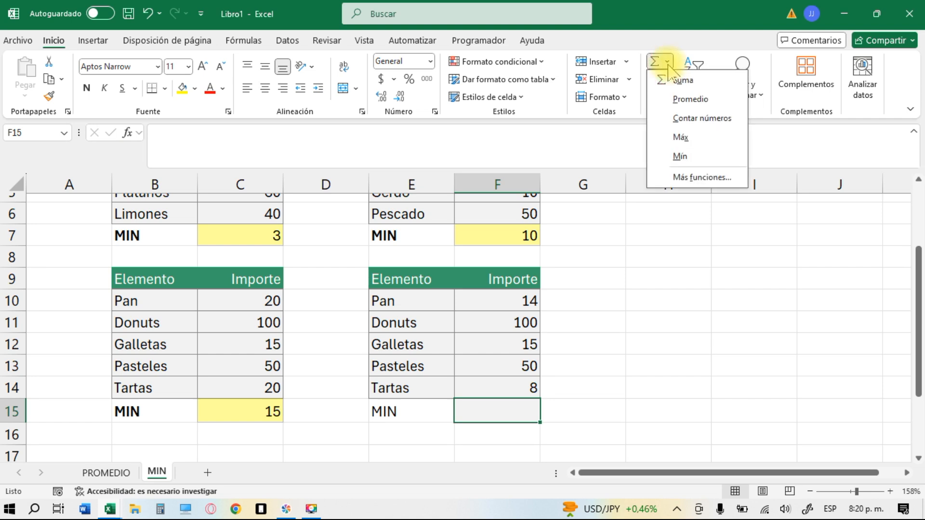
click(699, 155)
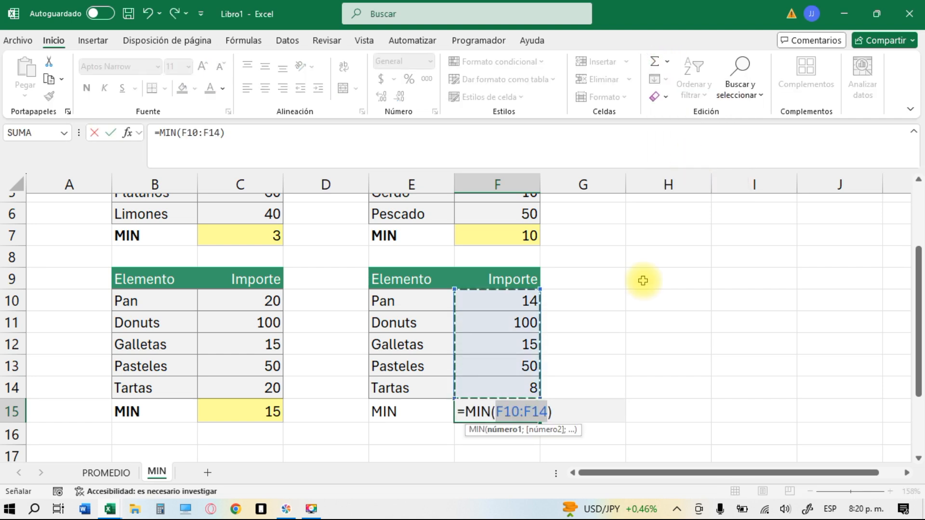
key(Return)
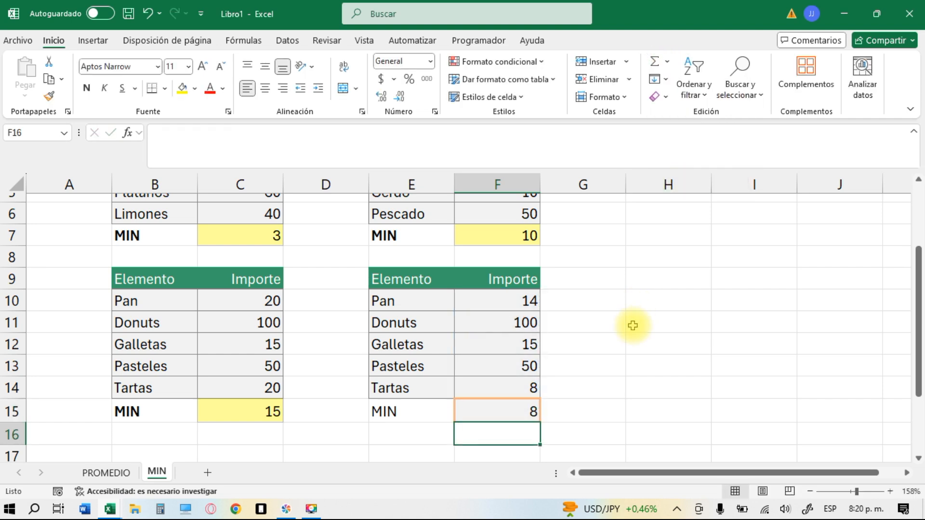
Step: Review the second Elemento table's MIN formula in F15 and the Mín choice among the AutoSum functions
click(513, 413)
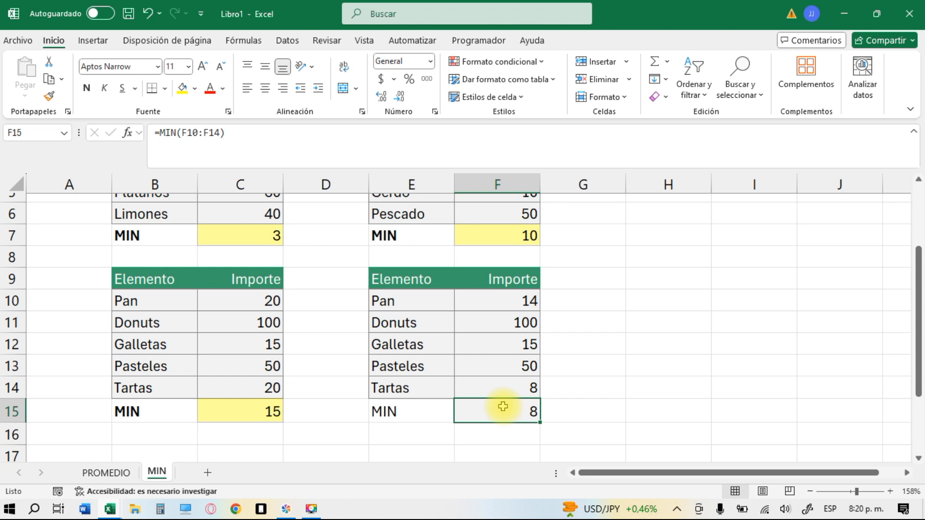
click(587, 390)
click(492, 415)
click(609, 417)
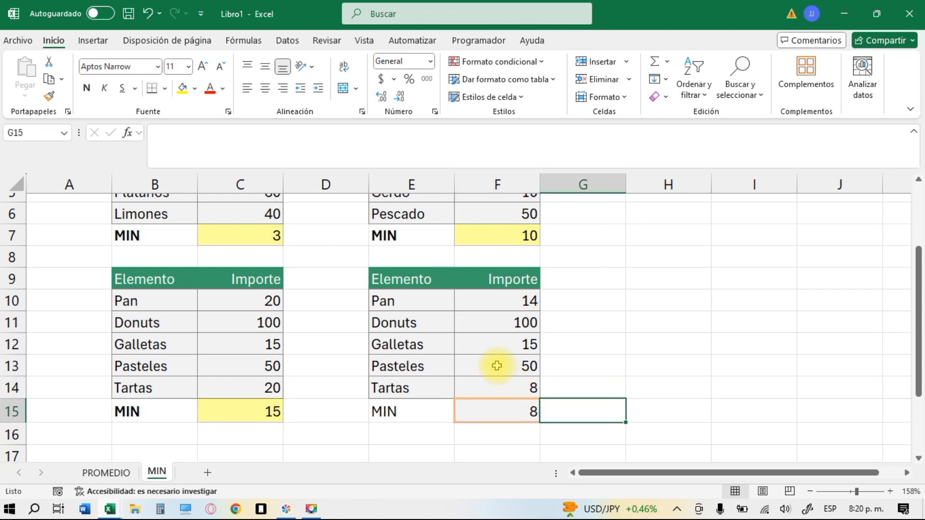
scroll(497, 366, down, 2)
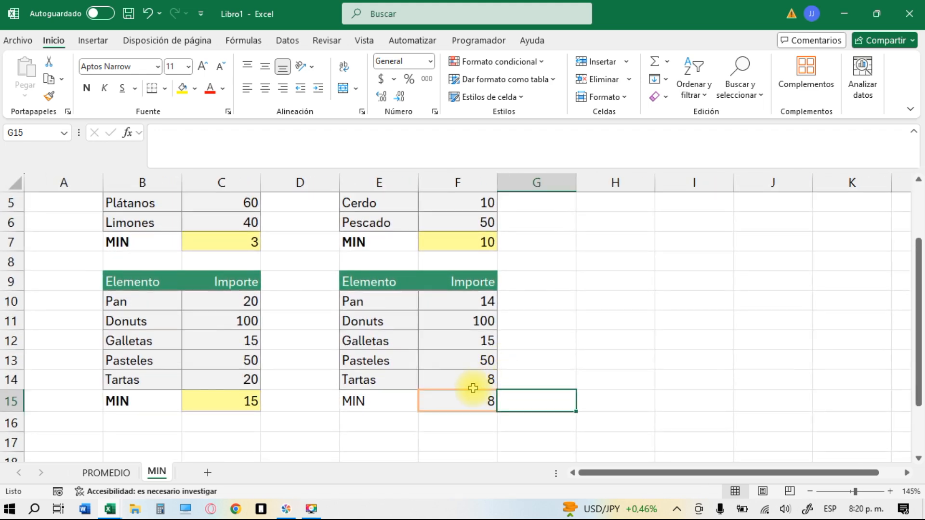
scroll(503, 356, up, 1)
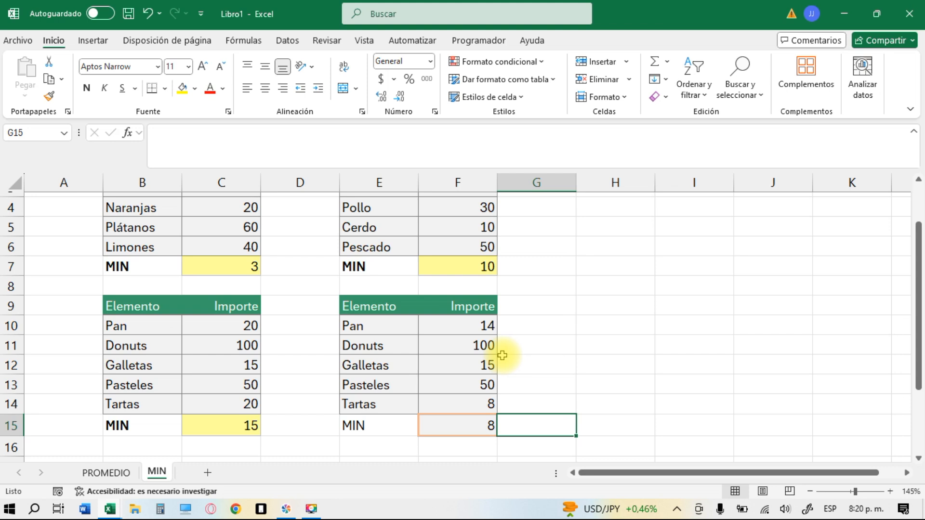
click(564, 357)
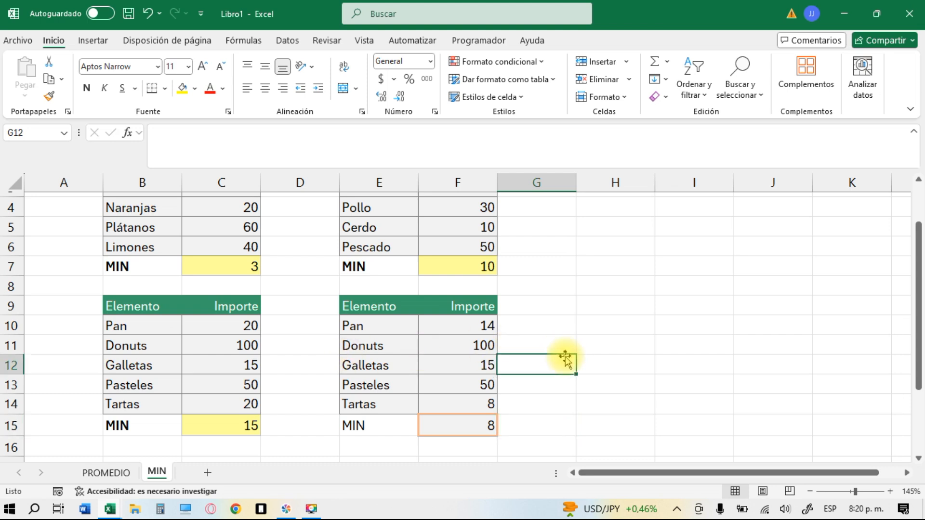
click(445, 419)
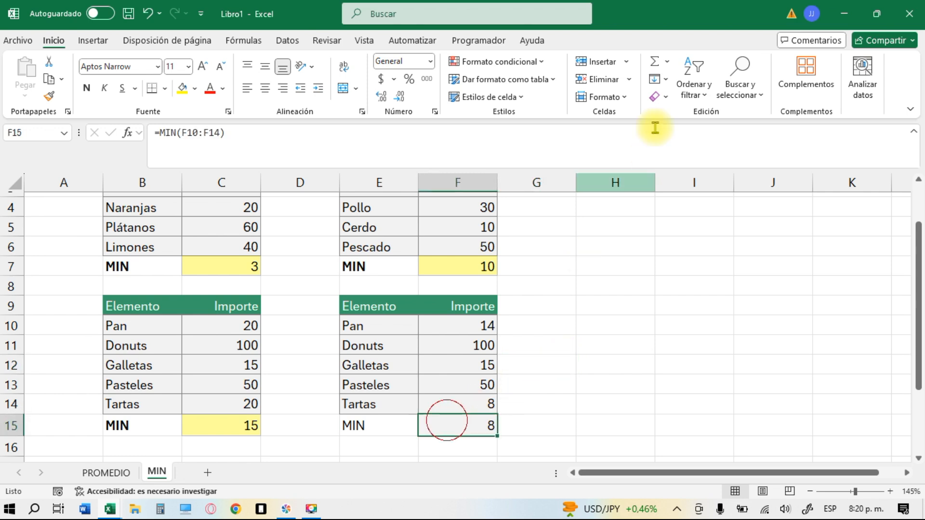
click(666, 62)
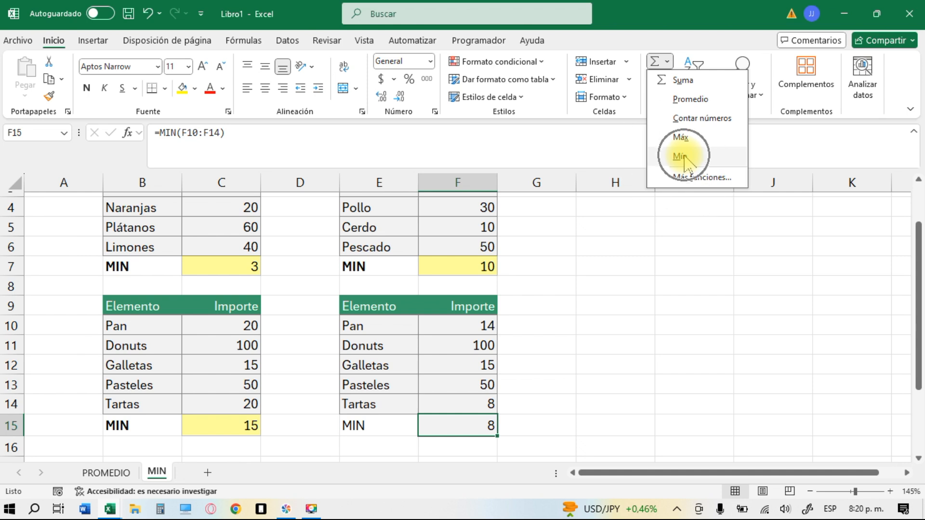
click(585, 383)
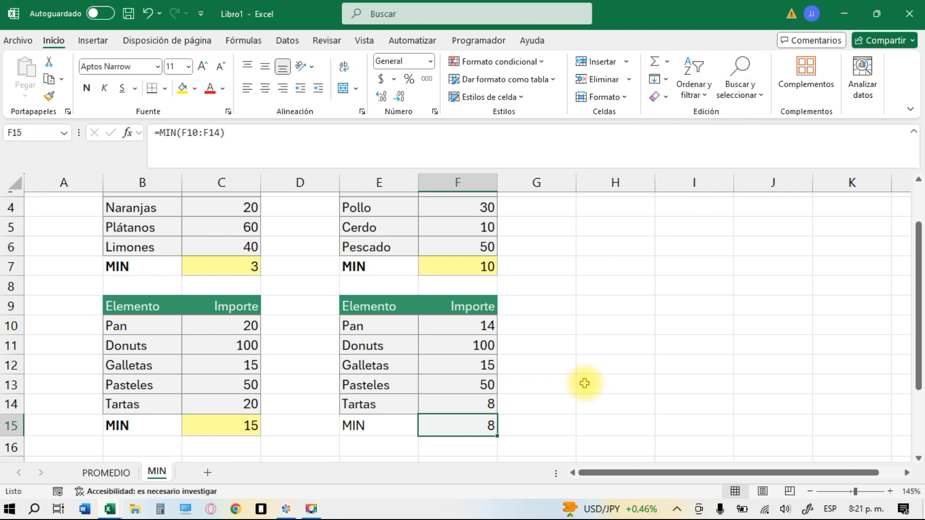
Step: Create a copy of the MIN sheet in Libro1, placed before the PROMEDIO sheet
right_click(157, 473)
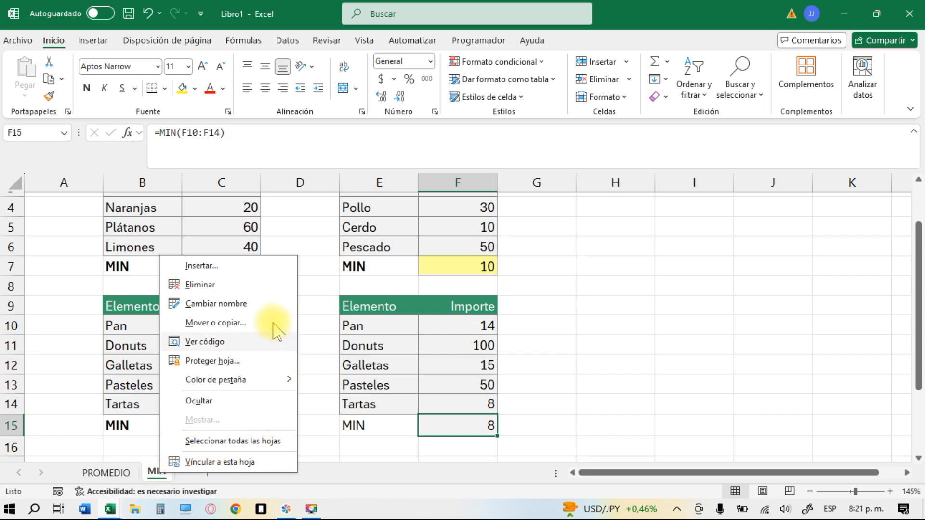
click(221, 323)
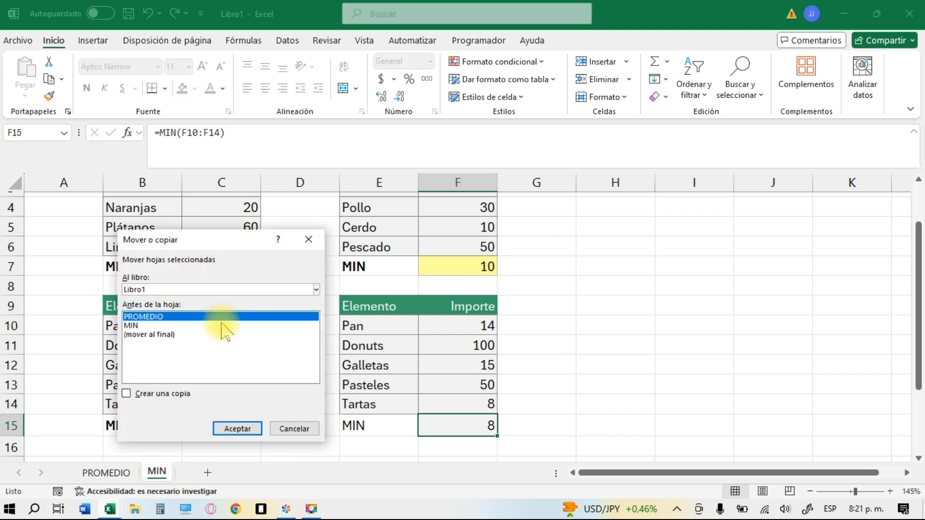
click(127, 394)
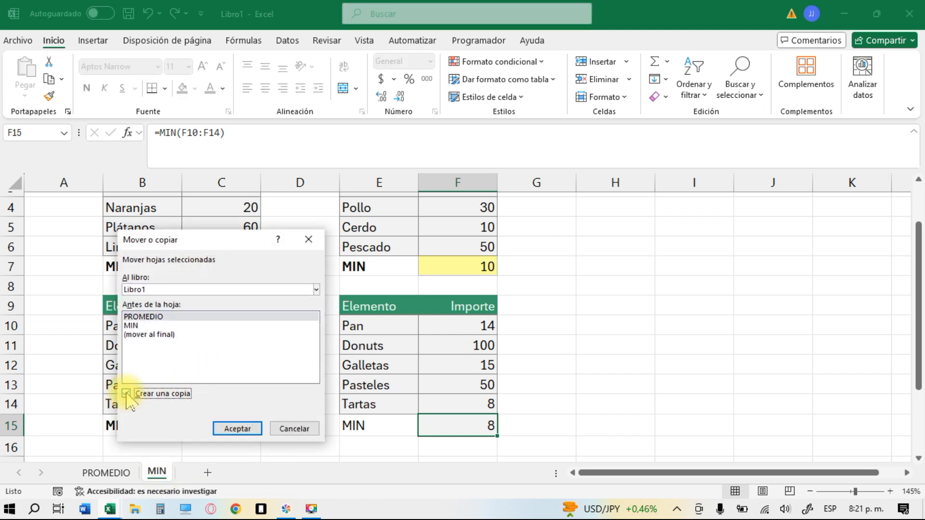
click(237, 428)
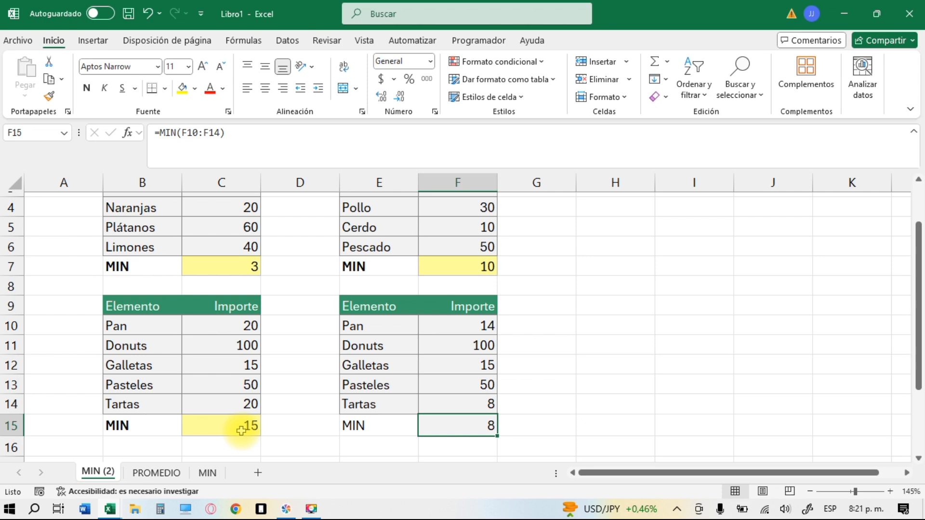
Step: Rename the "MIN (2)" sheet as MAX
double_click(99, 471)
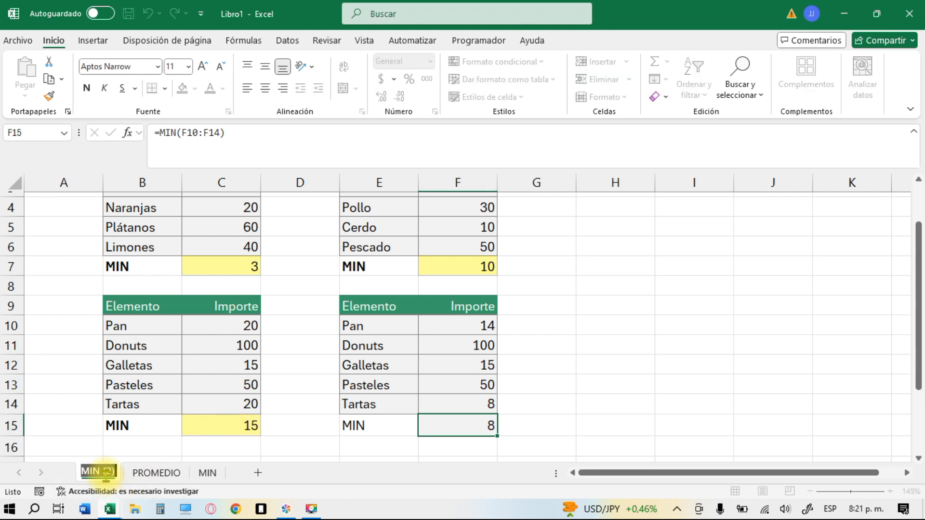
text(MAX)
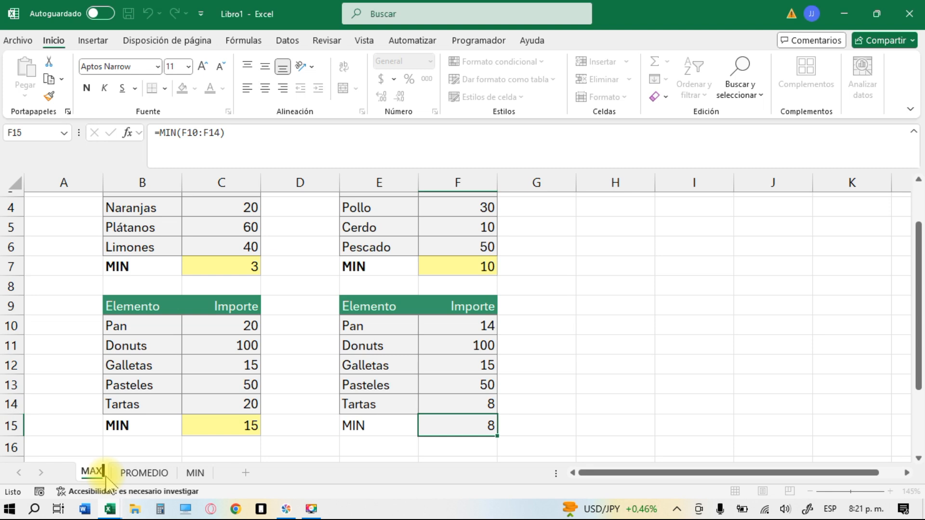
key(Return)
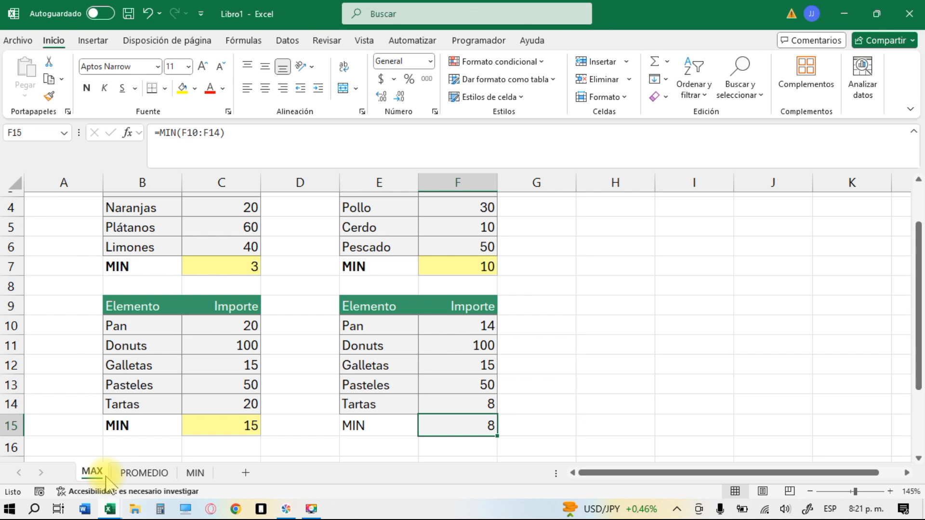
Step: Clear the MIN labels under the four tables, in cells B7, E7, B15 and E15
click(117, 266)
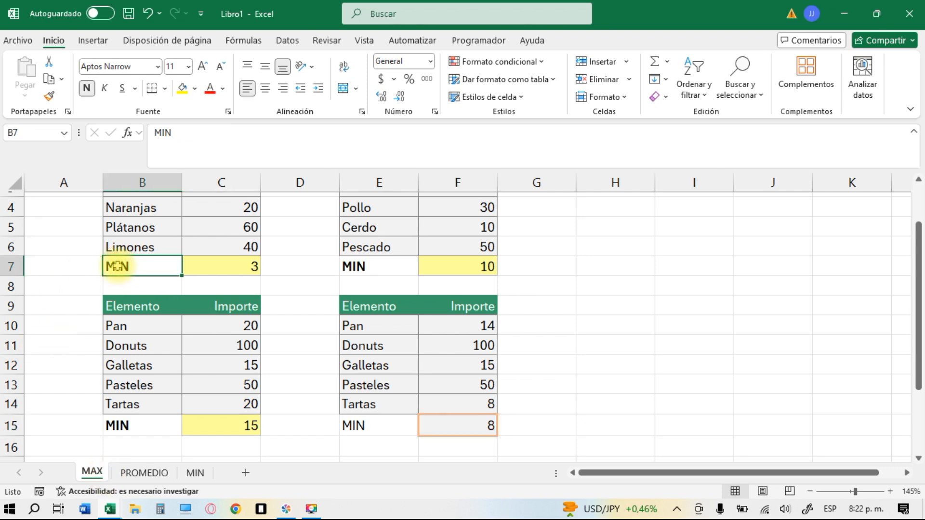
key(Delete)
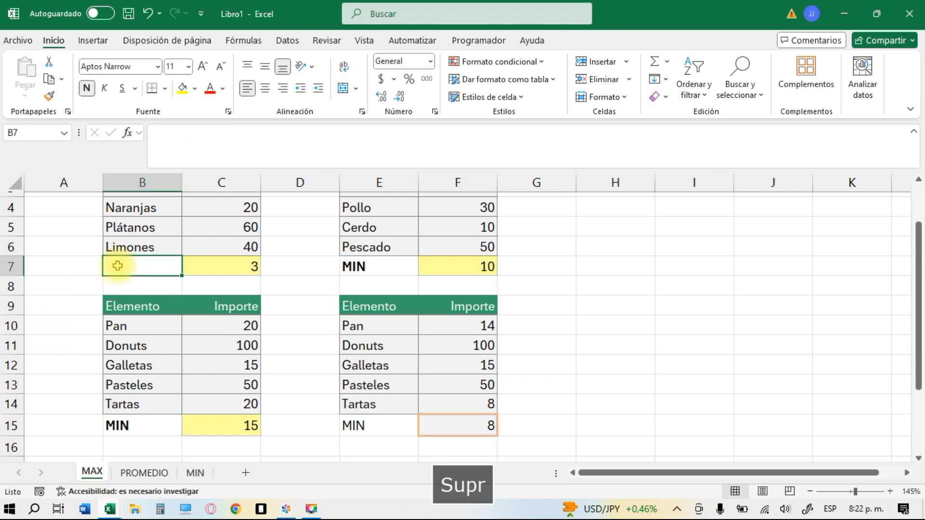
click(372, 266)
key(Delete)
click(126, 427)
key(Delete)
click(369, 439)
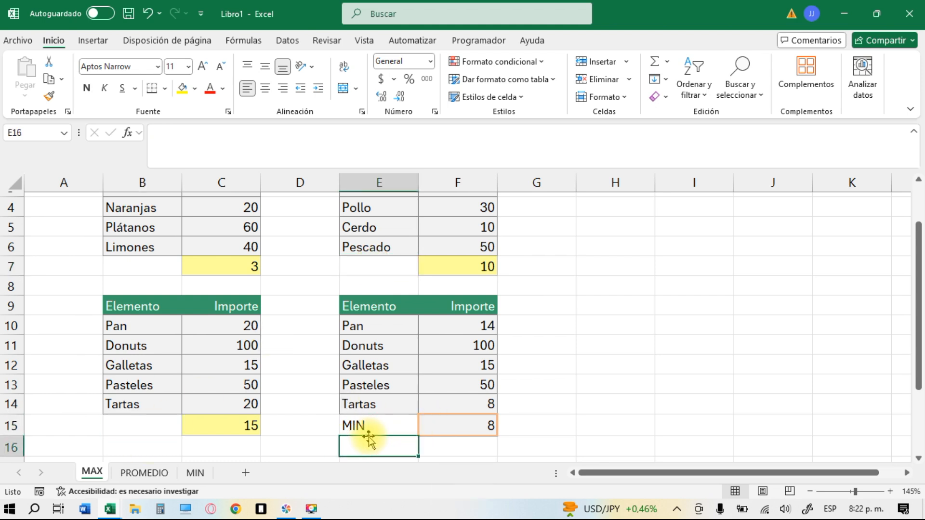
click(363, 426)
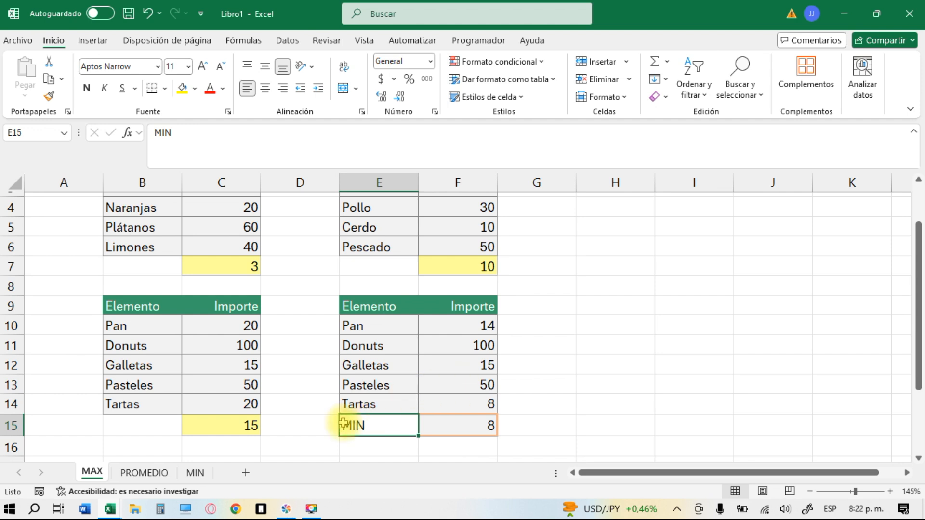
key(Delete)
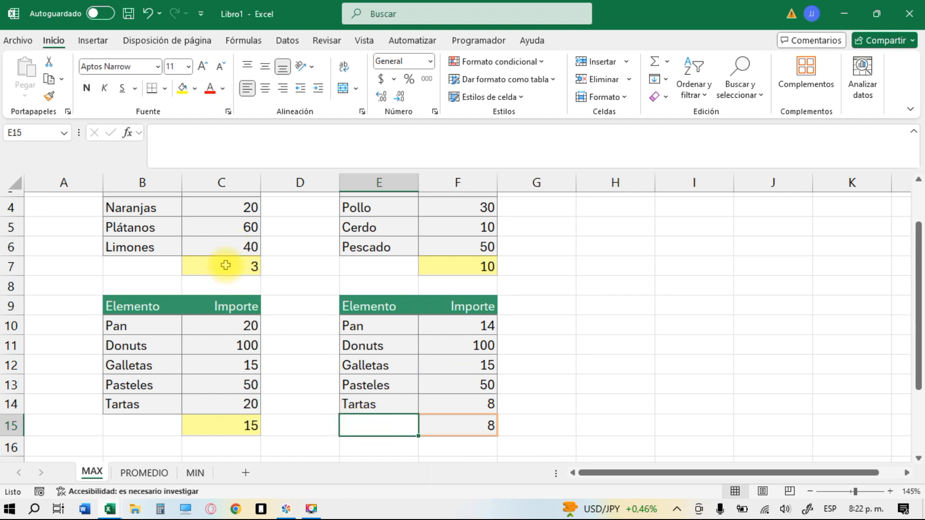
Step: Clear the MIN formulas under the four amount columns, in cells C7, F7, C15 and F15
click(222, 266)
key(Delete)
click(460, 264)
key(Delete)
click(227, 428)
key(Delete)
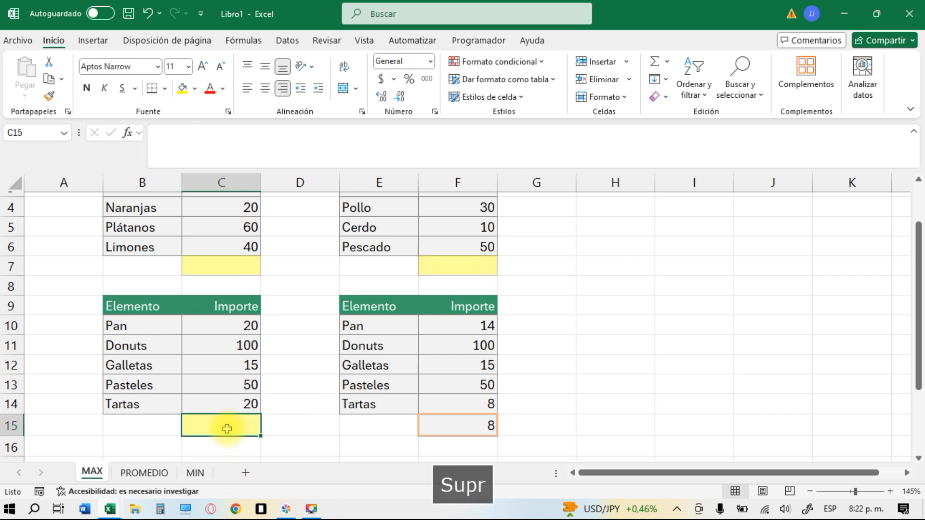
click(471, 419)
key(Delete)
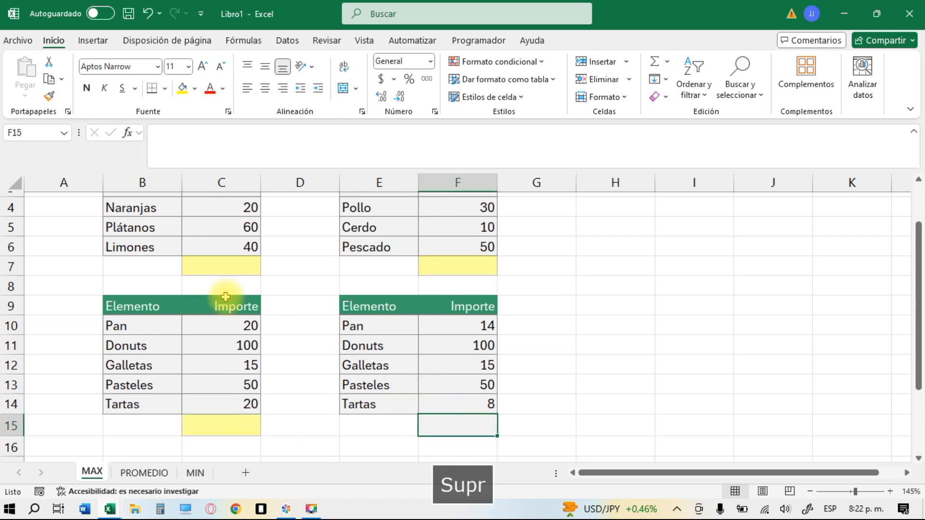
Step: Enter the label MAX under each of the four tables, in cells B7, E7, B15 and E15
click(155, 265)
text(ManzanasMAX)
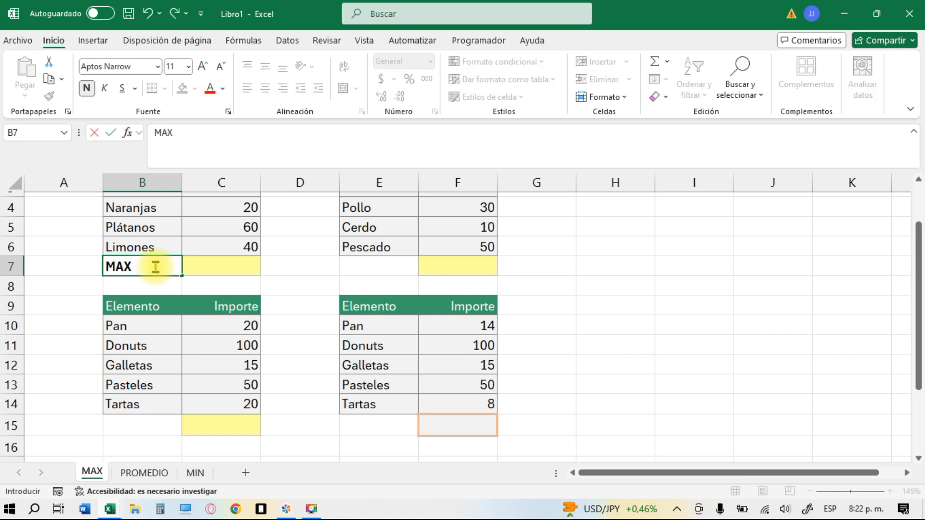
click(373, 264)
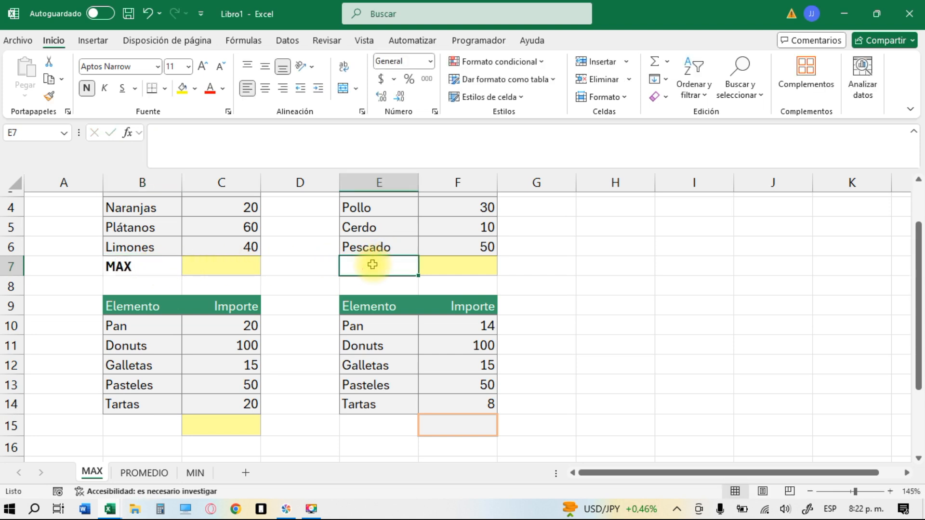
text(MAX)
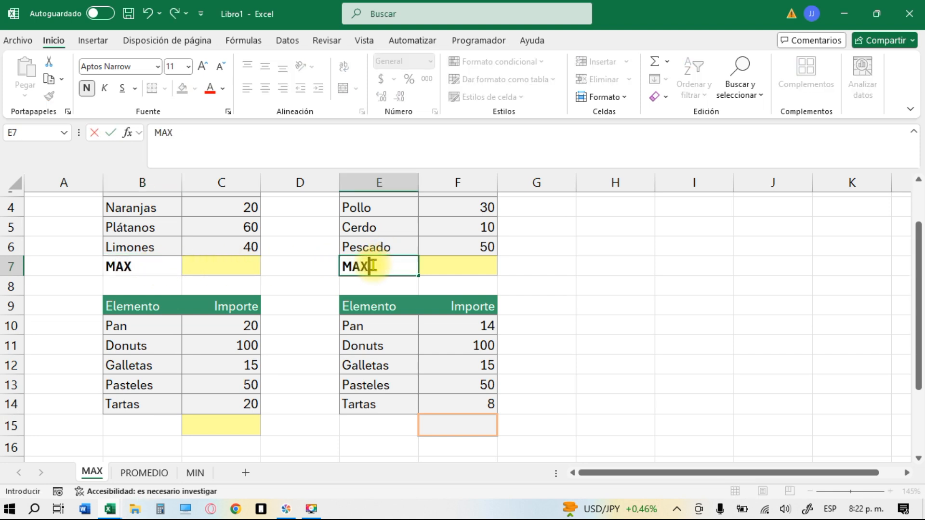
click(149, 425)
text(MAX)
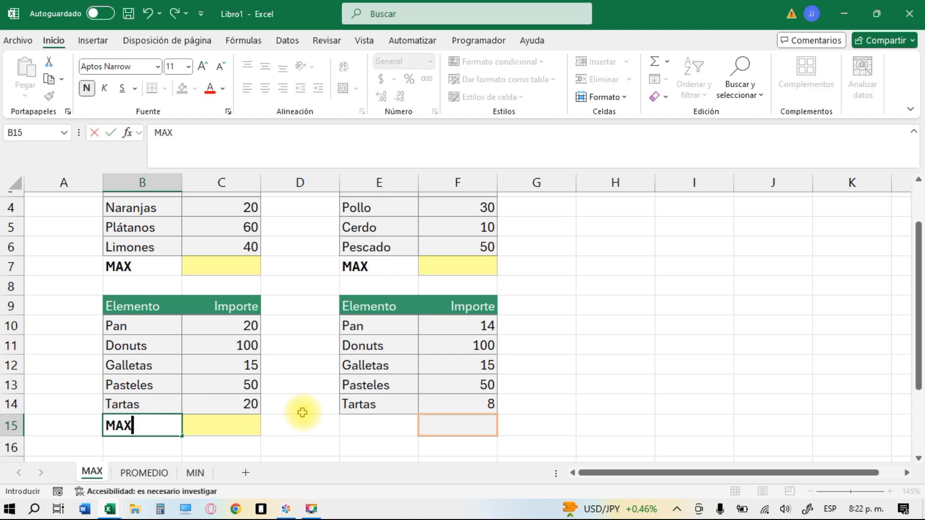
click(377, 422)
text(MAX)
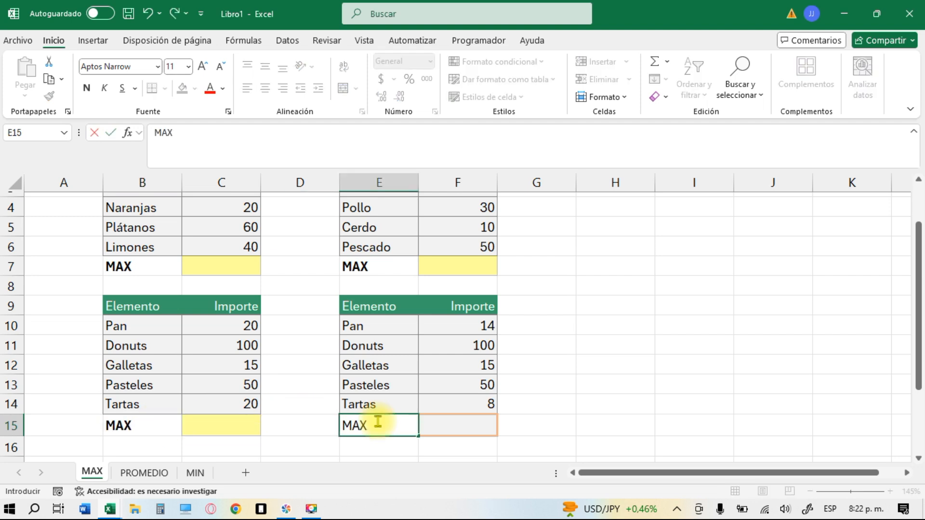
click(558, 421)
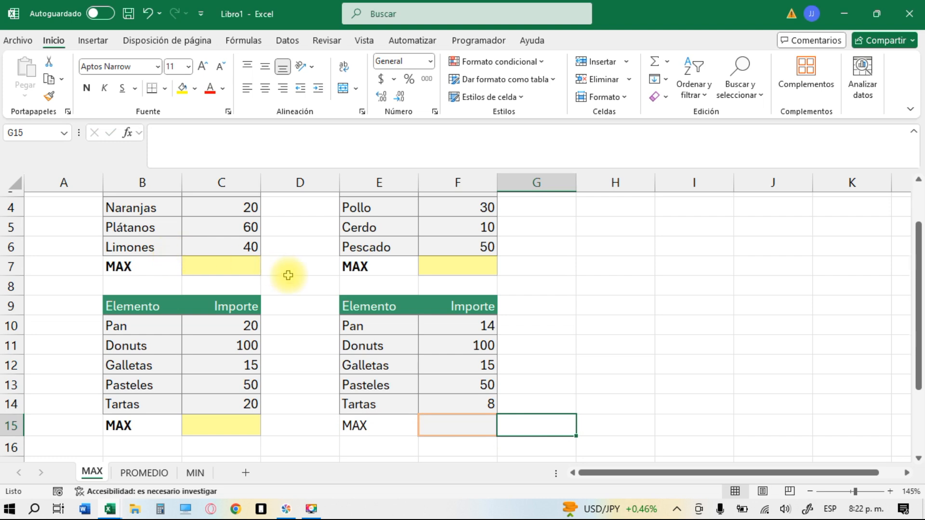
Step: Enter =MAX(C3;C4;C5;C6) in C7 to get the highest Fruta amount, referencing each cell individually
scroll(289, 273, up, 1)
click(232, 314)
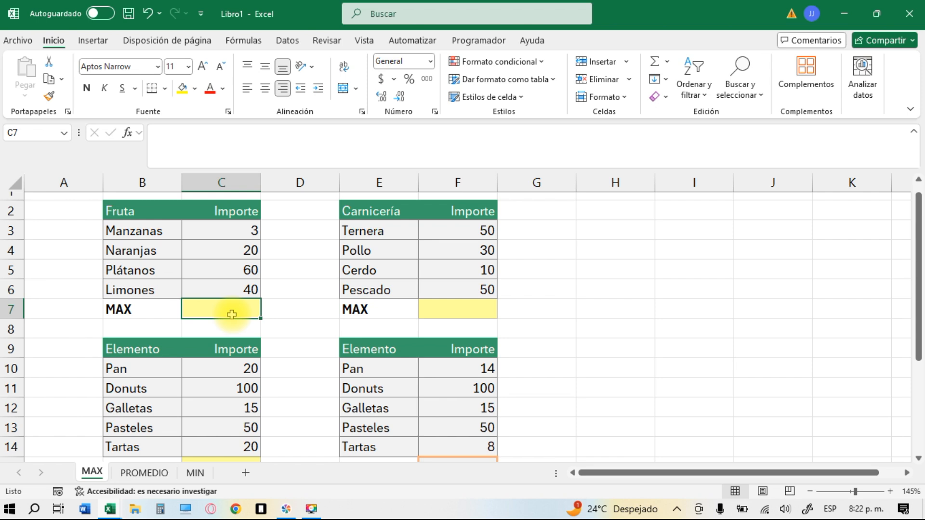
text(=MA)
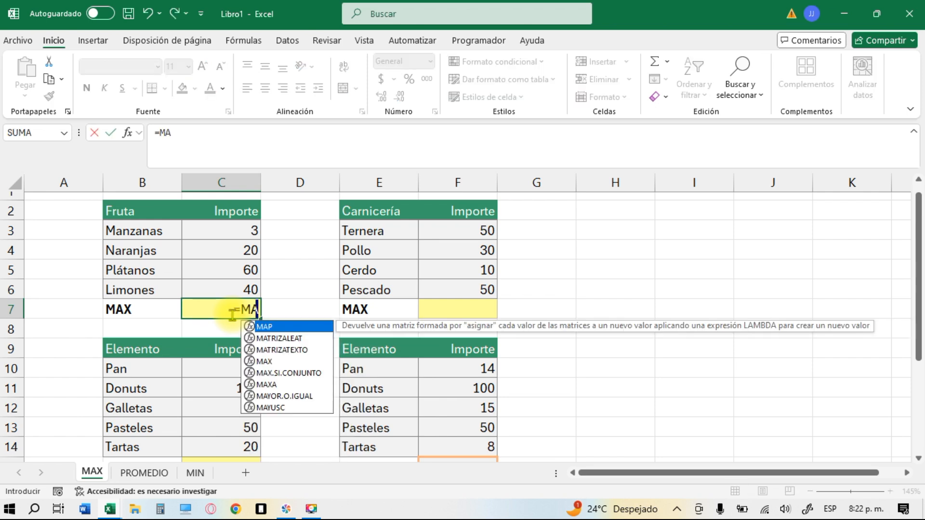
key(Down)
key(Down)
key(Down)
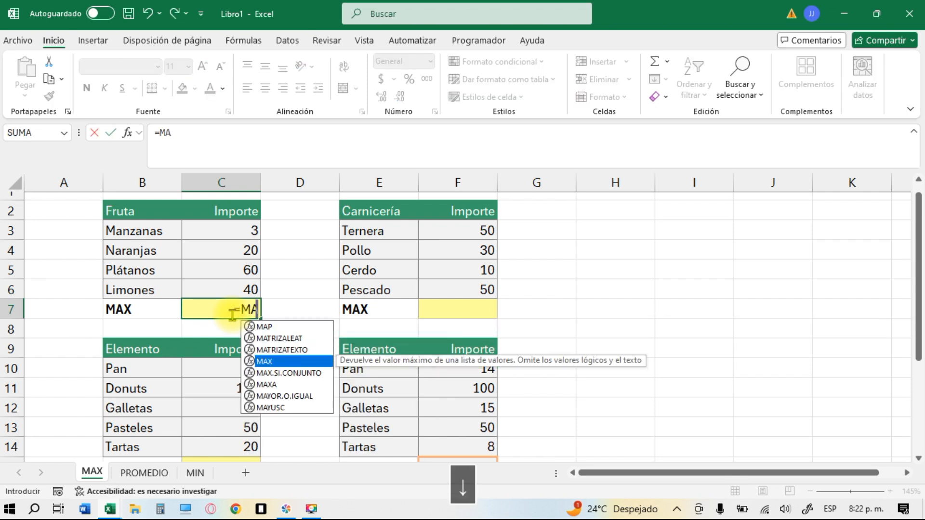
key(Tab)
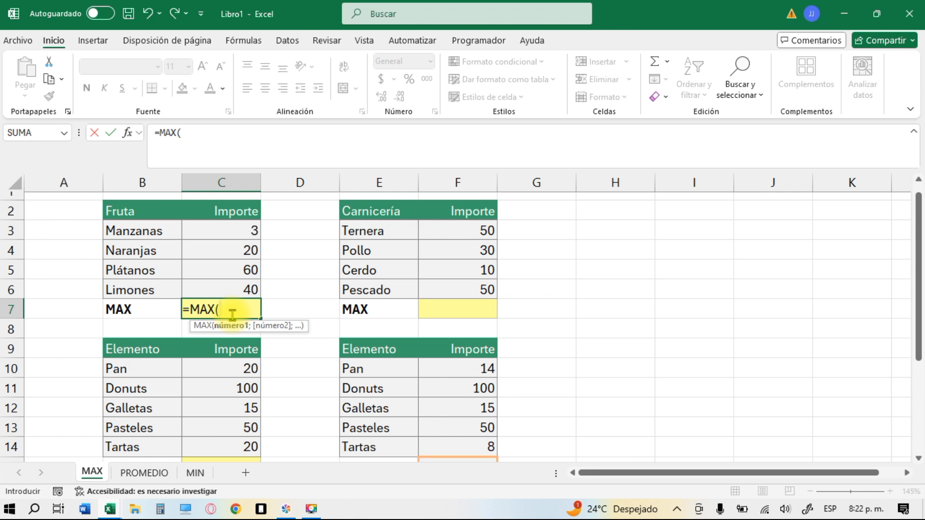
click(231, 235)
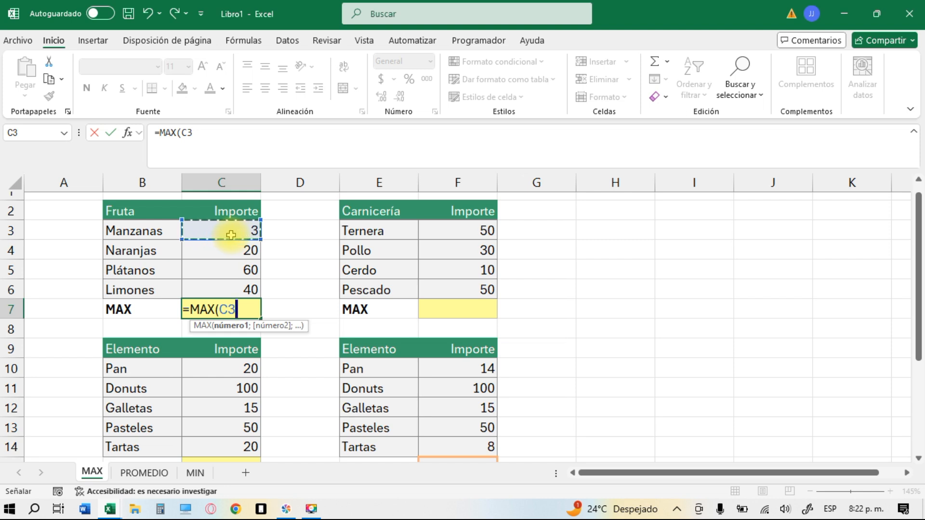
text(;)
click(219, 248)
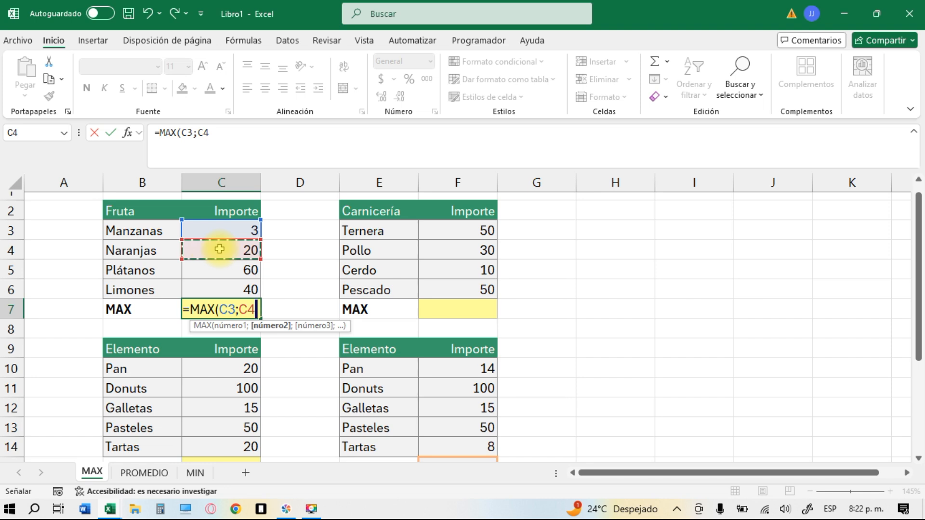
text(;)
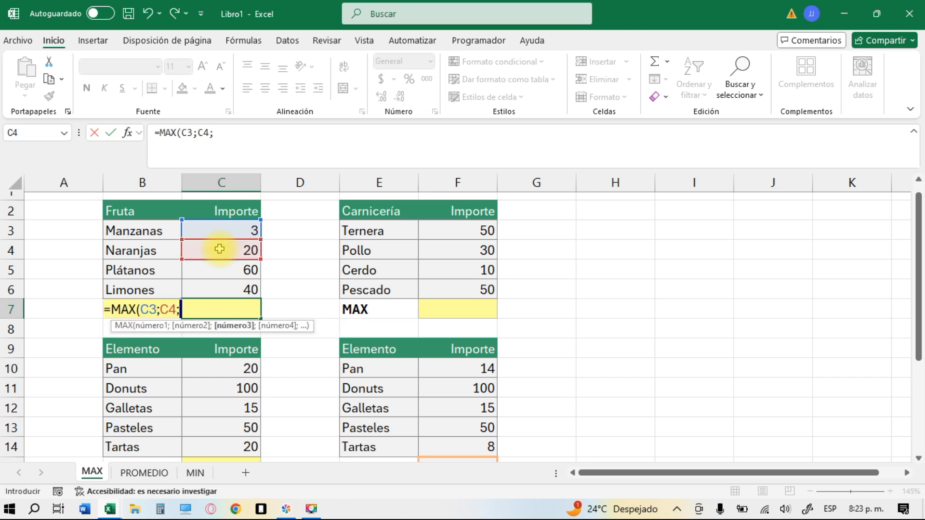
click(220, 270)
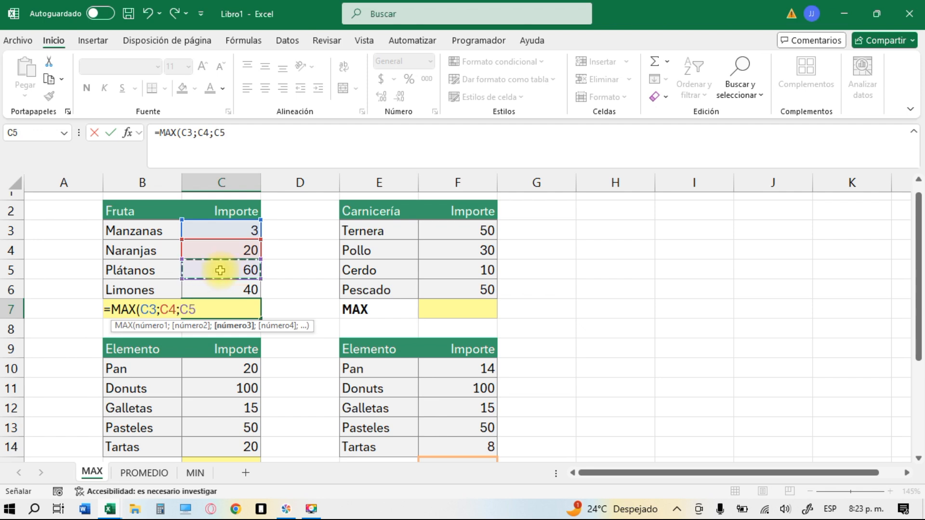
text(;)
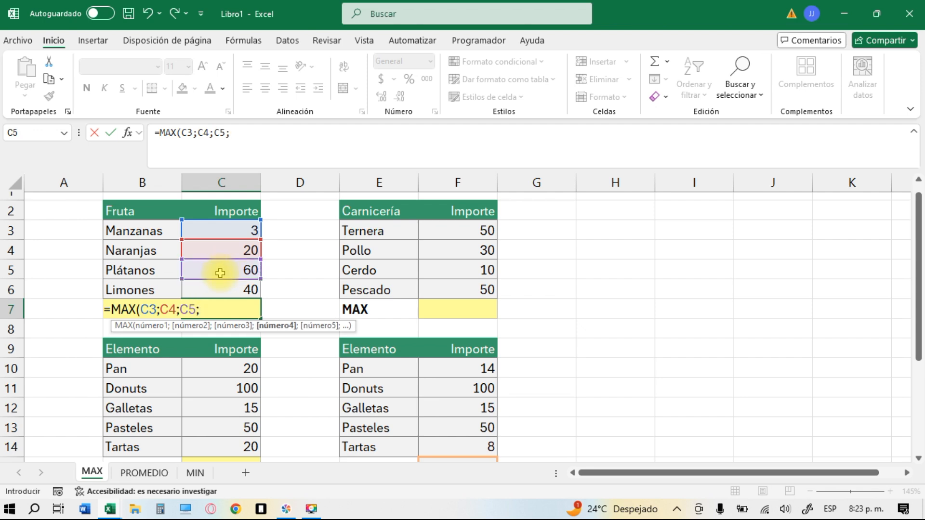
click(215, 289)
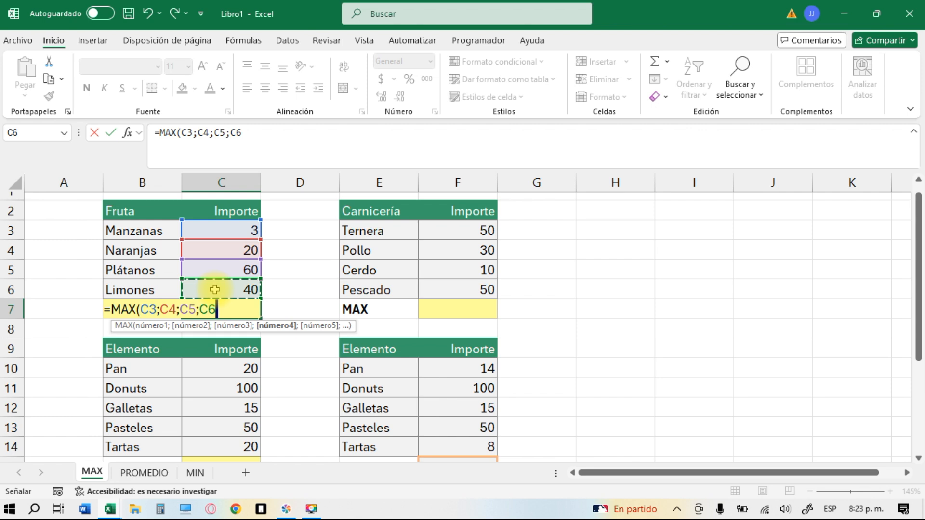
key(Return)
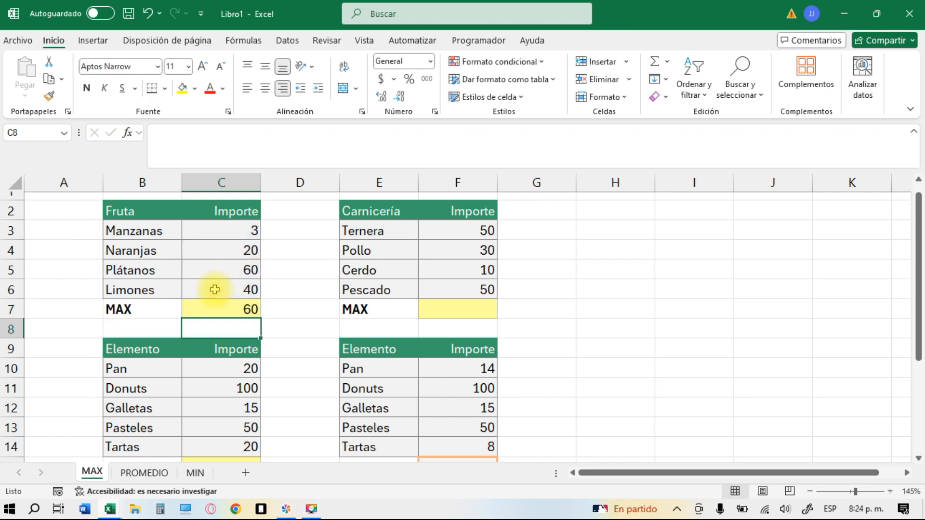
Step: Enter =MAX(F3:F6) in F7 to get the highest Carnicería amount from the cell range
click(446, 308)
text(=MAX)
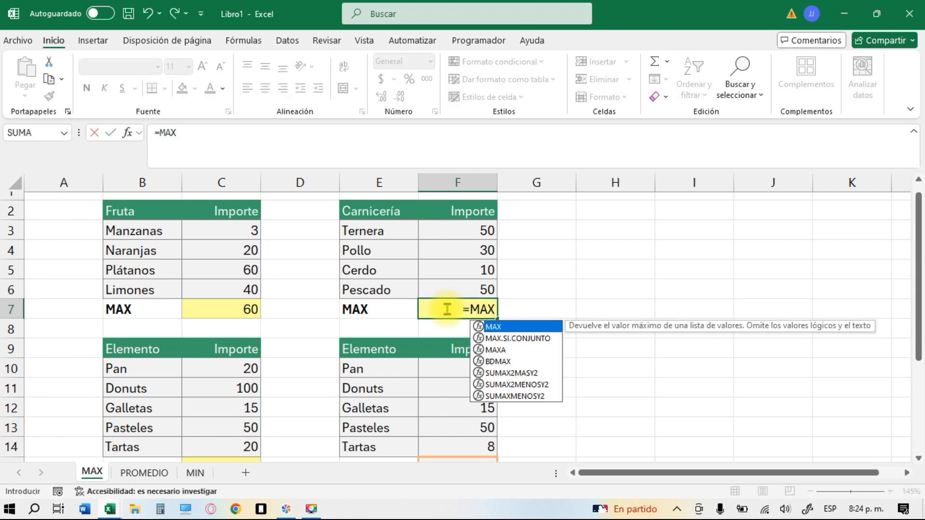
key(Tab)
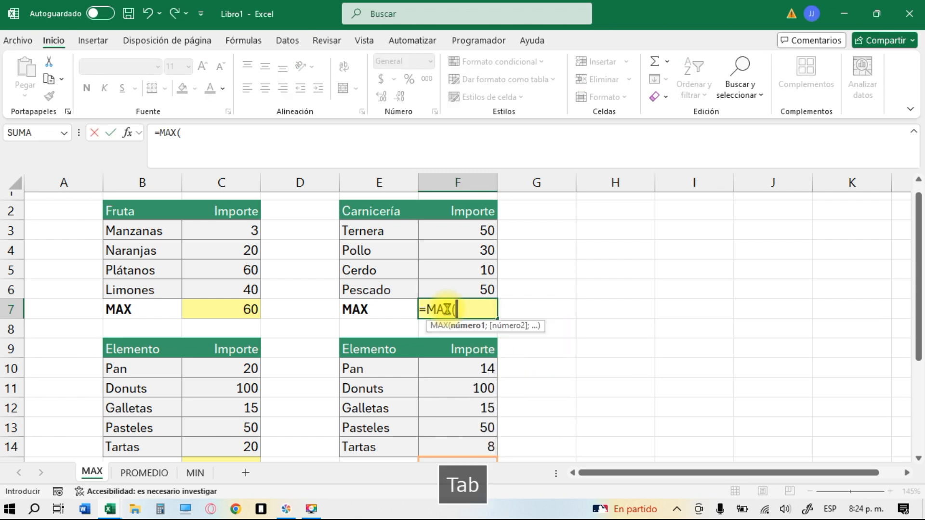
click(446, 230)
drag(445, 247, 440, 291)
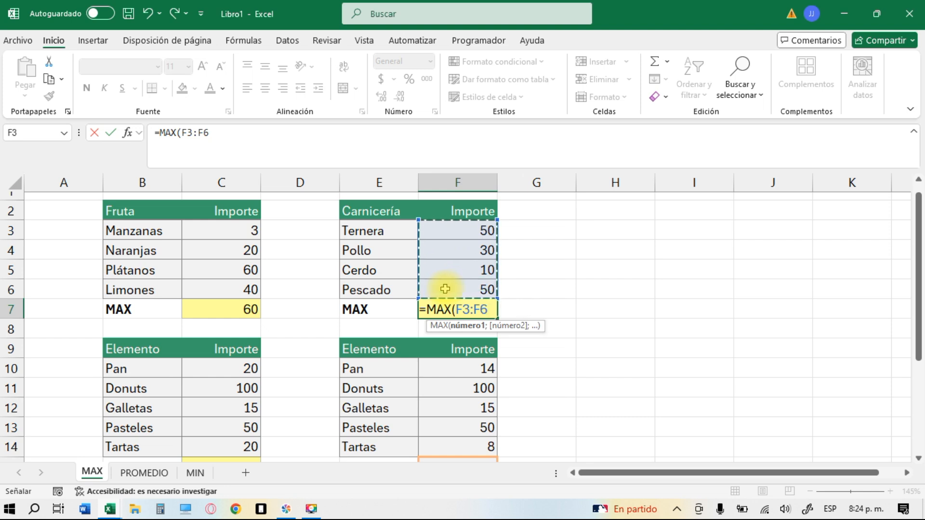
key(Return)
Step: Insert the AutoSum Máx function in C15 for the amounts from Pan to Tartas above it
scroll(547, 309, down, 1)
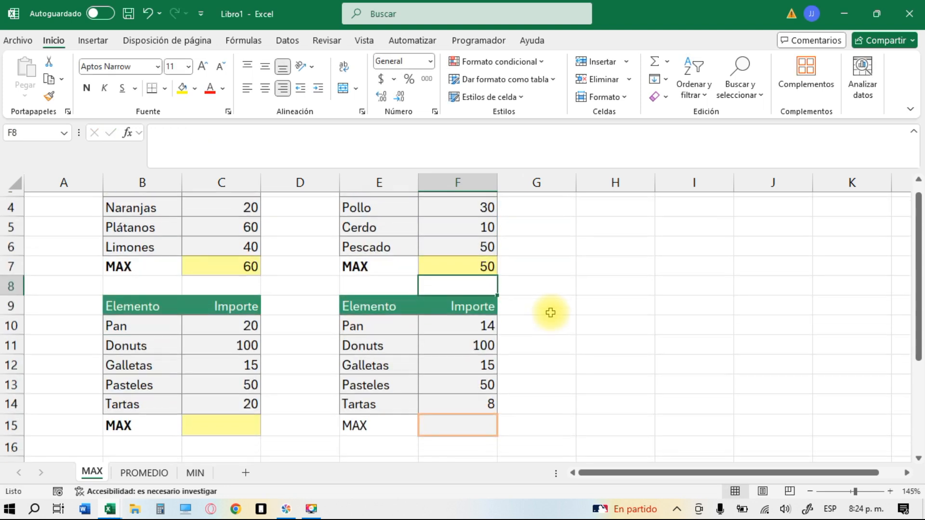
click(216, 428)
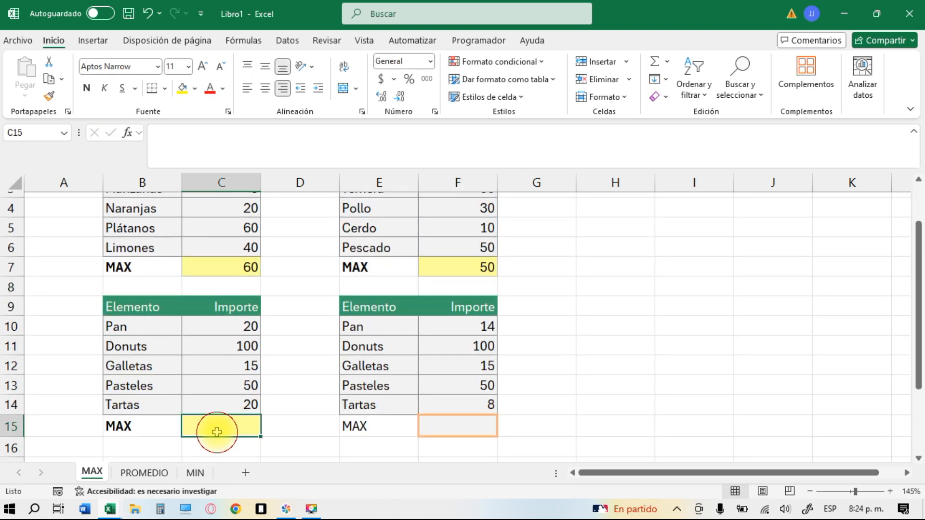
click(666, 62)
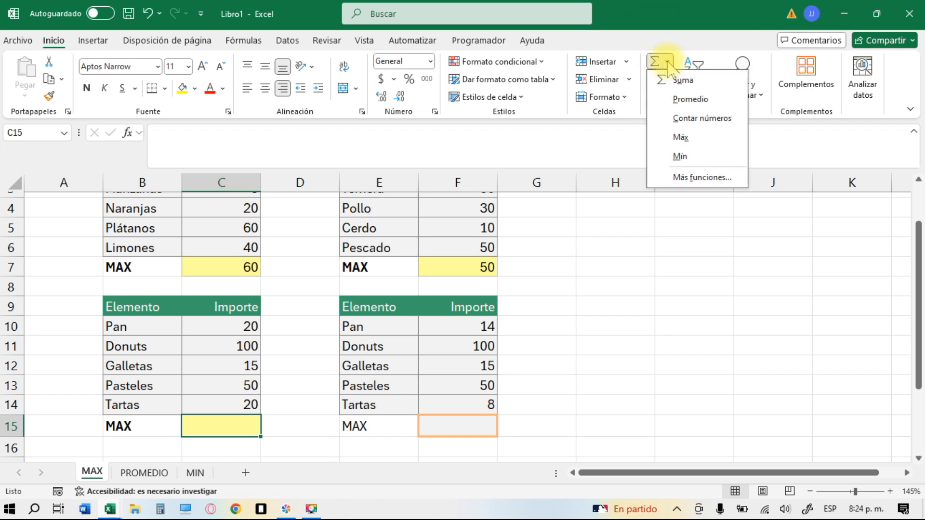
click(680, 138)
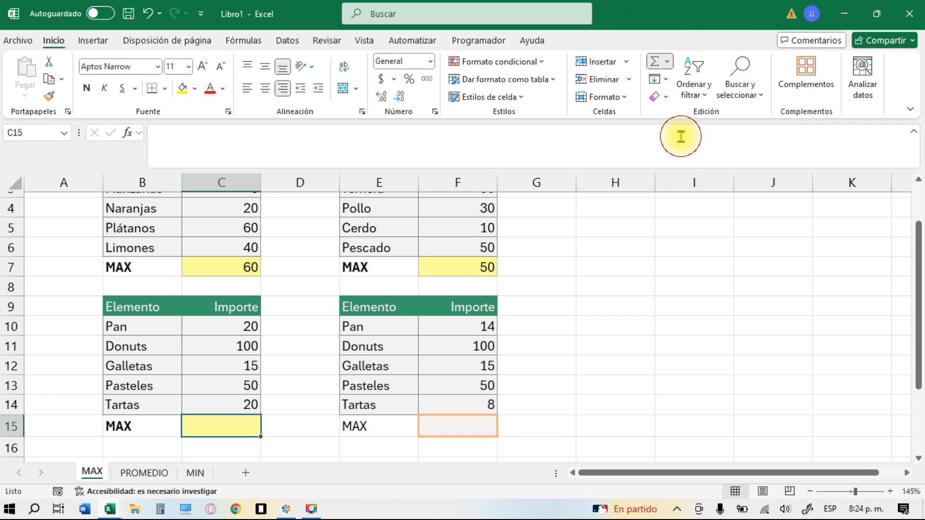
key(Tab)
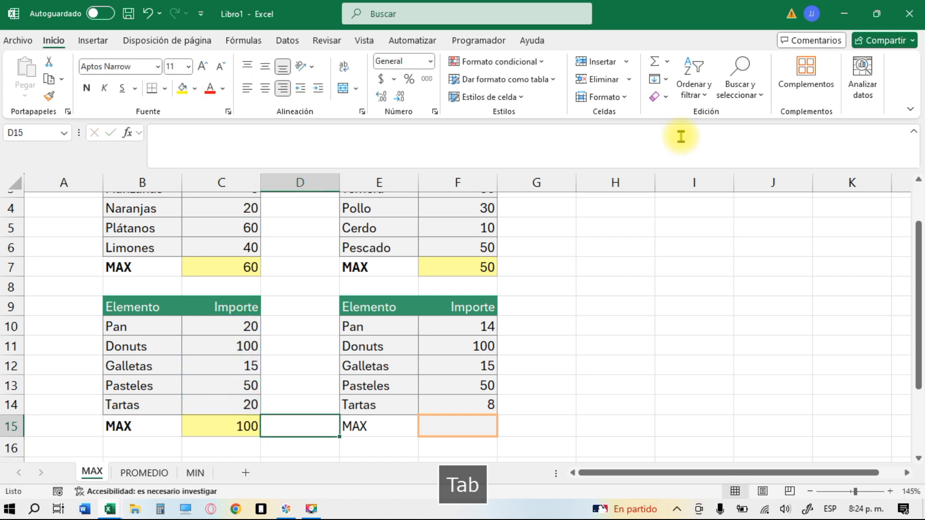
Step: Insert the AutoSum Máx function in F15 for the amounts in F10:F14
key(Tab)
key(Tab)
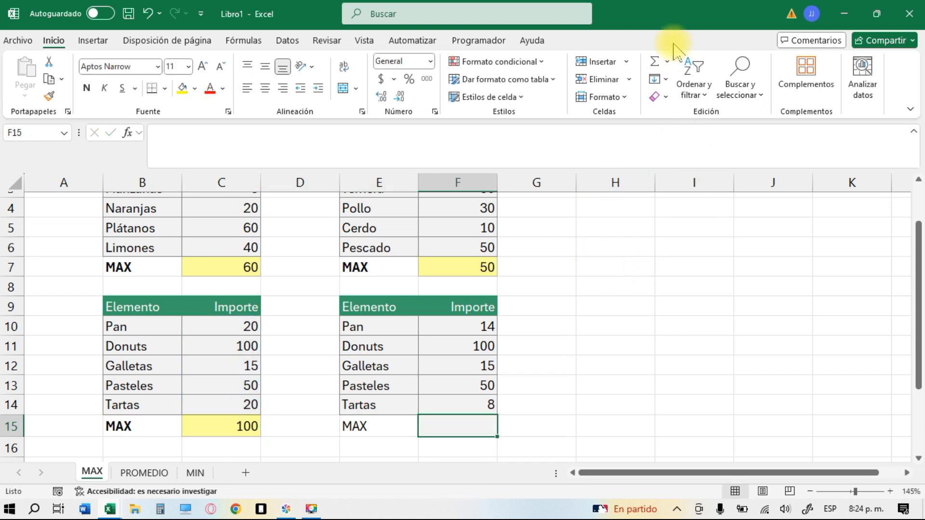
click(666, 61)
click(686, 138)
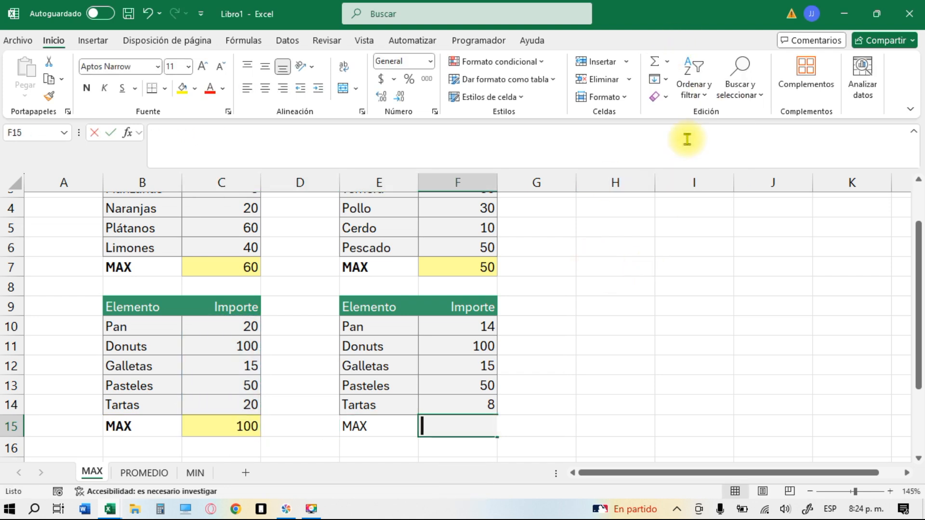
key(Return)
Step: Review the MAX results in C7, F7, C15 and F15 against the amounts in their tables
scroll(650, 301, up, 2)
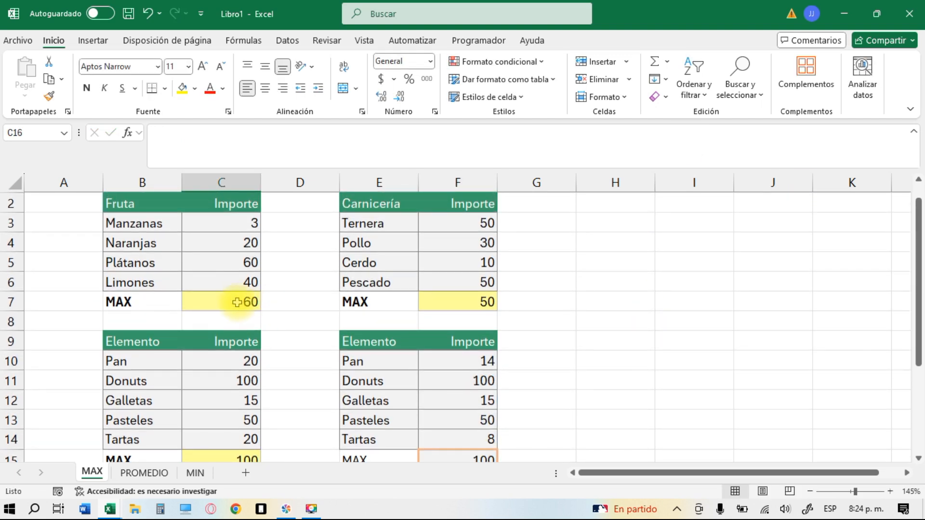
click(243, 299)
drag(237, 213, 244, 300)
click(243, 261)
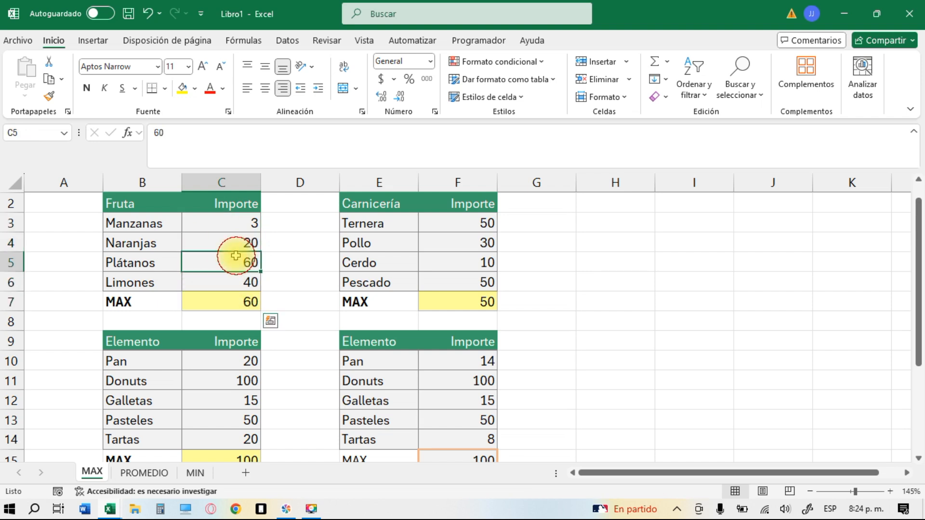
click(478, 218)
click(473, 298)
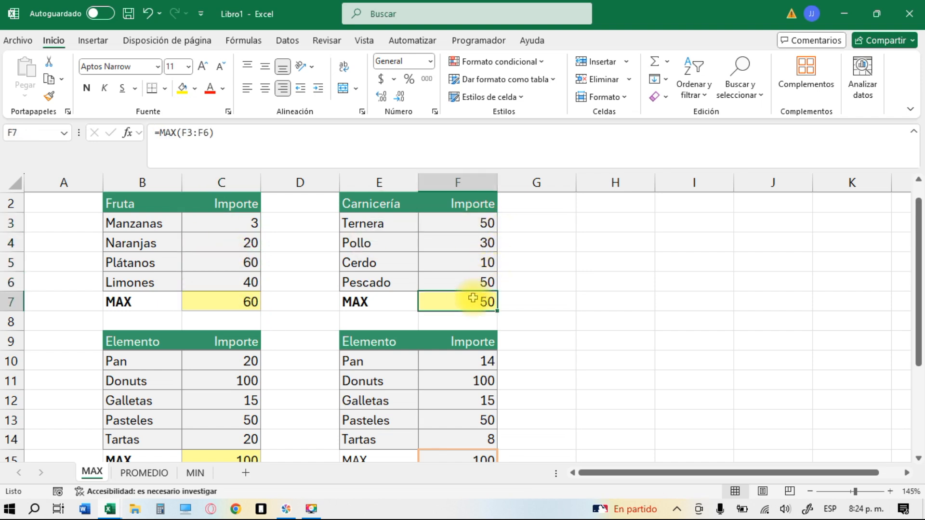
scroll(474, 299, down, 1)
click(236, 336)
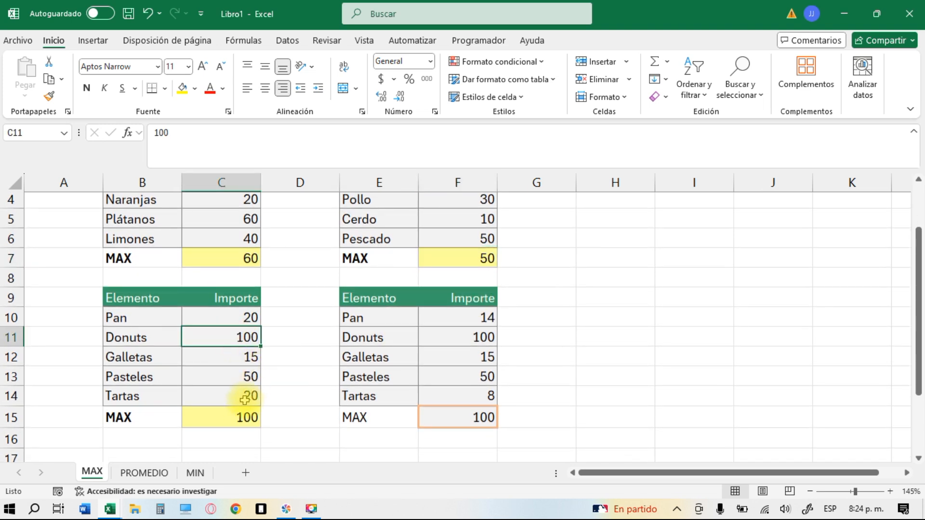
click(243, 417)
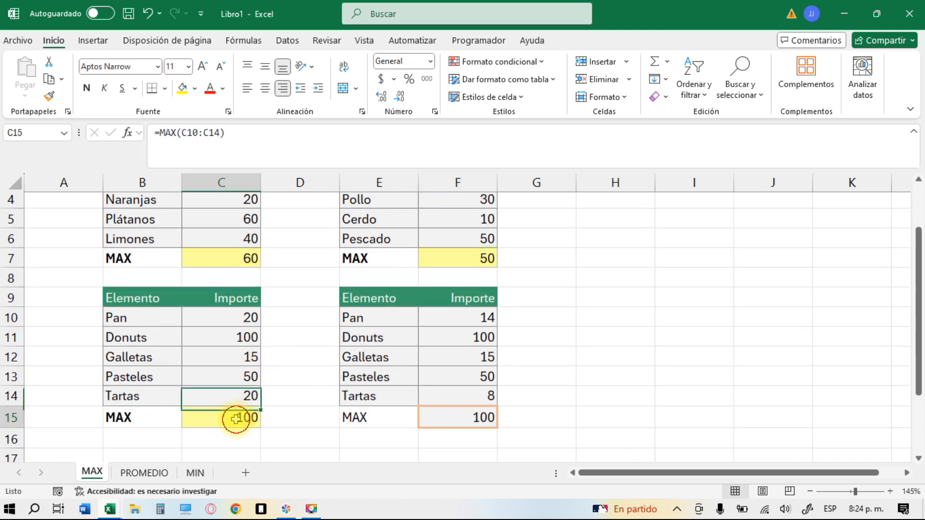
click(458, 337)
click(467, 418)
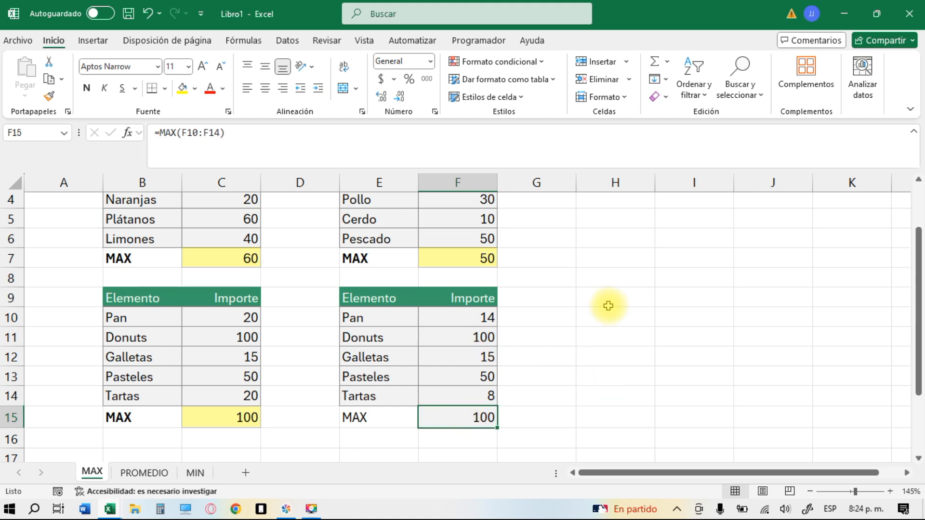
Step: Look through the MIN, PROMEDIO and MAX sheets to compare their results
scroll(607, 305, up, 2)
ctrl+scroll(607, 305, down, 2)
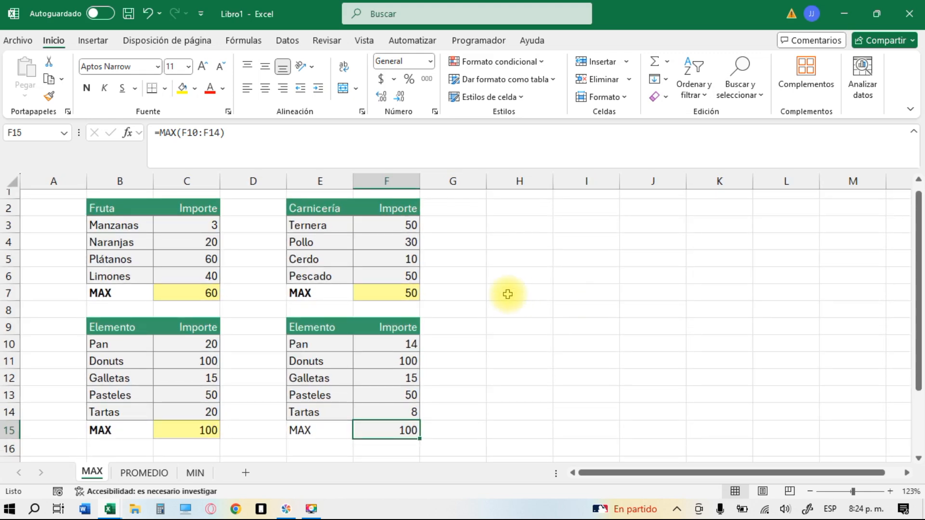
click(196, 472)
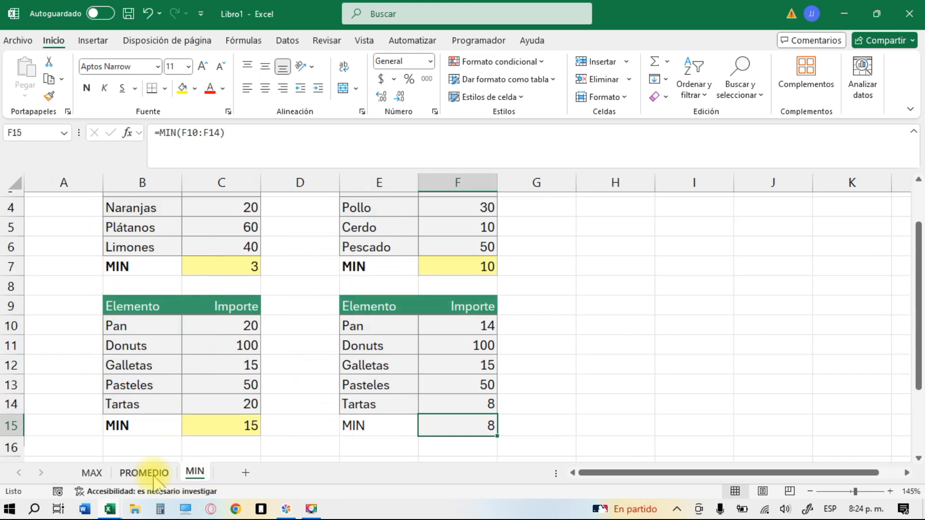
click(145, 473)
click(91, 473)
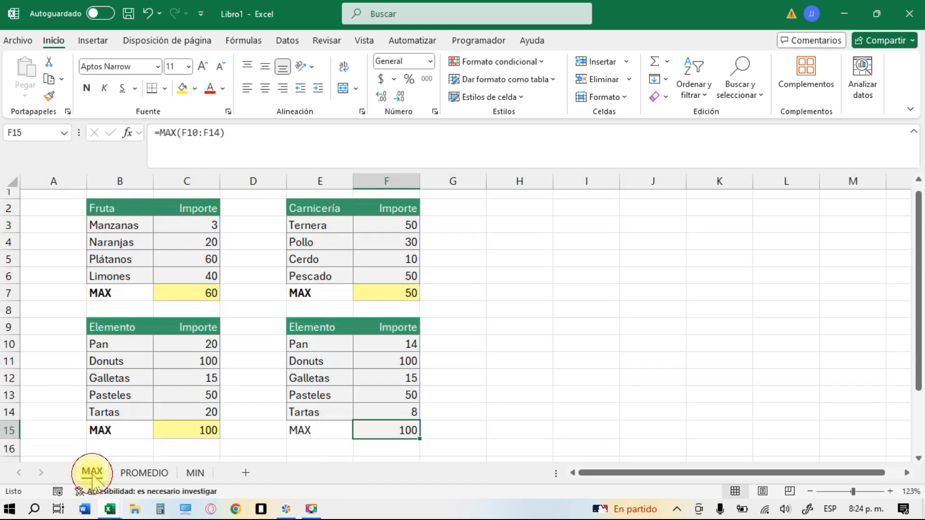
click(195, 473)
click(145, 472)
click(89, 472)
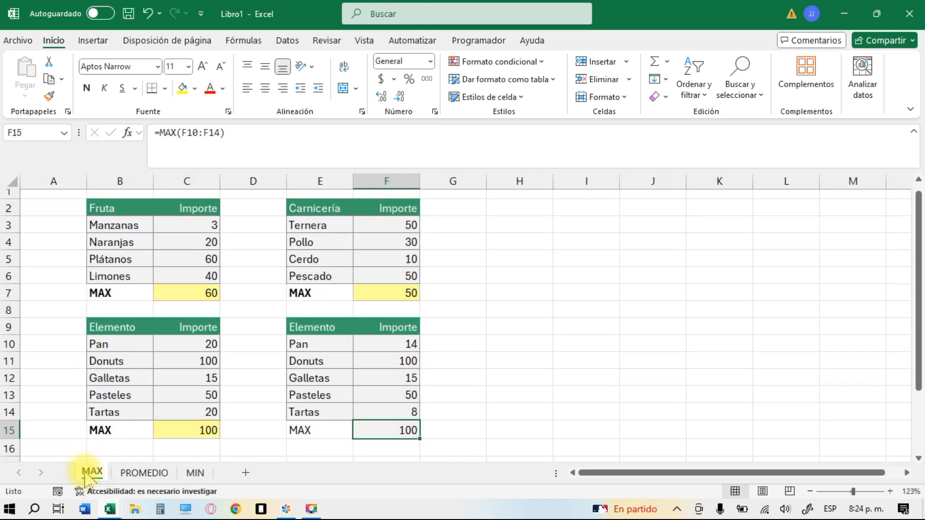
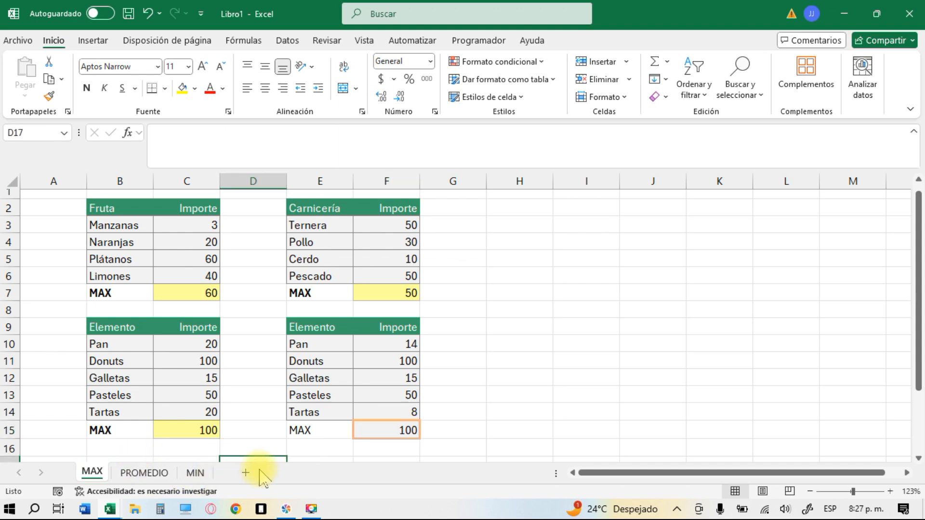
Step: Add a new worksheet after the MAX sheet and enter LUNES in cell A1
click(246, 473)
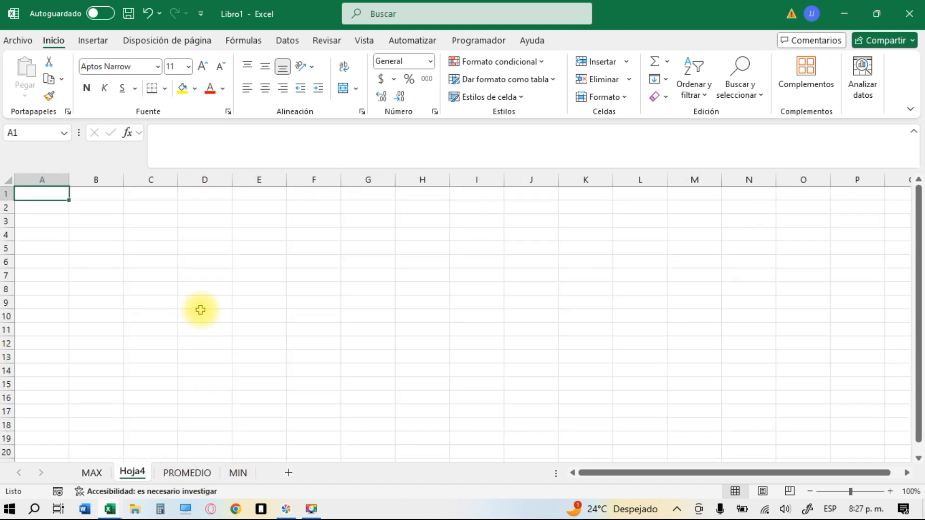
ctrl+scroll(201, 310, up, 5)
scroll(200, 309, up, 5)
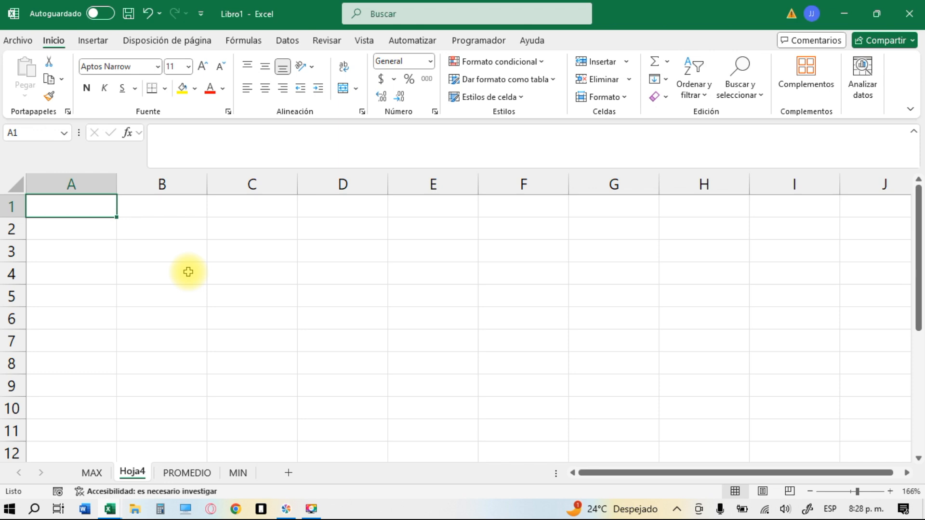
click(150, 245)
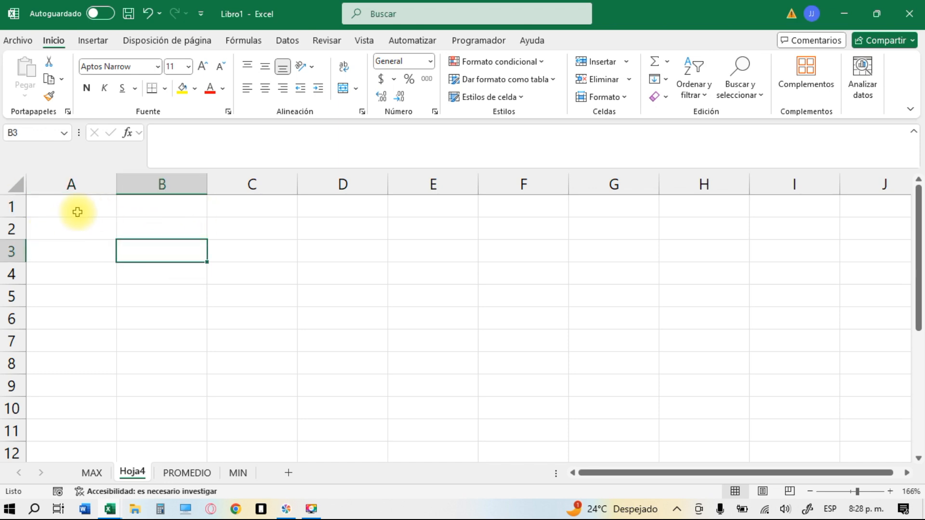
click(83, 213)
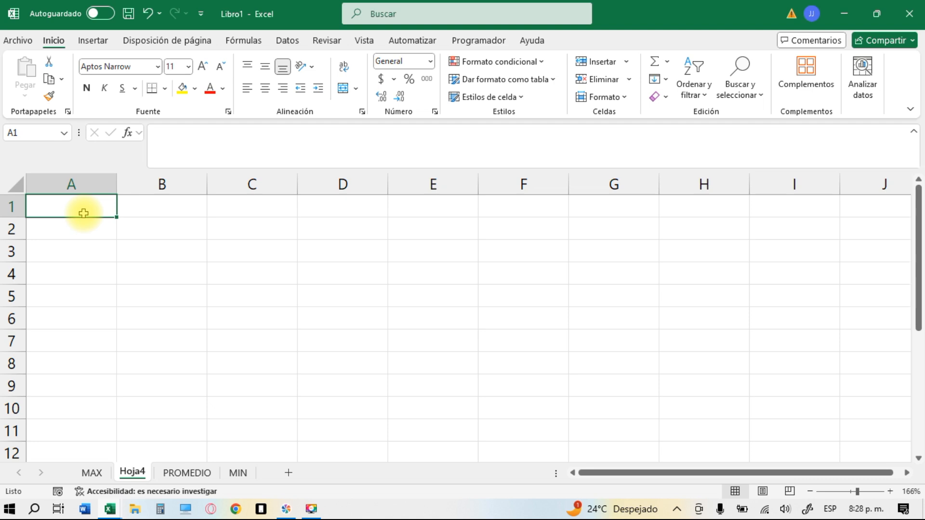
text(LUNES)
key(Return)
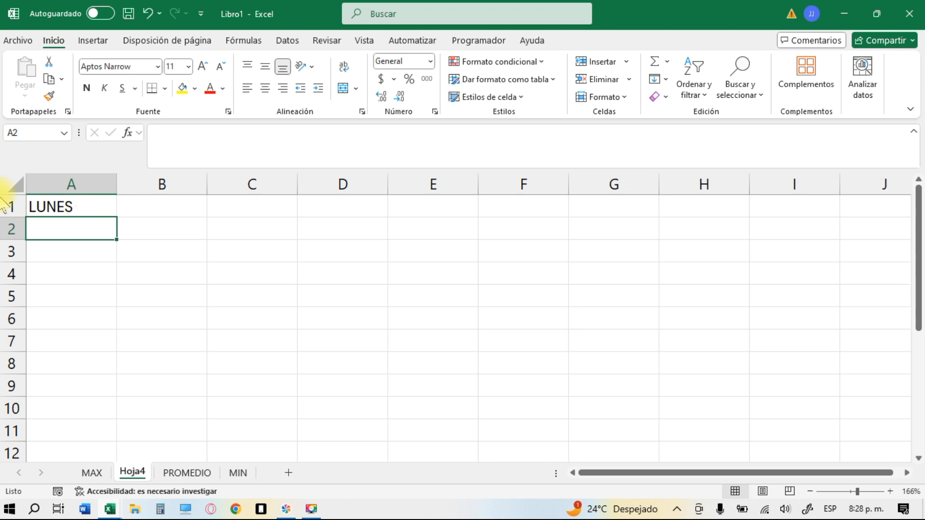
scroll(120, 234, up, 2)
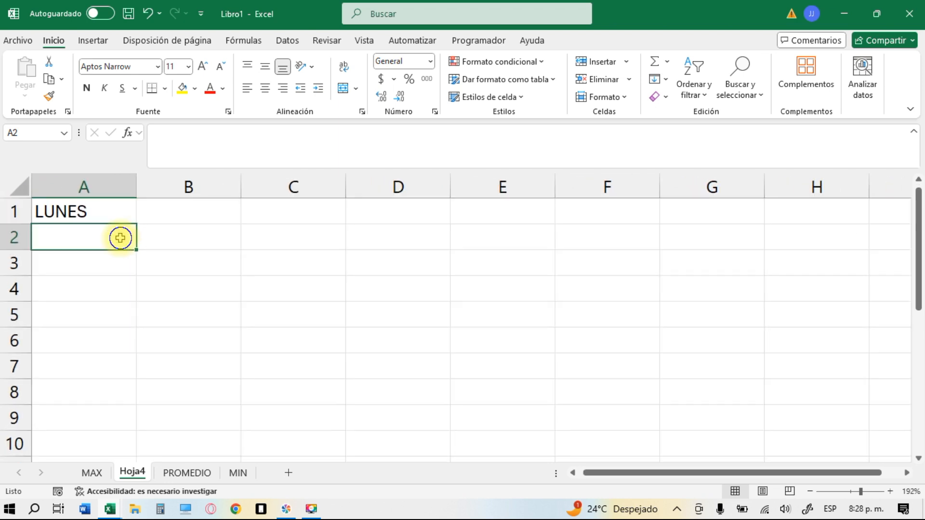
right_click(121, 238)
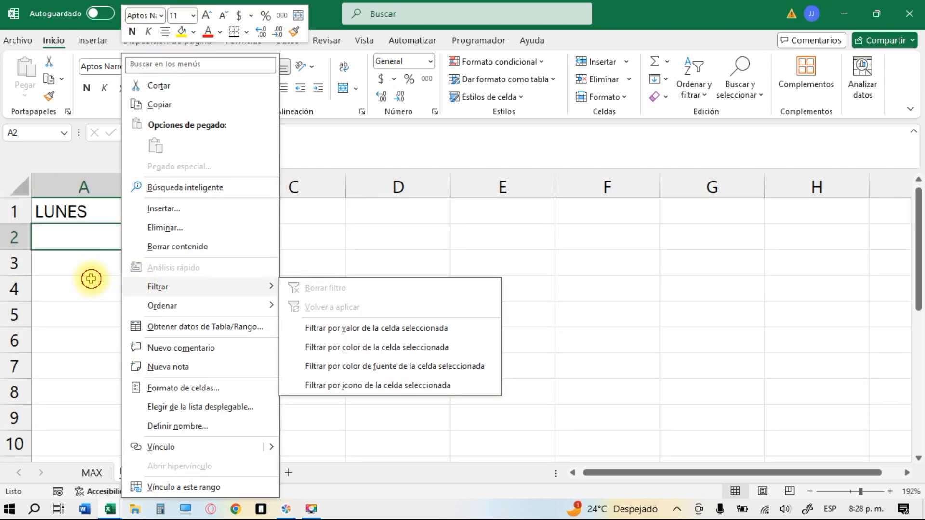
click(91, 278)
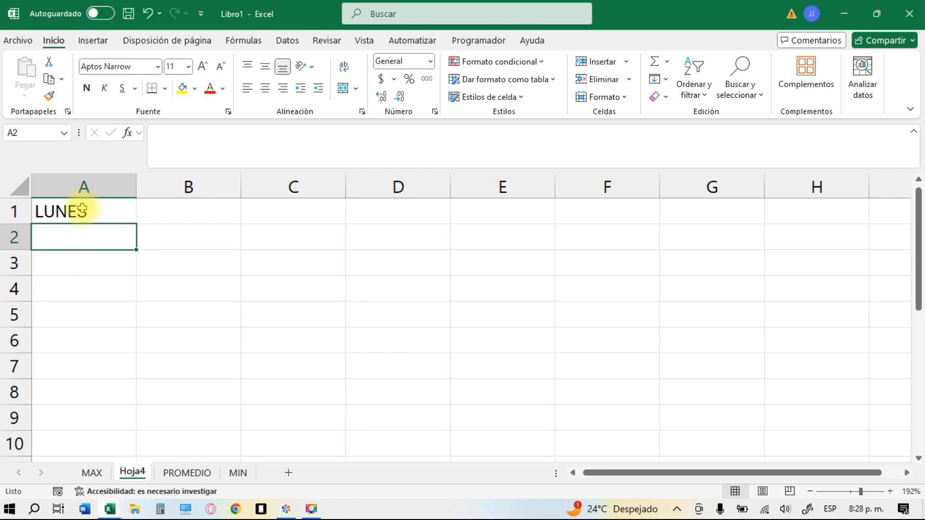
Step: Select the range A1:B3 starting from the LUNES cell, twice, clearing the selection each time
click(82, 210)
ctrl+scroll(139, 256, up, 10)
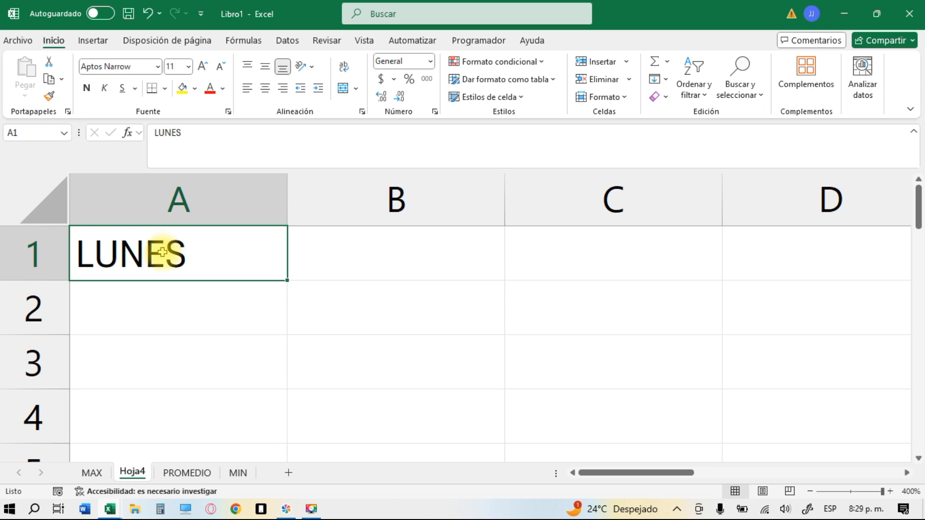
mouse_move(162, 251)
mouse_down()
mouse_move(197, 322)
mouse_move(341, 373)
mouse_move(412, 385)
mouse_up()
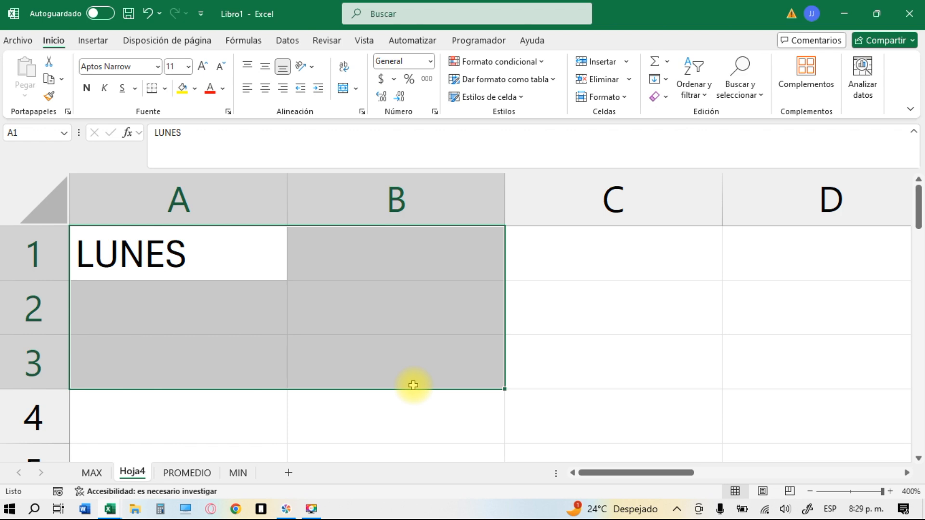
click(161, 244)
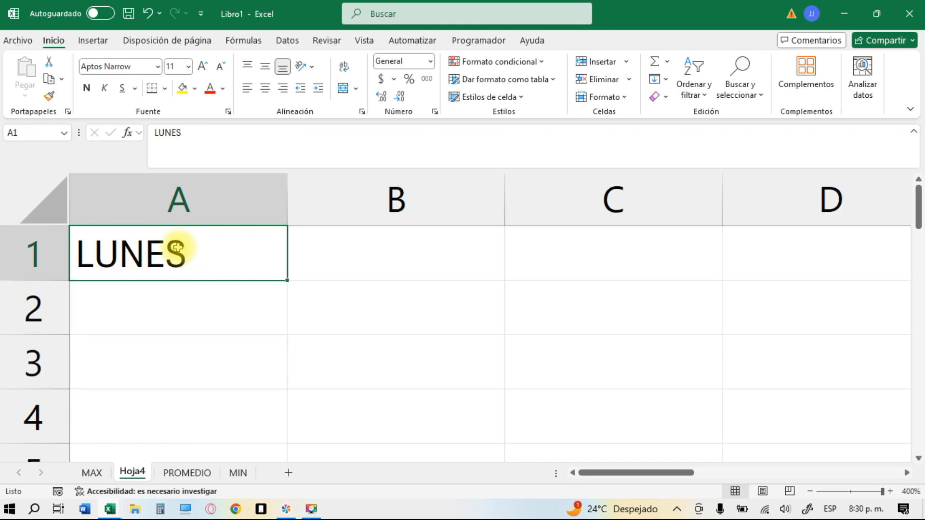
drag(181, 252, 439, 380)
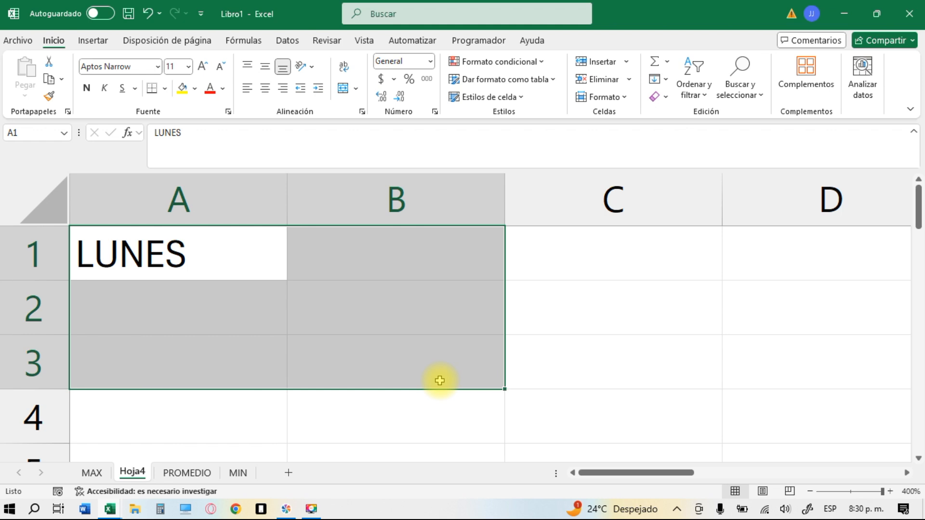
click(198, 325)
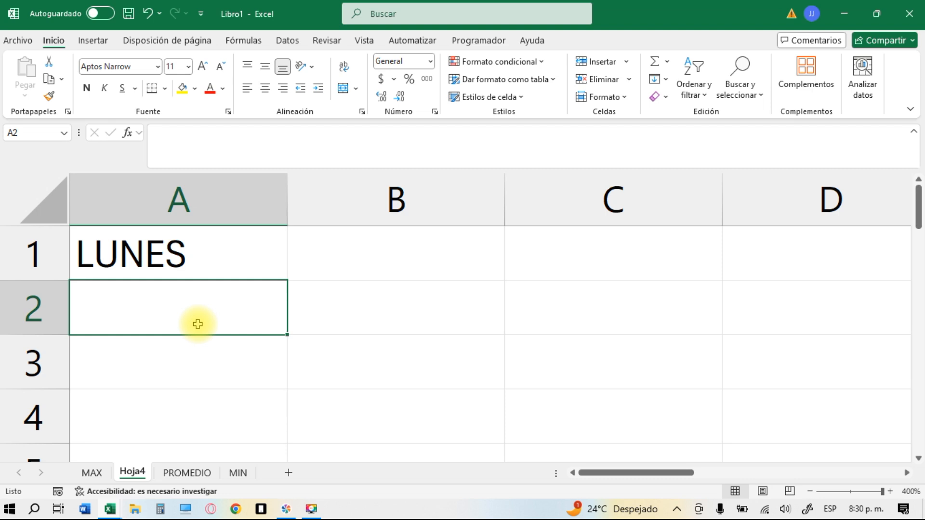
Step: Move the LUNES cell from A1 to B3
click(180, 258)
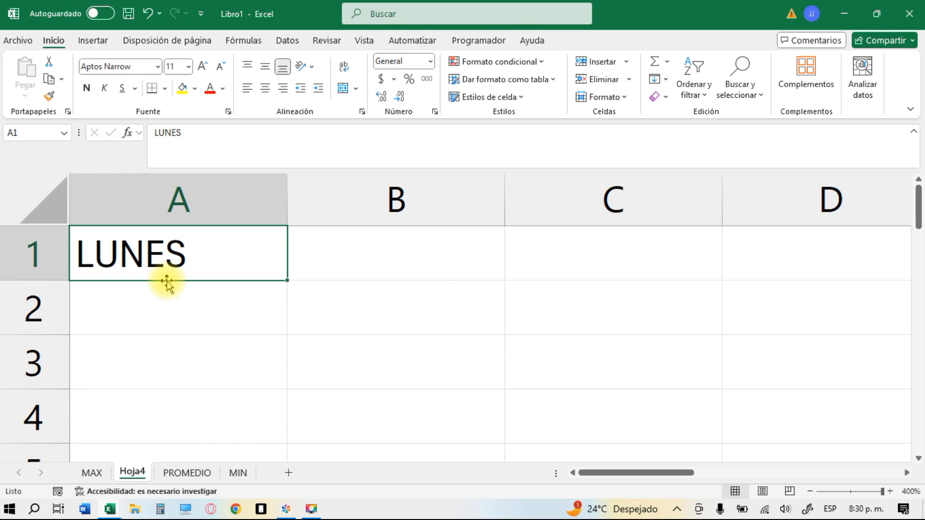
drag(167, 282, 339, 357)
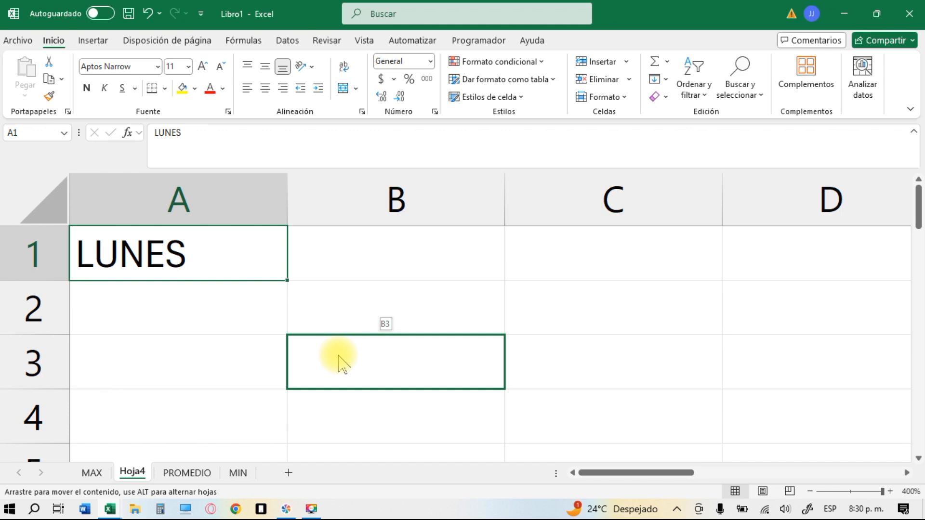
drag(339, 358, 337, 354)
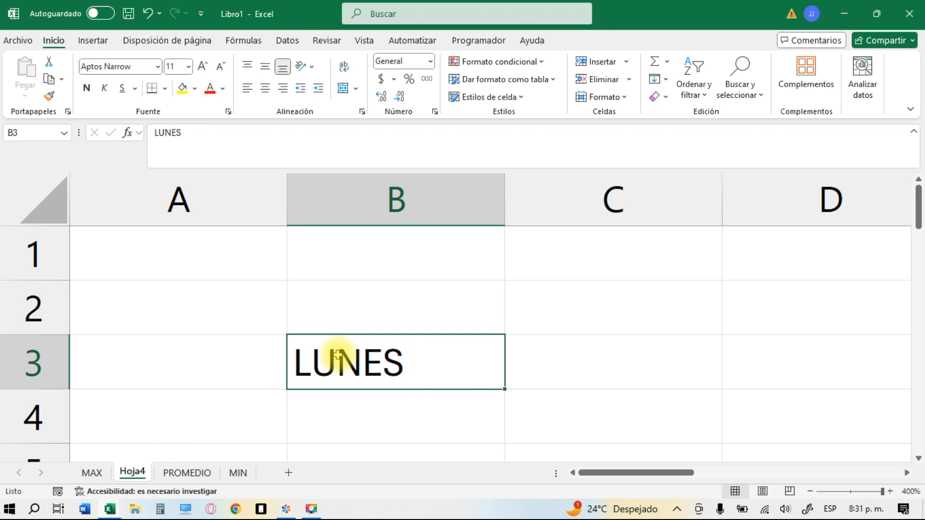
Step: Enter MARTES in cell B4, directly below LUNES
scroll(513, 363, right, 3)
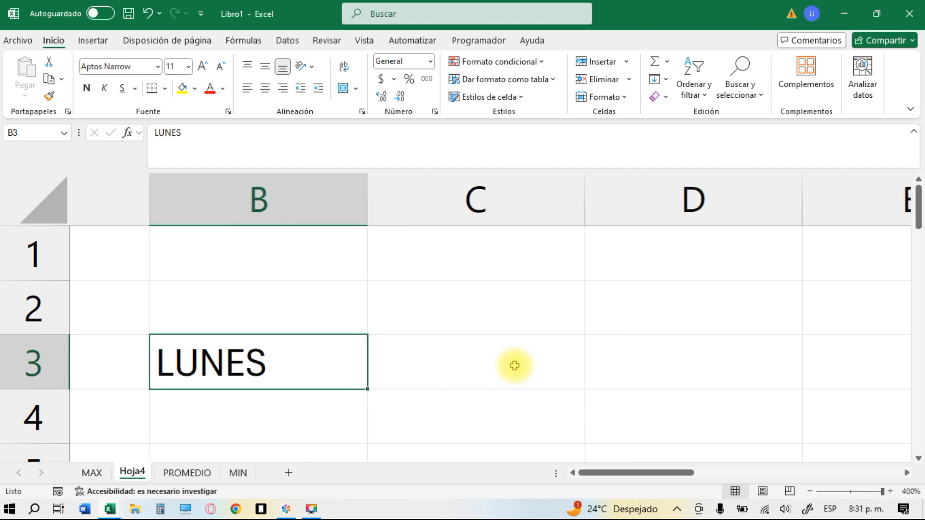
click(259, 407)
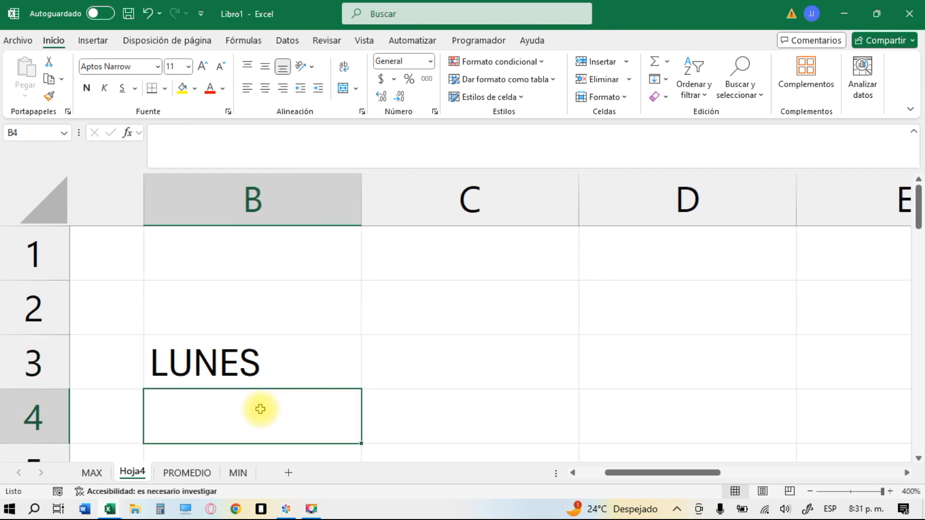
text(MARTES)
key(Return)
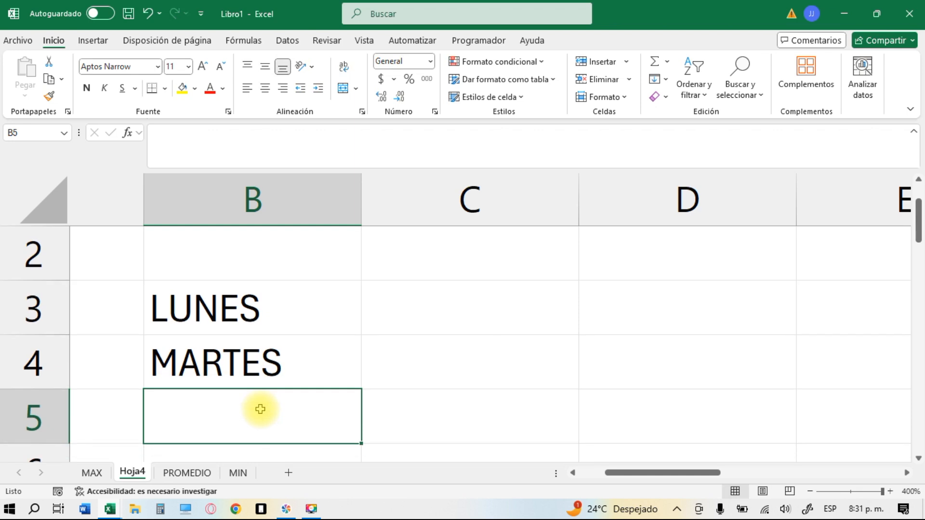
Step: Move the LUNES and MARTES cells together from B3:B4 to D3:D4
scroll(336, 403, left, 3)
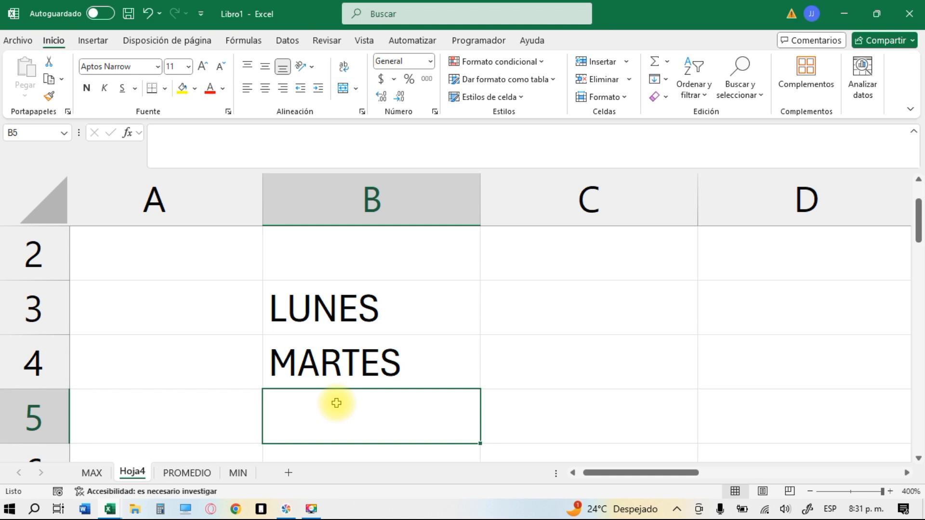
click(338, 305)
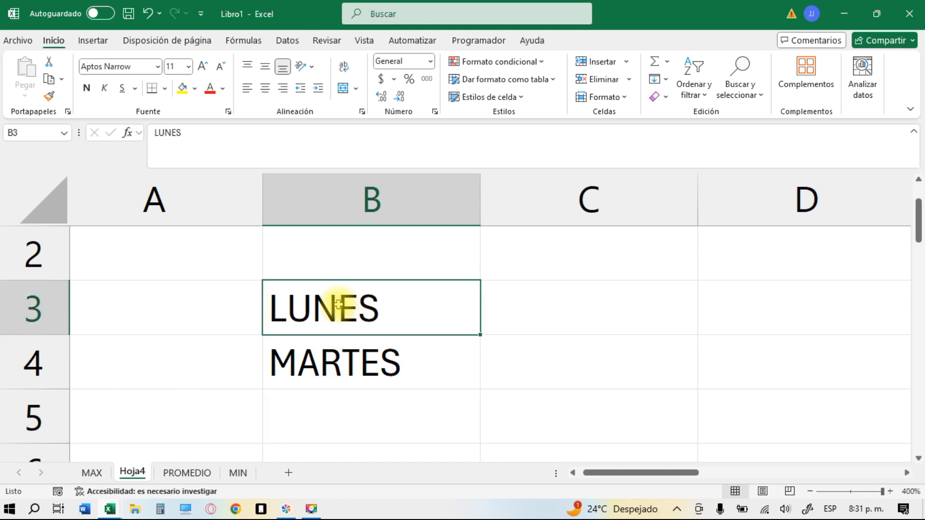
drag(339, 304, 338, 360)
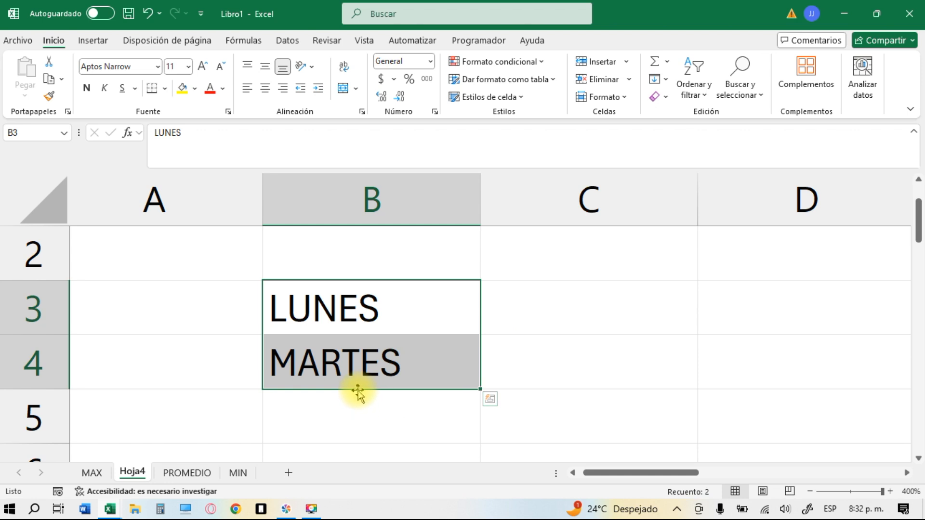
drag(357, 388, 788, 376)
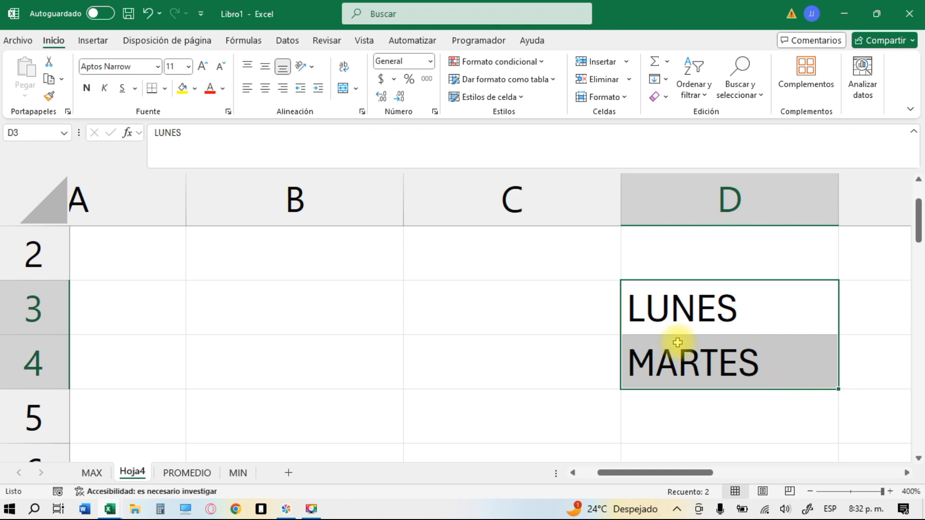
Step: Move only the LUNES cell from D3 to A1
scroll(452, 335, left, 2)
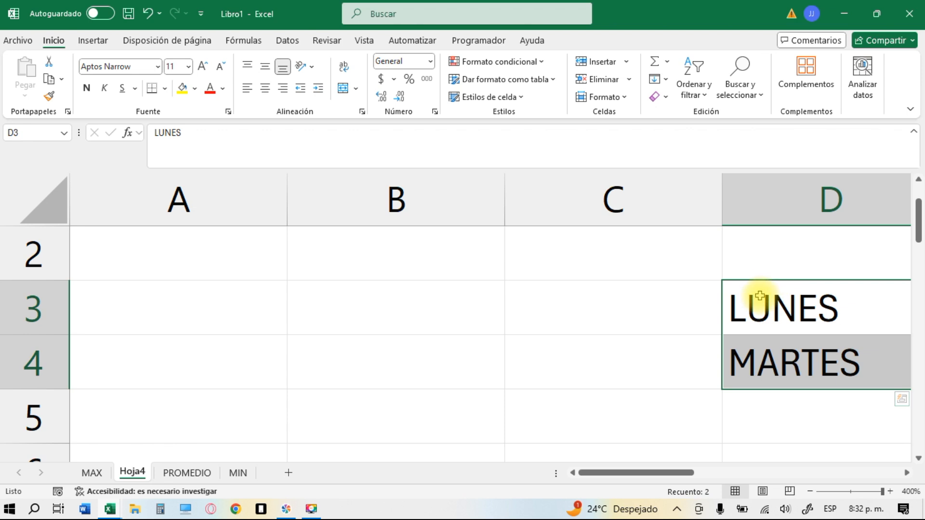
click(760, 310)
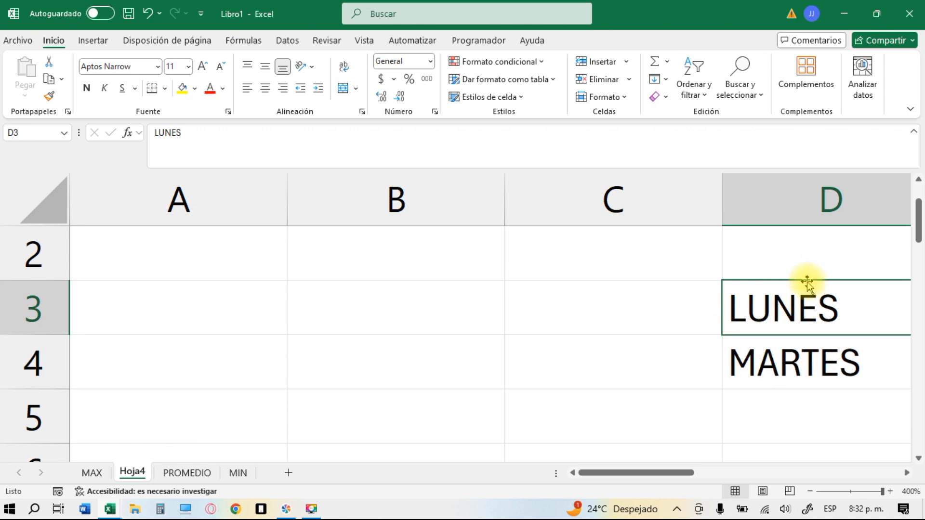
drag(807, 282, 129, 248)
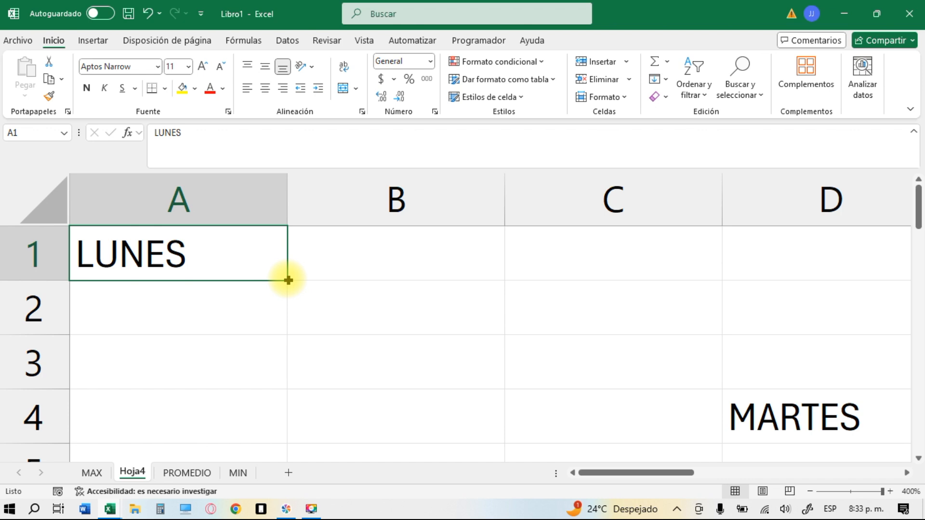
Step: Autofill the weekday series from LUNES in A1 down to DOMINGO in A7
drag(288, 281, 288, 280)
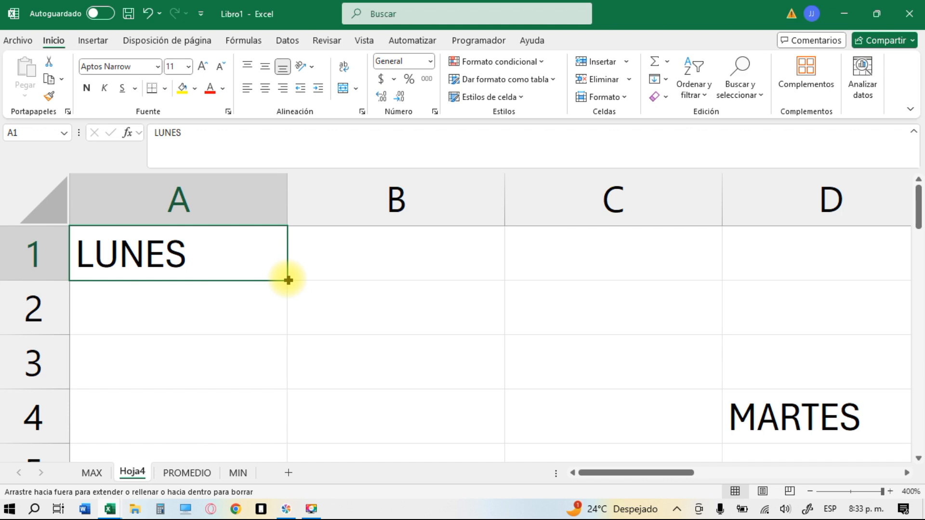
drag(288, 280, 283, 374)
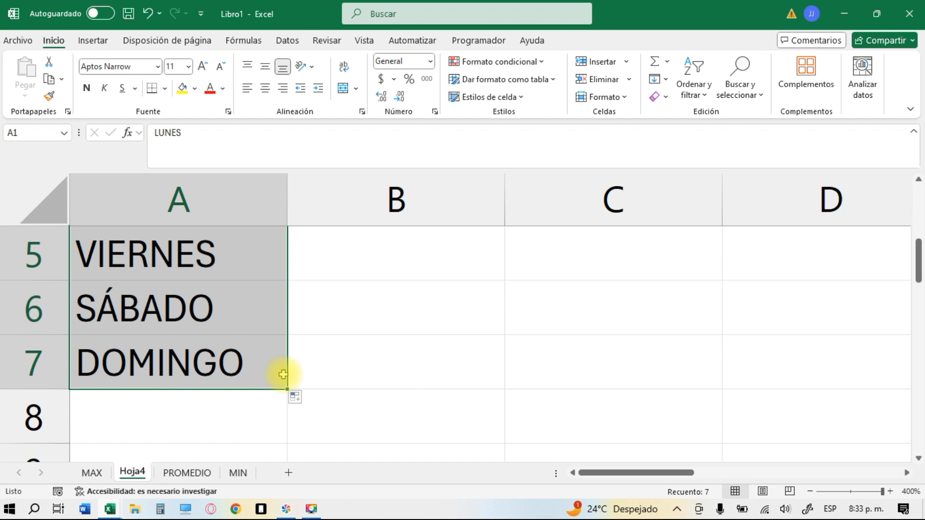
scroll(265, 314, up, 2)
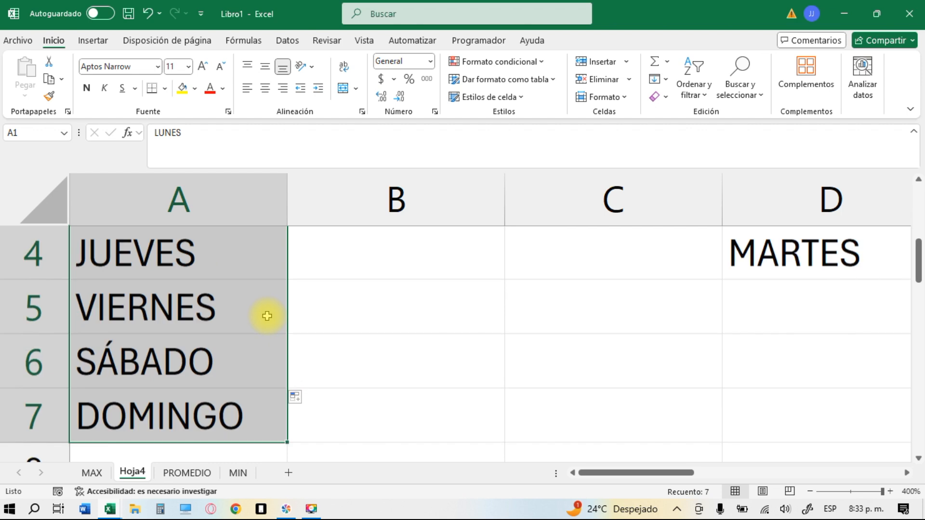
scroll(266, 315, down, 2)
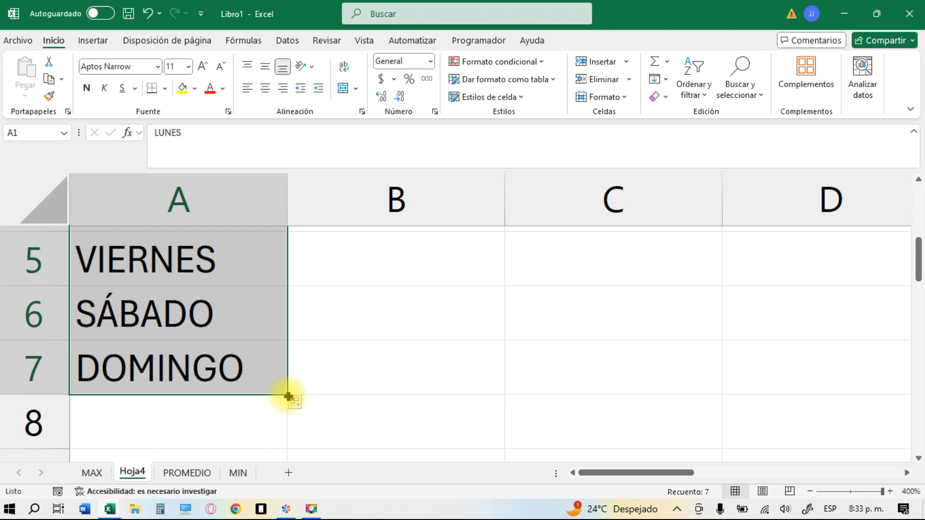
scroll(247, 347, up, 3)
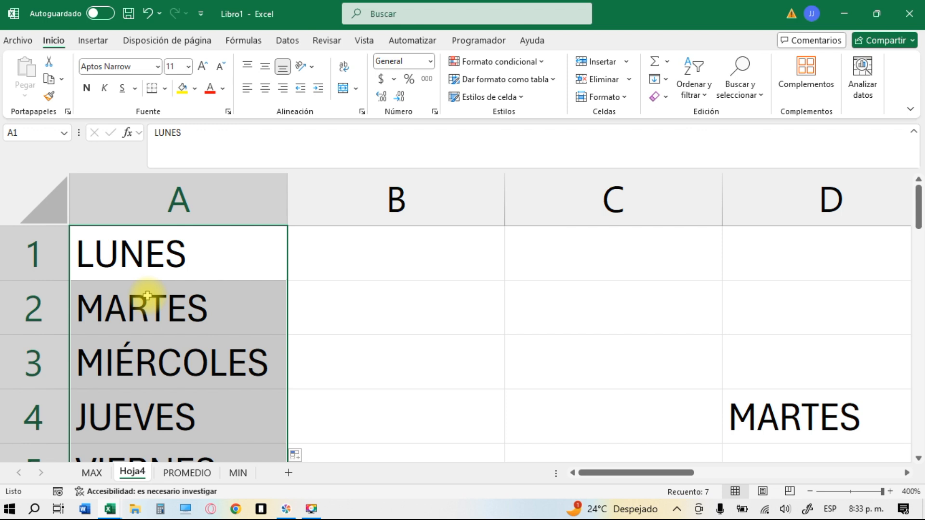
Step: Enter ENERO in cell B1 and autofill the months down to DICIEMBRE in B12
click(414, 251)
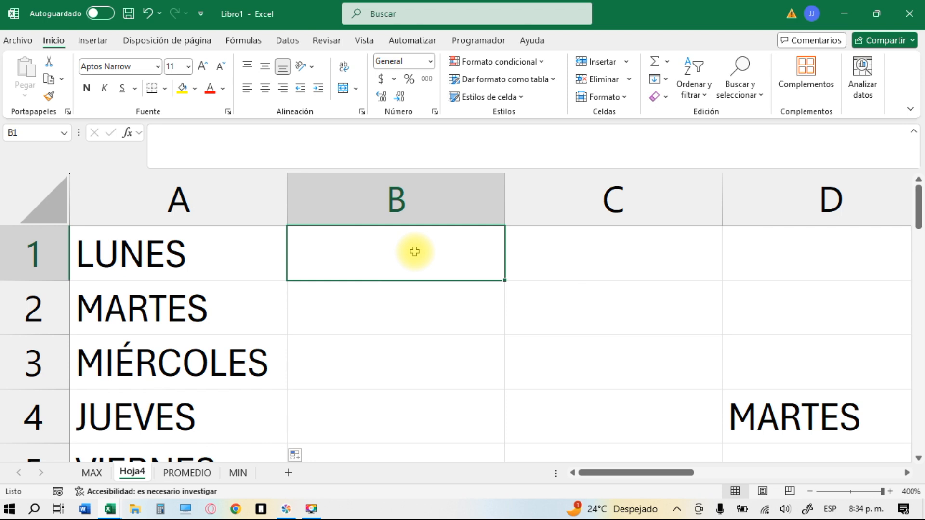
text(ENERO)
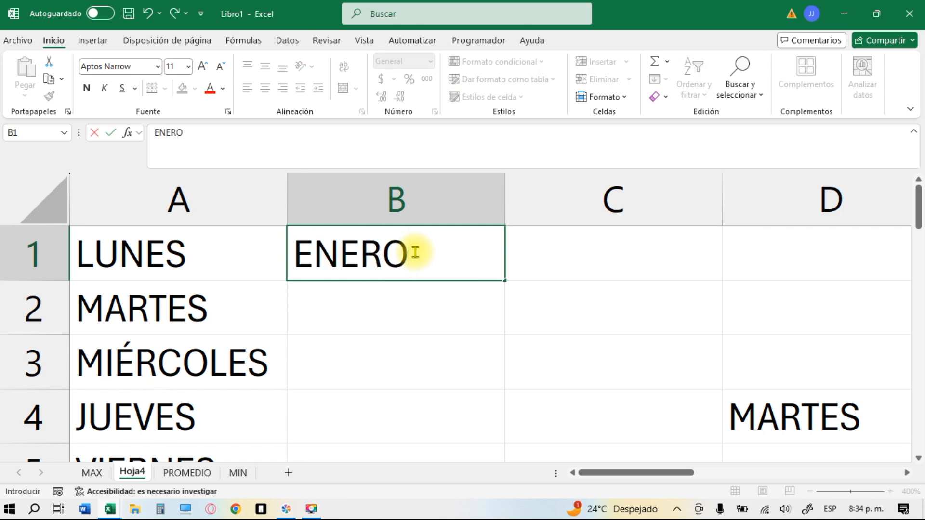
key(Return)
click(393, 255)
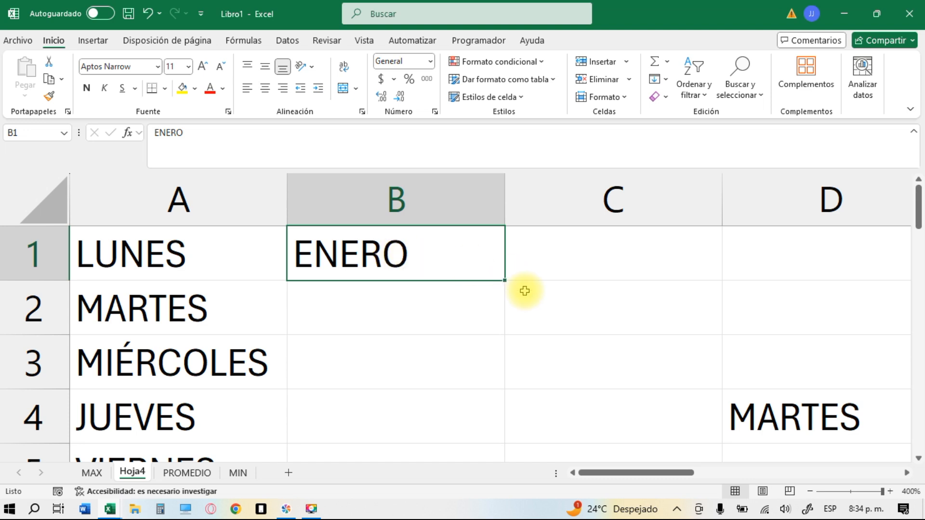
drag(503, 280, 498, 425)
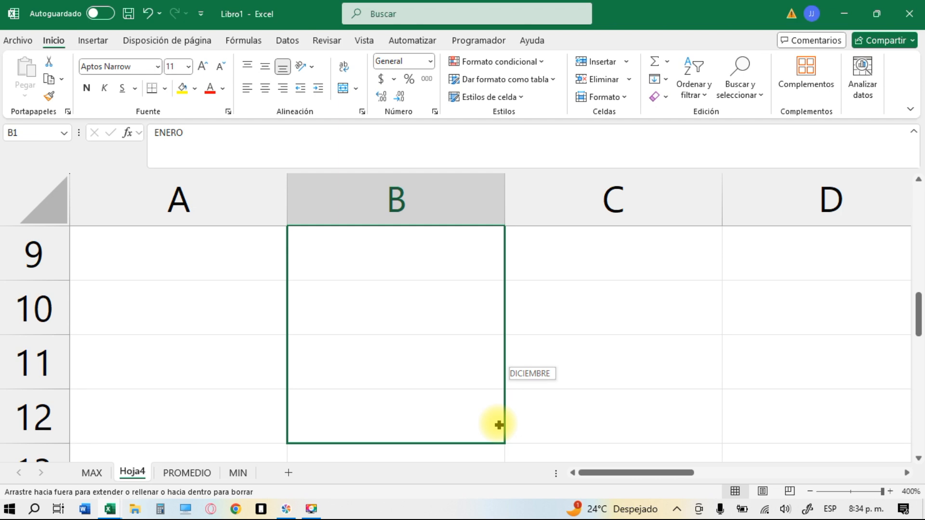
drag(498, 425, 432, 396)
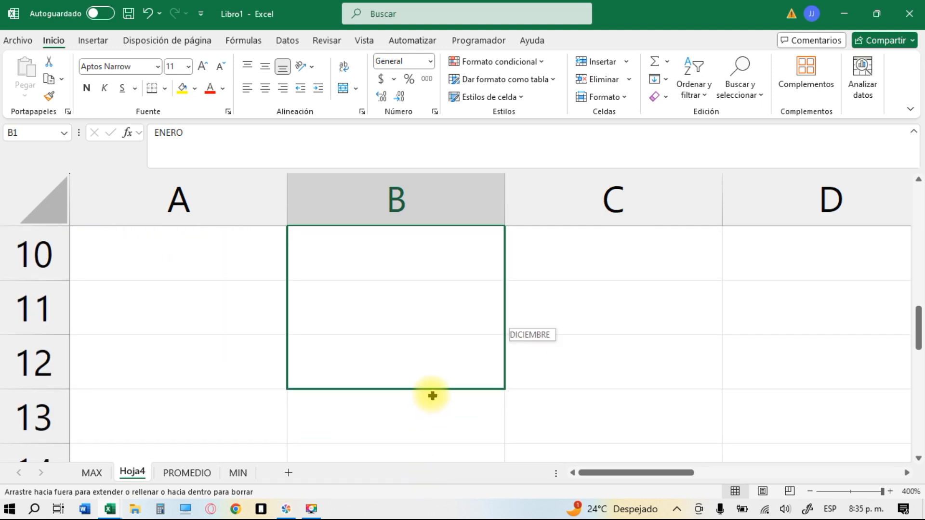
drag(432, 395, 431, 394)
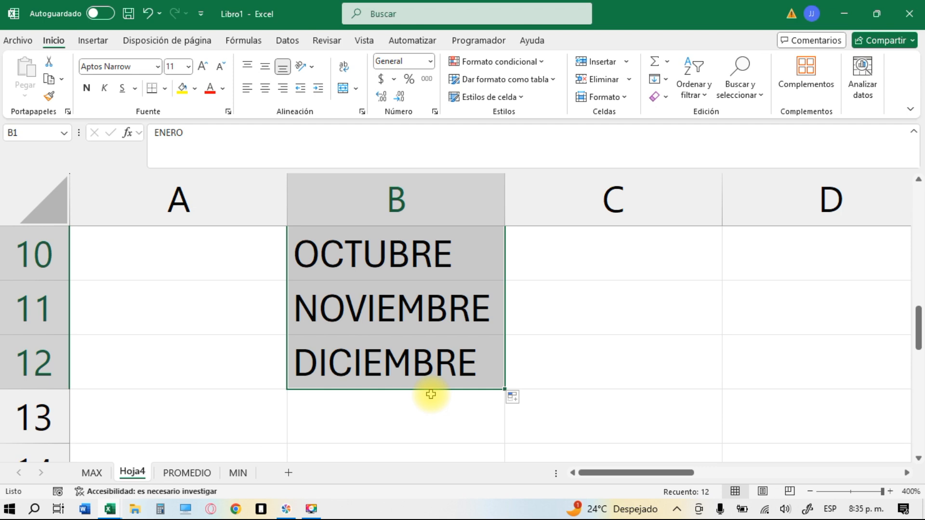
scroll(448, 329, up, 3)
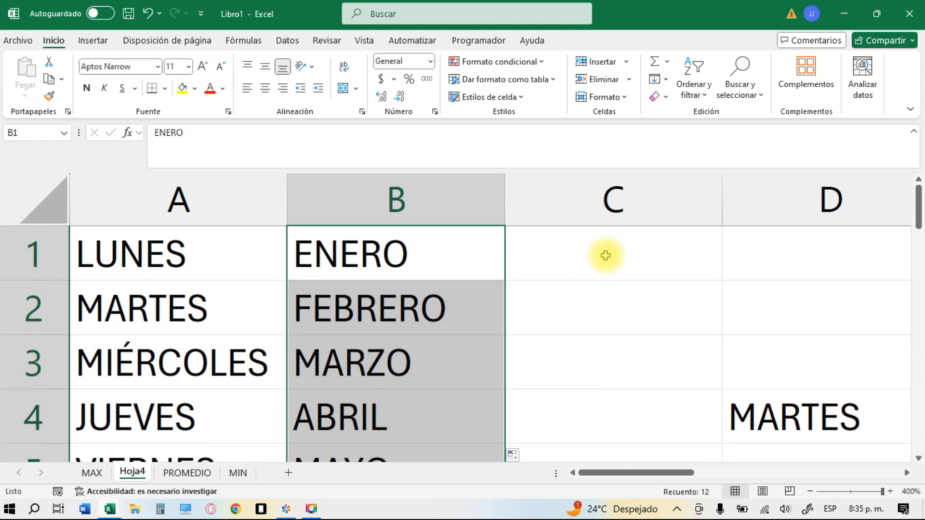
Step: Enter 1 in cell C1 and extend it down with the fill handle to C10
click(615, 273)
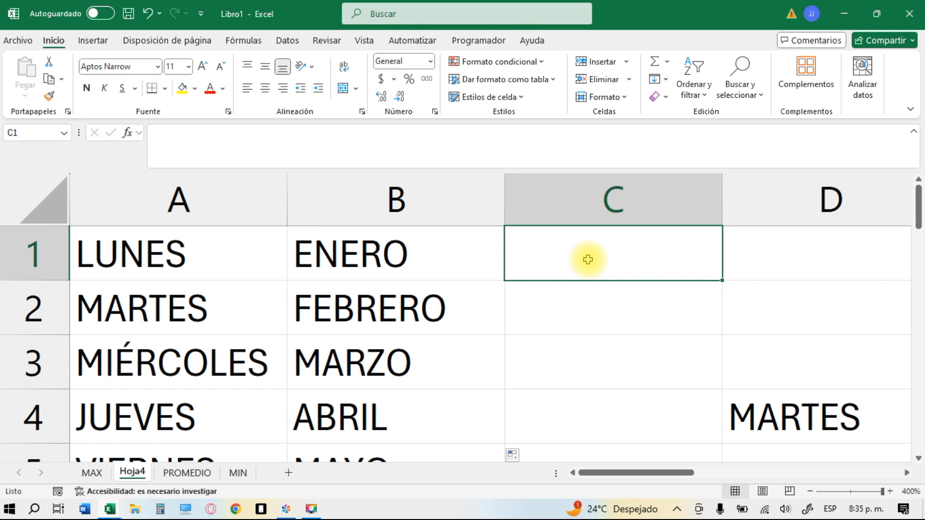
text(1)
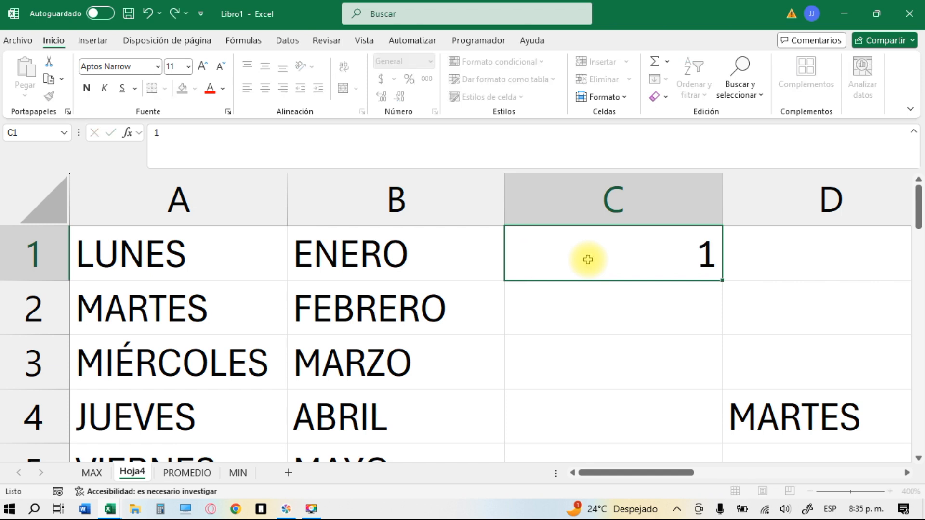
key(Return)
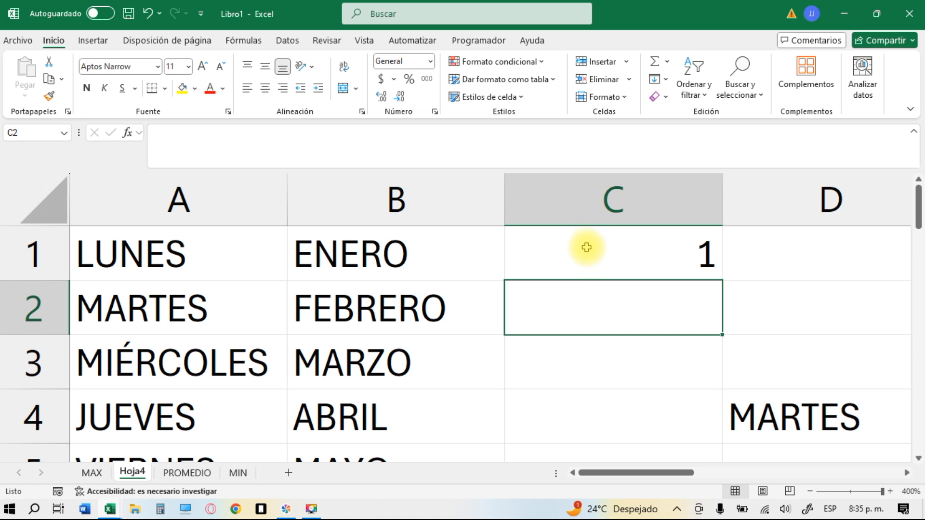
click(586, 244)
drag(723, 282, 727, 355)
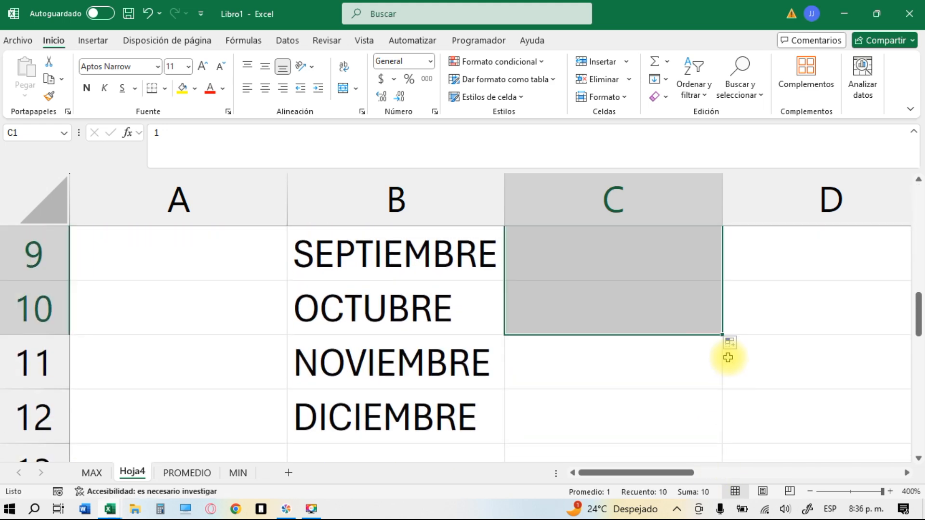
scroll(658, 324, up, 3)
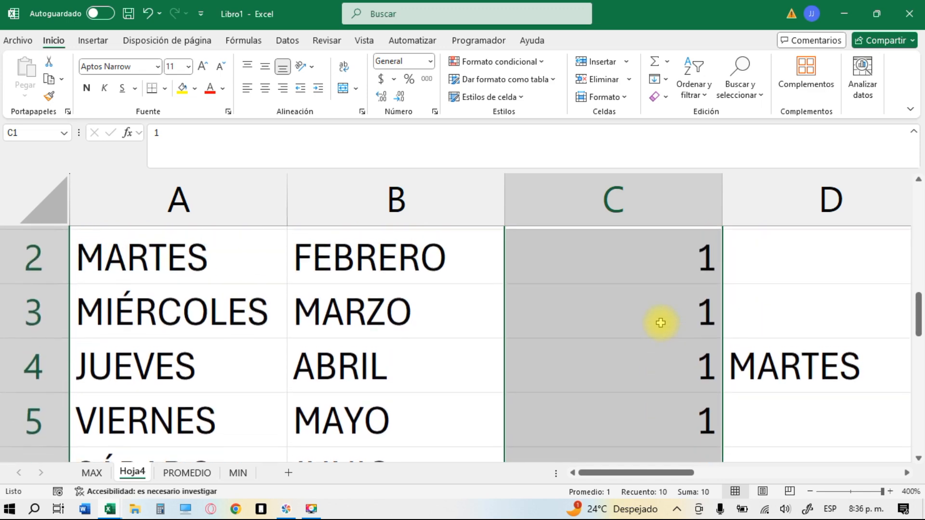
Step: Change the autofill option for C1:C10 to Serie de relleno to number the cells 1 to 10
scroll(660, 322, down, 1)
scroll(661, 322, down, 3)
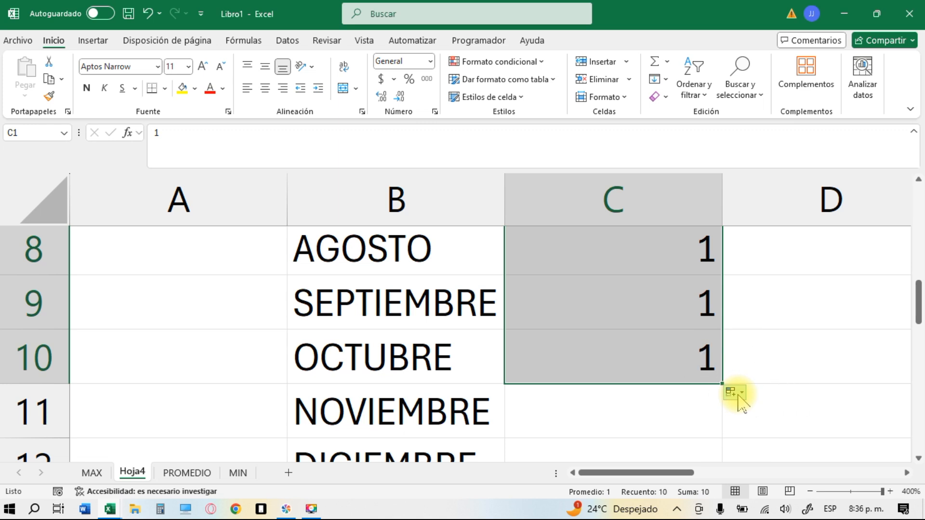
click(733, 392)
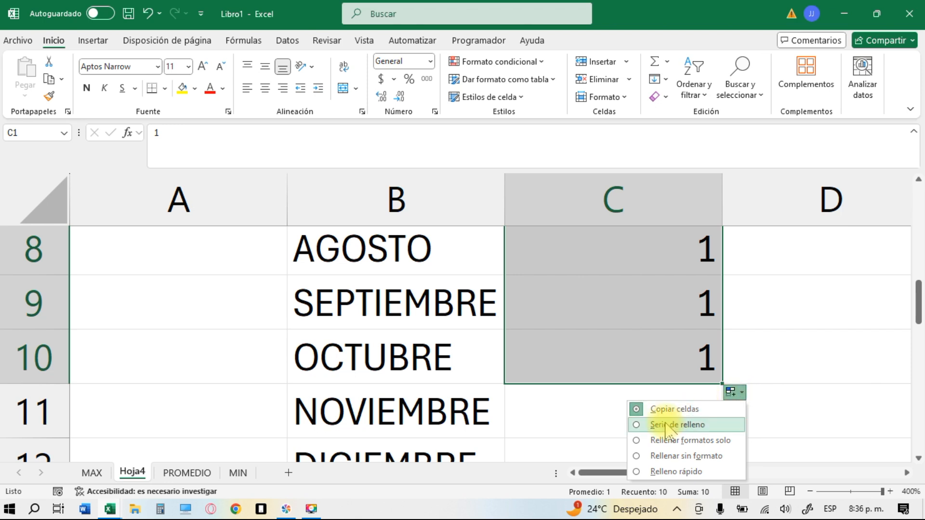
click(648, 424)
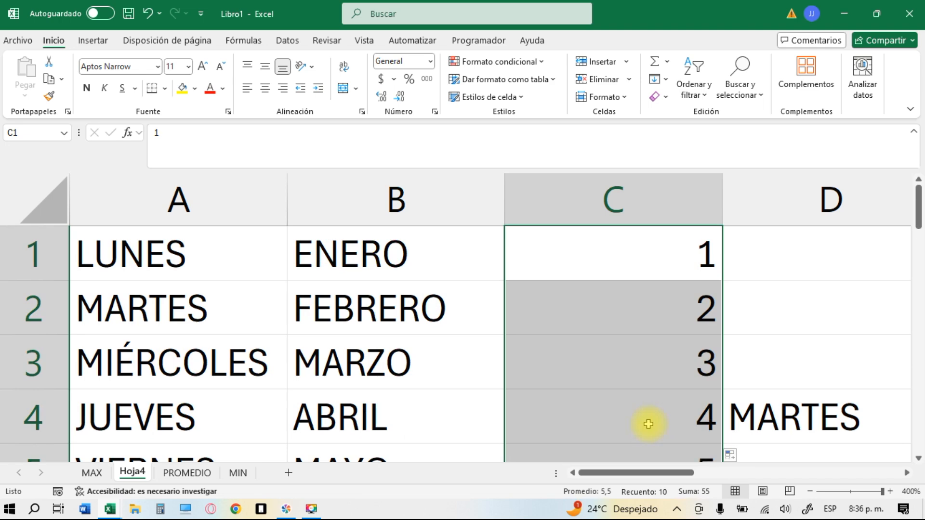
scroll(648, 424, down, 6)
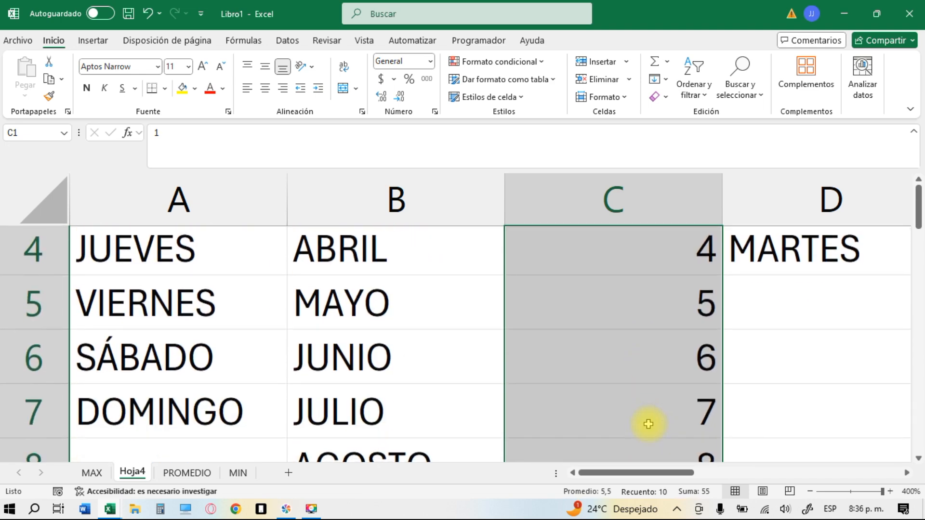
scroll(648, 424, down, 1)
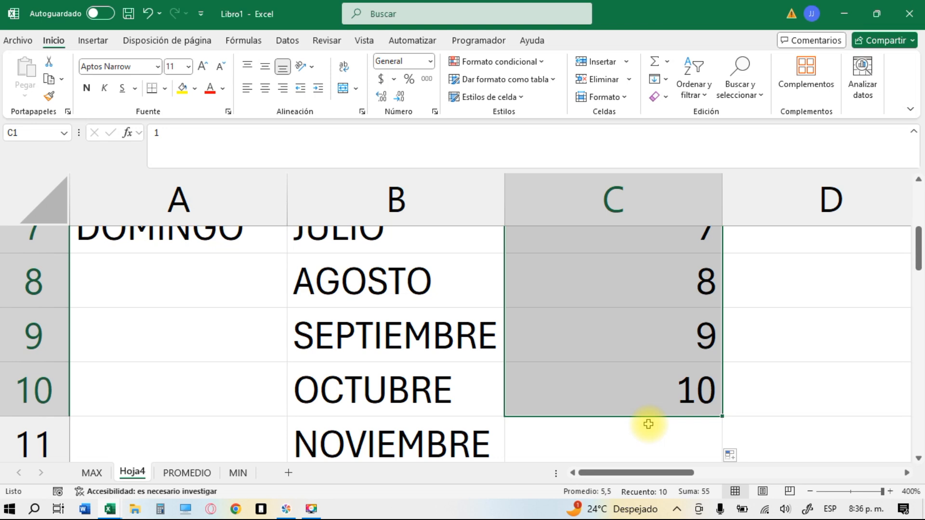
scroll(648, 424, up, 7)
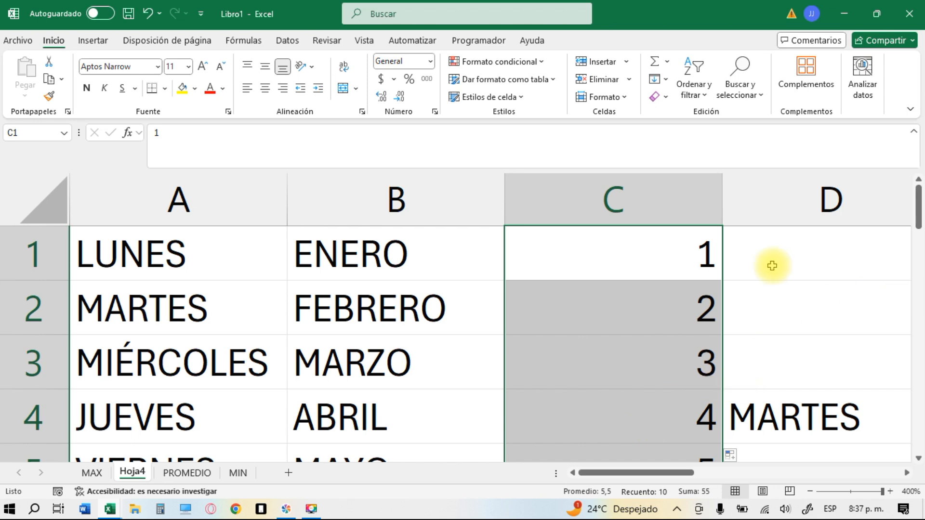
Step: Delete the leftover MARTES entry from cell D4
scroll(722, 410, right, 2)
click(722, 411)
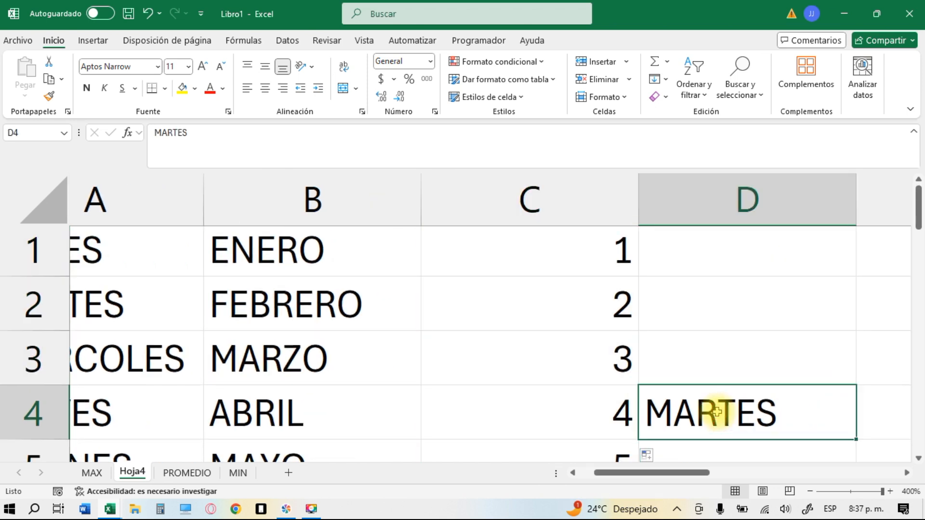
key(Delete)
scroll(654, 314, left, 2)
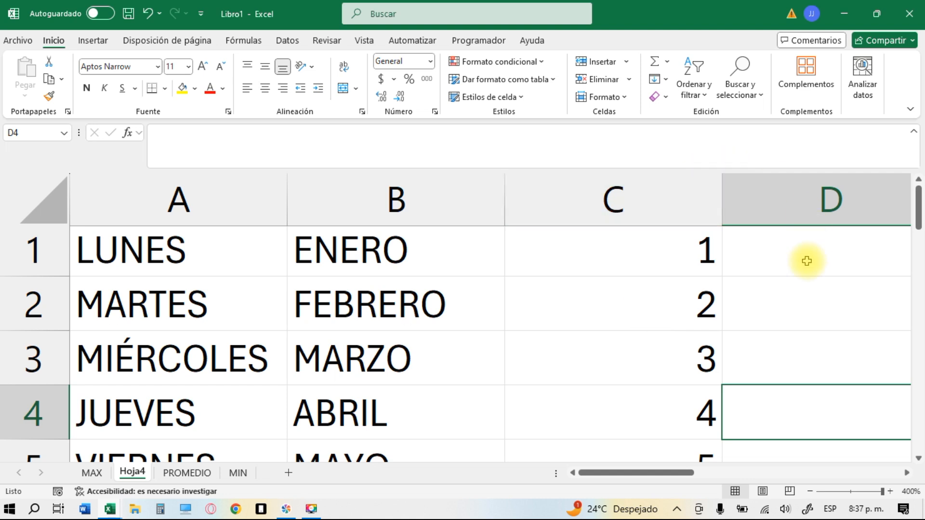
Step: Enter LUNES in cell D1 and select that cell again
scroll(805, 260, right, 2)
click(628, 255)
text(LUNES)
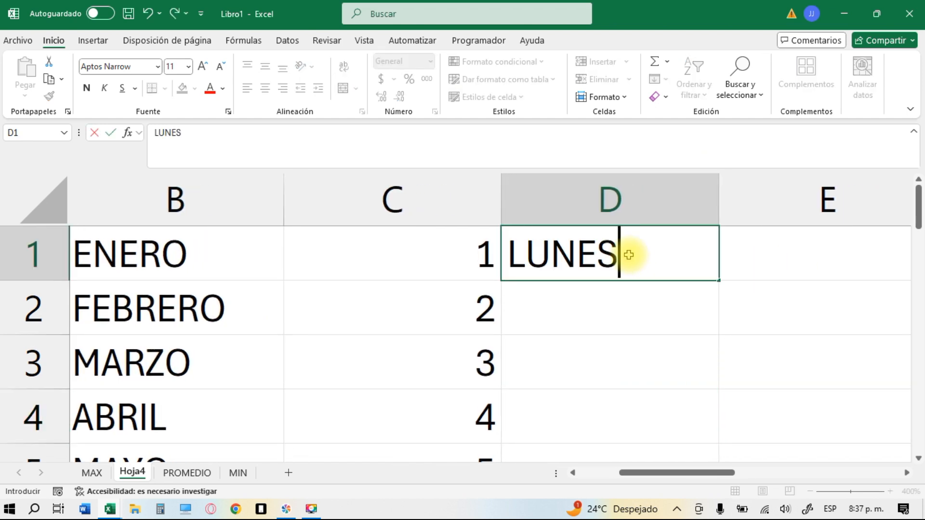
key(Return)
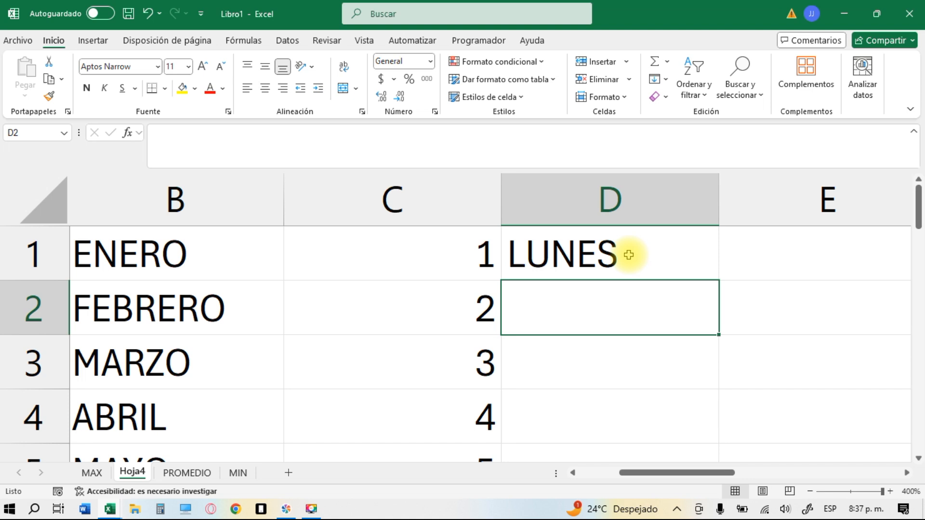
click(628, 255)
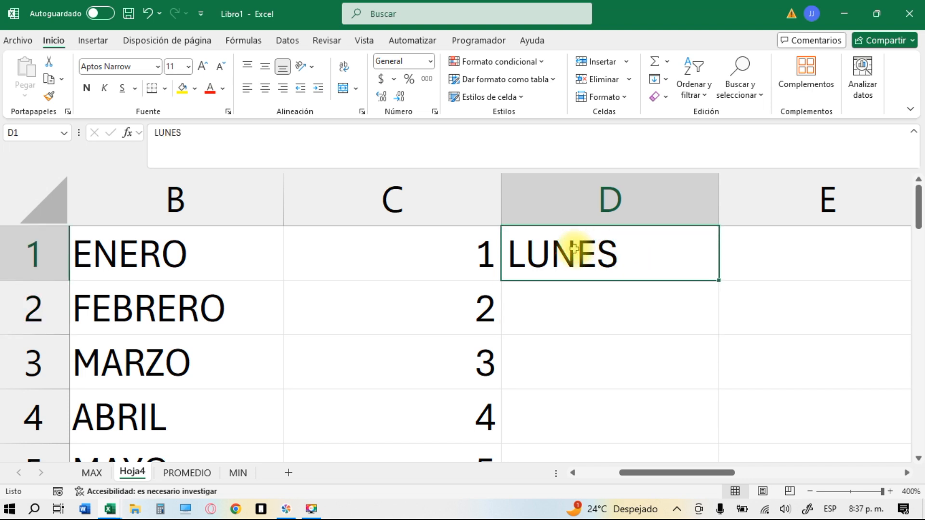
Step: Extend LUNES from D1 down to D10 with the fill handle and change the autofill option to Copiar celdas
drag(720, 281, 694, 425)
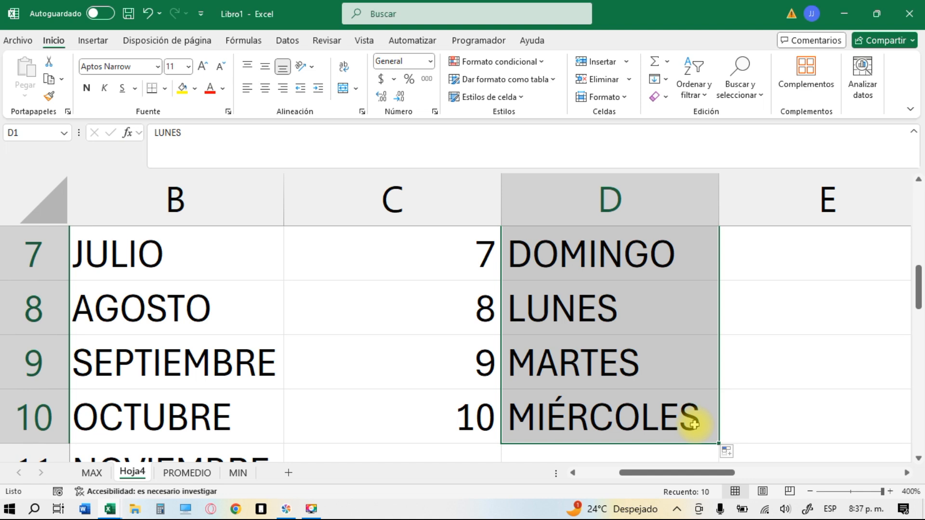
click(736, 457)
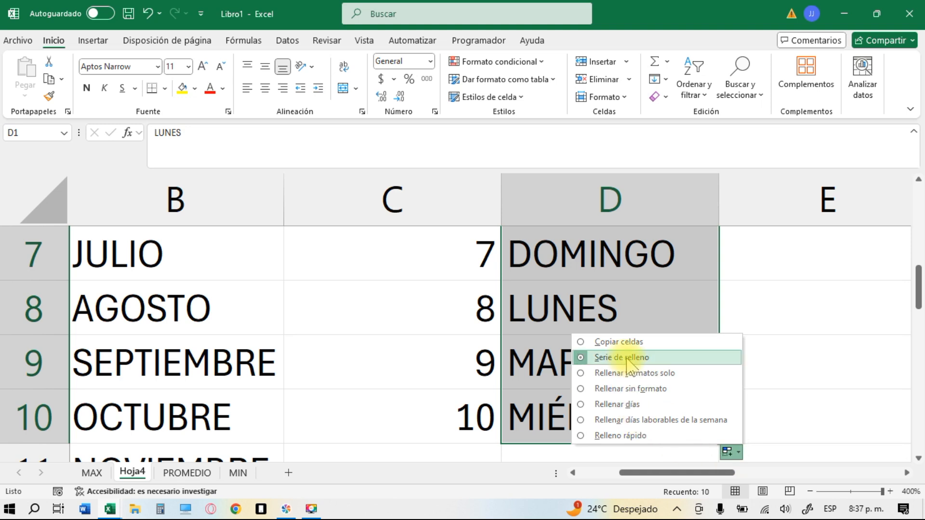
click(592, 343)
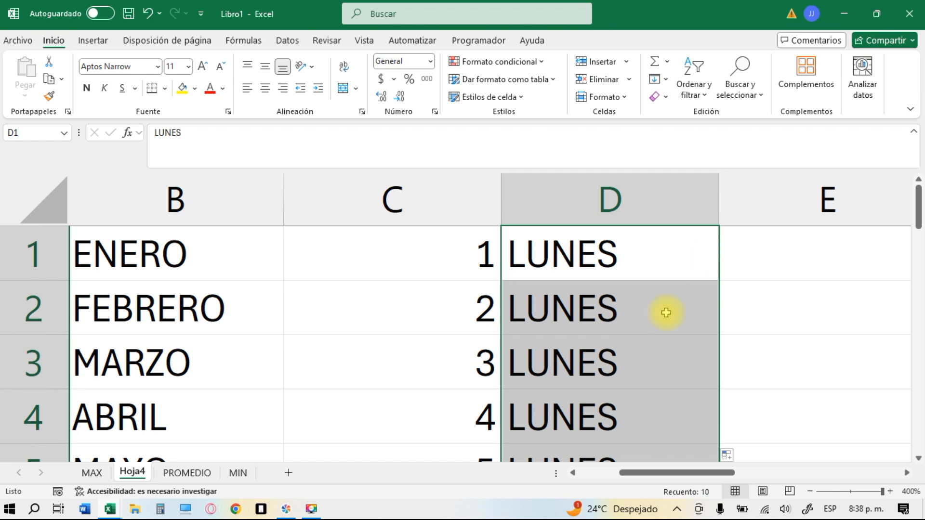
Step: Enter LUNES in cell E1 and MIERCOLES in cell E2
scroll(639, 291, right, 2)
scroll(640, 293, right, 3)
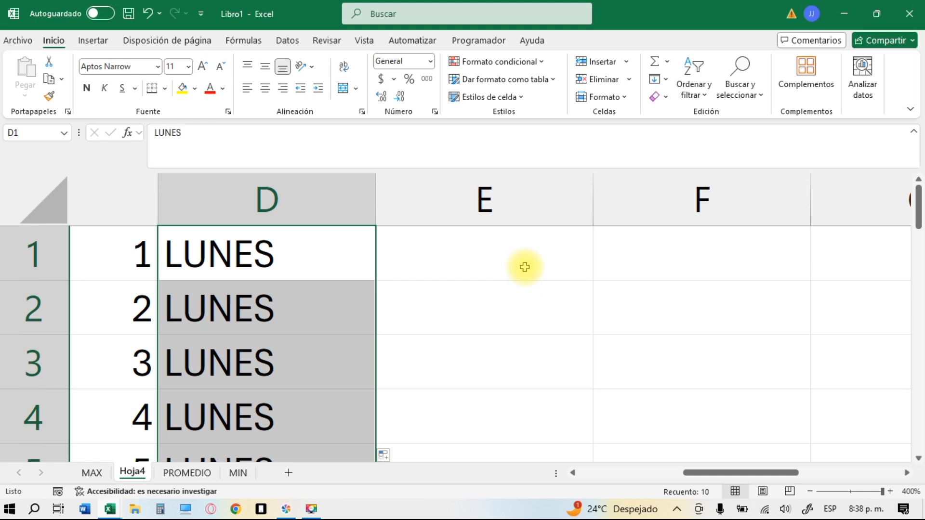
click(524, 267)
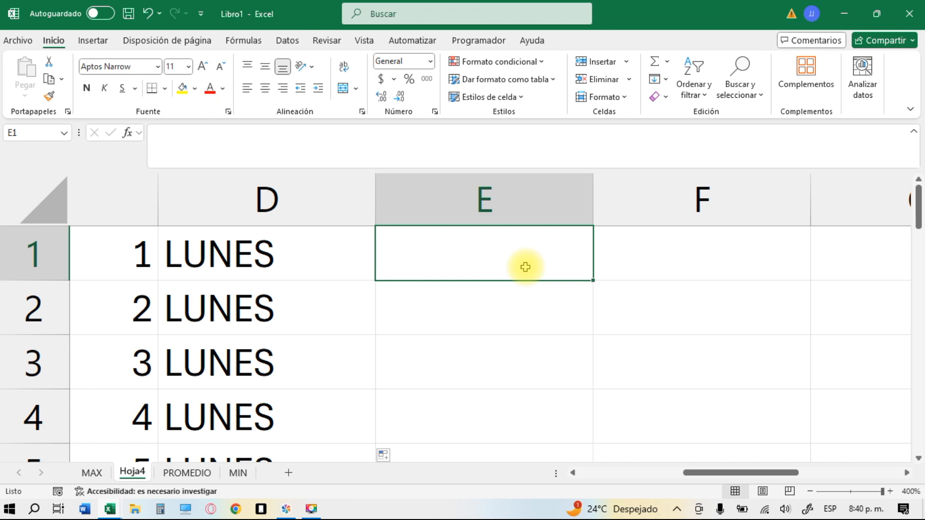
click(311, 508)
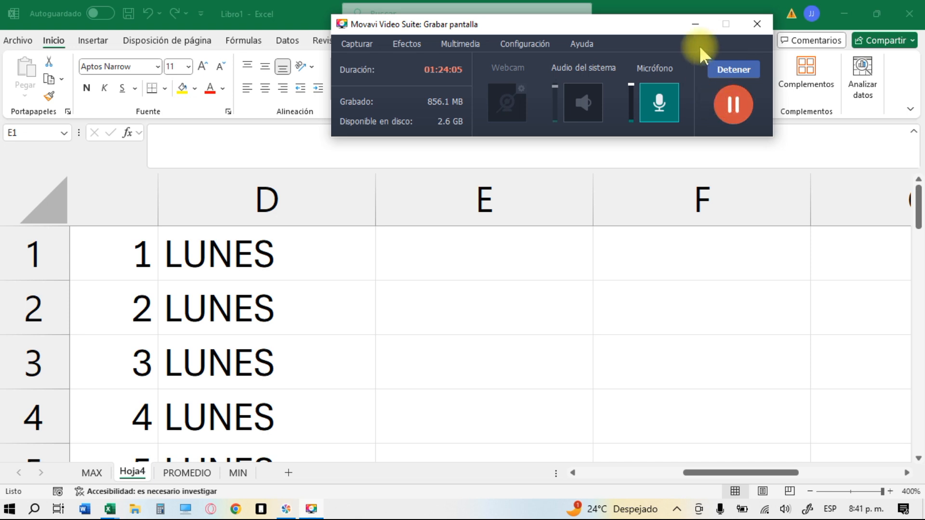
click(695, 23)
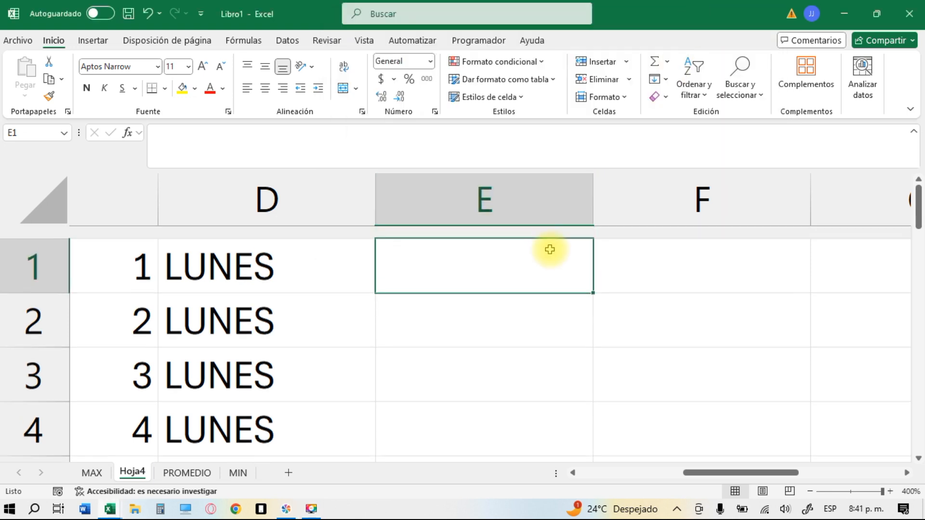
text(LUNES)
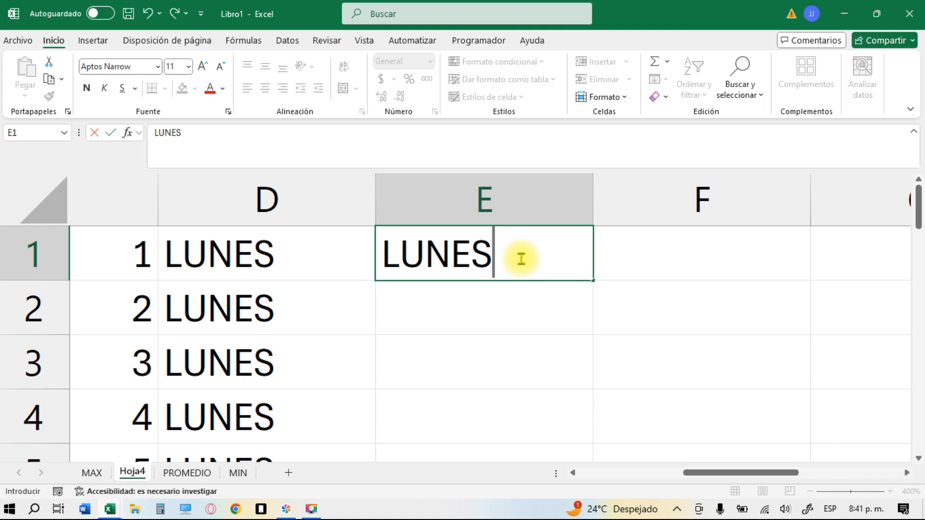
key(Return)
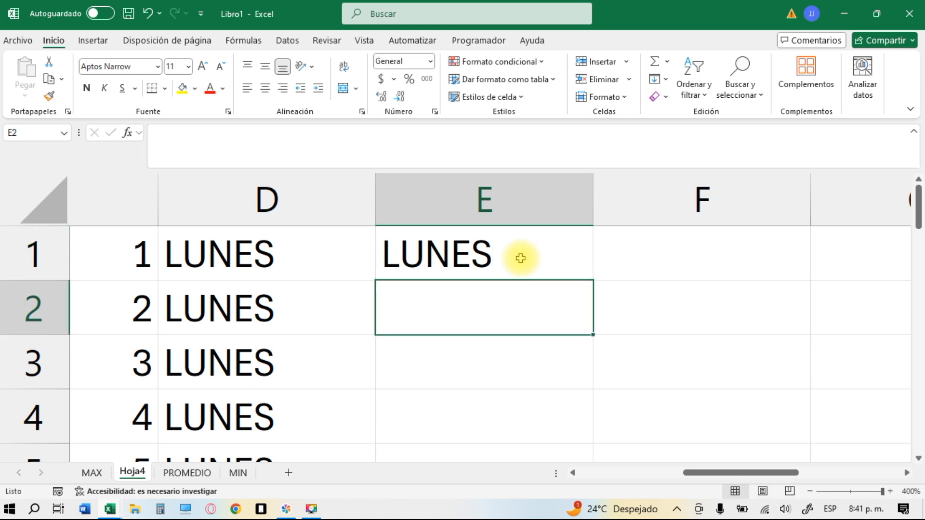
text(MIERCOLES)
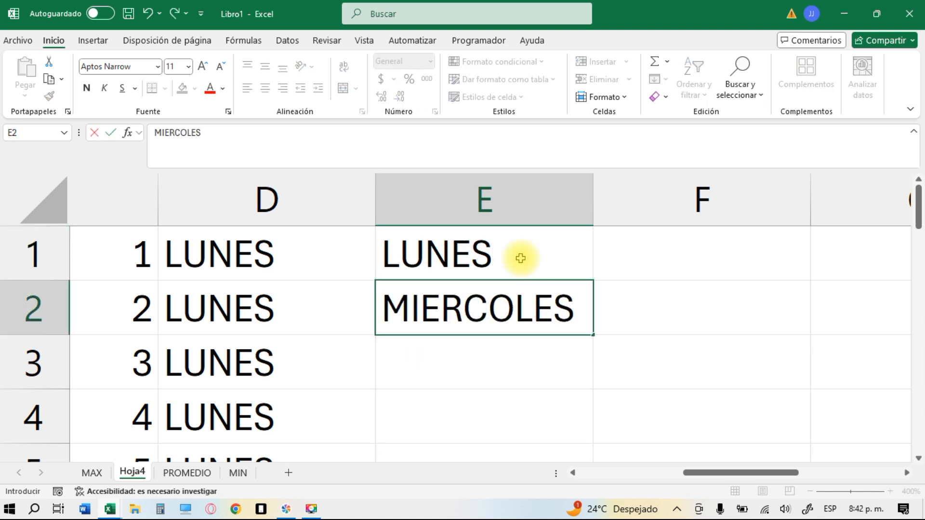
key(Return)
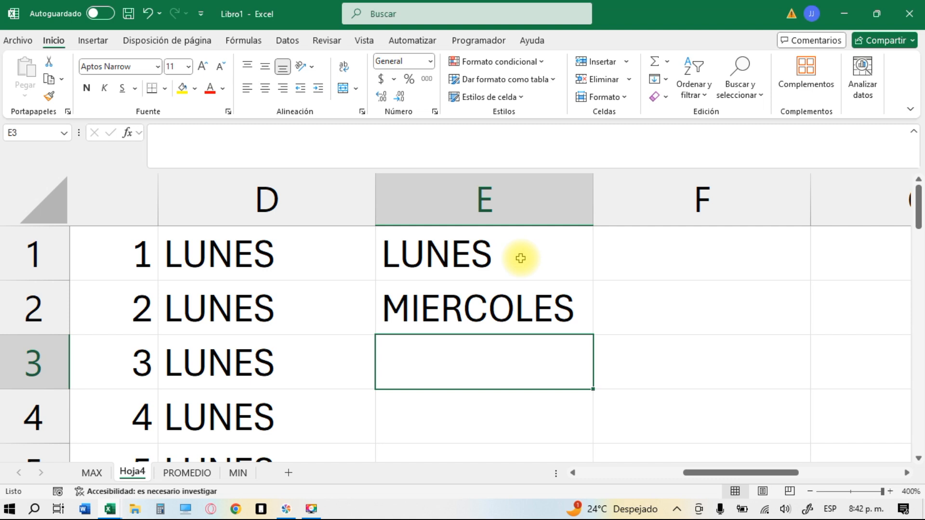
Step: Extend the alternate-day pattern from E1:E2 down to E12 with the fill handle, then select cell F1
drag(461, 254, 458, 303)
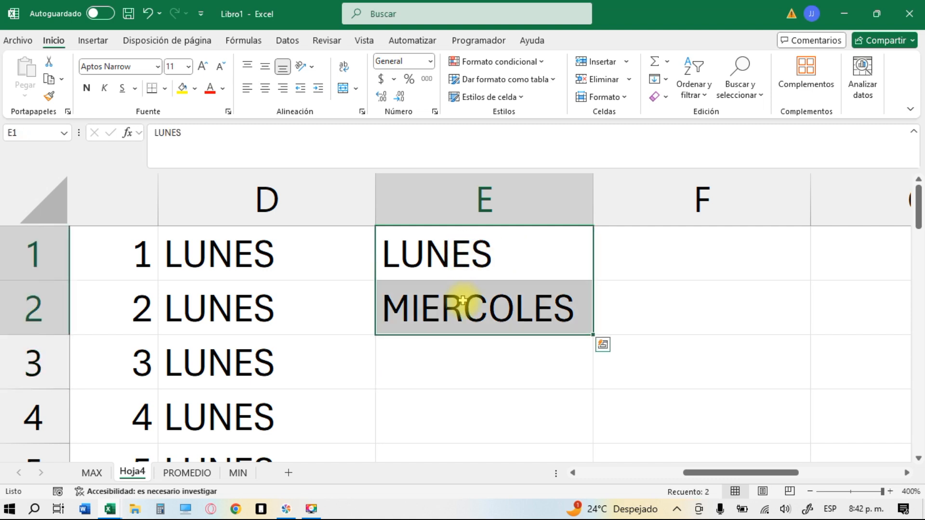
drag(593, 333, 597, 474)
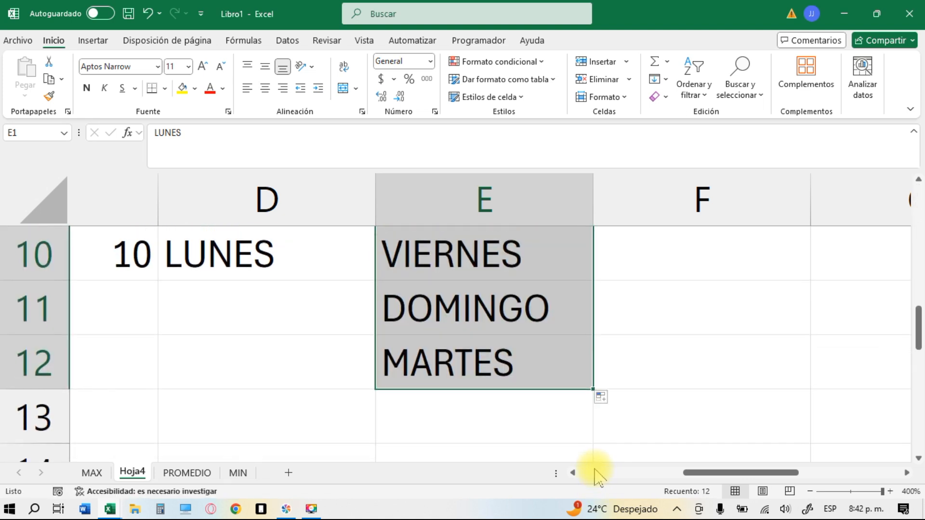
scroll(646, 289, up, 3)
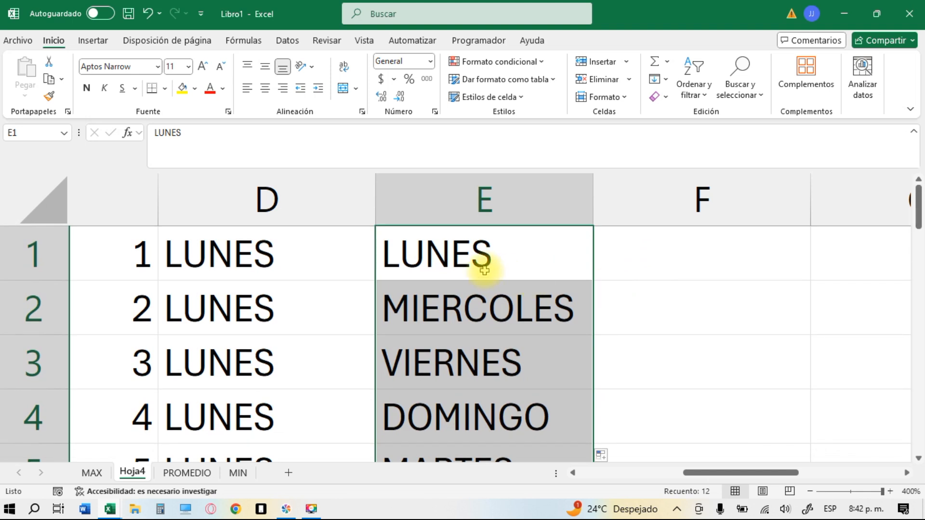
scroll(470, 369, down, 1)
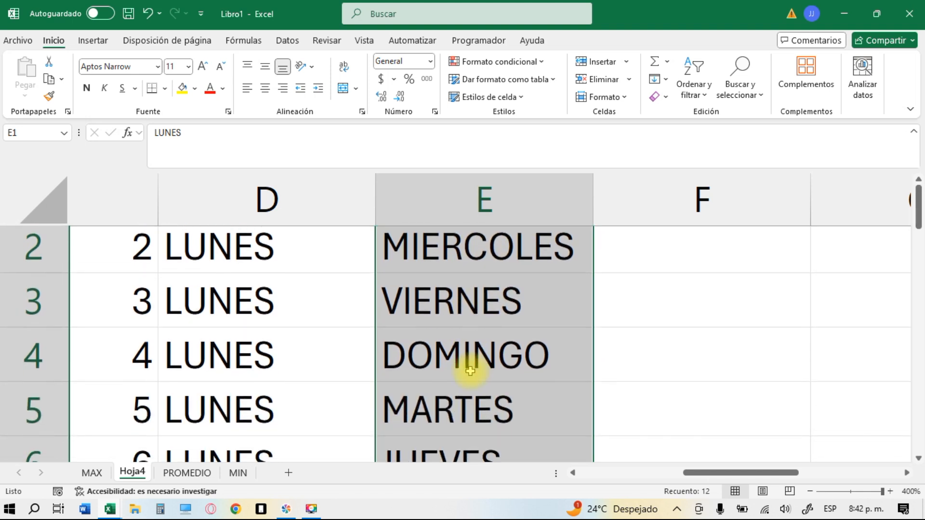
scroll(470, 371, up, 1)
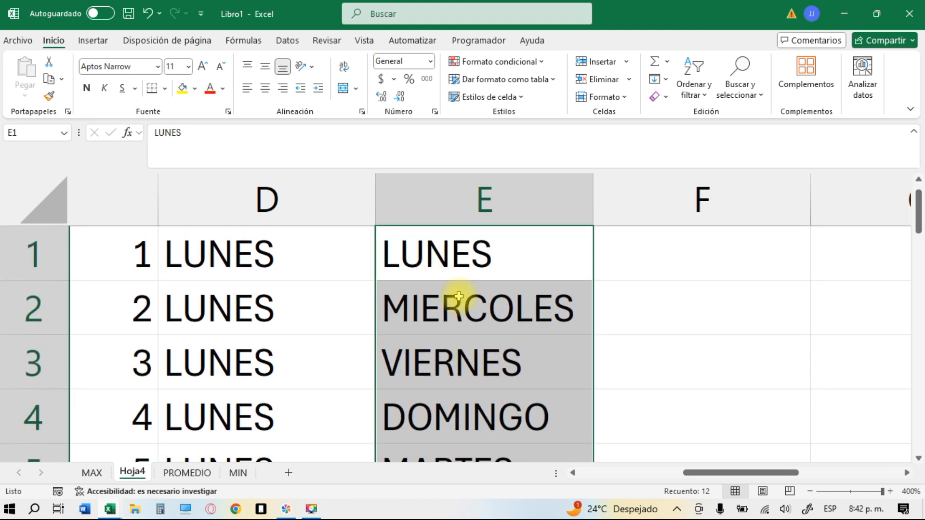
drag(448, 252, 451, 304)
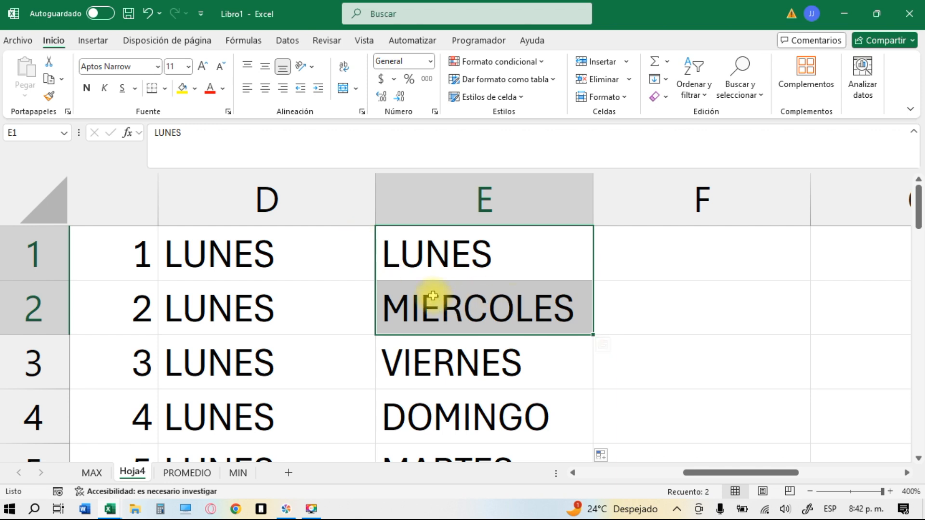
click(649, 268)
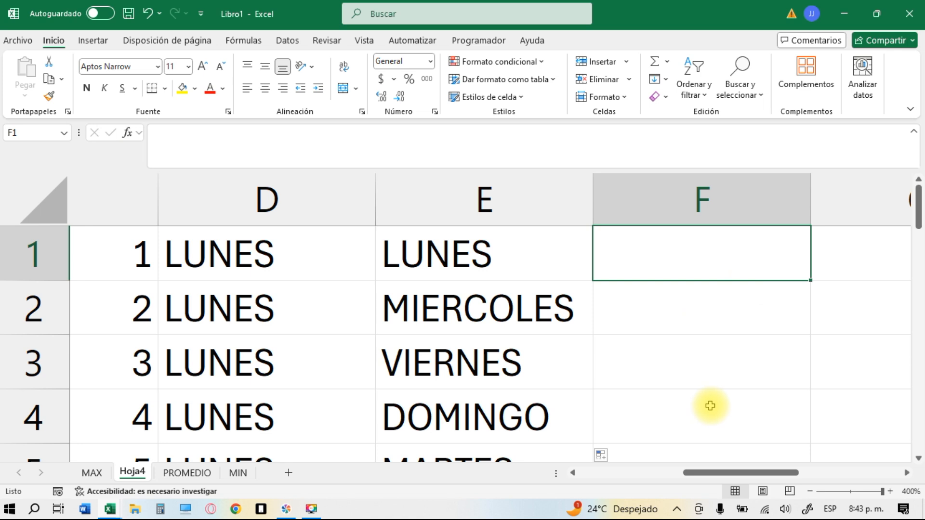
scroll(709, 406, down, 3)
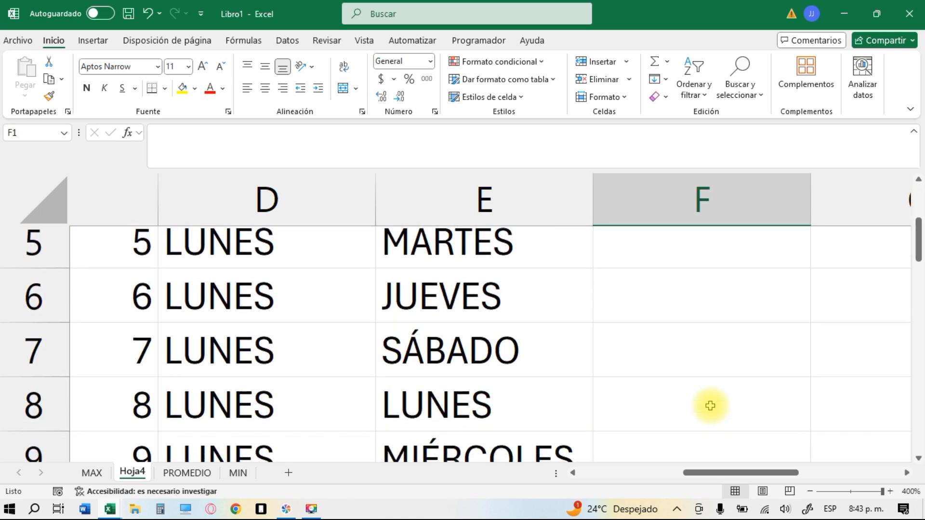
scroll(710, 405, down, 3)
scroll(710, 406, down, 3)
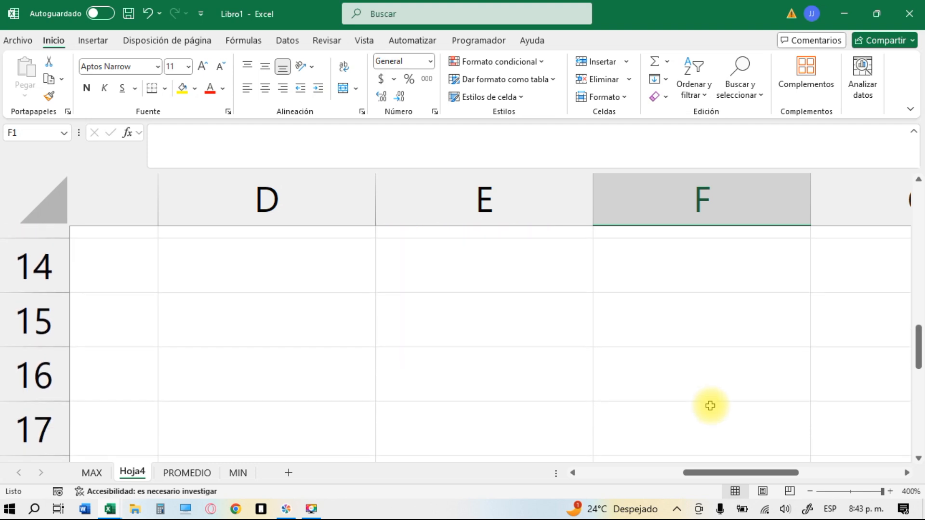
scroll(710, 406, down, 7)
scroll(710, 405, down, 2)
scroll(710, 406, up, 15)
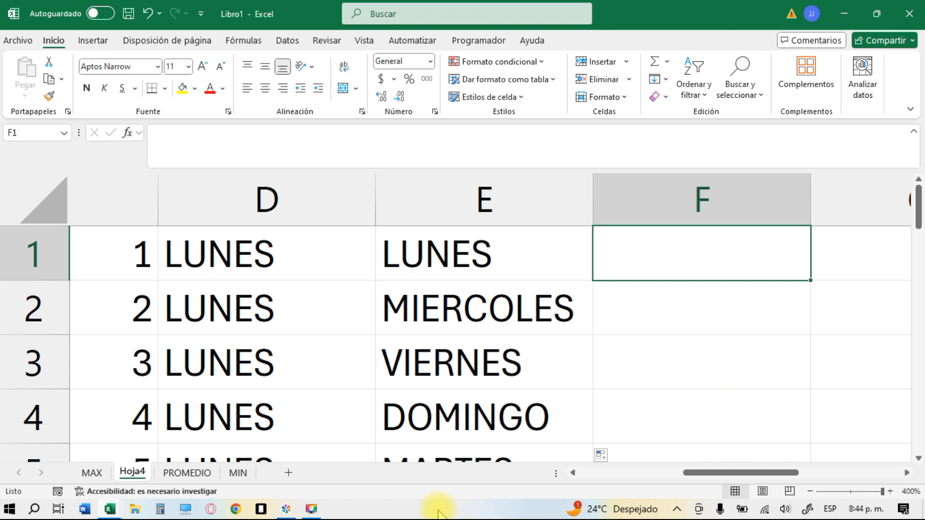
mouse_move(311, 513)
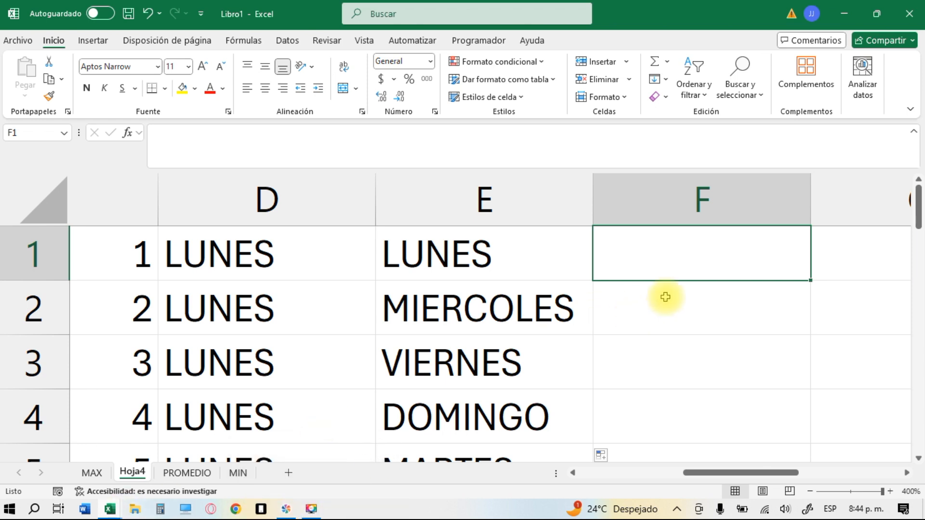
Step: Enter the numbers 1, 2, 3, 4 and 5 in cells F1 to F5
scroll(723, 264, right, 1)
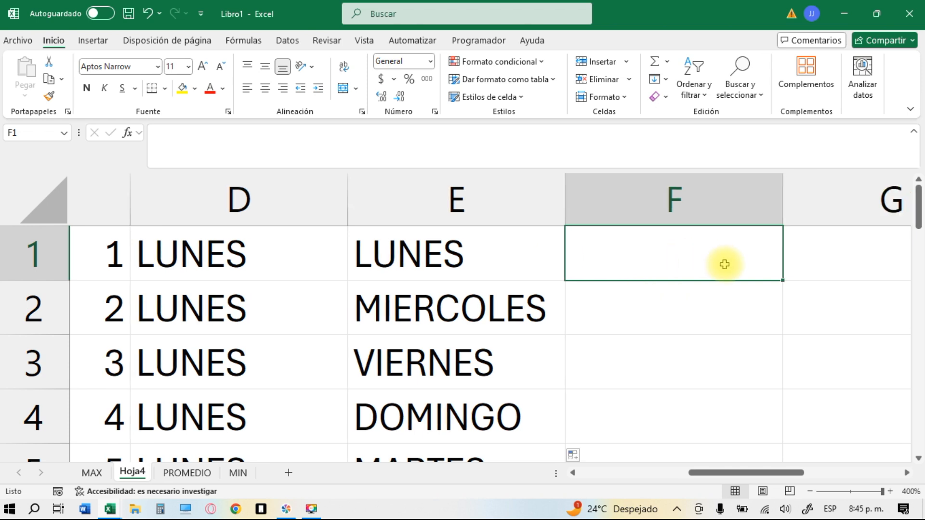
text(1)
key(Return)
text(2)
key(Return)
text(3)
key(Return)
text(4)
key(Return)
text(5)
key(Return)
Step: Extend F1:F5 down to F100 with the fill handle and change the autofill option to Copiar celdas
scroll(727, 314, down, 11)
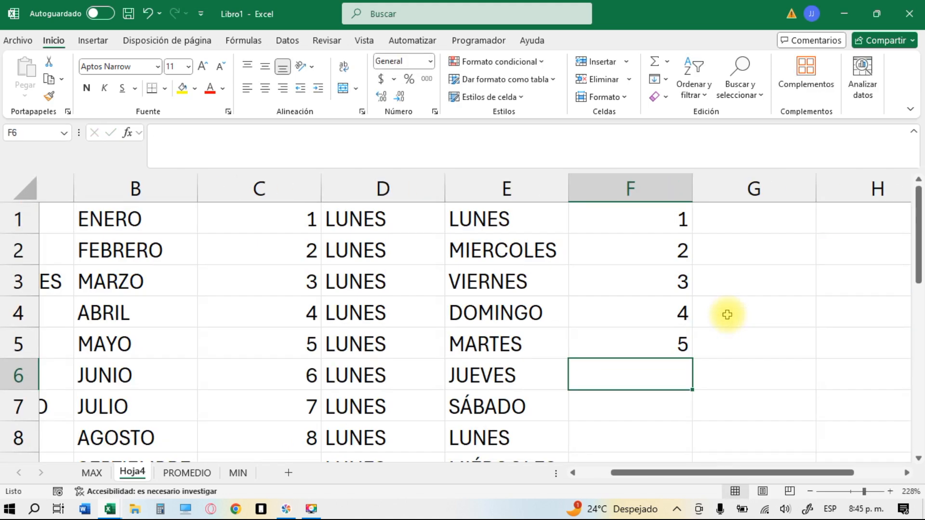
drag(639, 218, 641, 346)
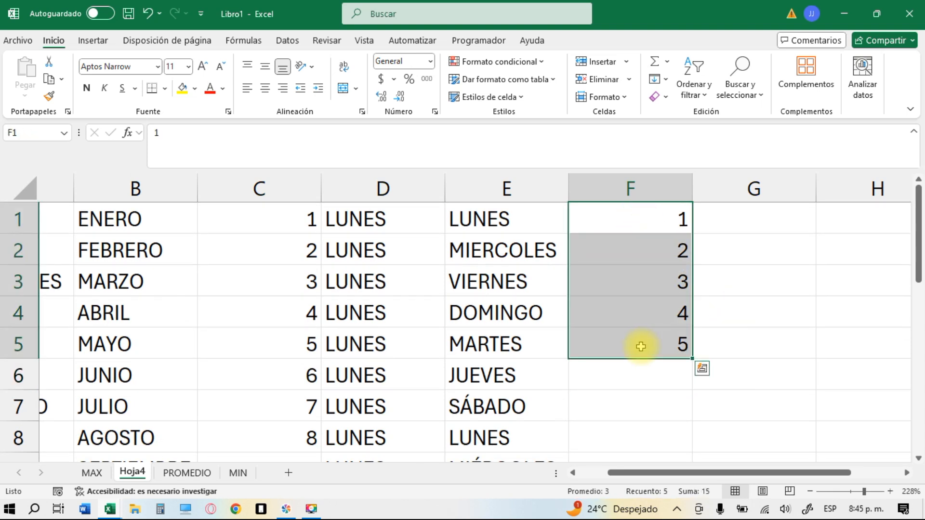
drag(691, 359, 675, 237)
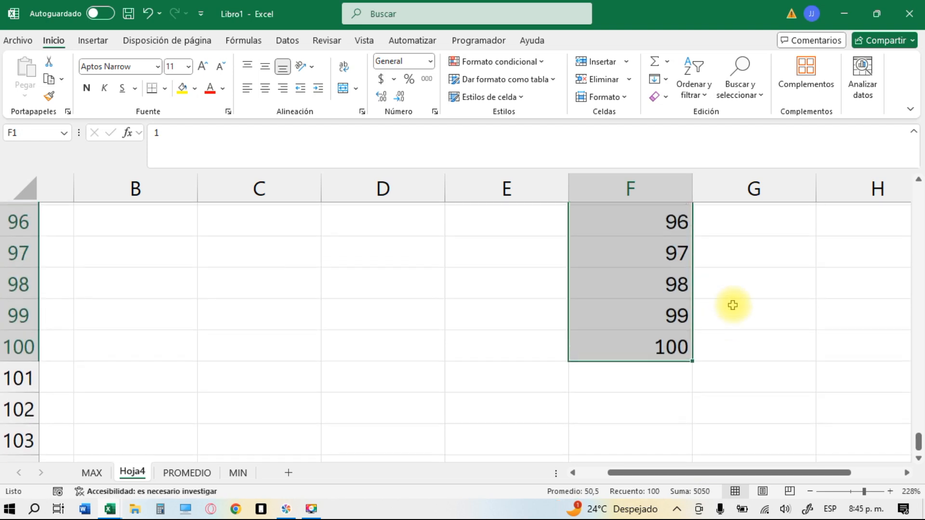
scroll(732, 305, up, 2)
scroll(732, 304, down, 2)
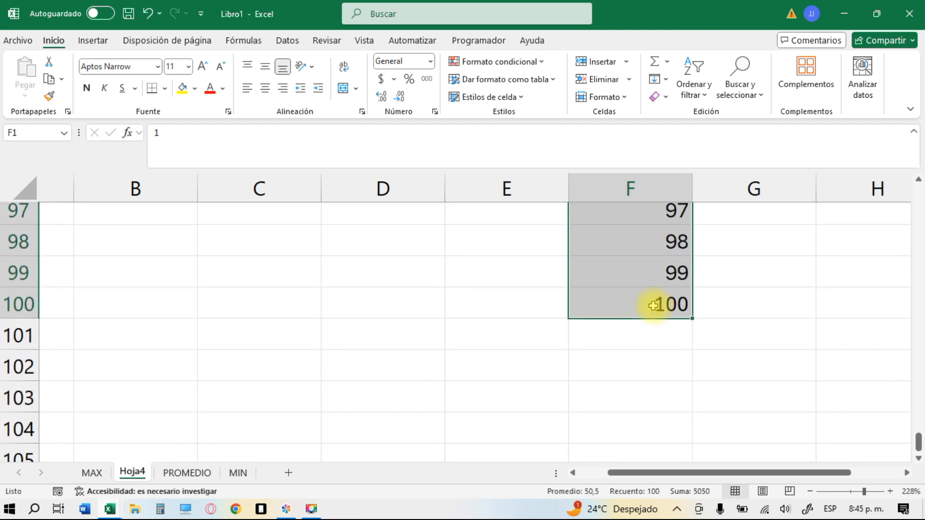
click(710, 330)
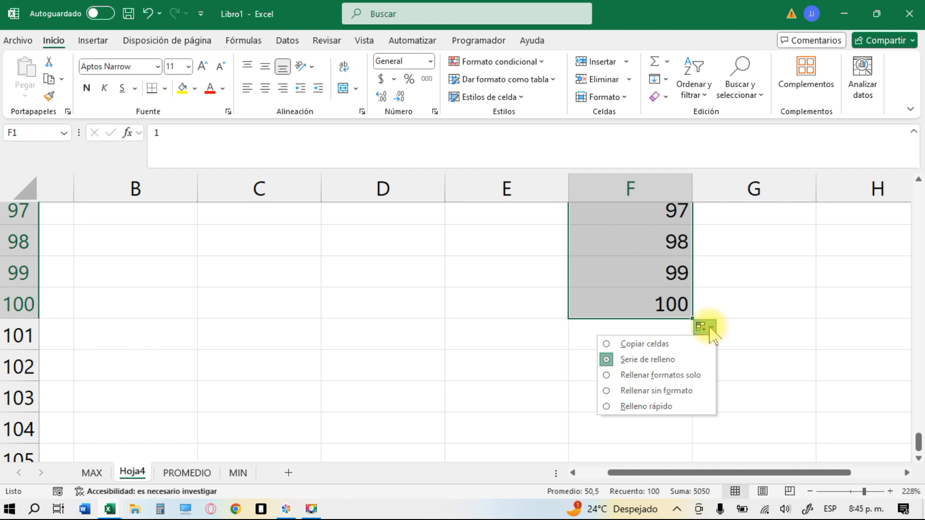
click(626, 344)
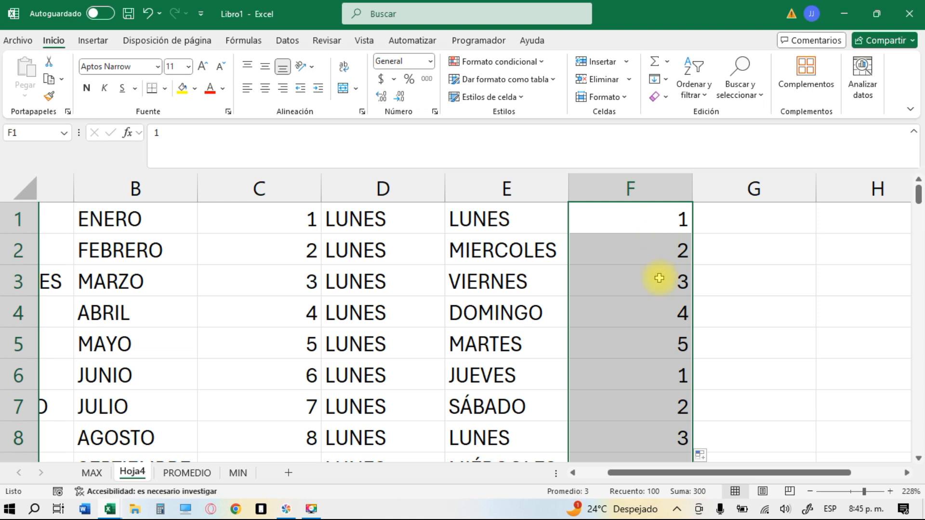
Step: Examine the copied values down column F and return to the first row
scroll(656, 341, down, 2)
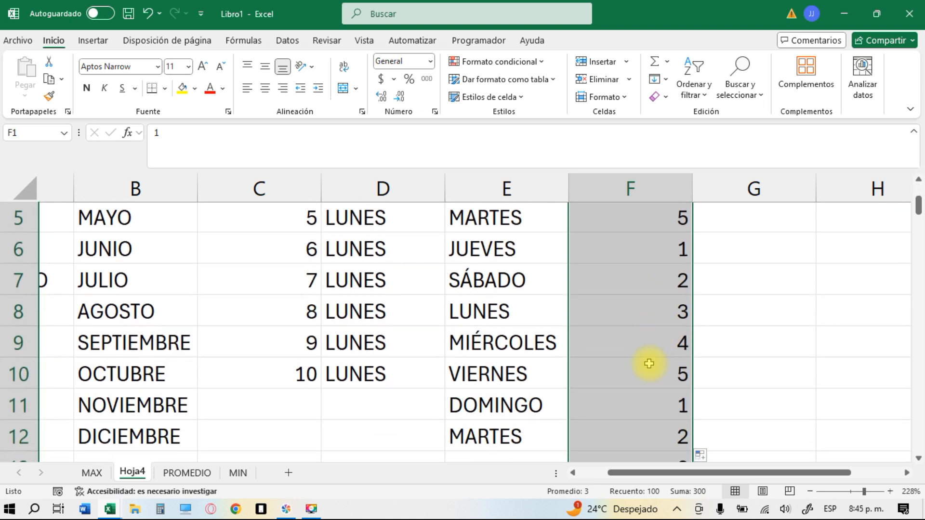
scroll(648, 362, down, 2)
scroll(649, 363, down, 7)
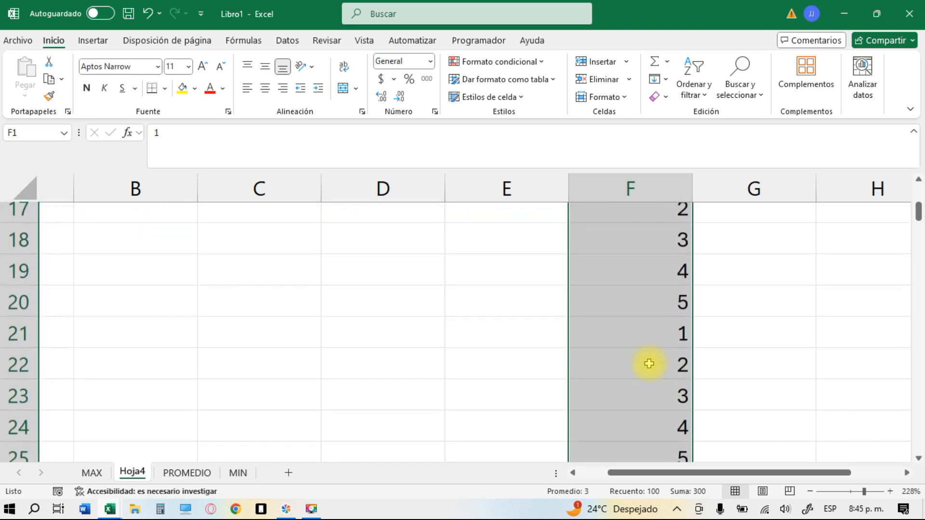
scroll(649, 363, down, 3)
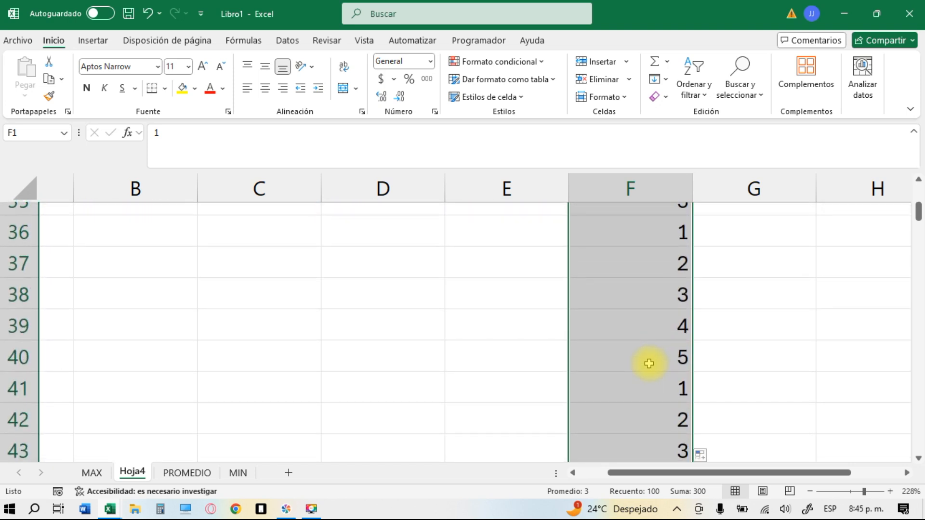
scroll(648, 363, down, 5)
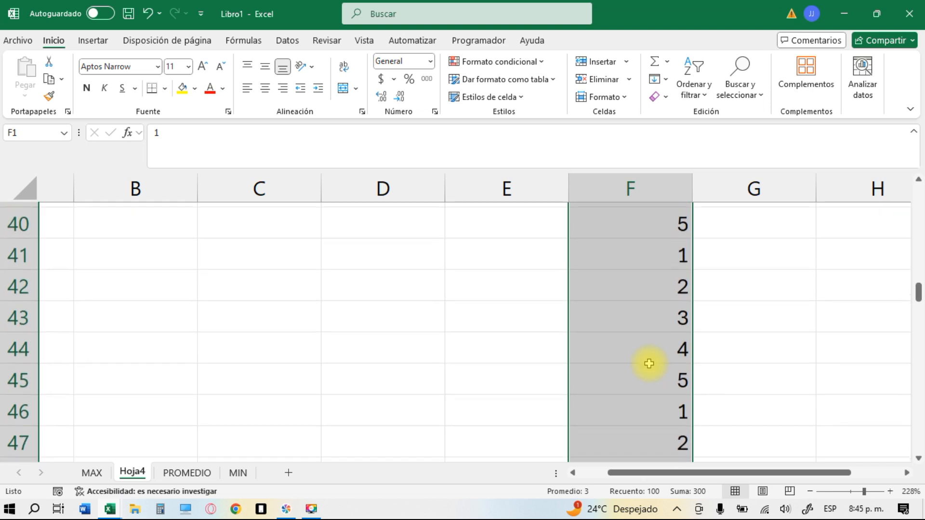
scroll(648, 363, down, 5)
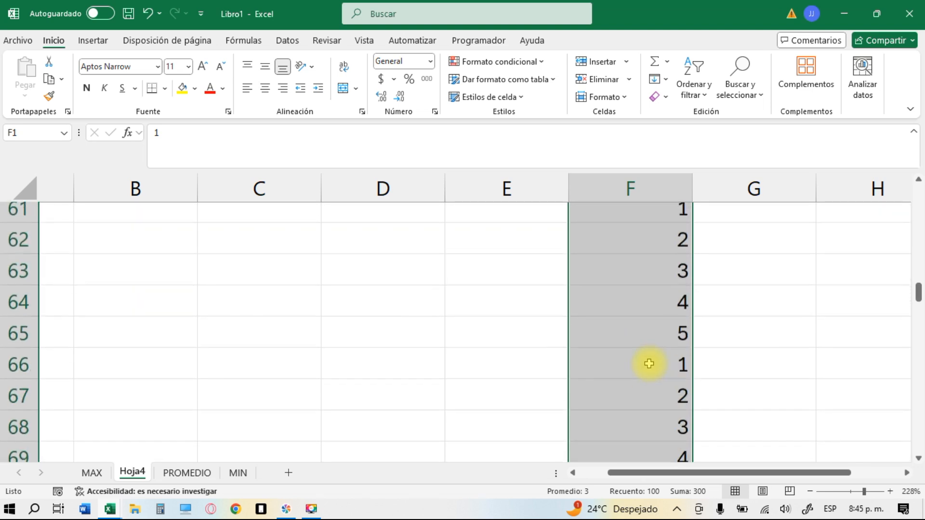
scroll(622, 296, up, 2)
scroll(622, 296, up, 19)
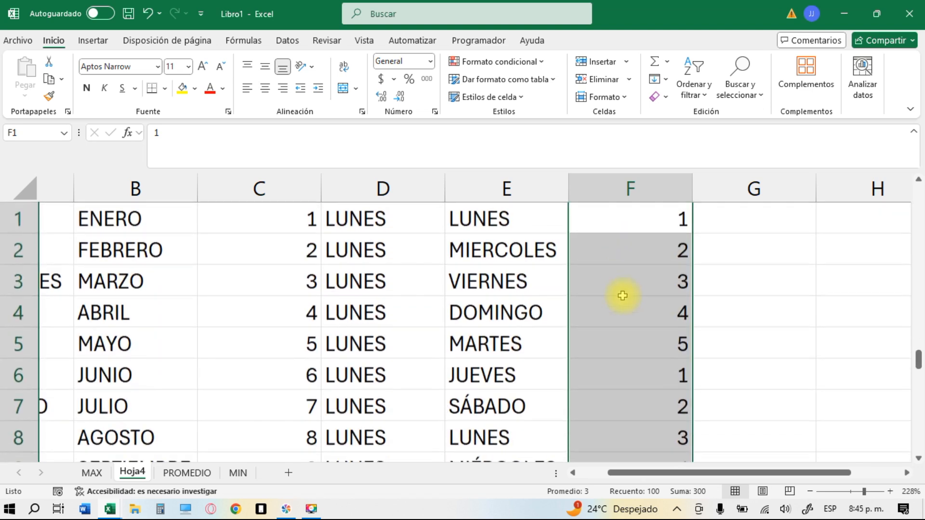
click(312, 509)
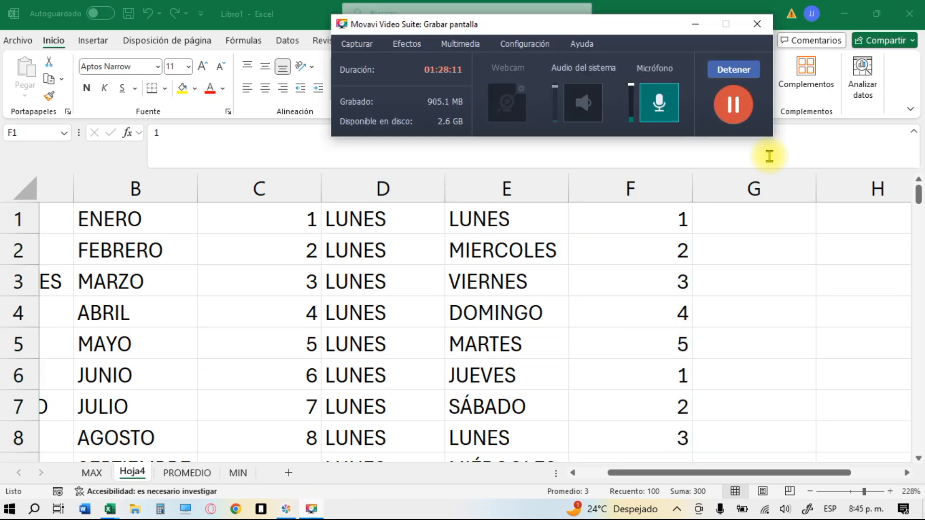
click(695, 24)
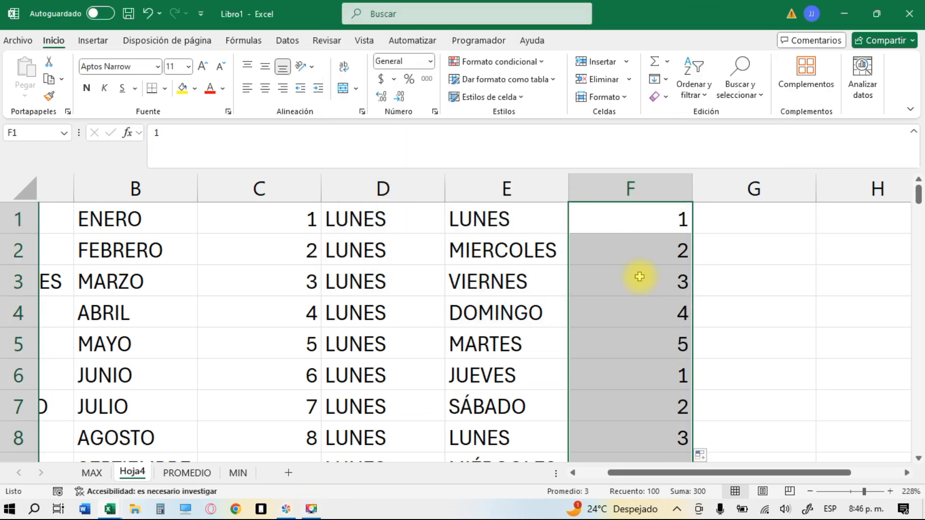
Step: Enter 500000 in cell H2 and select that cell again
scroll(713, 298, right, 2)
scroll(715, 299, right, 2)
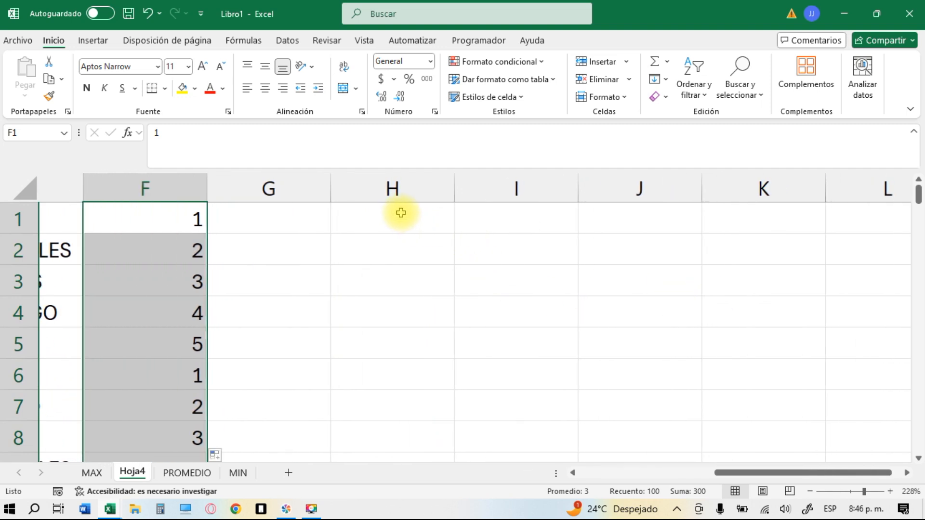
click(401, 223)
click(402, 251)
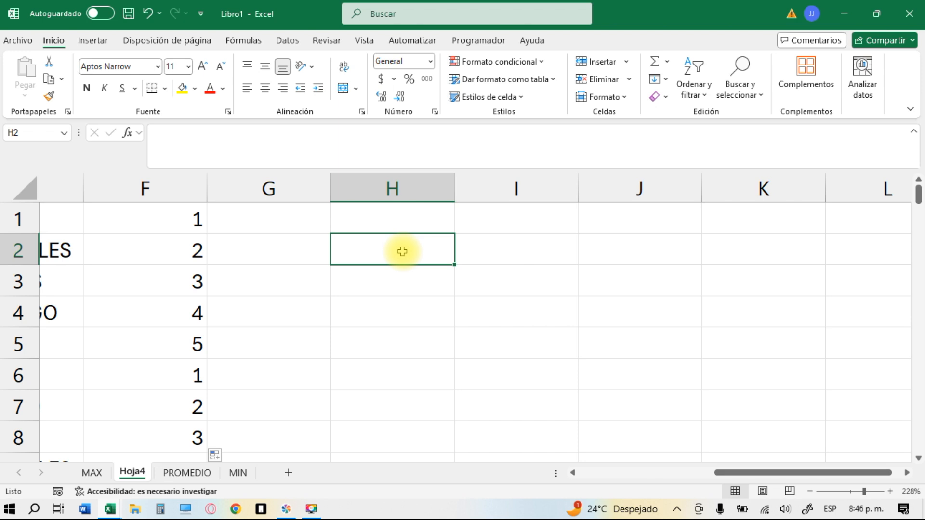
text(500000)
key(Return)
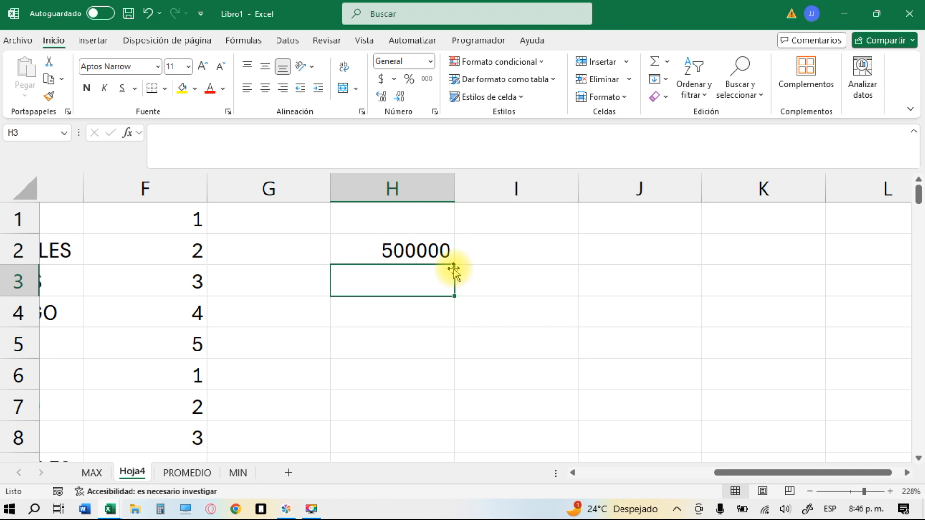
click(384, 250)
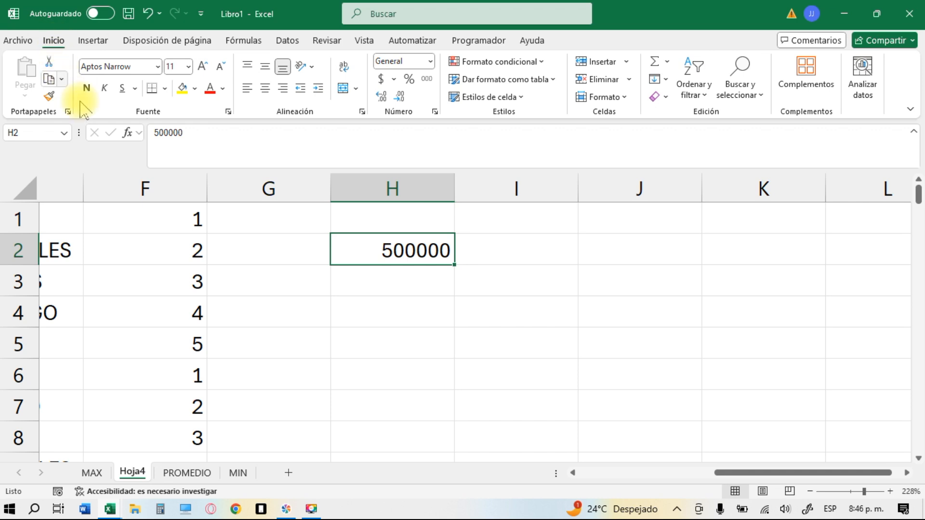
click(405, 119)
key(ctrl)
key(ctrl)
key(ctrl)
key(ctrl)
key(ctrl)
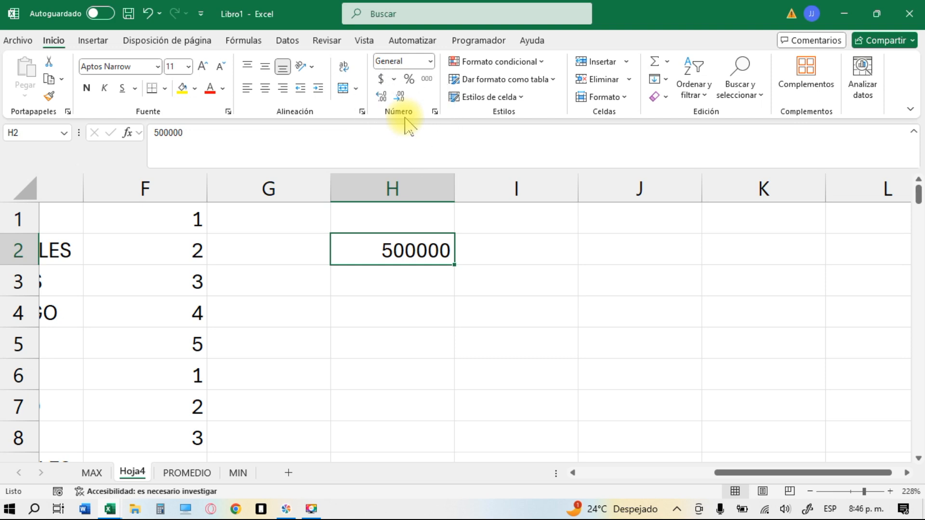
key(ctrl)
key(ctrl)
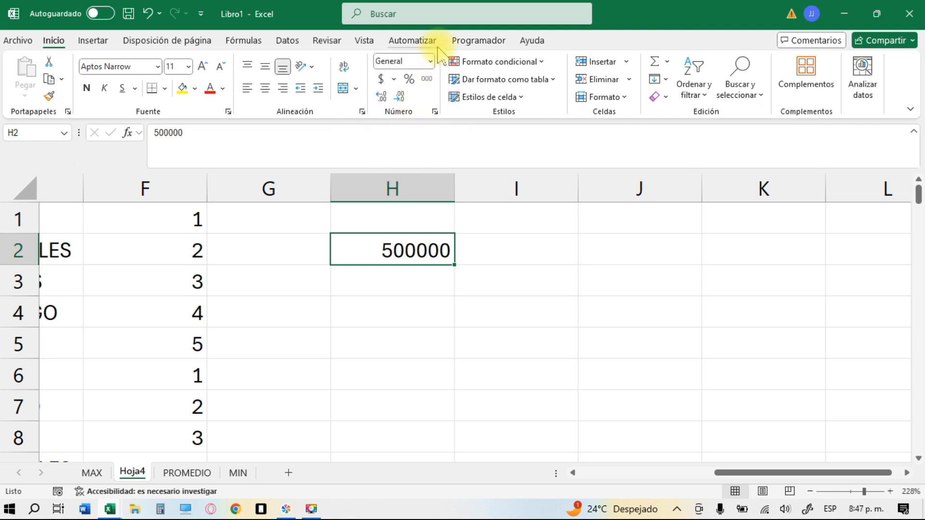
Step: Apply the Moneda number format to H2 and widen column H until the amount fits
click(431, 62)
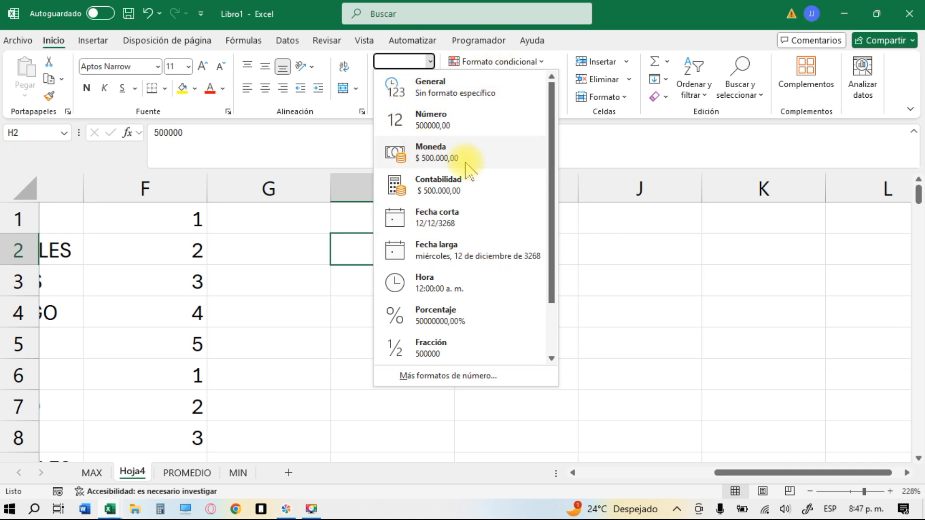
click(441, 153)
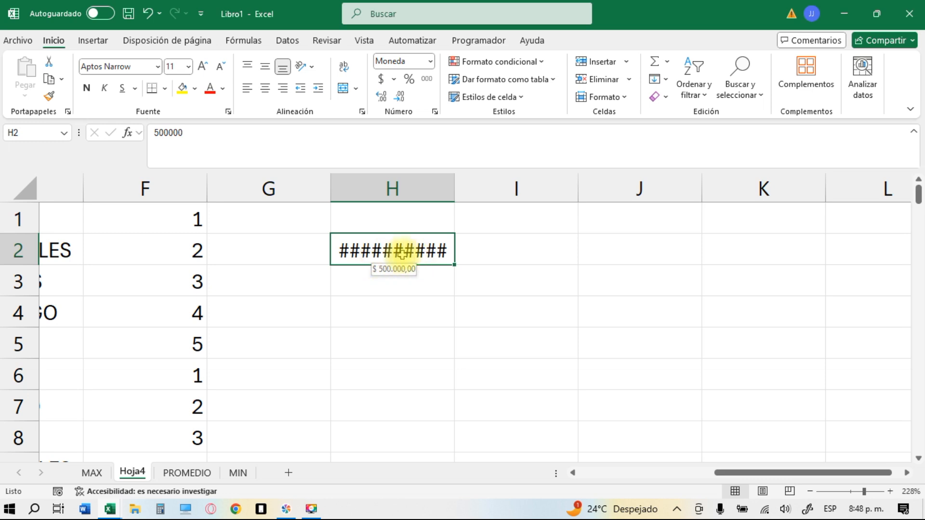
drag(457, 173, 488, 181)
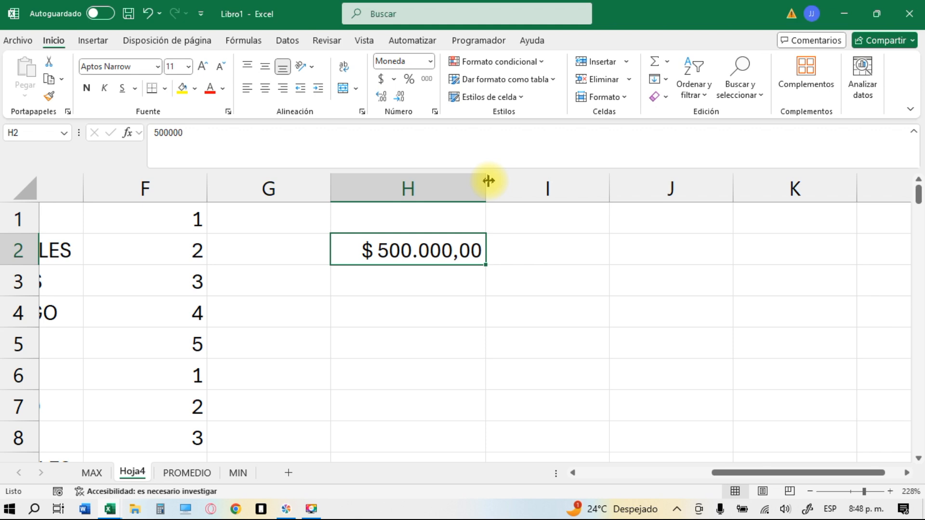
key(ctrl)
key(ctrl)
key(ctrl)
key(ctrl)
key(ctrl)
key(ctrl)
key(ctrl)
key(ctrl)
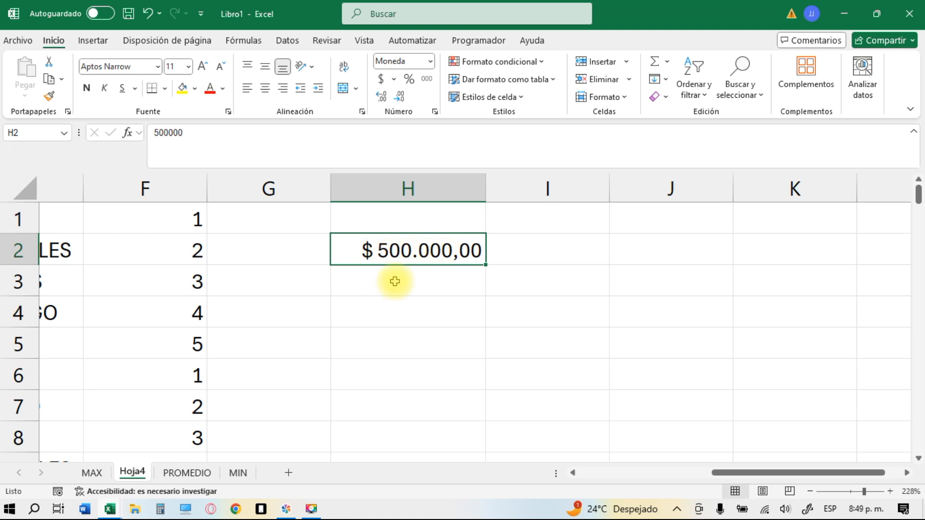
Step: Remove both decimal places from the currency amount in cell H2
click(400, 97)
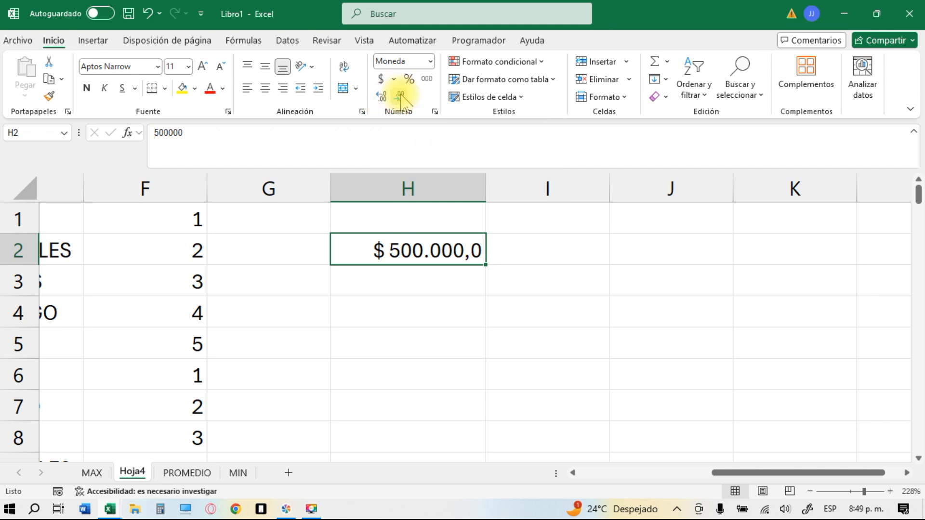
click(400, 96)
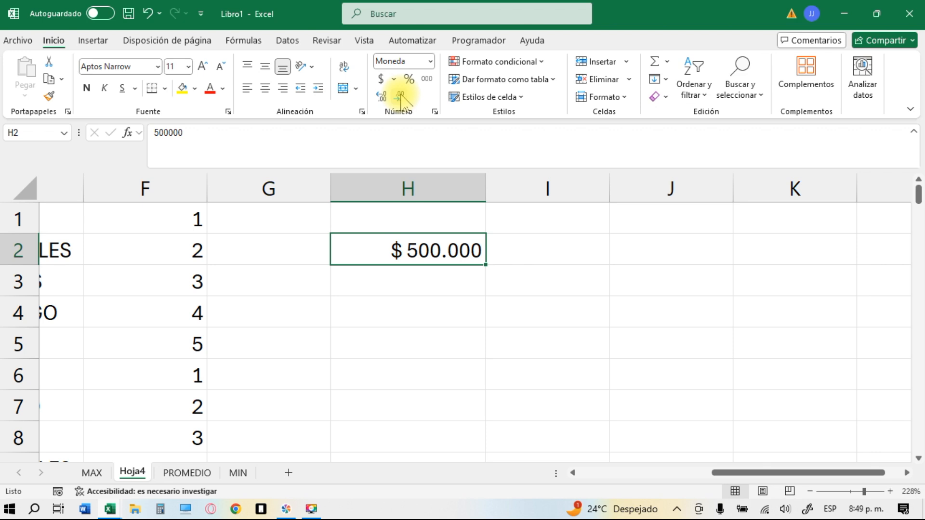
Step: Switch the number format of H2 to Contabilidad and back to Moneda to compare the two
click(431, 62)
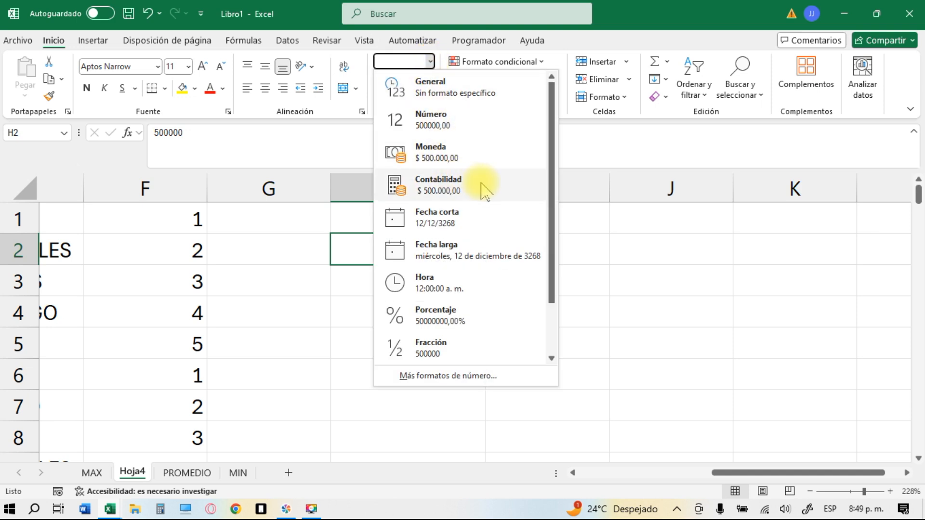
click(443, 193)
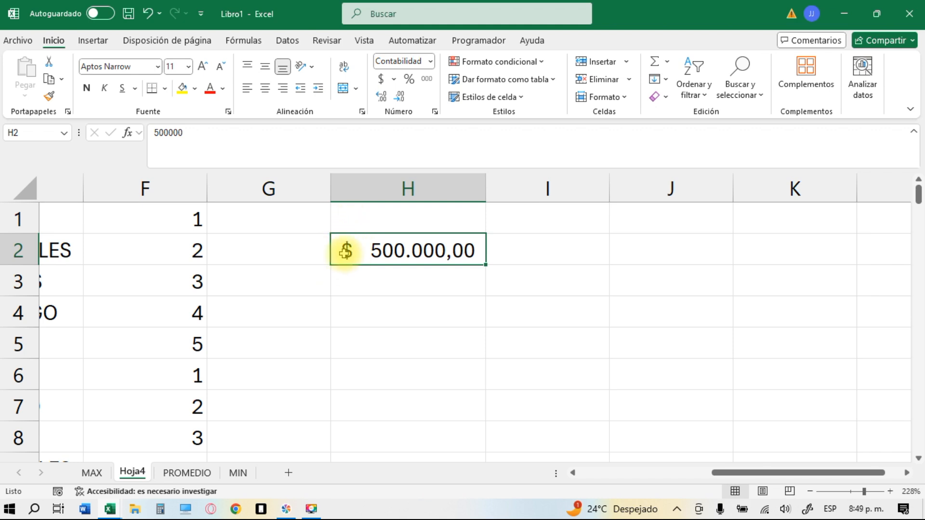
click(429, 61)
click(430, 151)
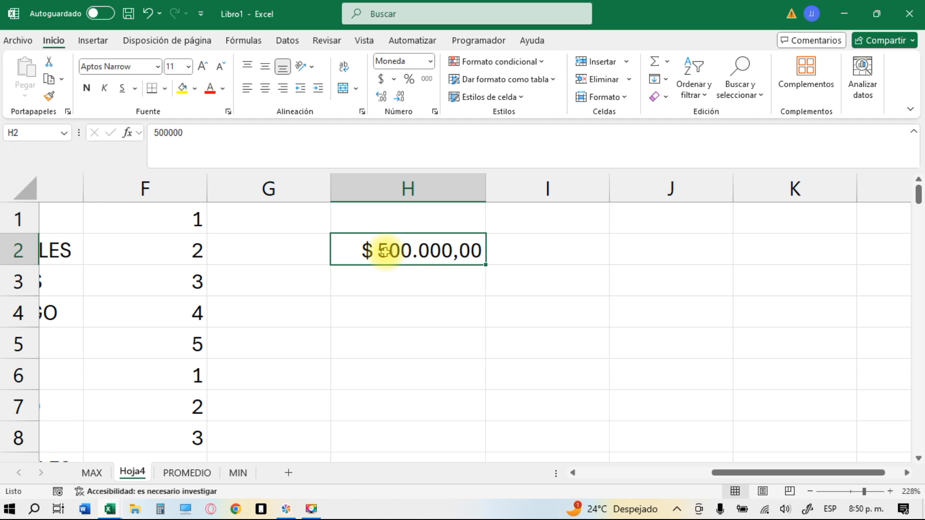
Step: Apply the Contabilidad format to H2 and reduce the amount to no decimal places
click(427, 61)
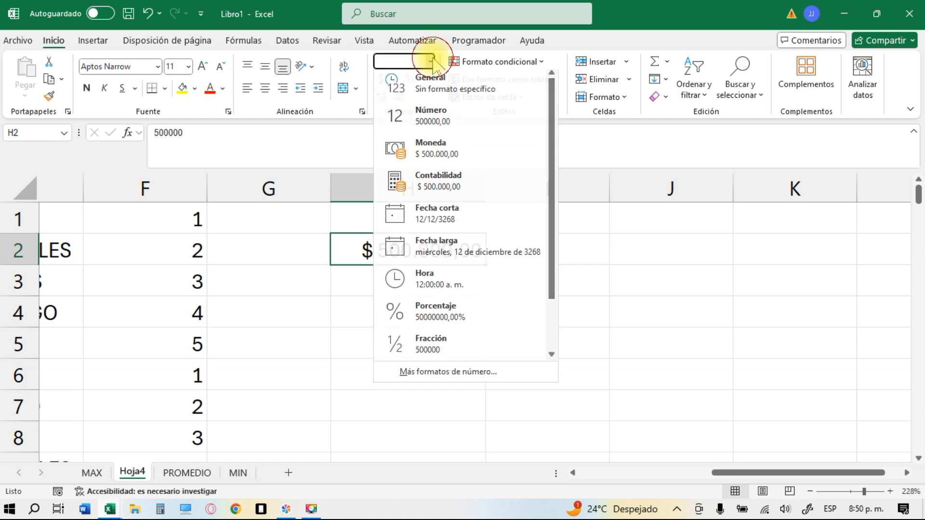
click(419, 192)
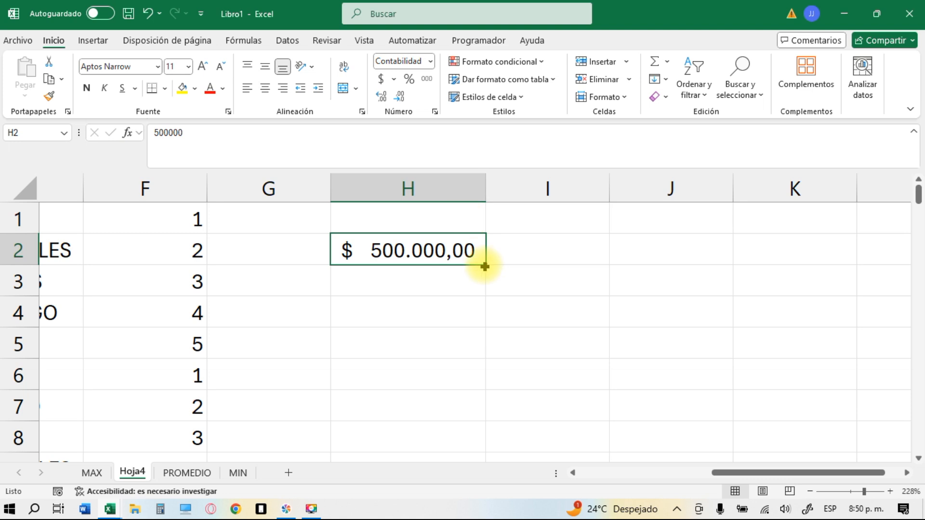
click(400, 98)
click(401, 99)
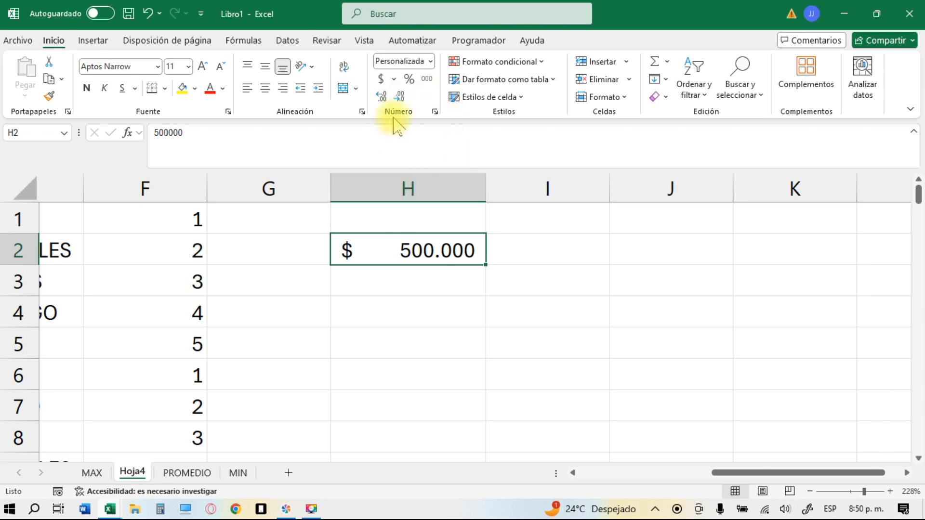
Step: Apply the Fecha corta format to H2 and replace its value with 0
click(430, 61)
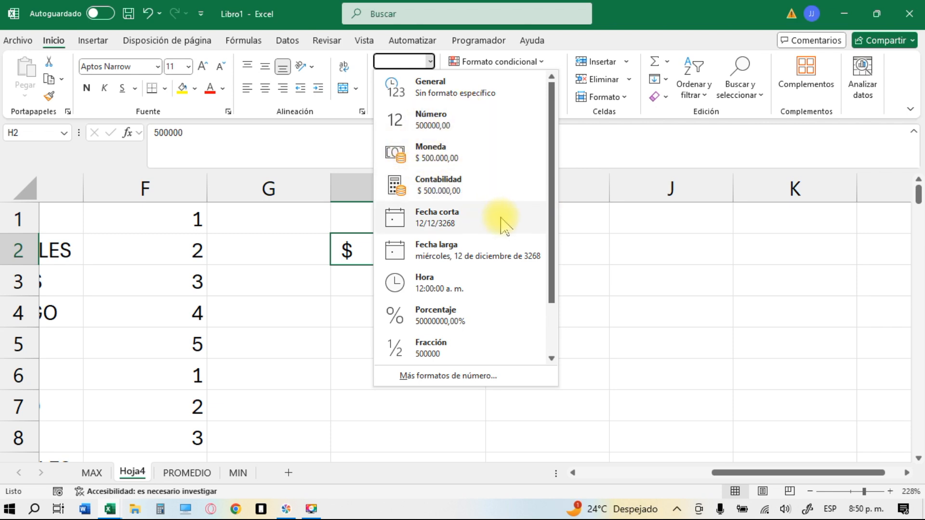
click(469, 216)
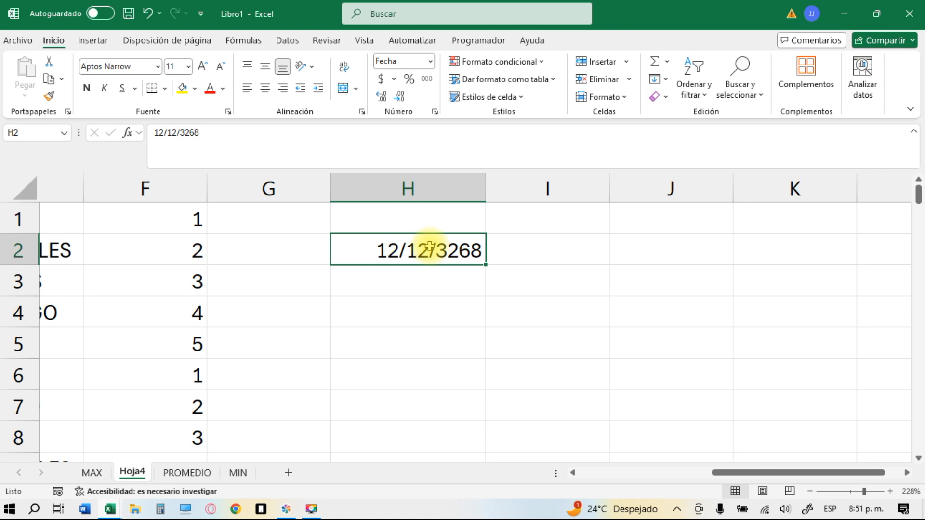
text(0)
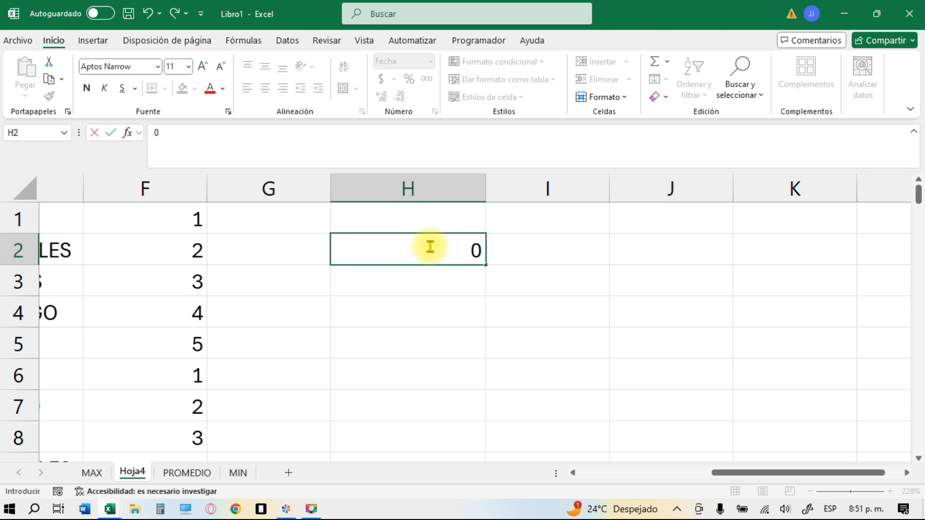
key(Return)
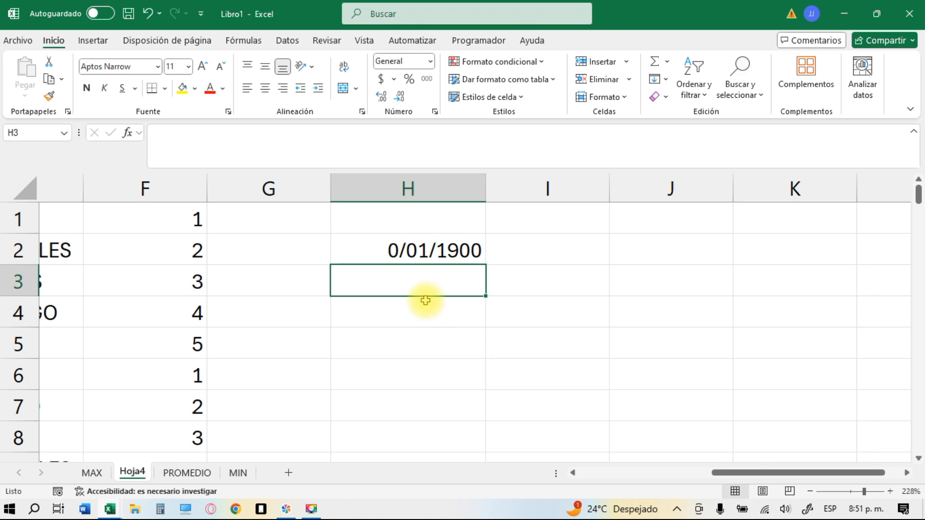
Step: Select H2 and reapply the Fecha corta format from the available number formats
click(412, 245)
click(430, 61)
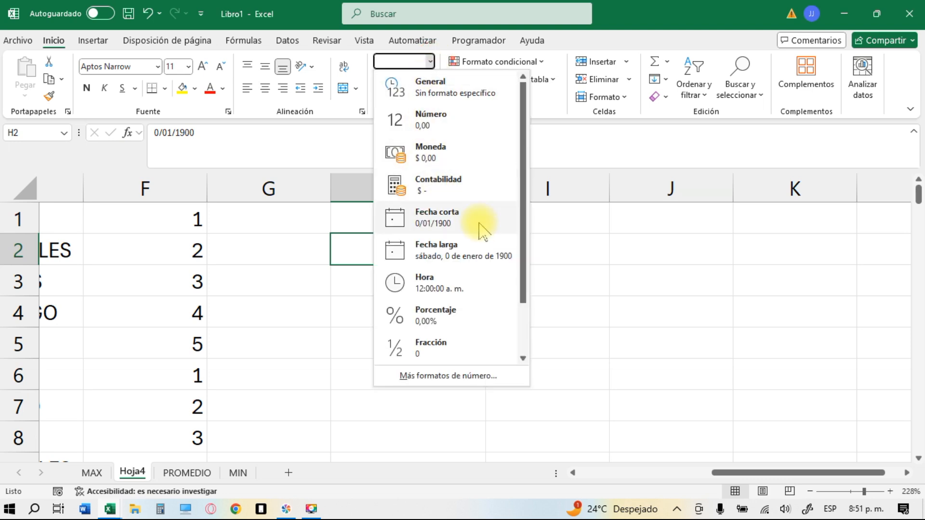
click(437, 224)
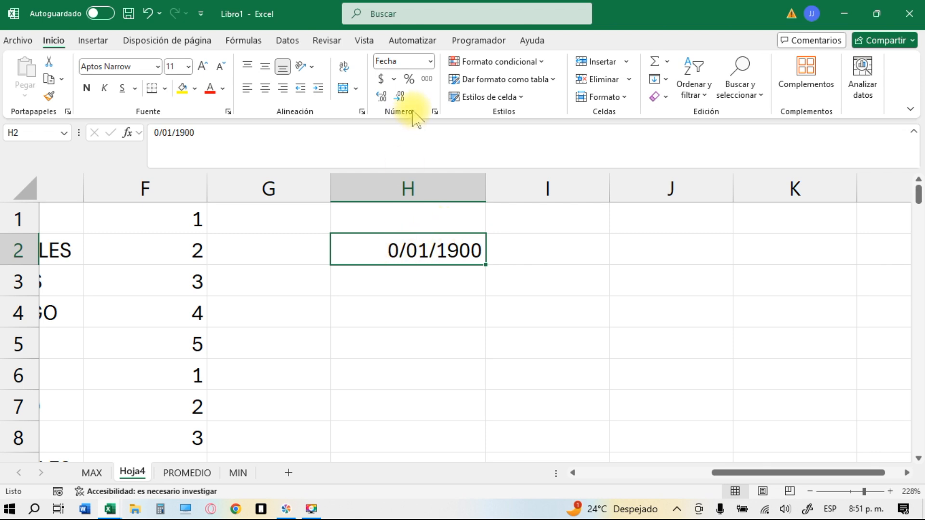
click(430, 62)
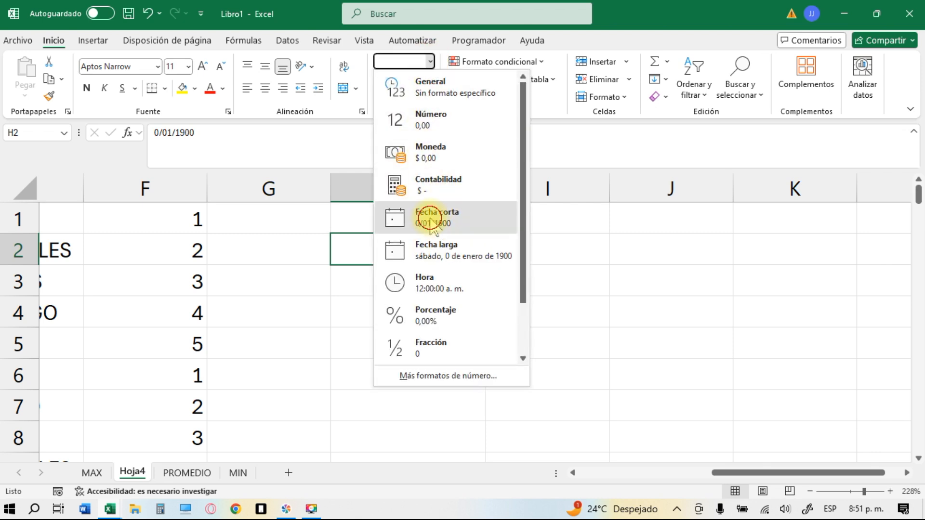
click(430, 217)
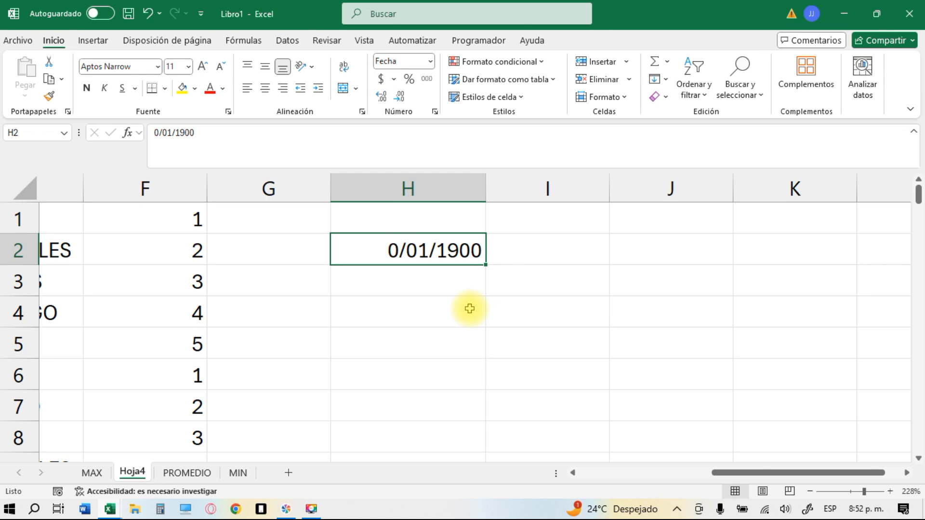
Step: Replace the value in the date-formatted cell H2 with 5 and then with 500
text(5)
key(Return)
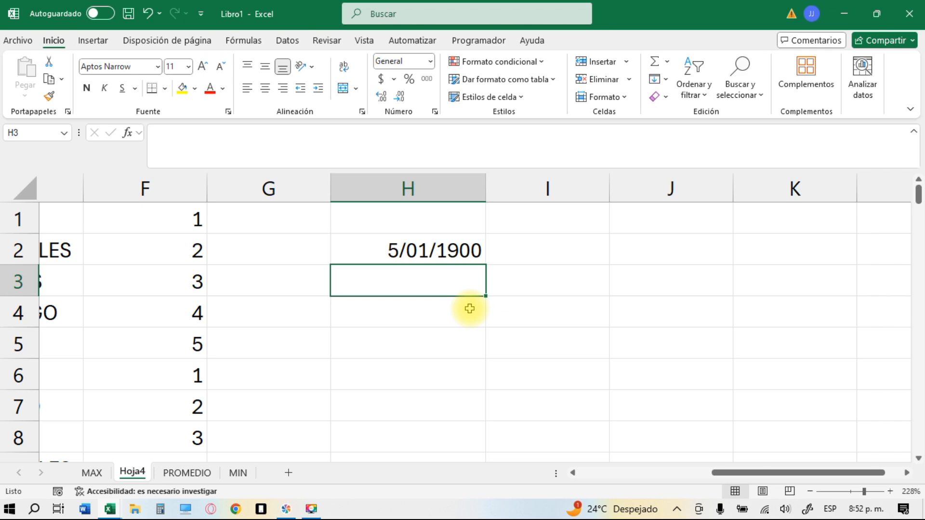
click(410, 252)
text(500)
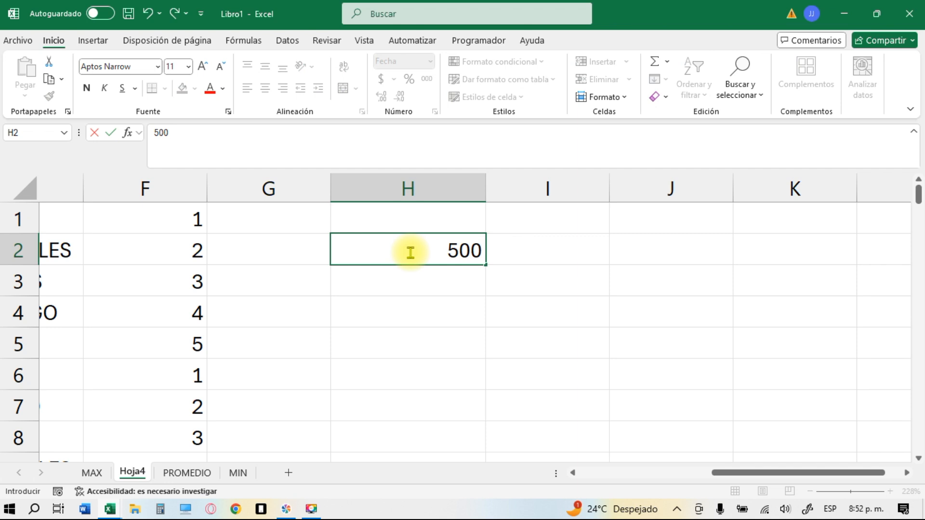
key(Return)
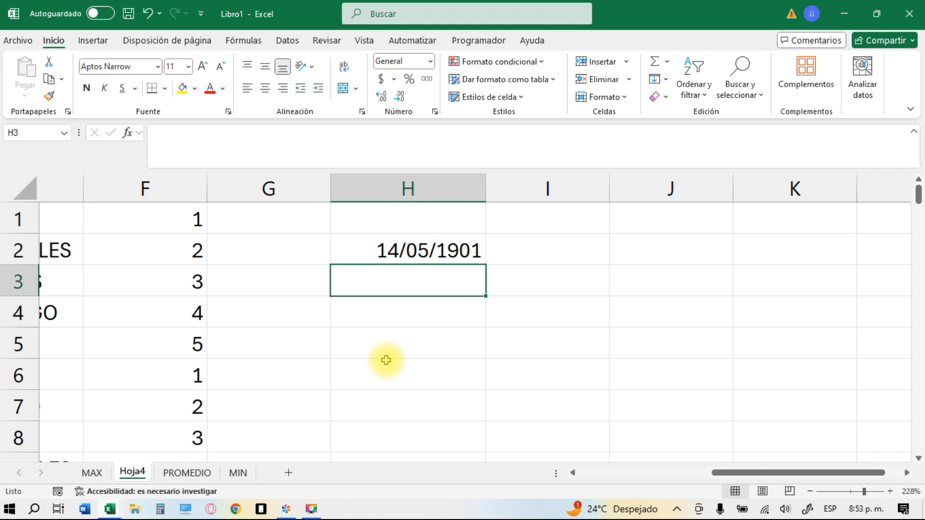
Step: Replace the date in H2 with 2-10-24
click(442, 251)
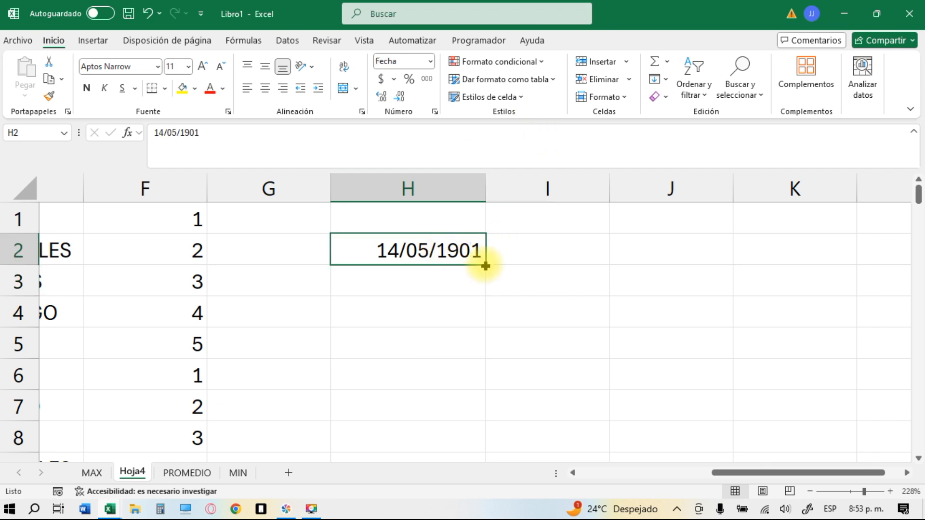
click(421, 343)
click(409, 250)
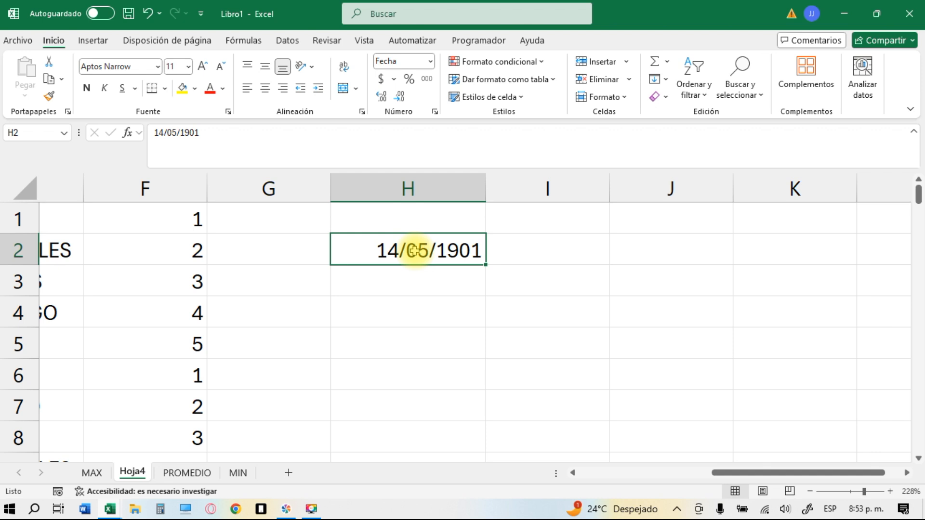
text(2)
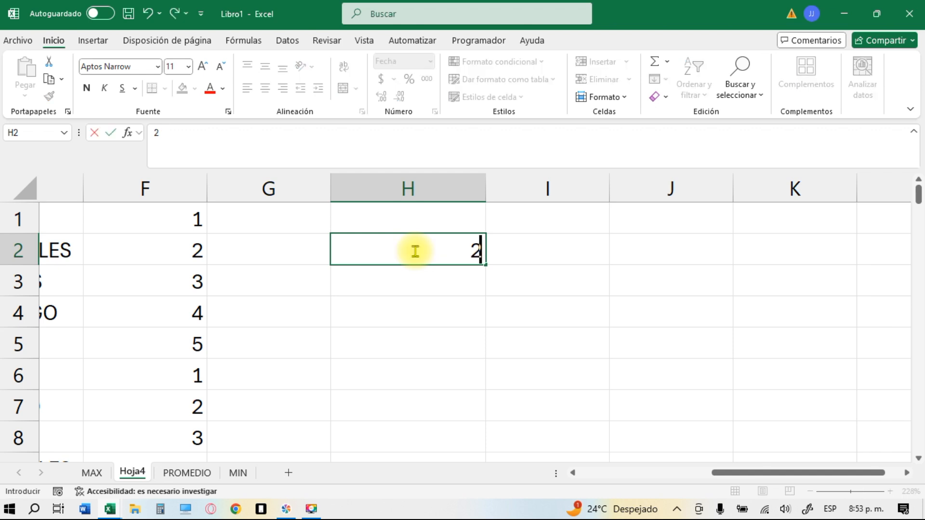
text(-10)
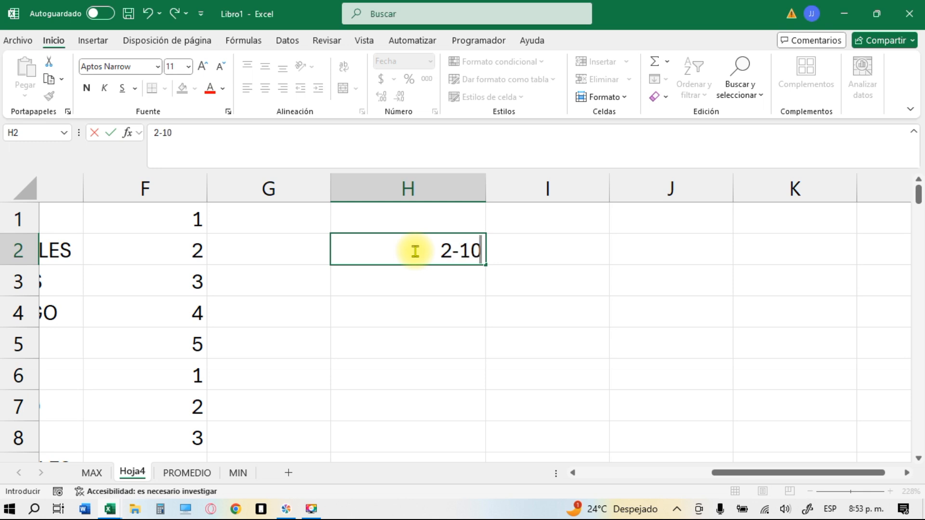
text(-24)
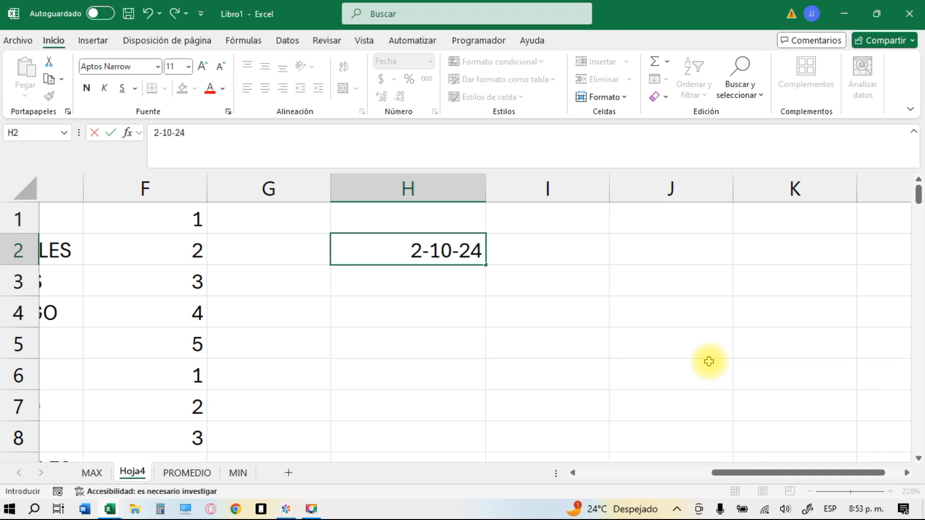
key(Return)
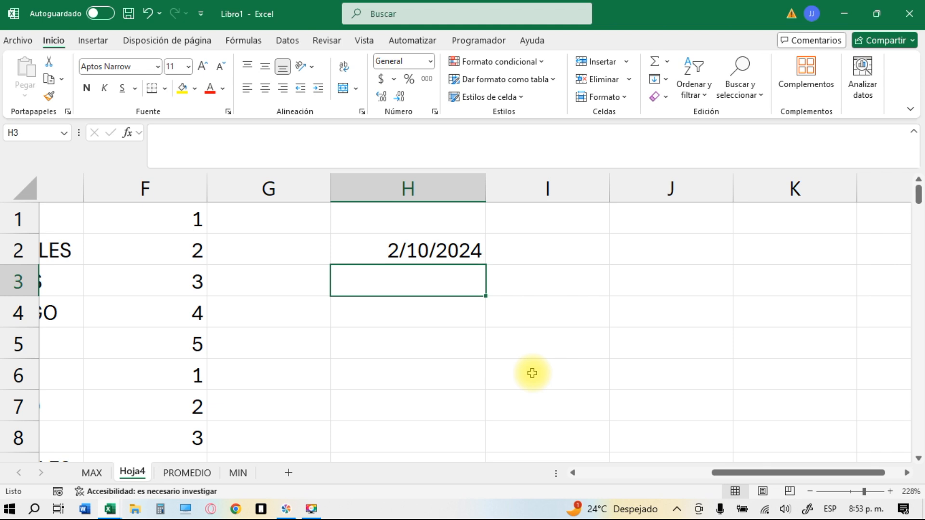
Step: Autofill the date from H2 down through H7 as a daily series
click(399, 249)
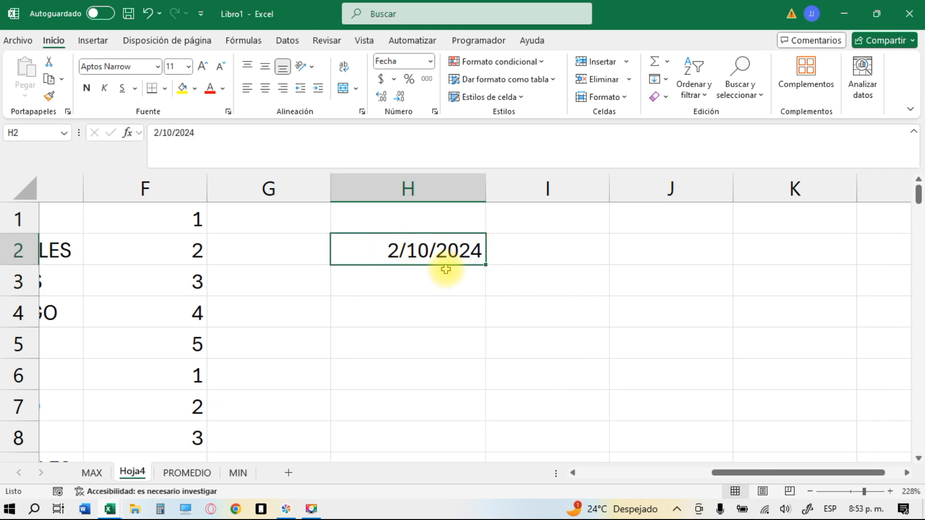
drag(489, 264, 473, 426)
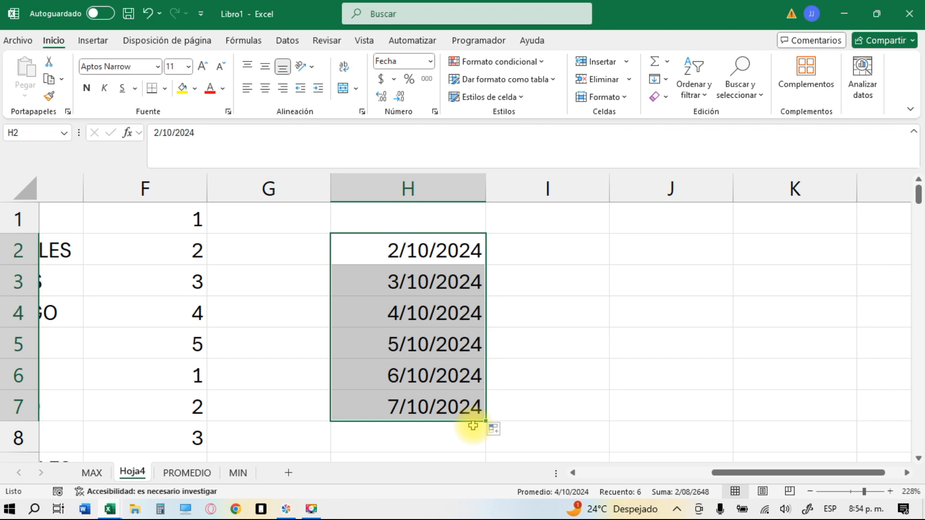
click(547, 372)
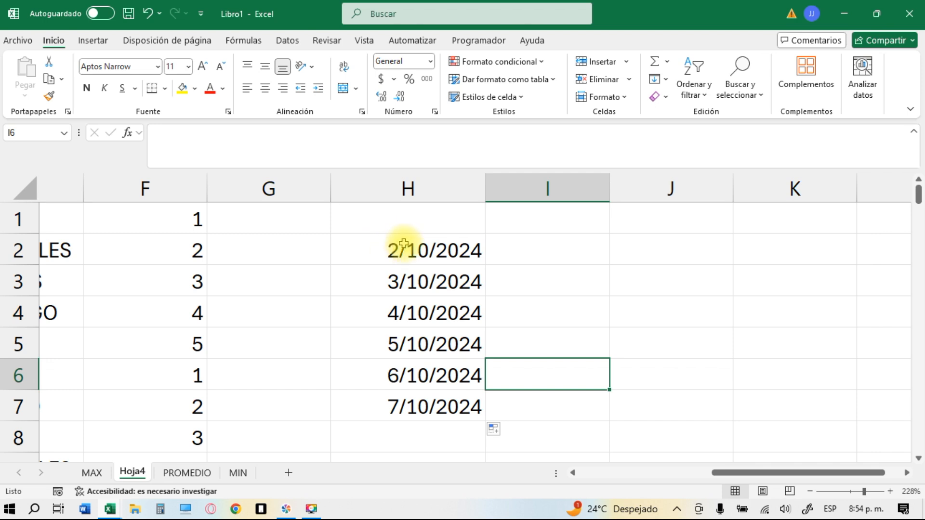
Step: Apply the Fecha larga format to H2:H7 and widen column H to fit the long dates
drag(402, 253, 403, 402)
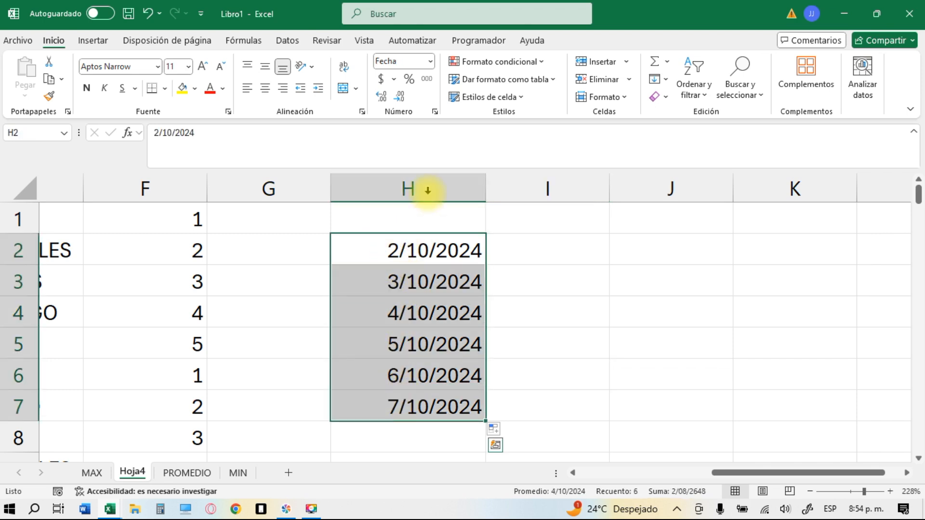
click(430, 62)
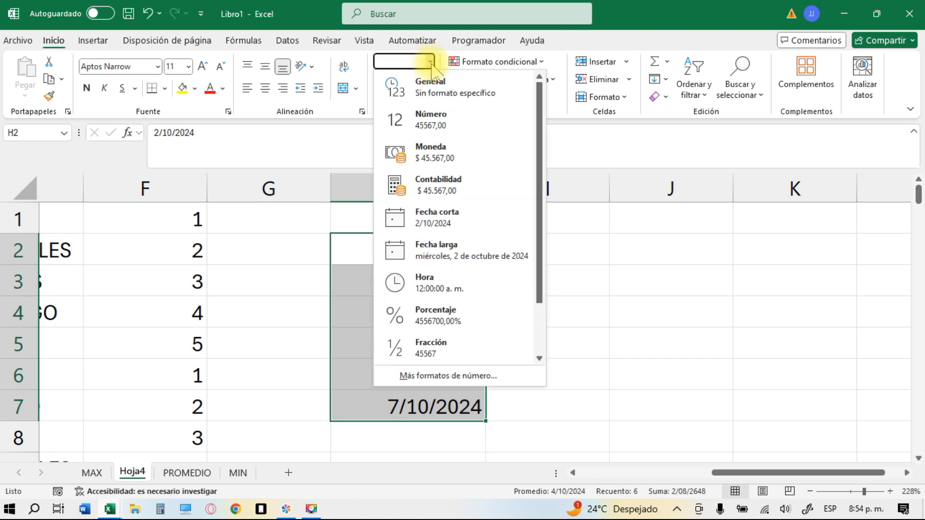
click(421, 246)
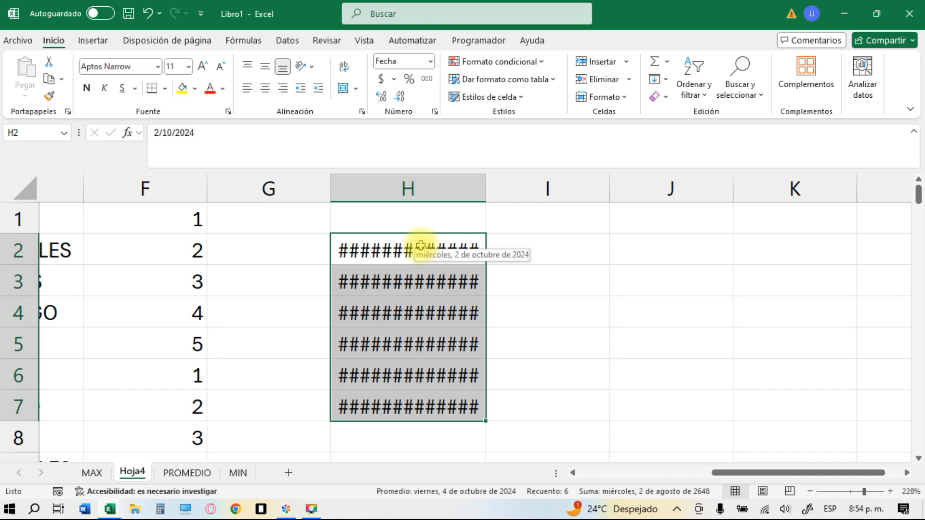
drag(485, 185, 630, 189)
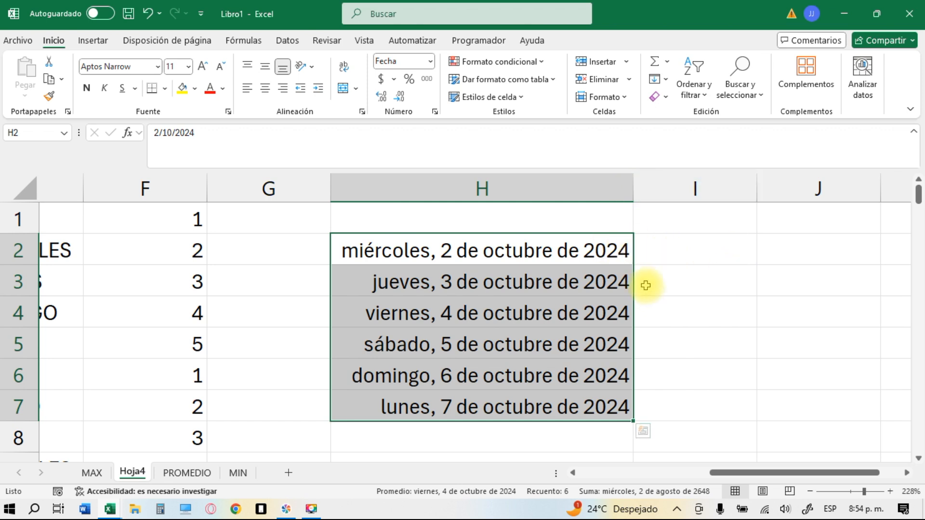
Step: Apply the Hora format to the empty cell J2 and compare its format with that of K4
scroll(674, 336, right, 2)
scroll(674, 337, right, 1)
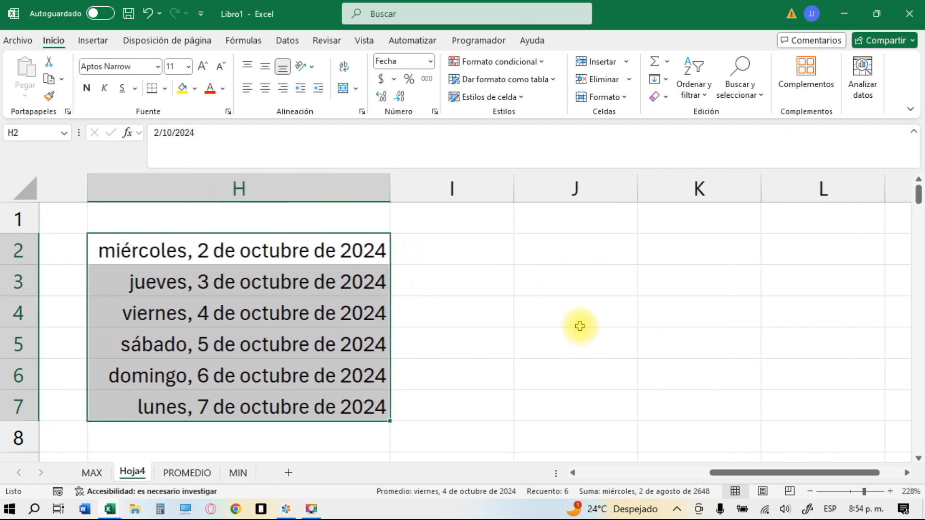
click(561, 252)
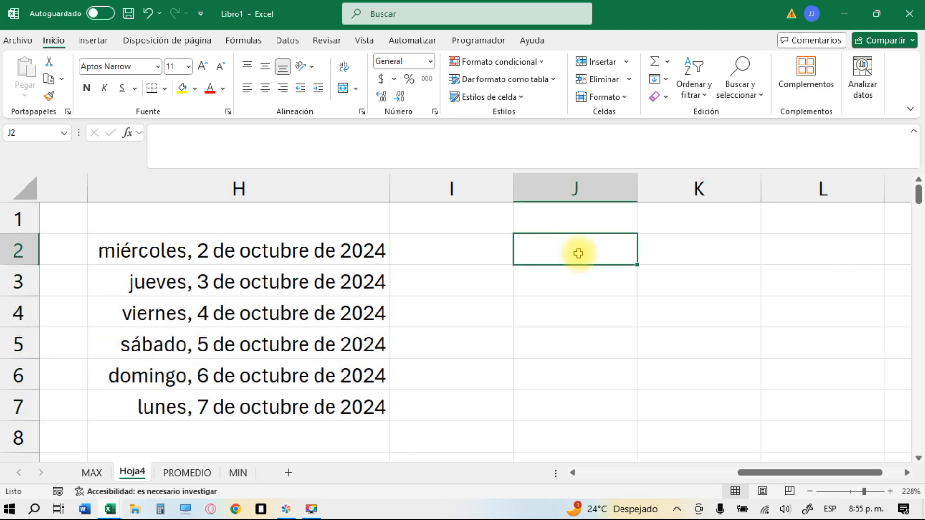
click(429, 61)
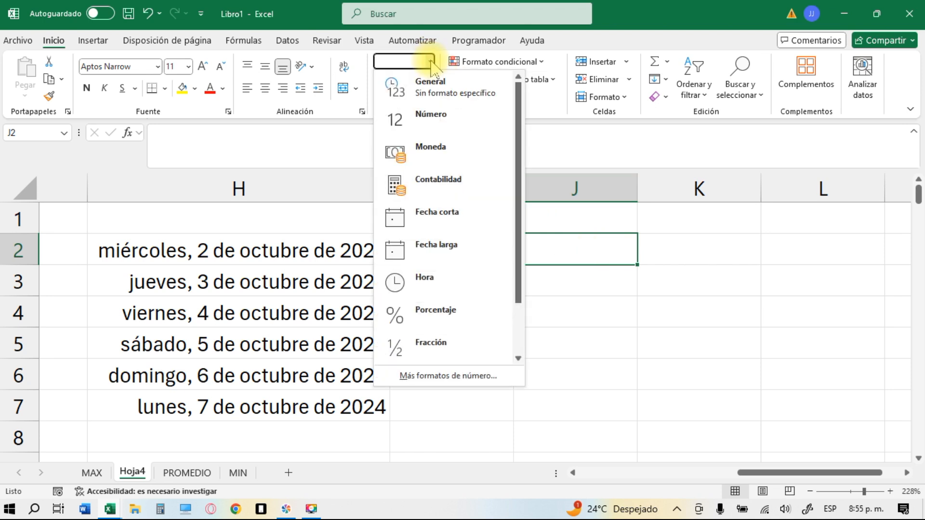
click(446, 276)
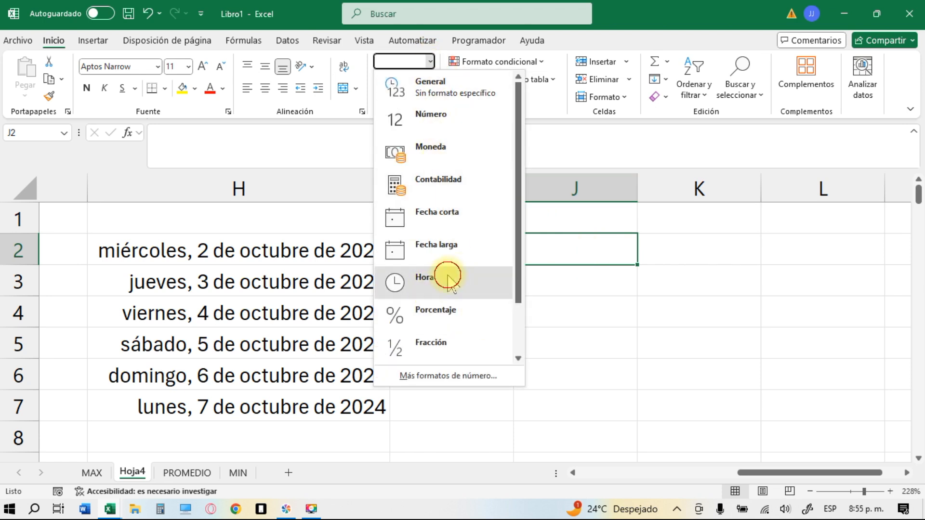
click(542, 334)
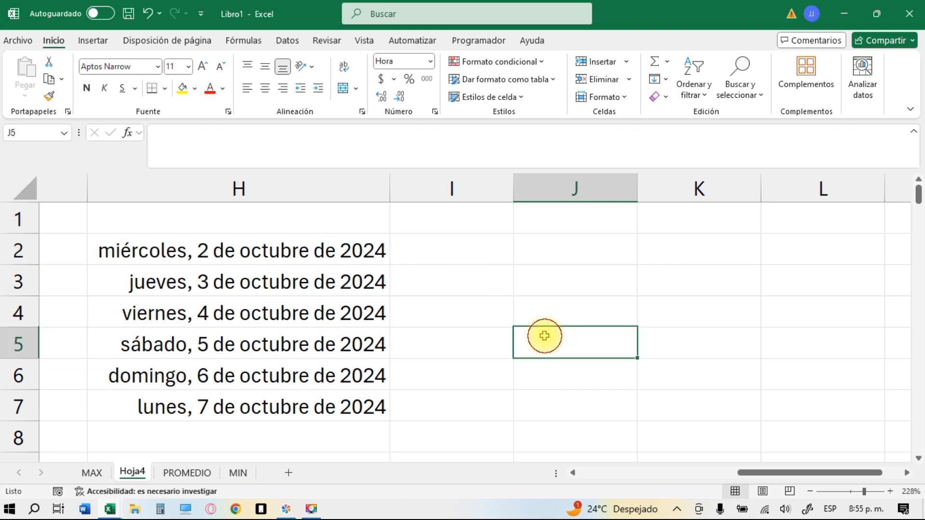
click(577, 253)
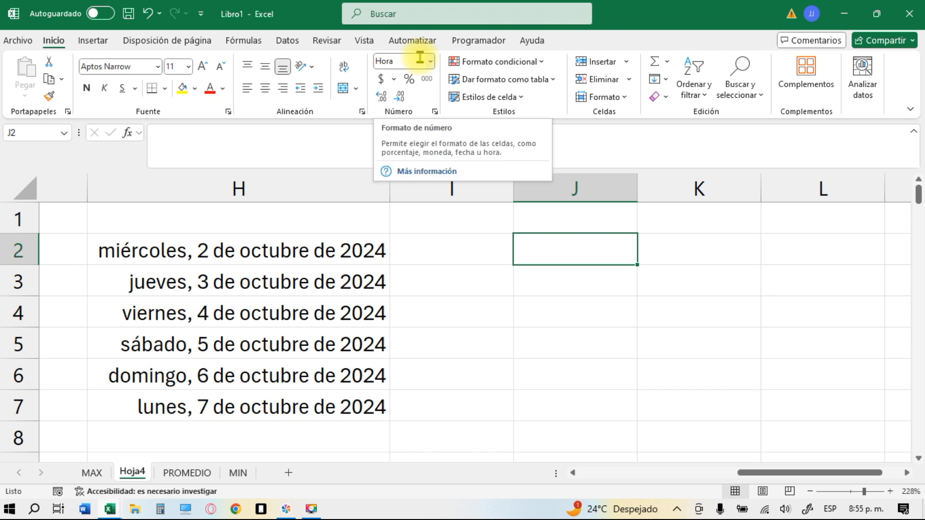
click(680, 313)
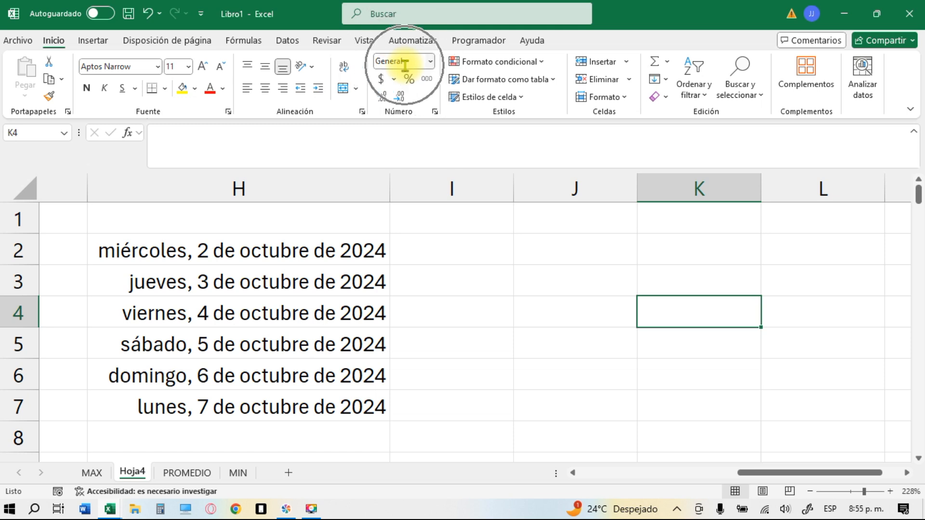
Step: Enter 10 in the time-formatted cell J2 and replace it with 08:00
click(567, 255)
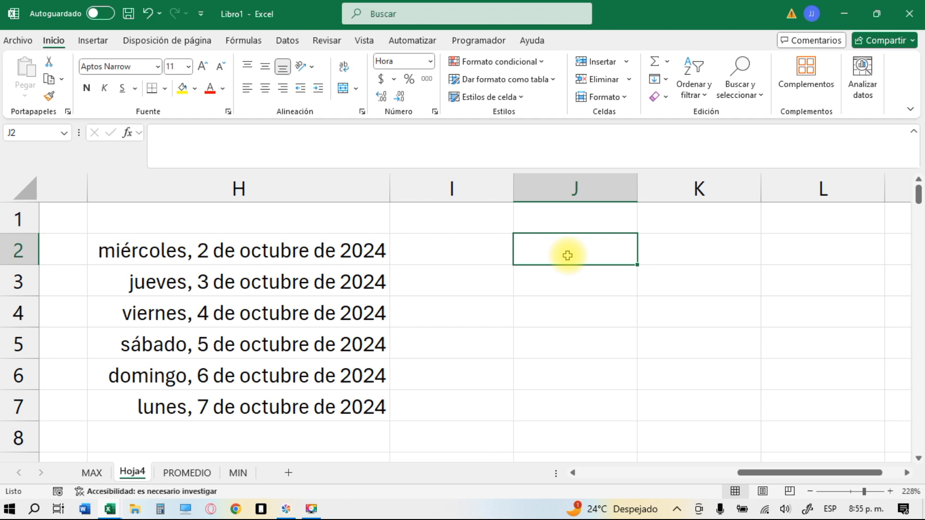
text(10)
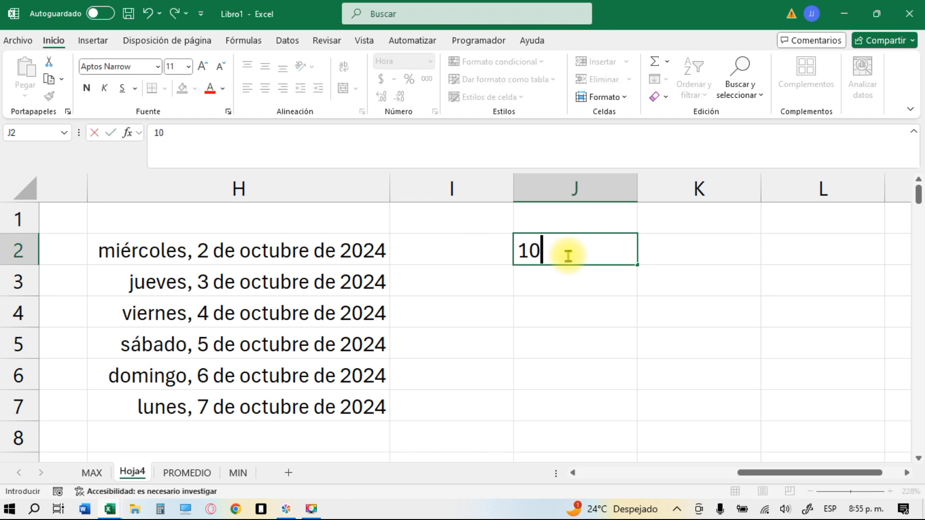
key(Return)
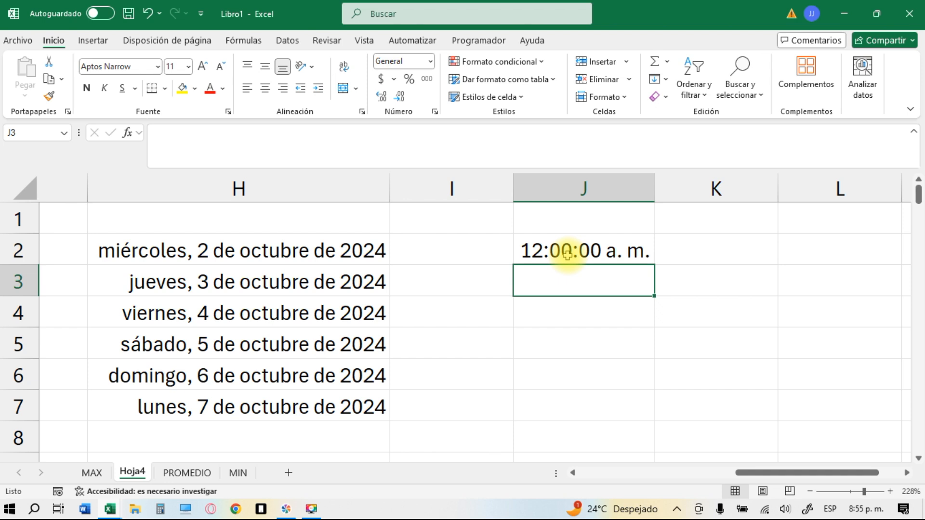
click(553, 251)
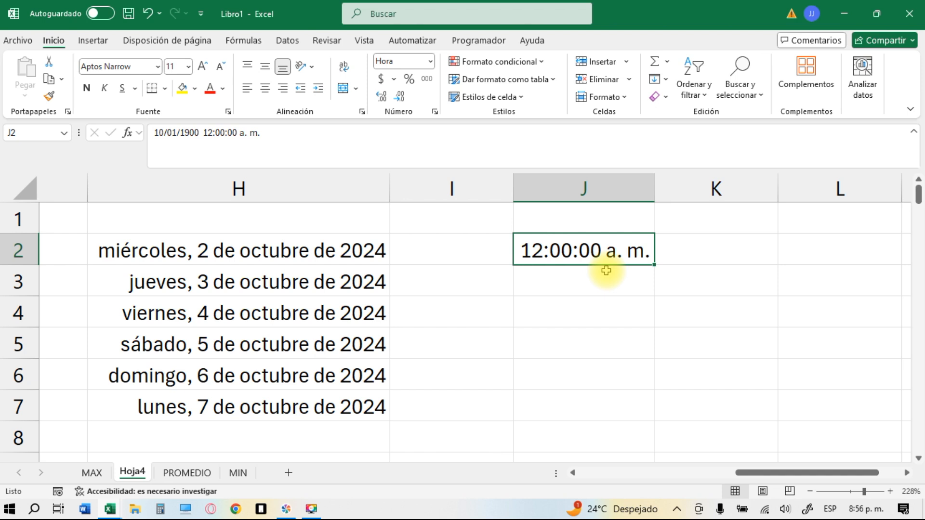
text(0)
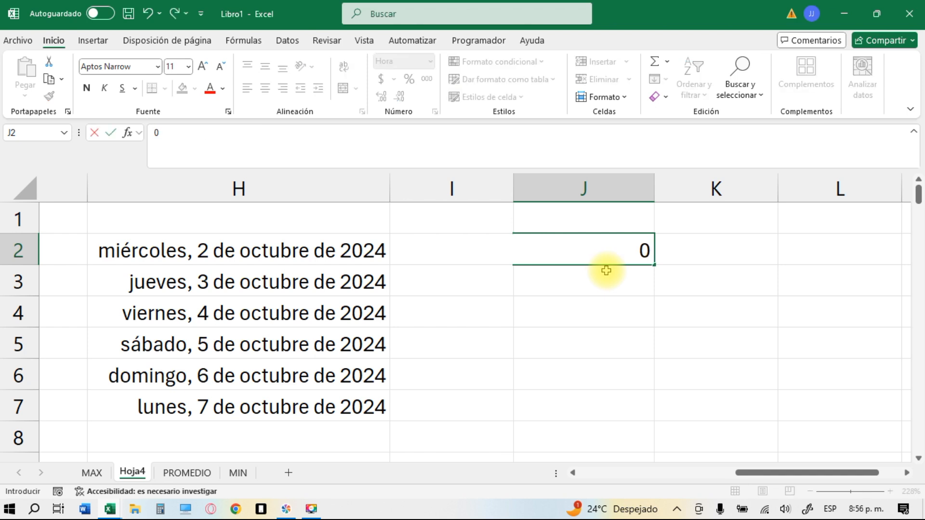
text(8:00)
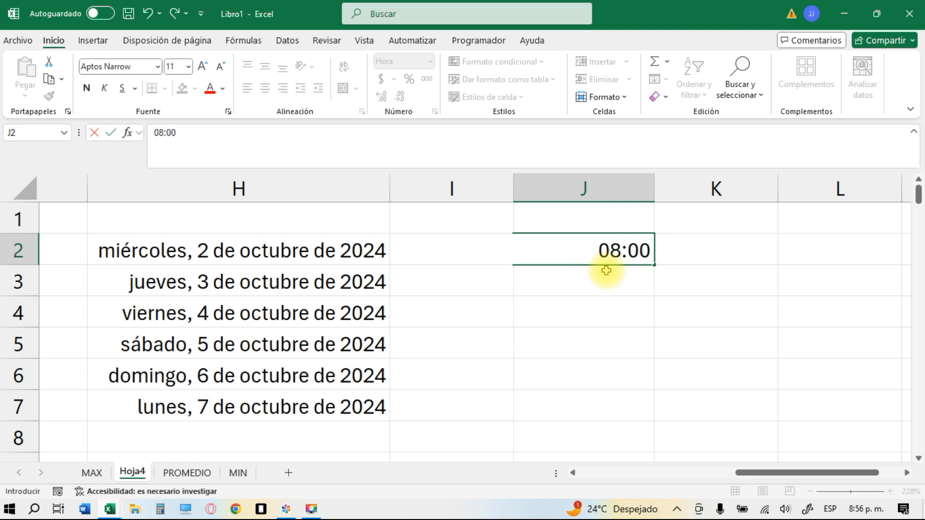
key(Return)
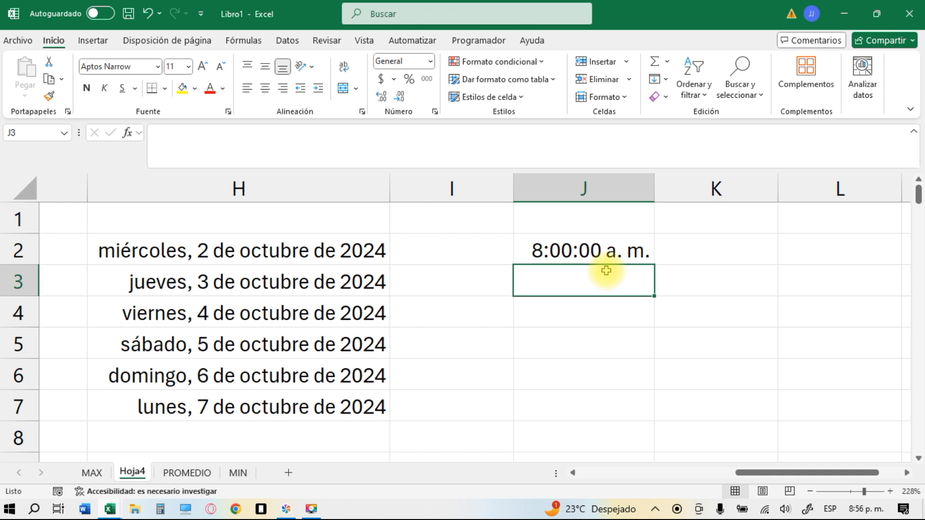
Step: Replace the time in J2 with 20:00
click(591, 249)
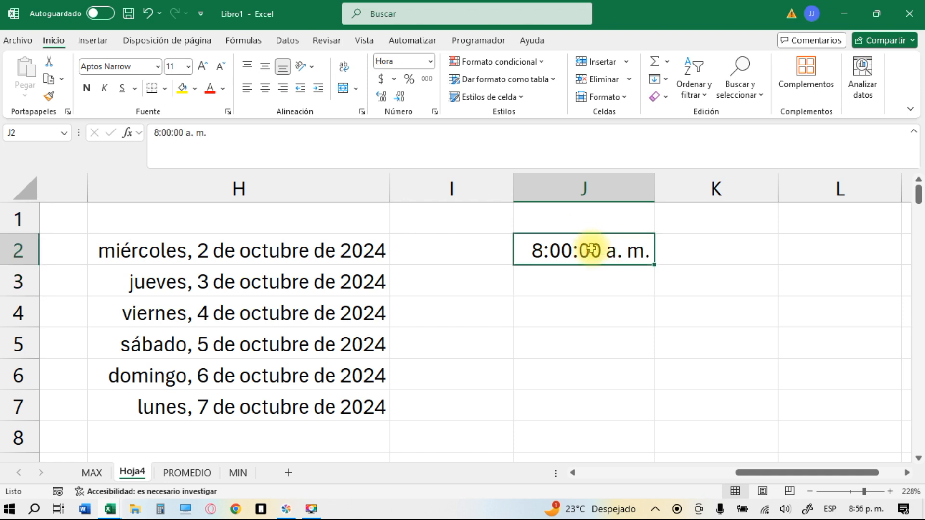
text(20:)
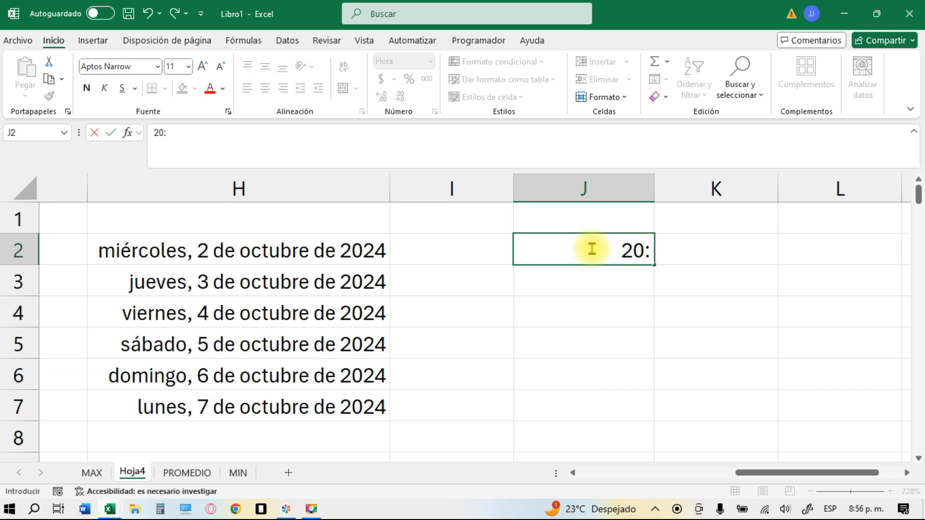
text(00)
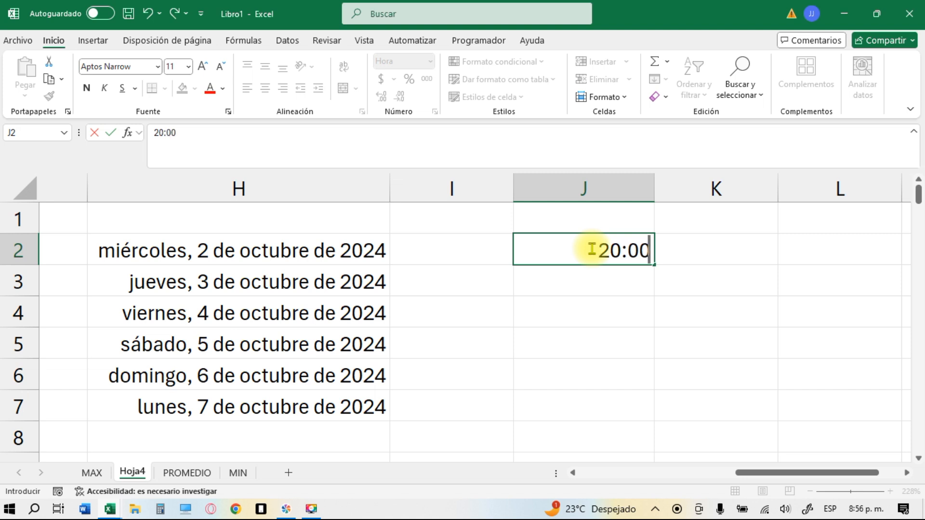
key(Return)
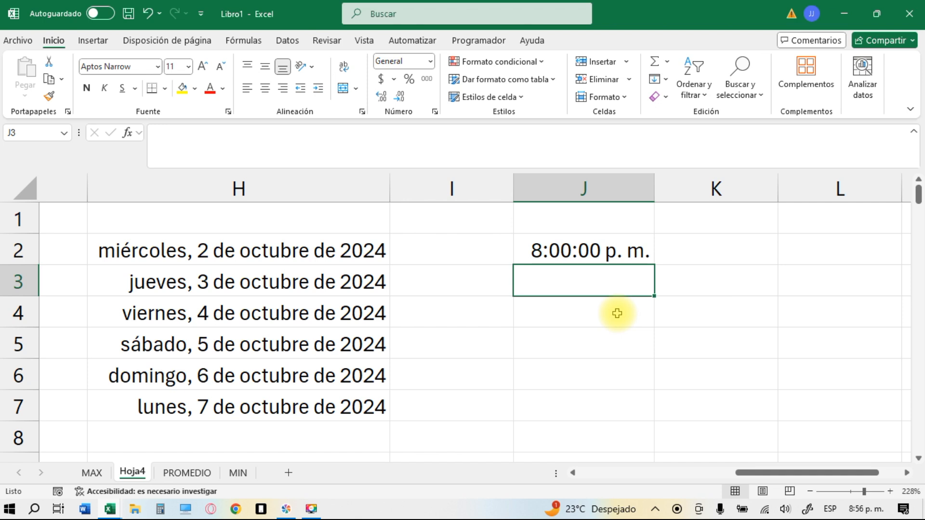
Step: Enter 20:00 in the unformatted cell J5
click(591, 337)
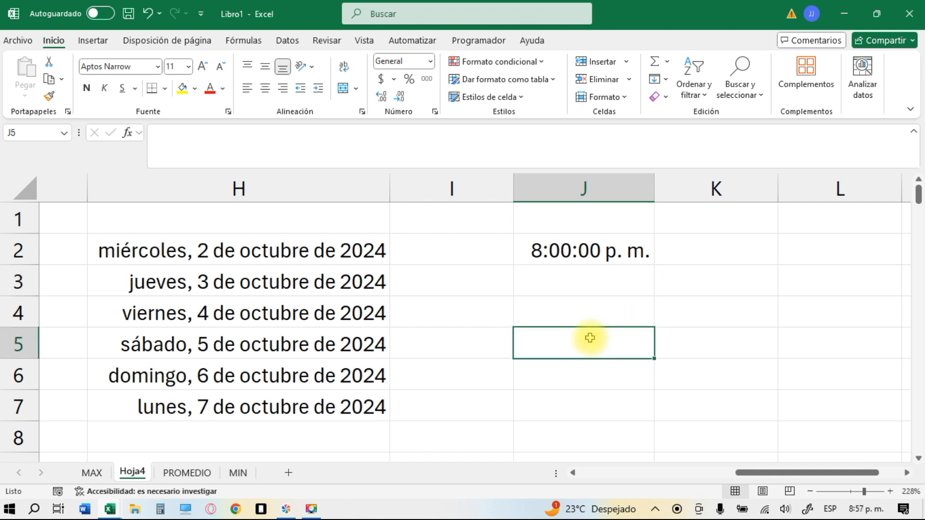
text(20:00)
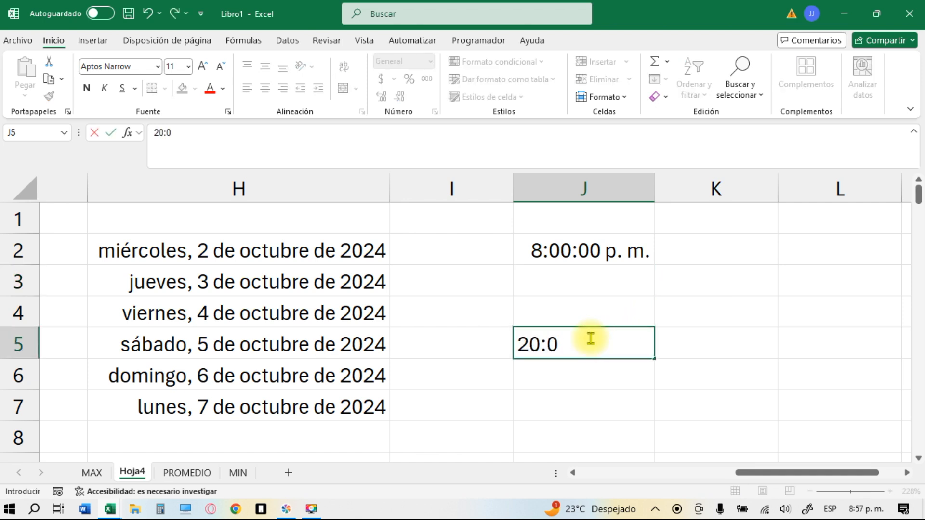
key(Return)
Step: Apply the Hora format to the time in J5
click(610, 341)
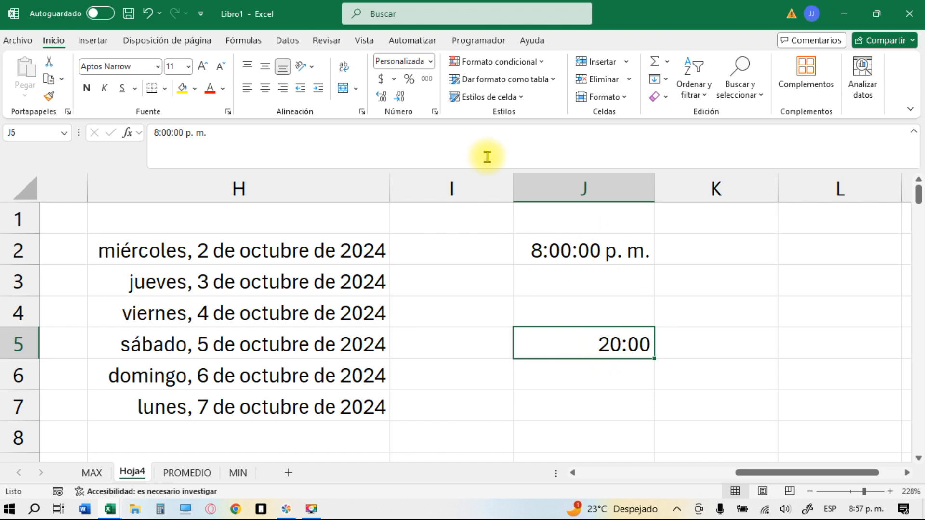
click(430, 62)
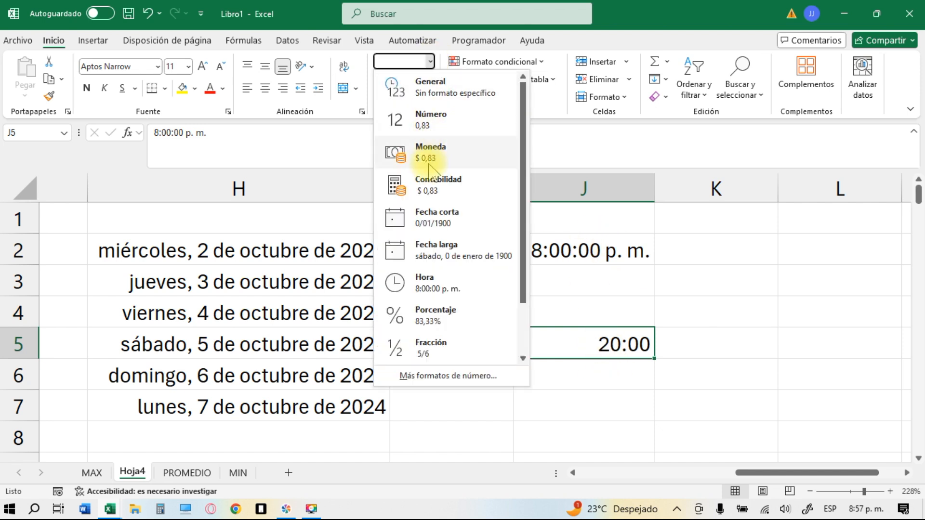
click(428, 283)
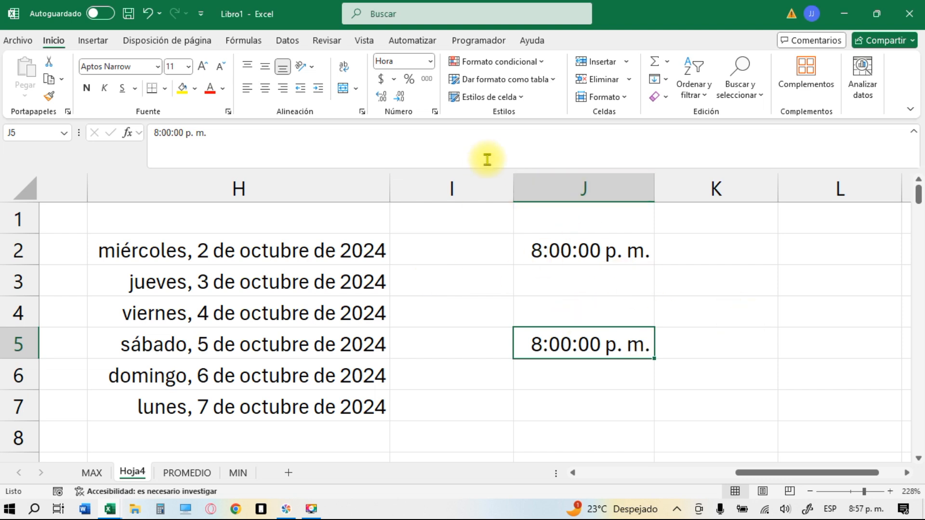
Step: Change J5 to the Porcentaje format and replace its content with 5
click(430, 61)
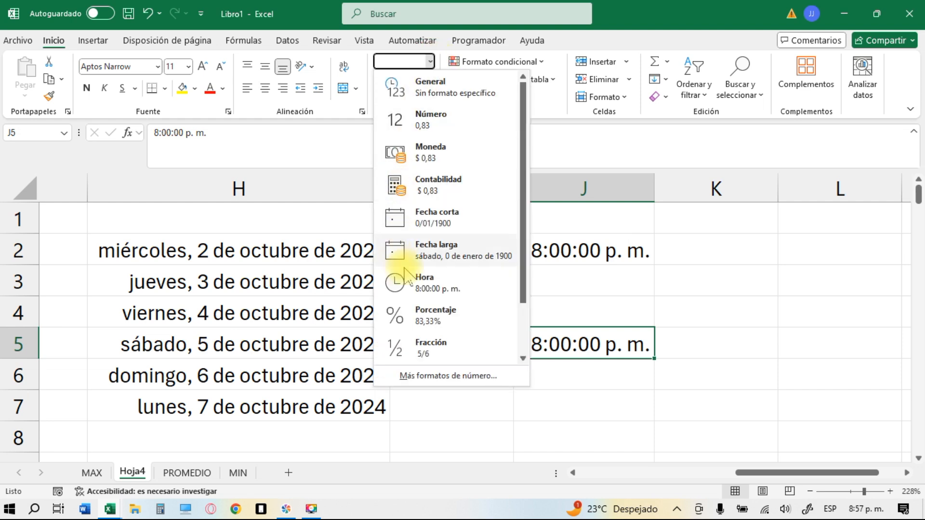
click(428, 321)
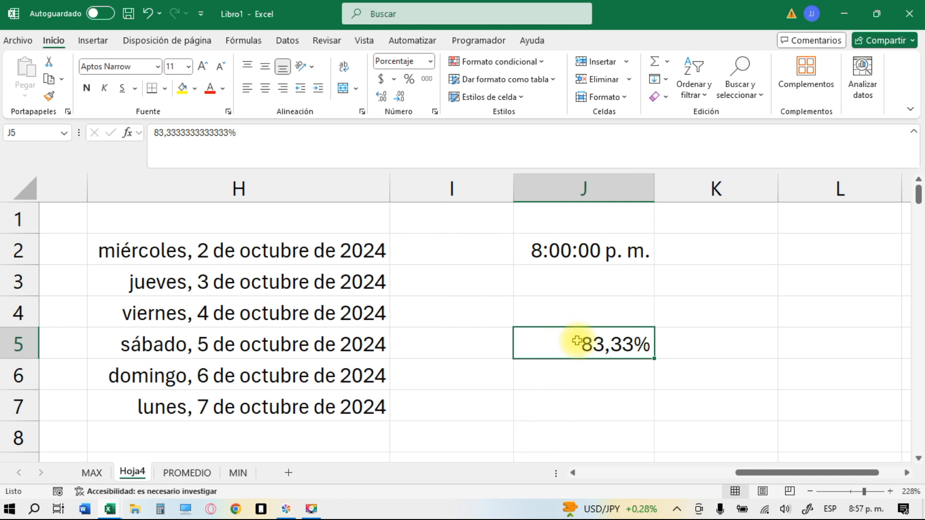
text(5)
key(Return)
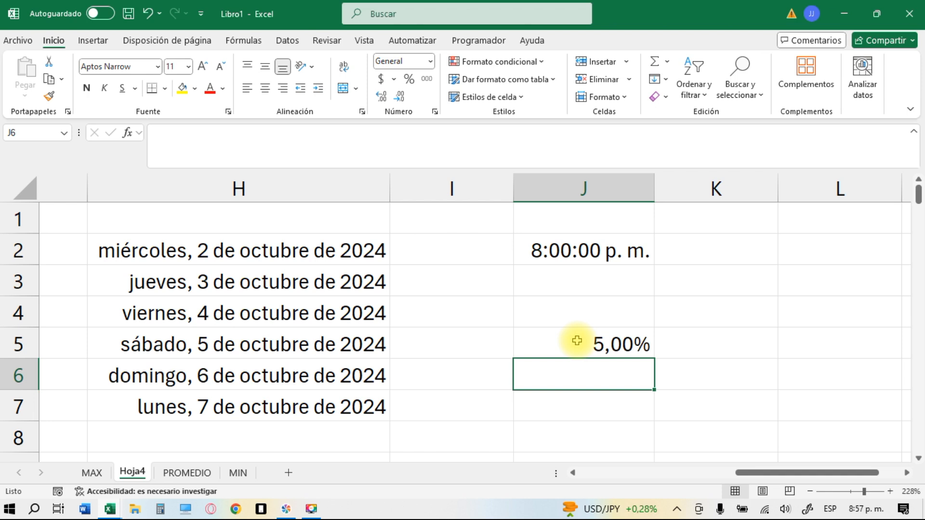
click(606, 250)
drag(613, 277, 627, 365)
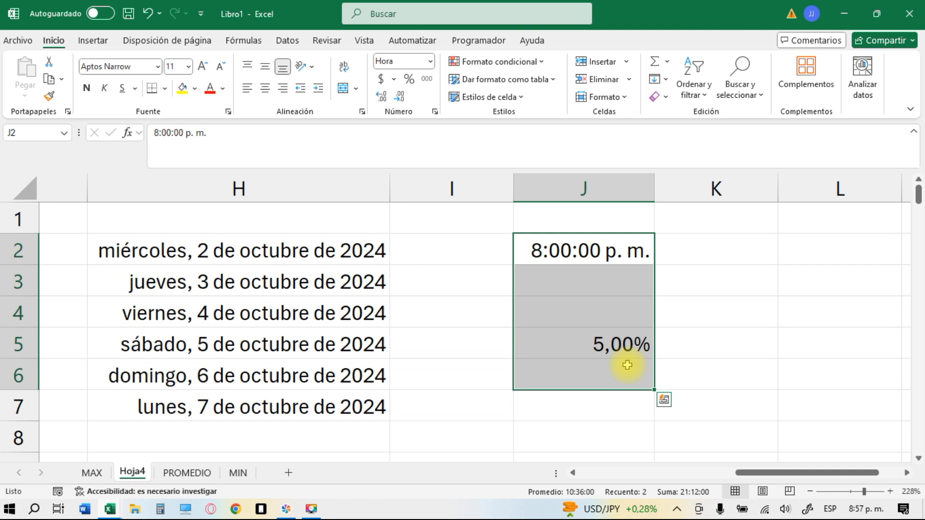
click(431, 61)
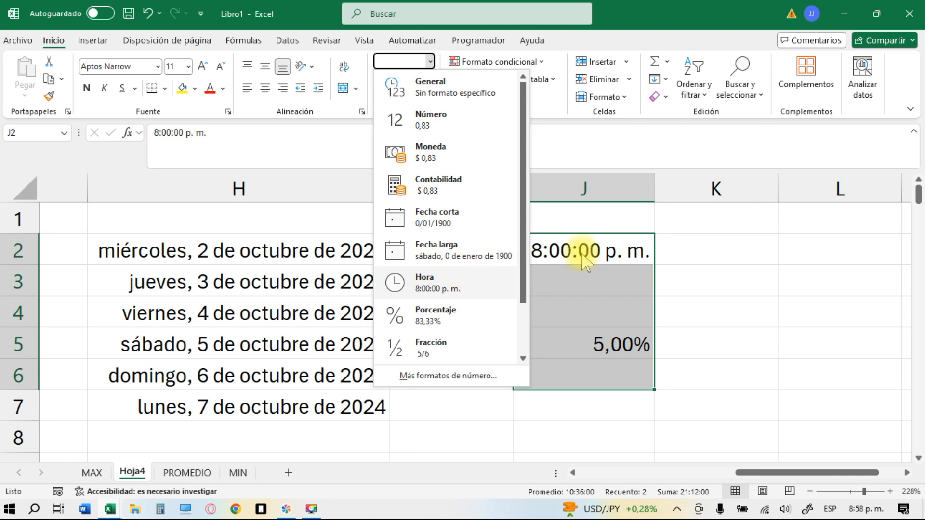
click(708, 341)
Step: Set cell J2 to the General format and replace its content with 80
click(587, 259)
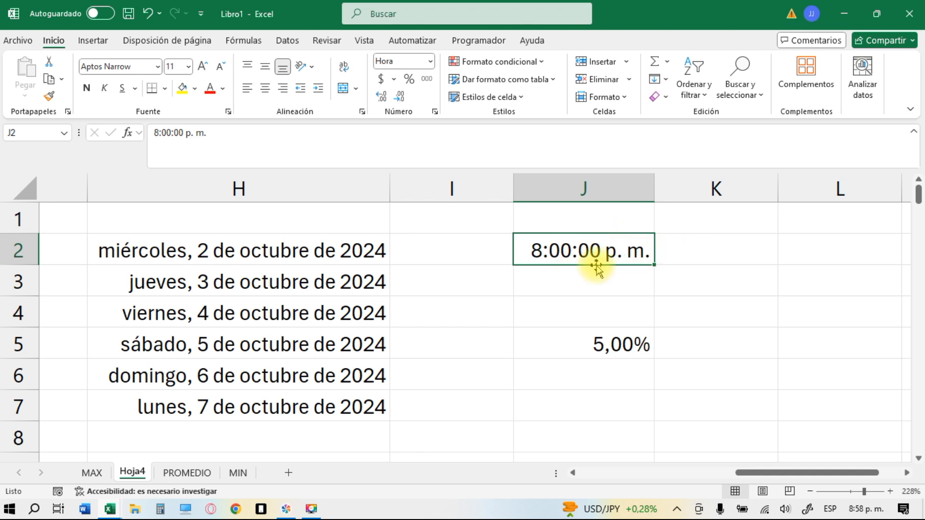
click(431, 62)
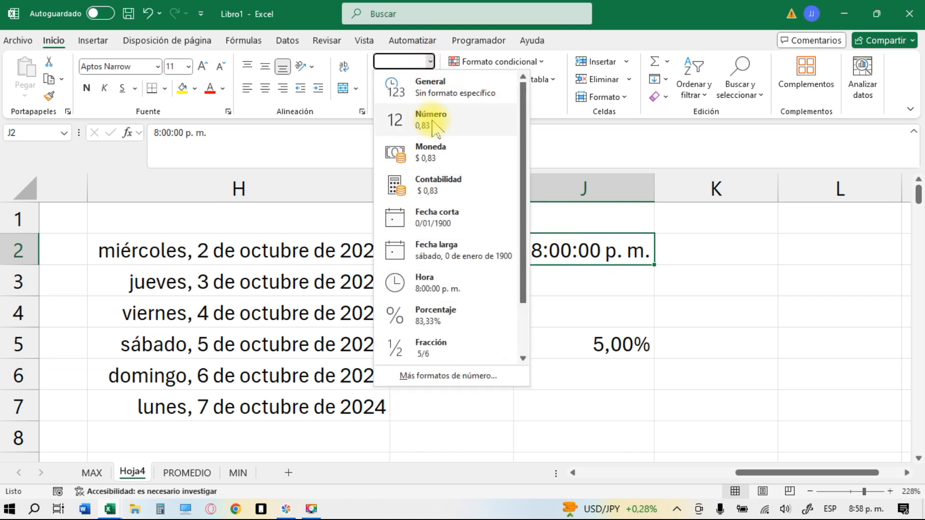
click(429, 90)
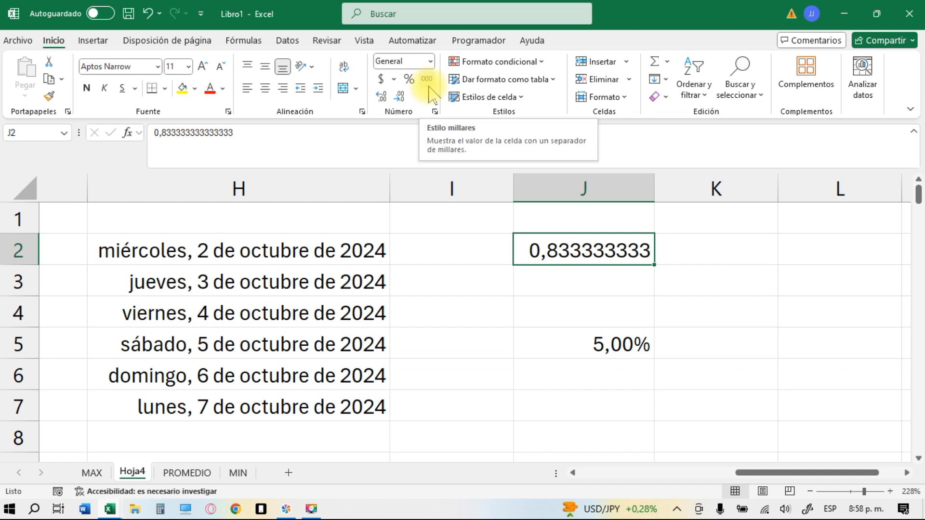
click(573, 335)
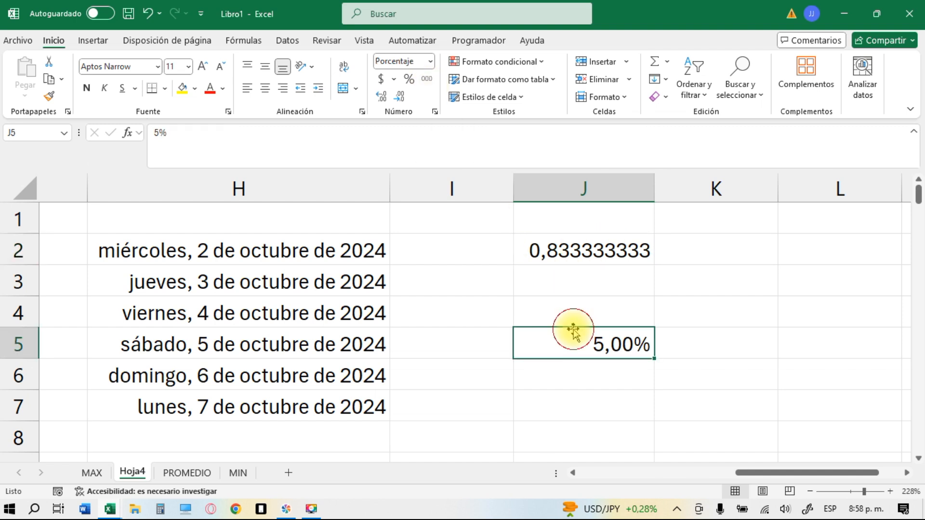
click(597, 250)
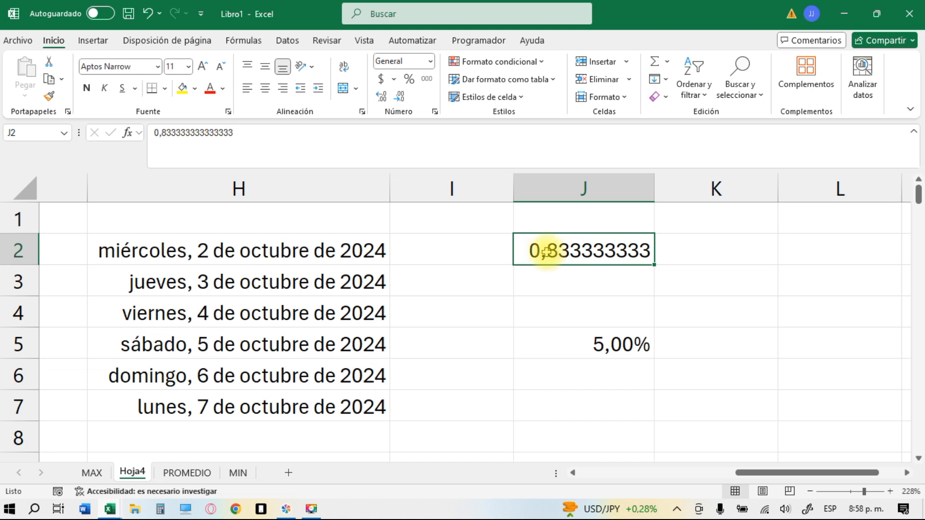
text(80)
key(Return)
click(588, 256)
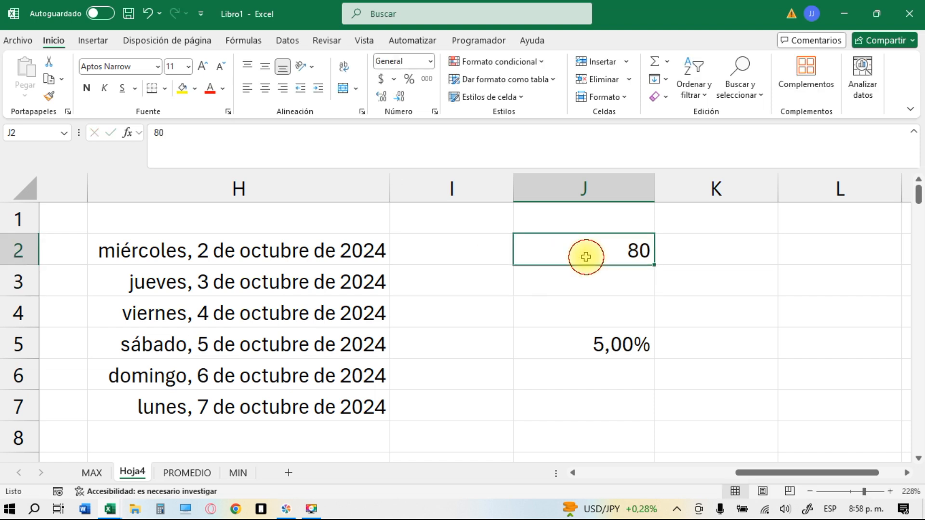